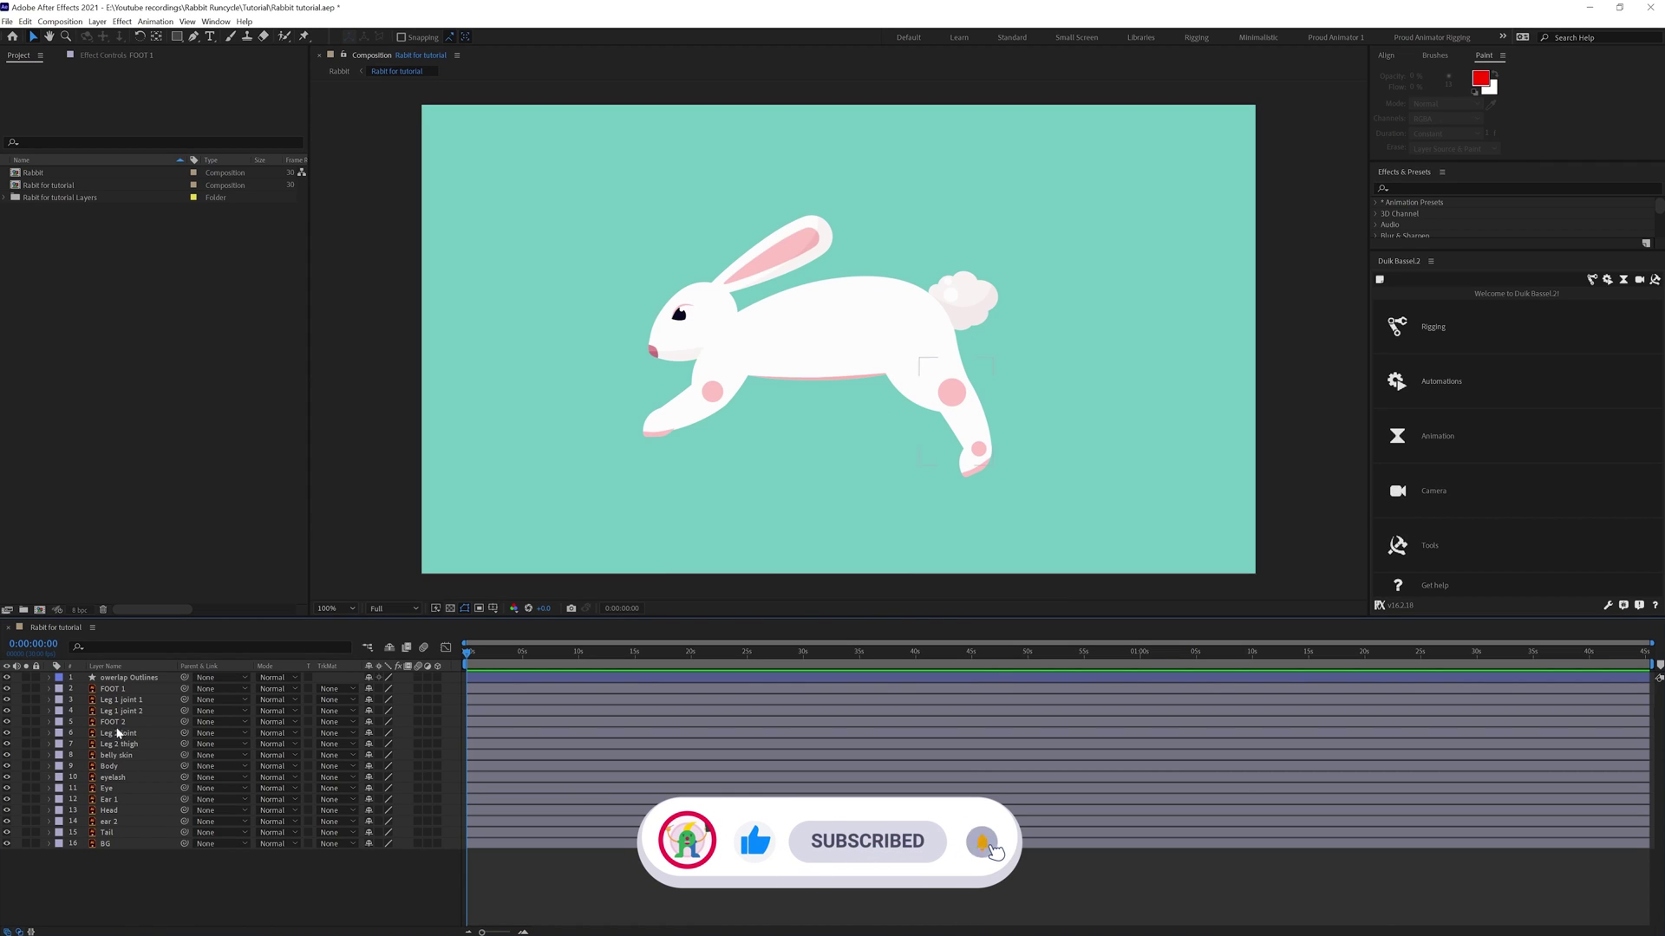
# Solo the overlap Outlines, FOOT 1, Leg 1 joint 1 and Leg 1 joint 2 layers to isolate the front leg.
pyautogui.click(121, 712)
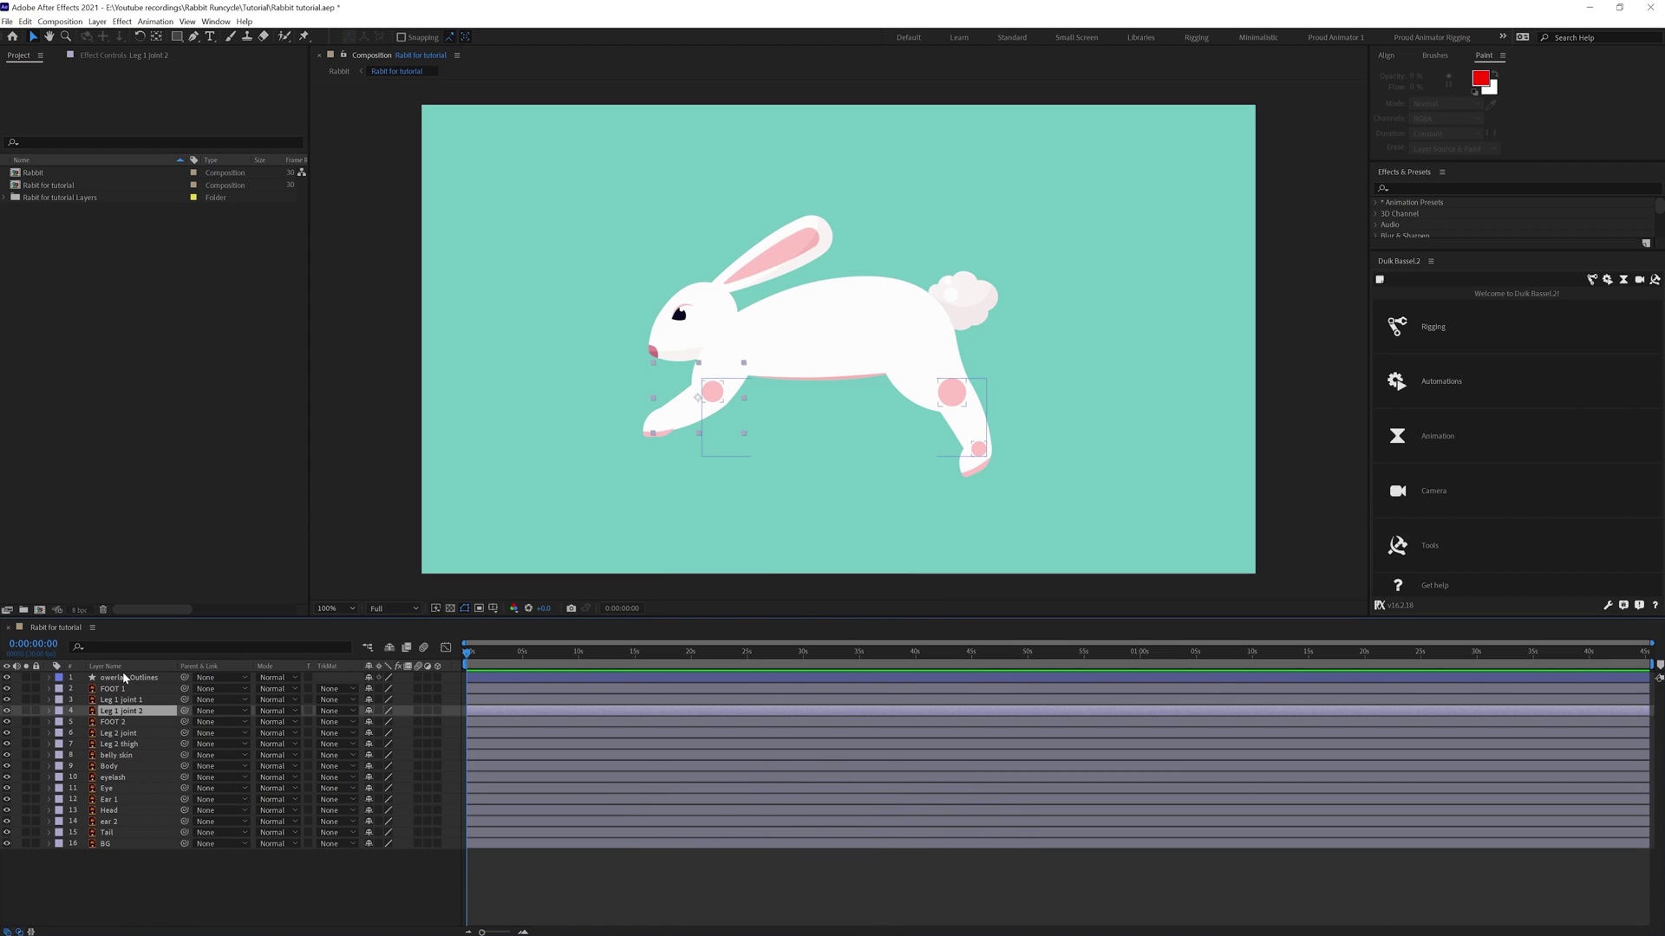
pyautogui.keyDown('shift'); pyautogui.click(124, 678); pyautogui.keyUp('shift')
pyautogui.moveTo(26, 678); pyautogui.dragTo(27, 711)
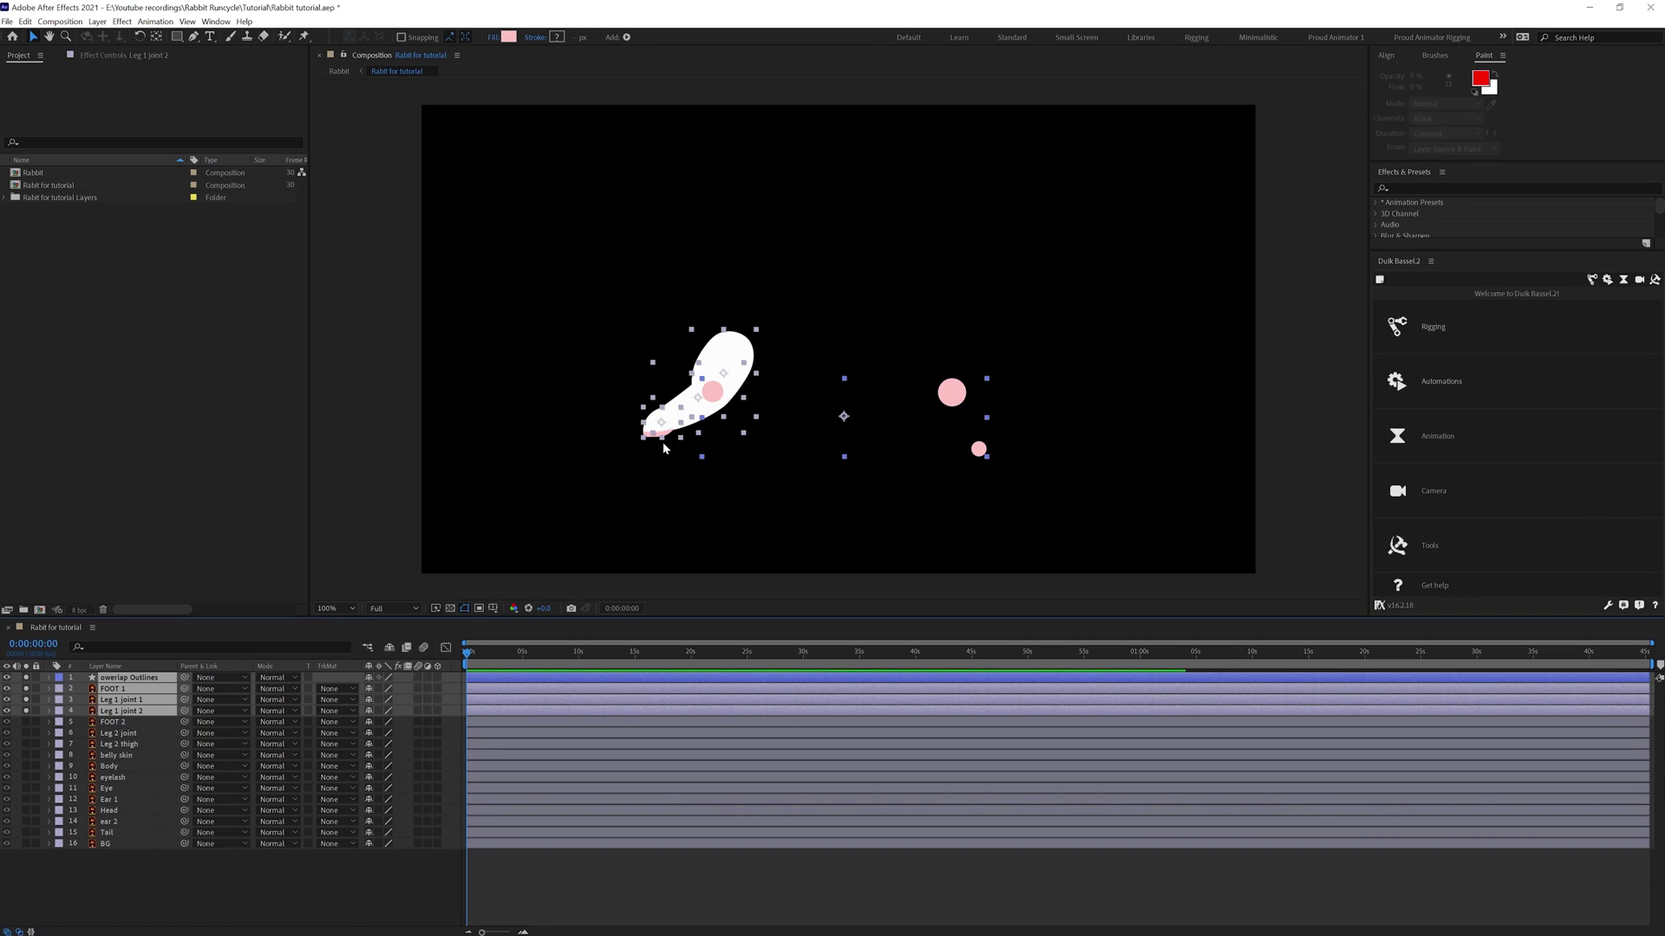
pyautogui.scroll(1, 662, 359)
pyautogui.moveTo(661, 457); pyautogui.dragTo(703, 420)
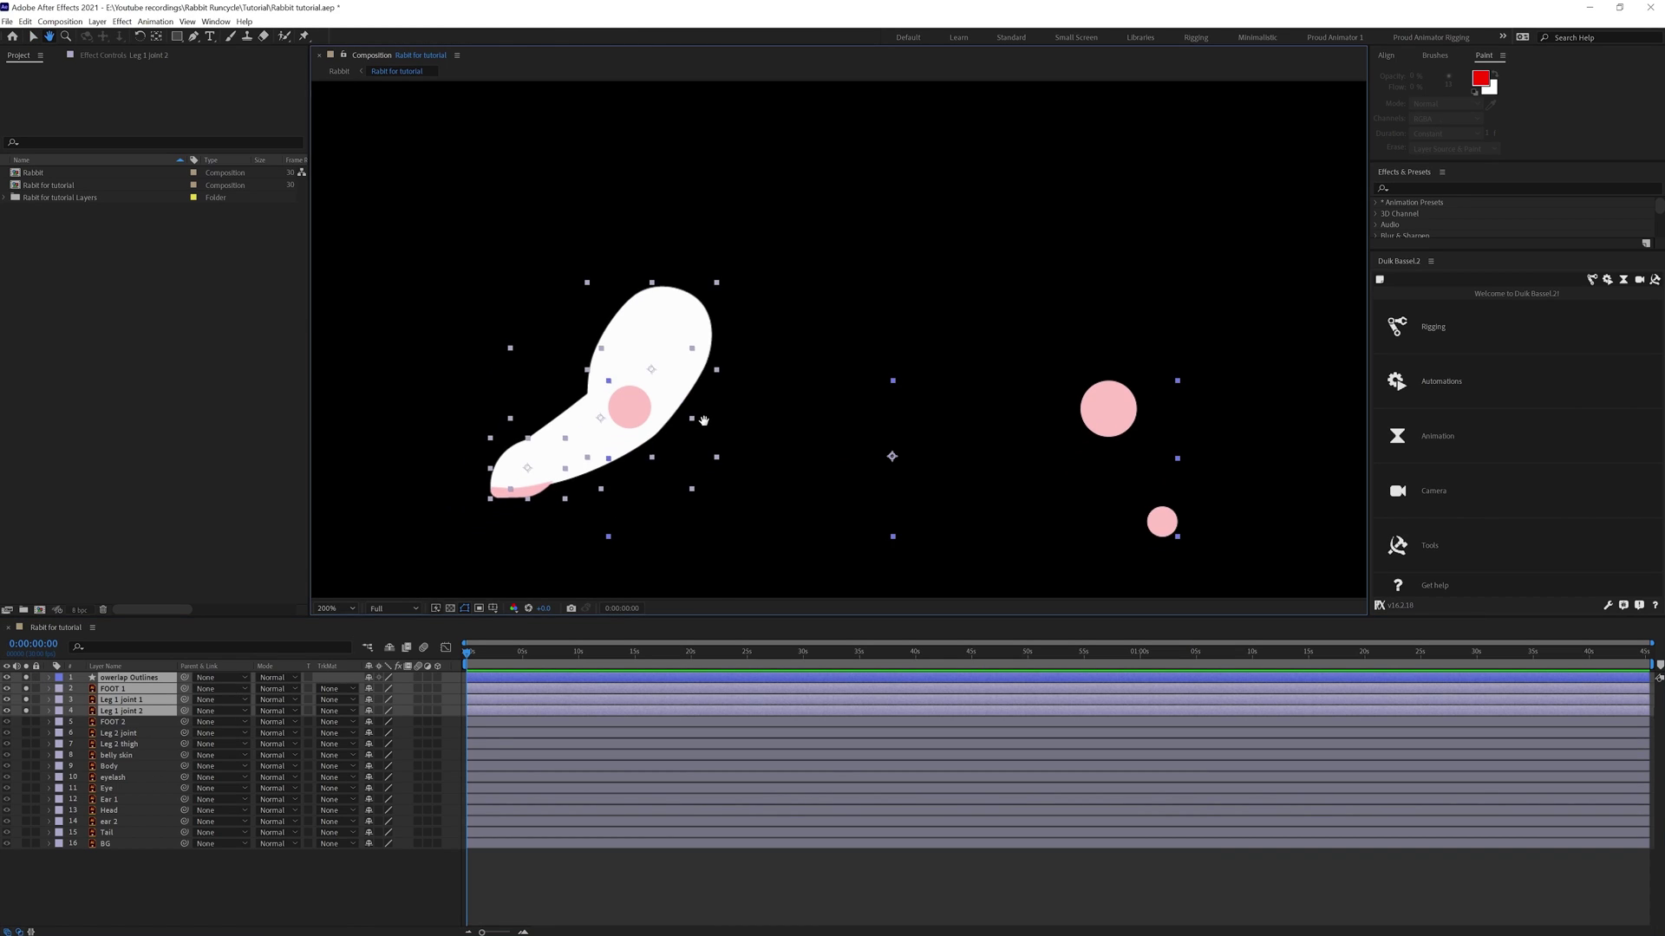
pyautogui.click(568, 901)
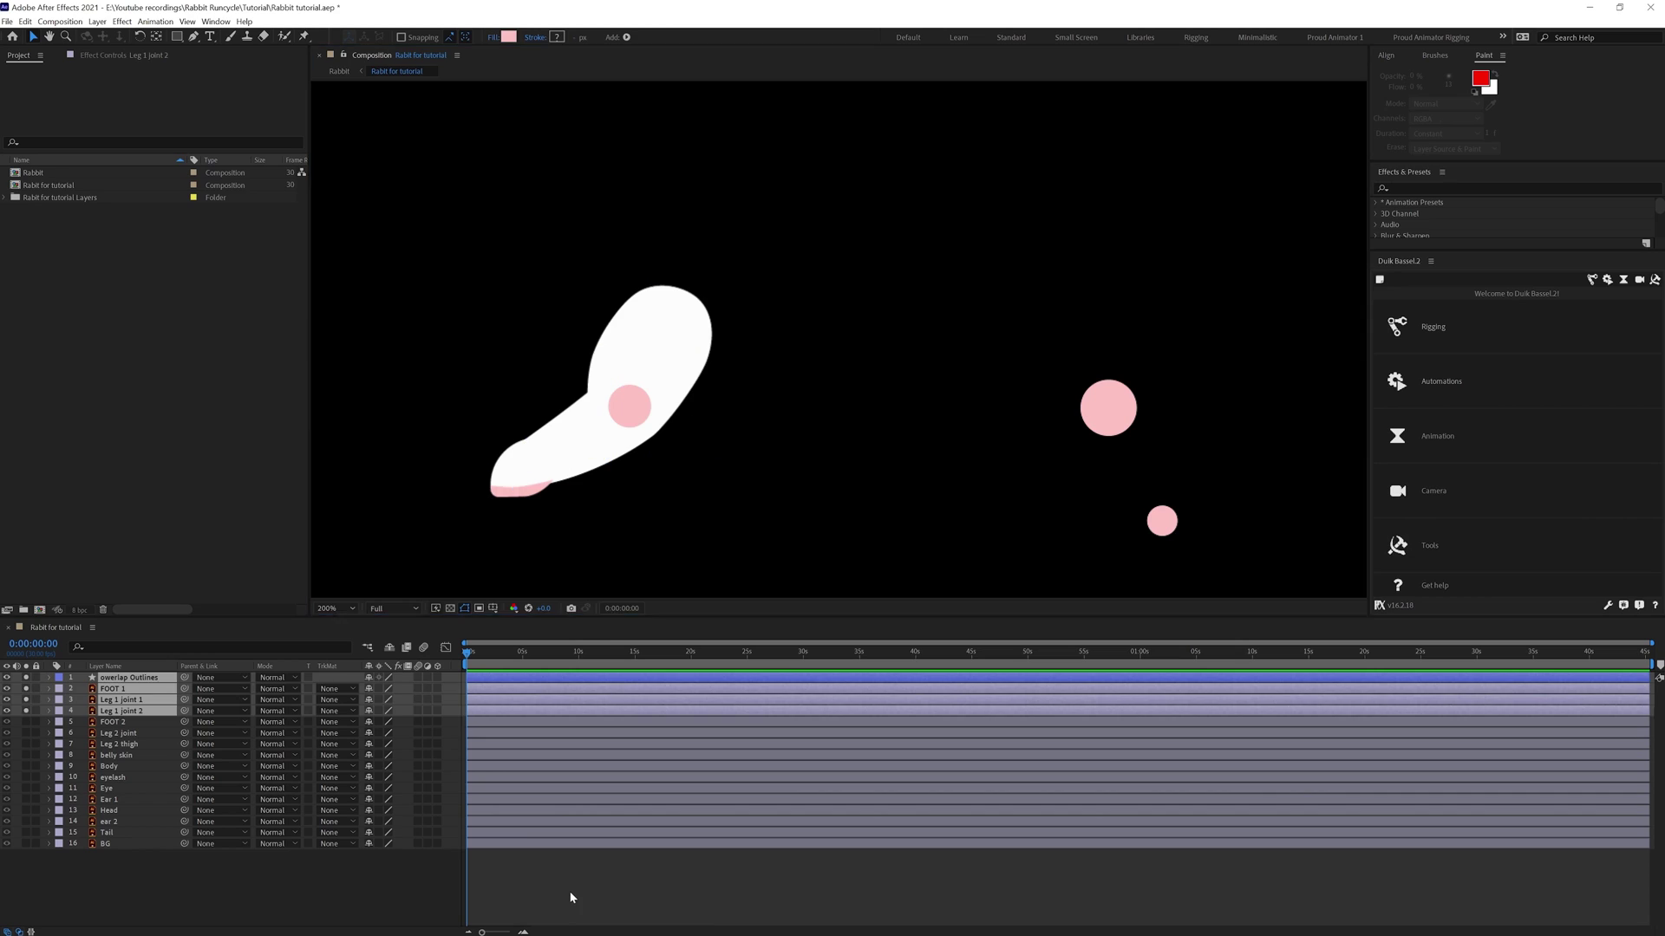
# Add a Duik arm (or front leg) structure and place its S | Arm joint at the upper end of the front leg.
pyautogui.click(1592, 280)
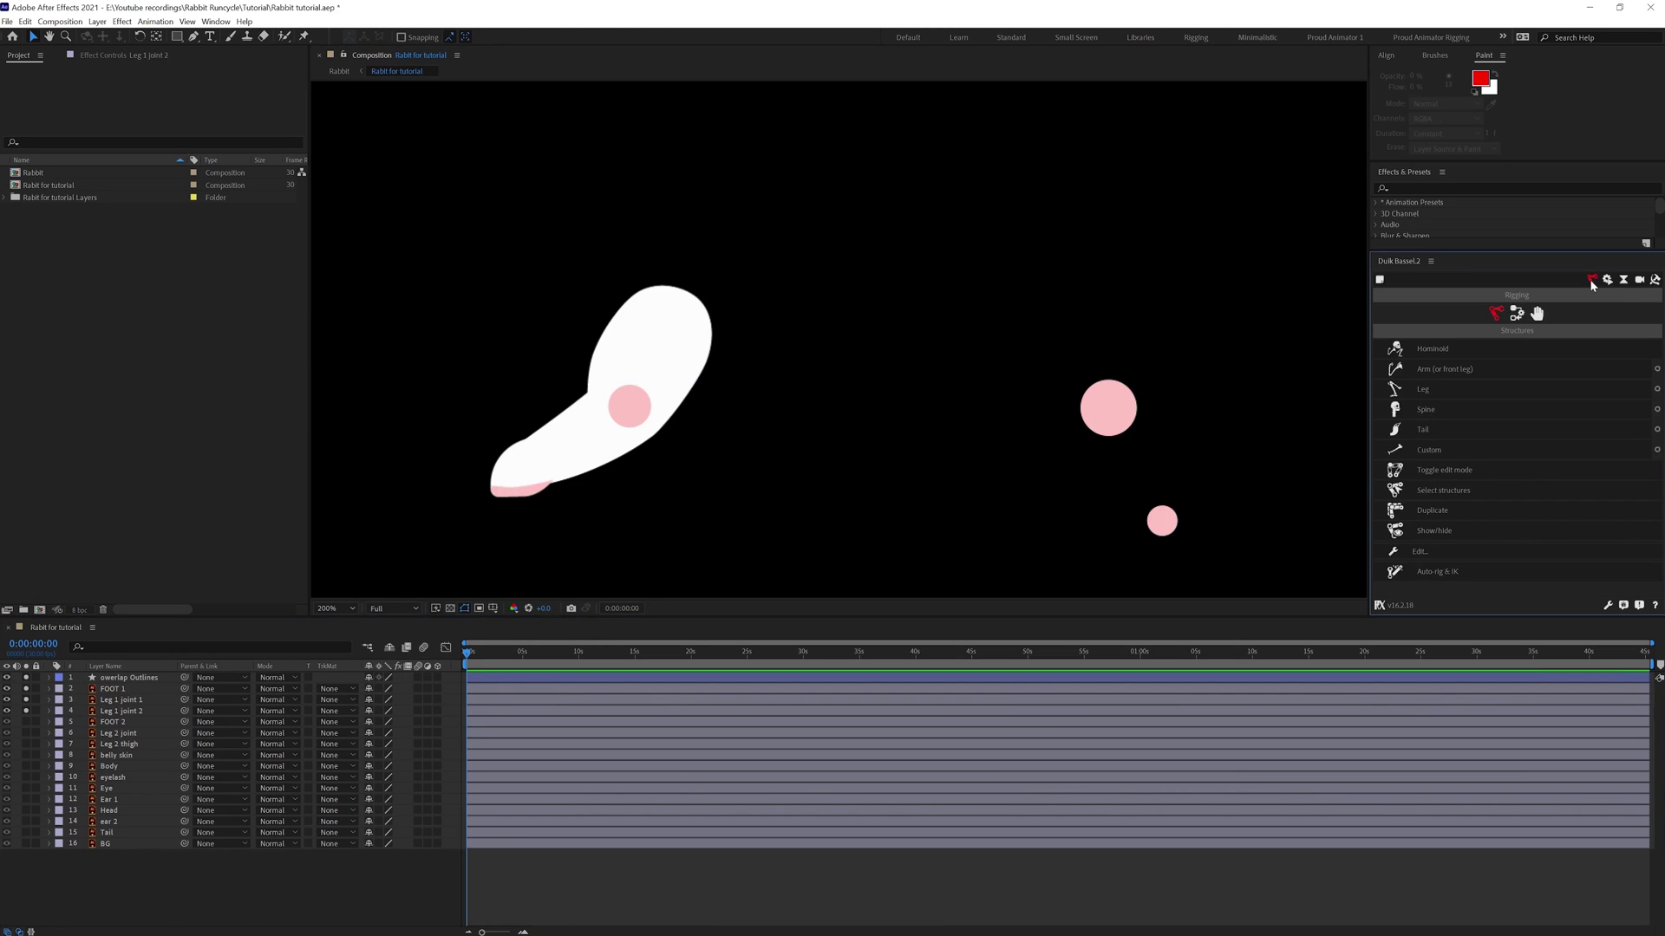
pyautogui.click(1424, 375)
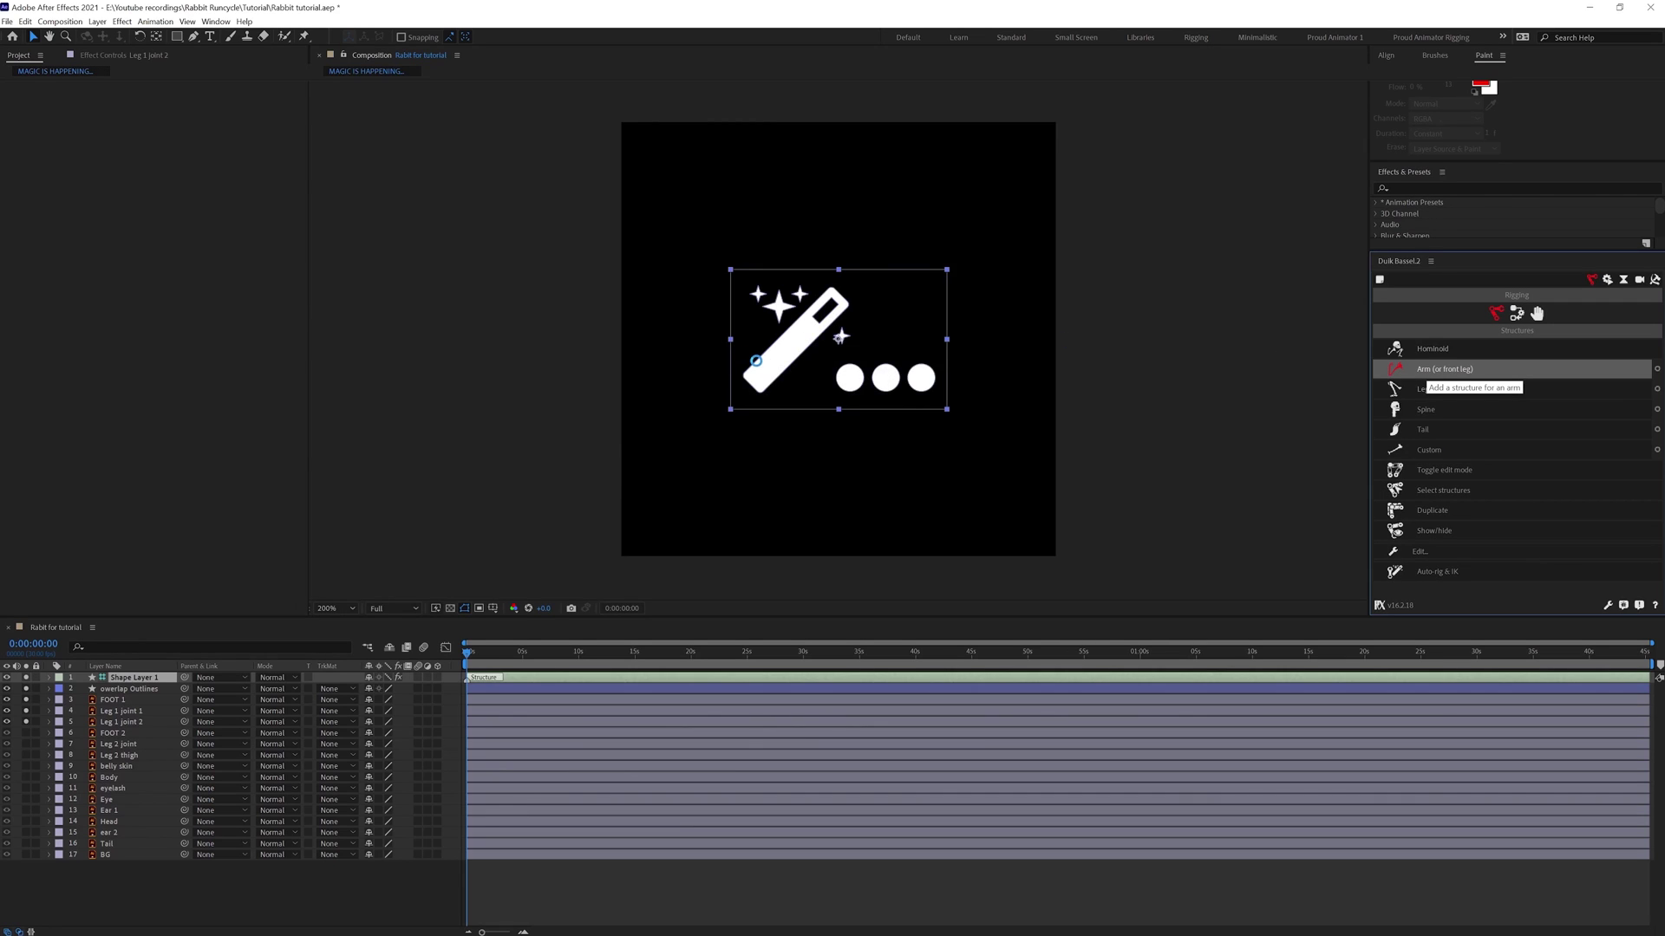
pyautogui.moveTo(881, 113); pyautogui.dragTo(674, 358)
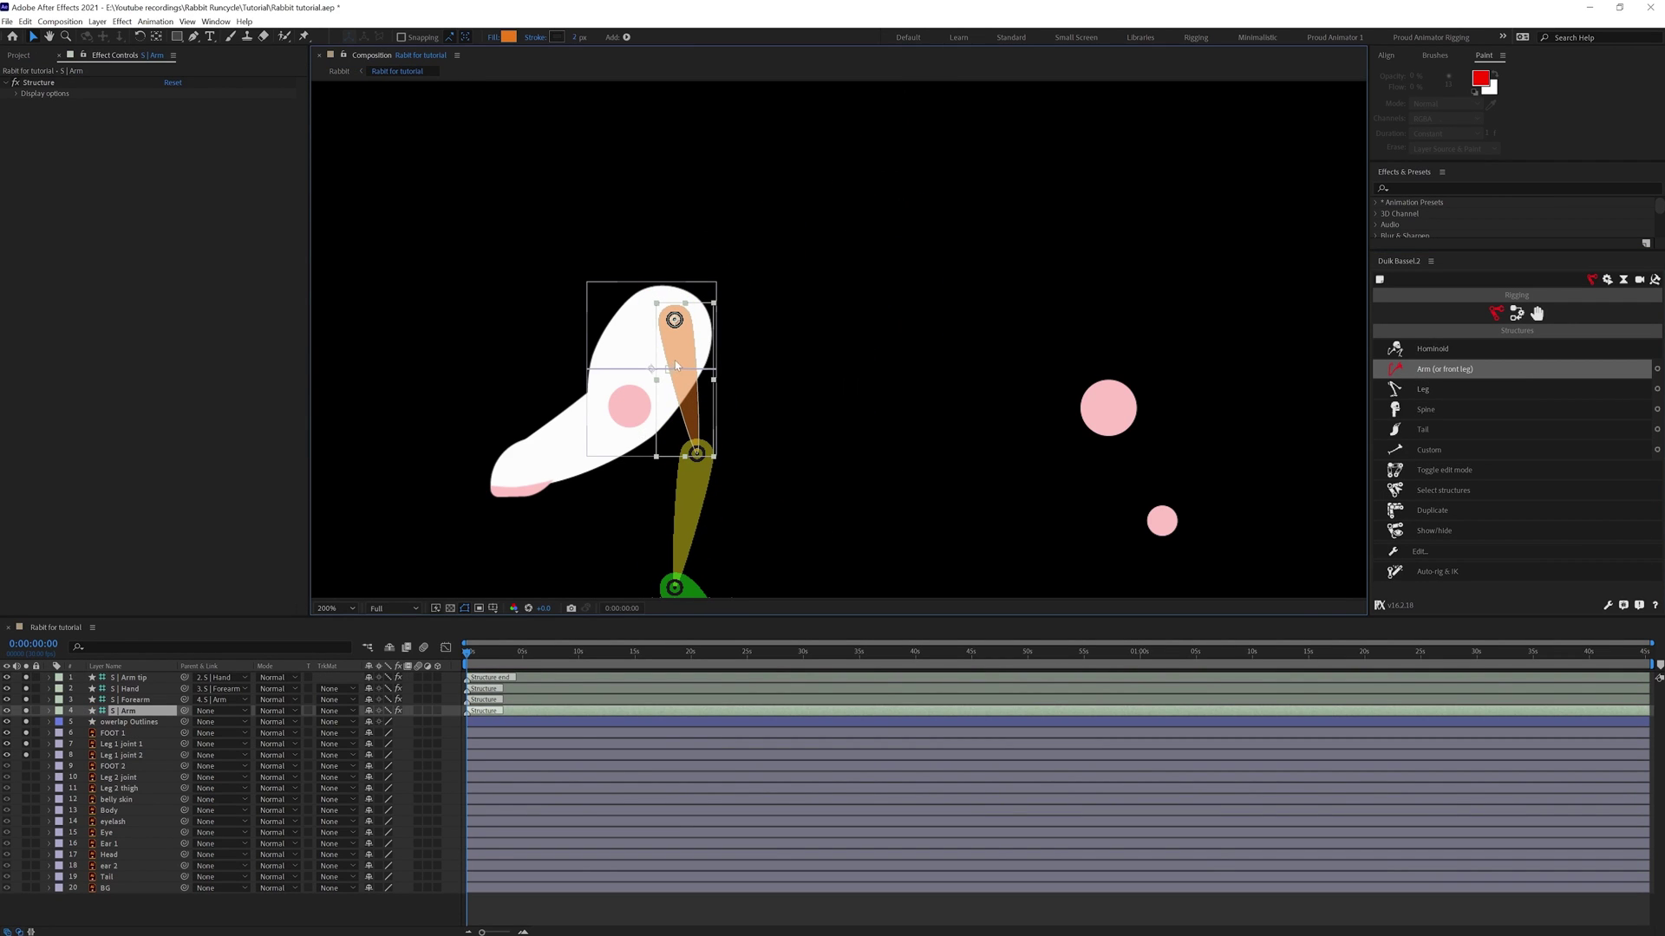
# Position the forearm joint on the pink knee circle, the hand joint at the ankle and the arm tip at the foot's end.
pyautogui.moveTo(741, 408); pyautogui.dragTo(604, 309)
pyautogui.click(664, 380)
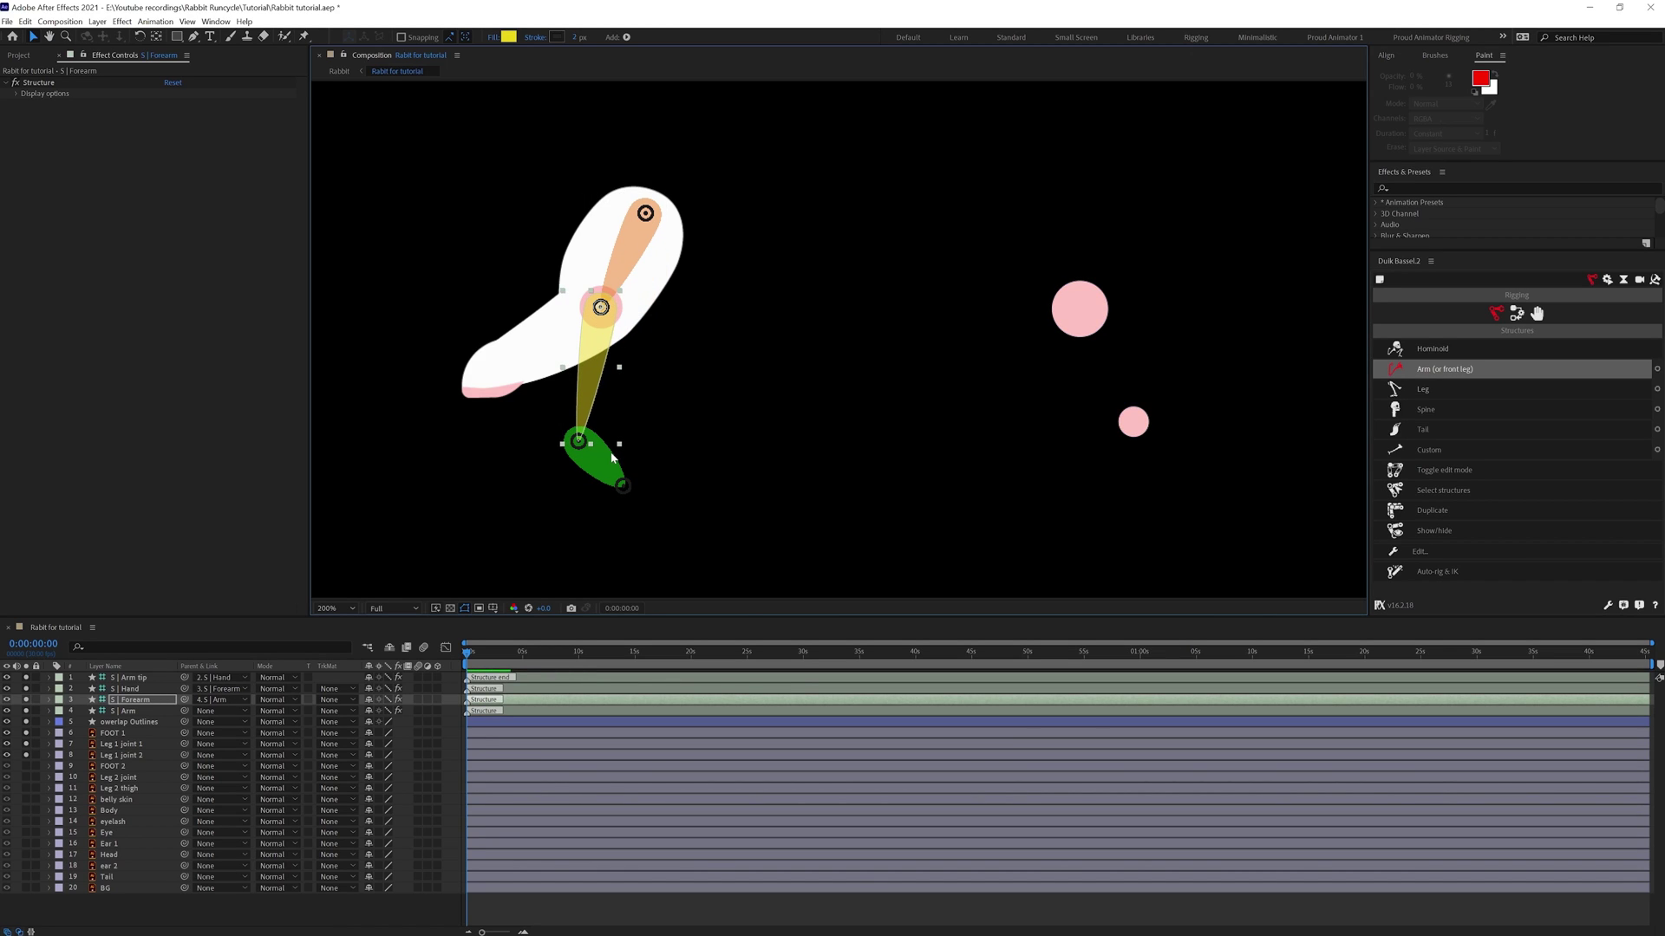
pyautogui.click(579, 440)
pyautogui.moveTo(578, 441); pyautogui.dragTo(505, 365)
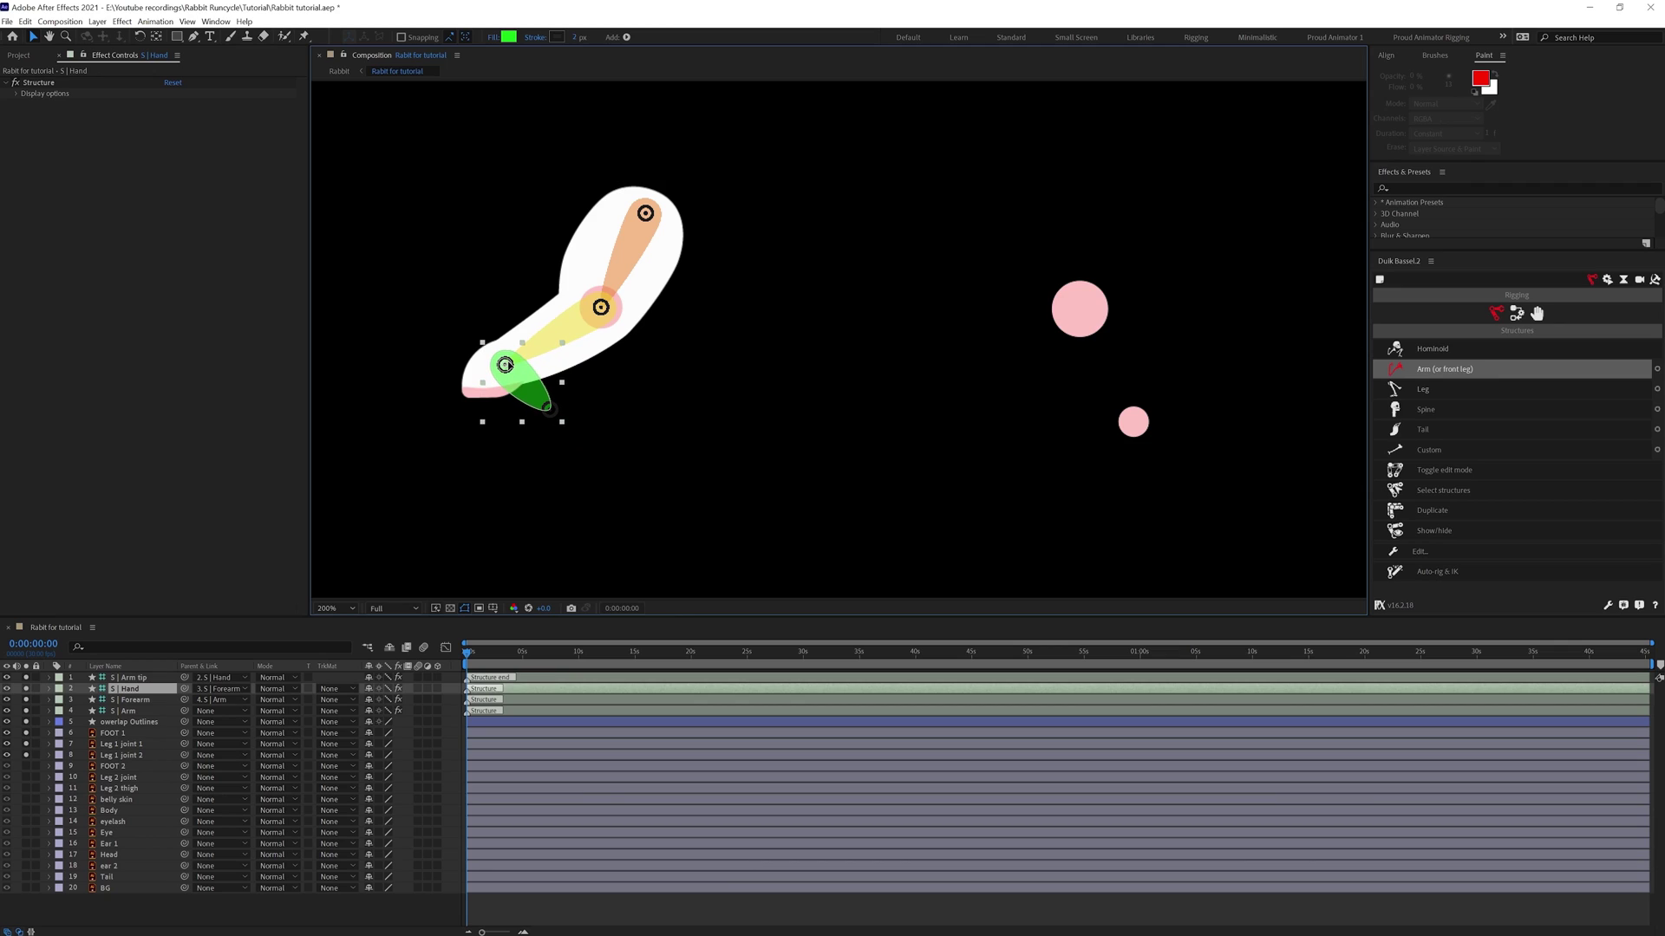
pyautogui.click(550, 408)
pyautogui.moveTo(560, 415); pyautogui.dragTo(469, 398)
# Move the structures below overlap Outlines, and parent FOOT 1 to S | Hand, Leg 1 joint 1 to S | Arm and Leg 1 joint 2 to S | Forearm.
pyautogui.keyDown('shift'); pyautogui.click(144, 706); pyautogui.keyUp('shift')
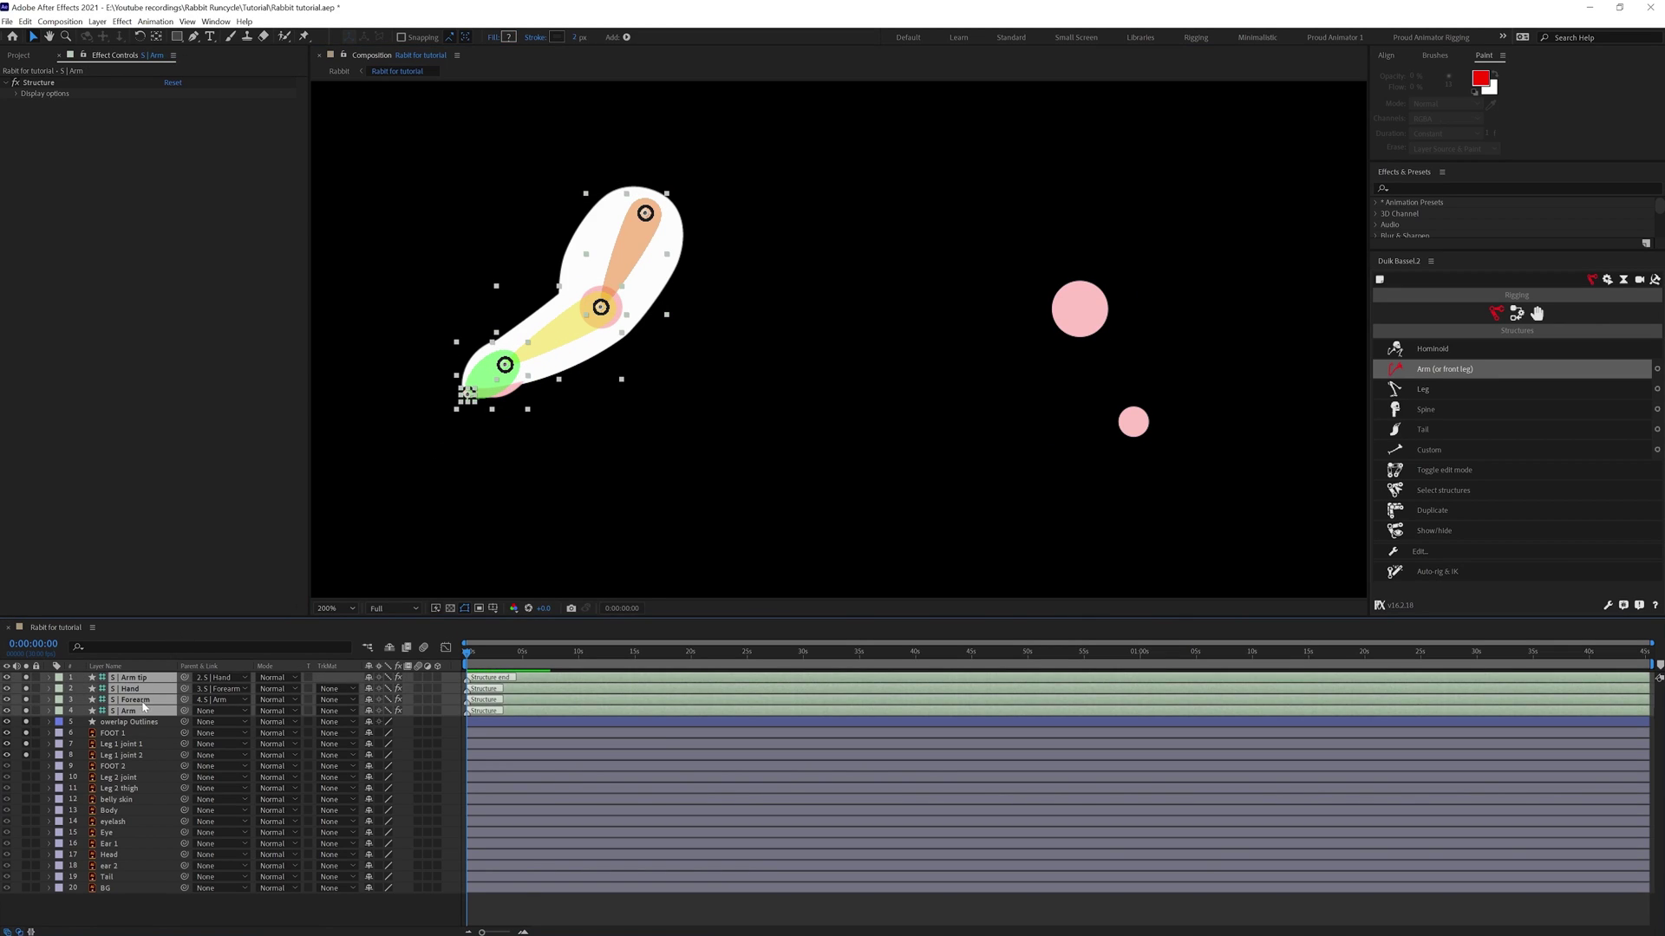
pyautogui.moveTo(143, 731); pyautogui.dragTo(128, 698)
pyautogui.click(124, 735)
pyautogui.click(183, 745)
pyautogui.moveTo(184, 746); pyautogui.dragTo(130, 722)
pyautogui.click(126, 756)
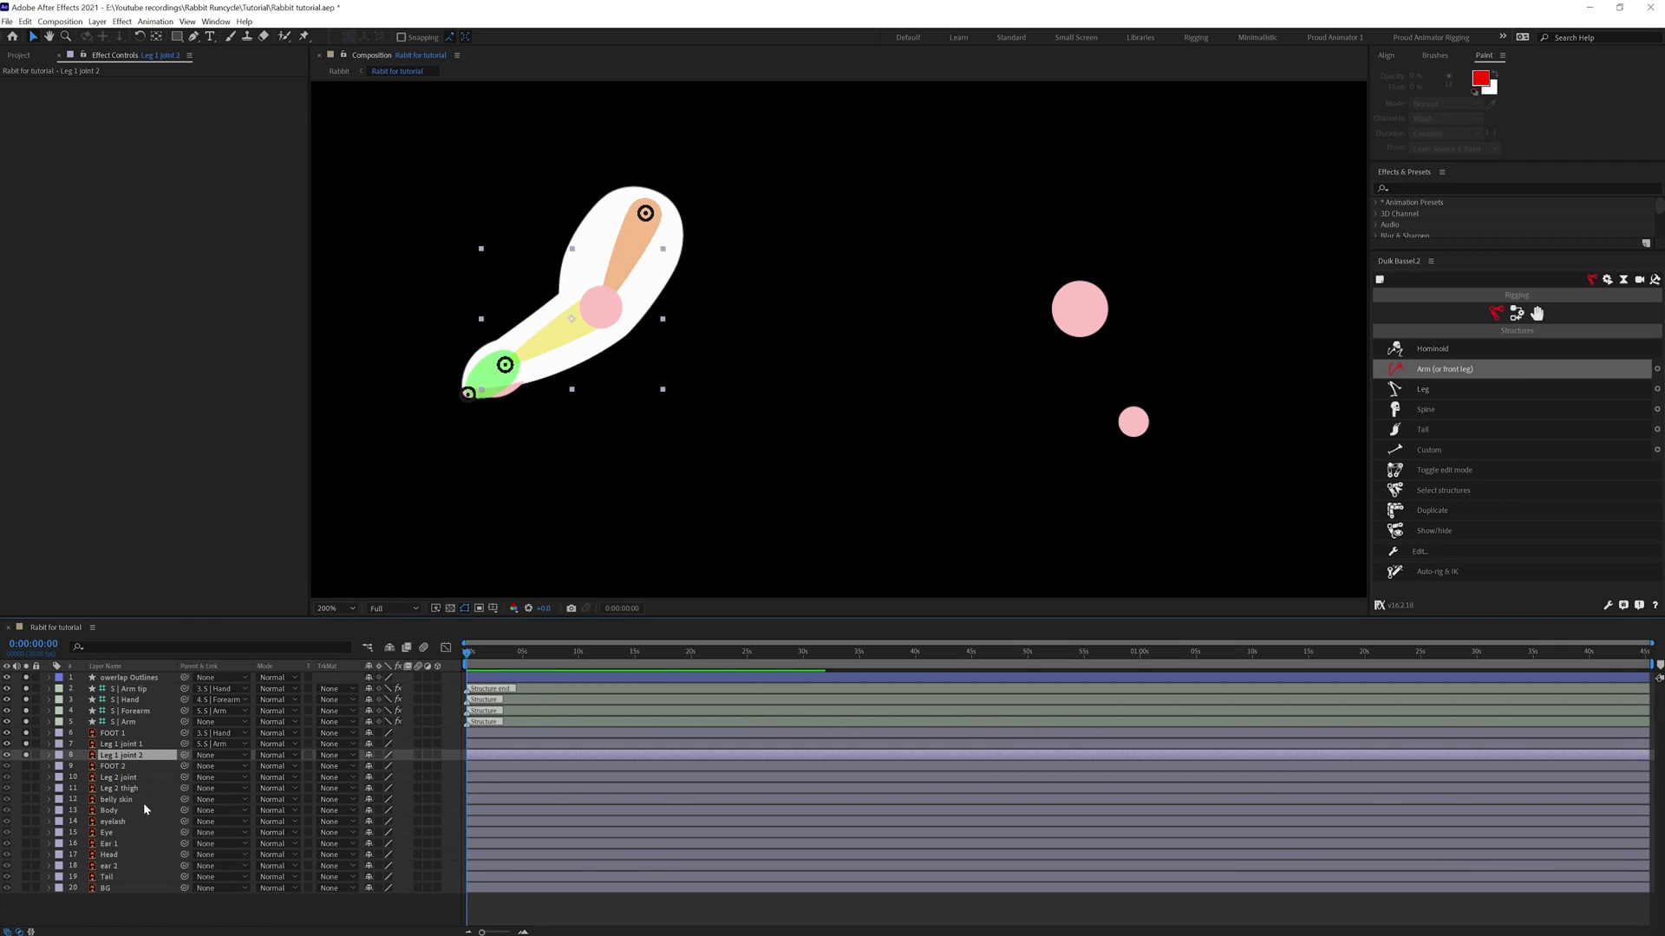
pyautogui.moveTo(154, 760); pyautogui.dragTo(130, 711)
# Apply Auto-rig & IK to the front leg's four structure layers, from S | Arm to S | Arm tip.
pyautogui.click(127, 722)
pyautogui.keyDown('shift'); pyautogui.click(141, 691); pyautogui.keyUp('shift')
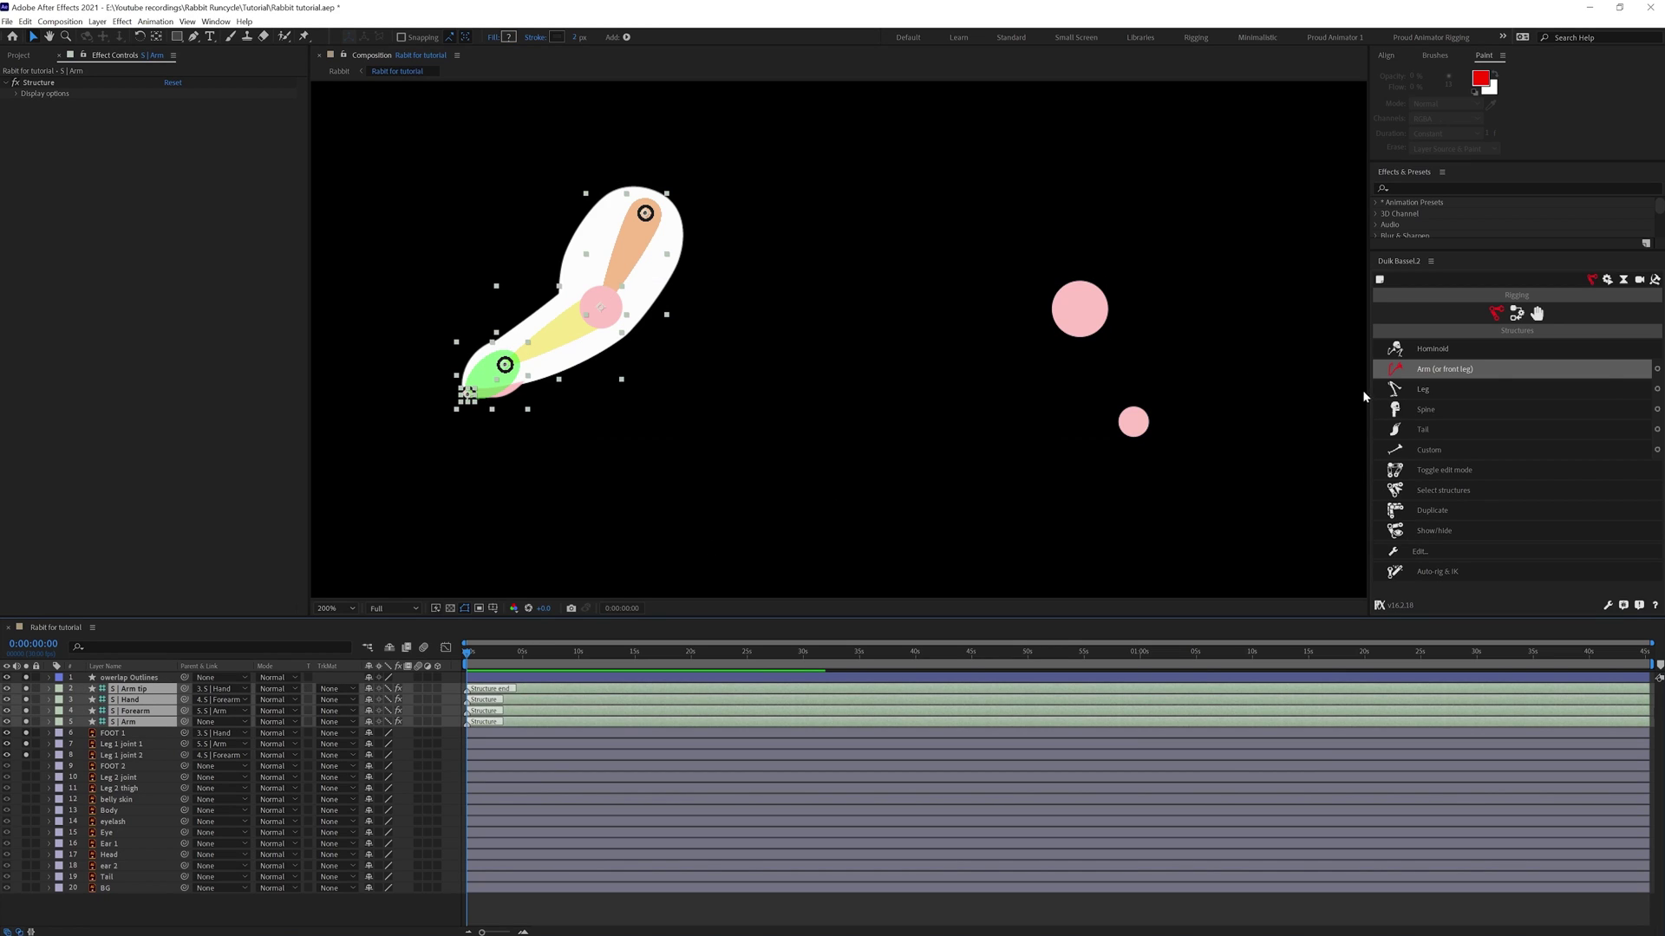
pyautogui.click(1515, 314)
pyautogui.click(1472, 353)
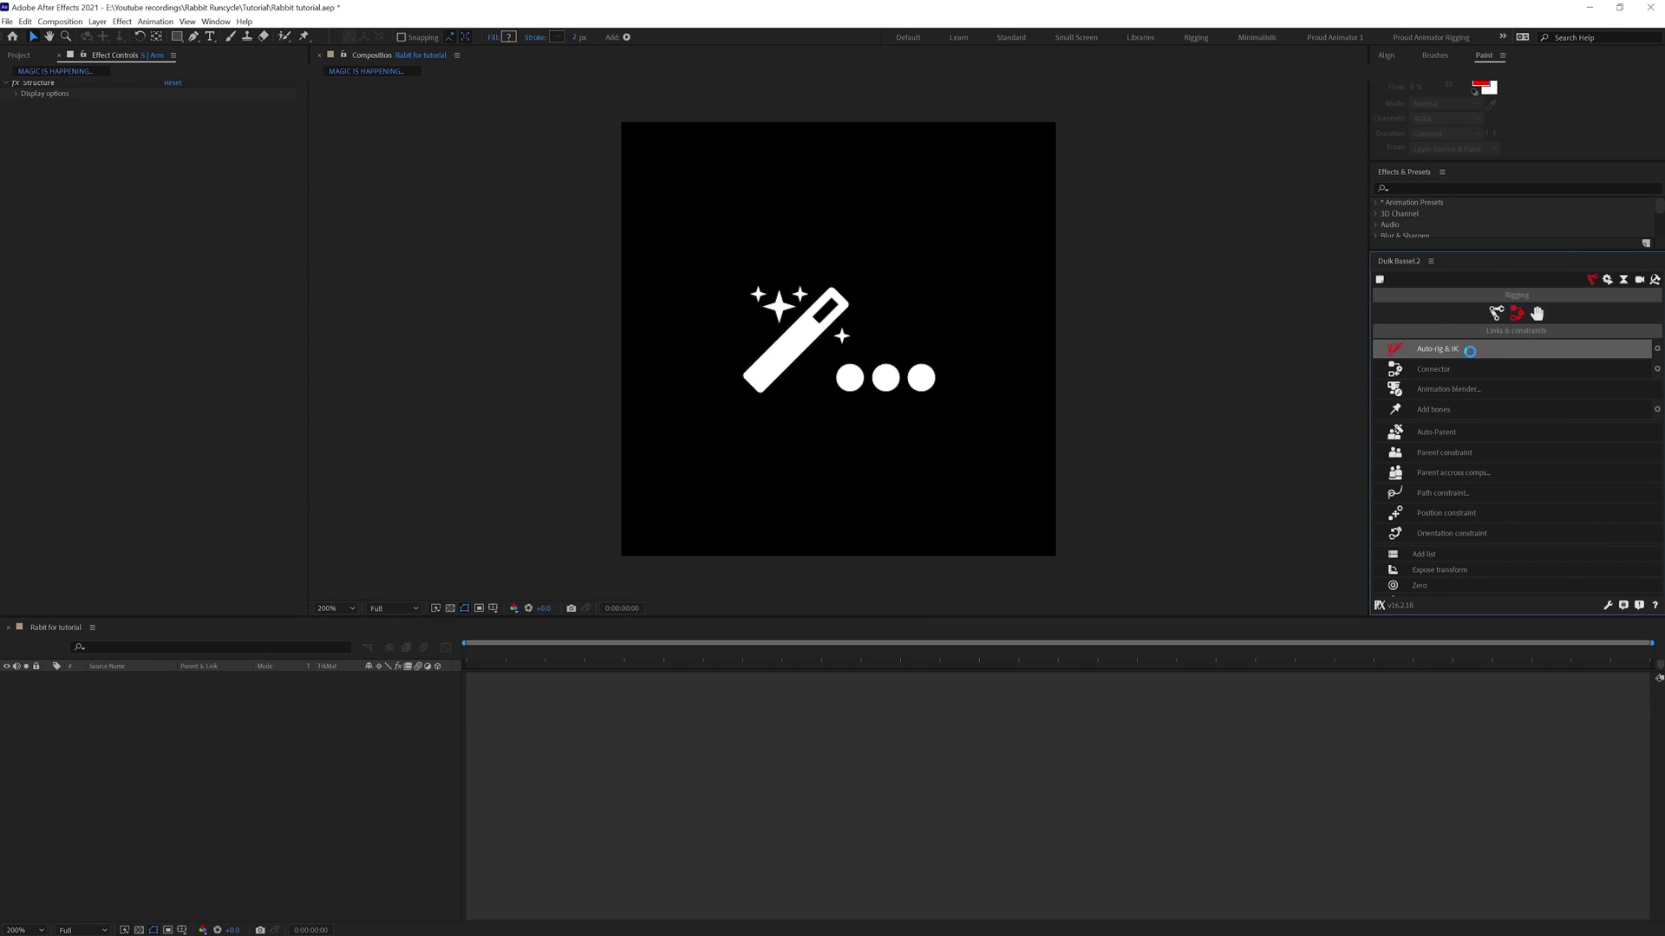
pyautogui.moveTo(498, 377)
pyautogui.mouseDown()
pyautogui.moveTo(535, 310)
pyautogui.moveTo(468, 329)
pyautogui.moveTo(485, 308)
pyautogui.moveTo(506, 380)
pyautogui.mouseUp()
# Clear the solo on the front-leg layers and solo overlap Outlines, FOOT 2, Leg 2 joint and Leg 2 thigh instead.
pyautogui.click(48, 678)
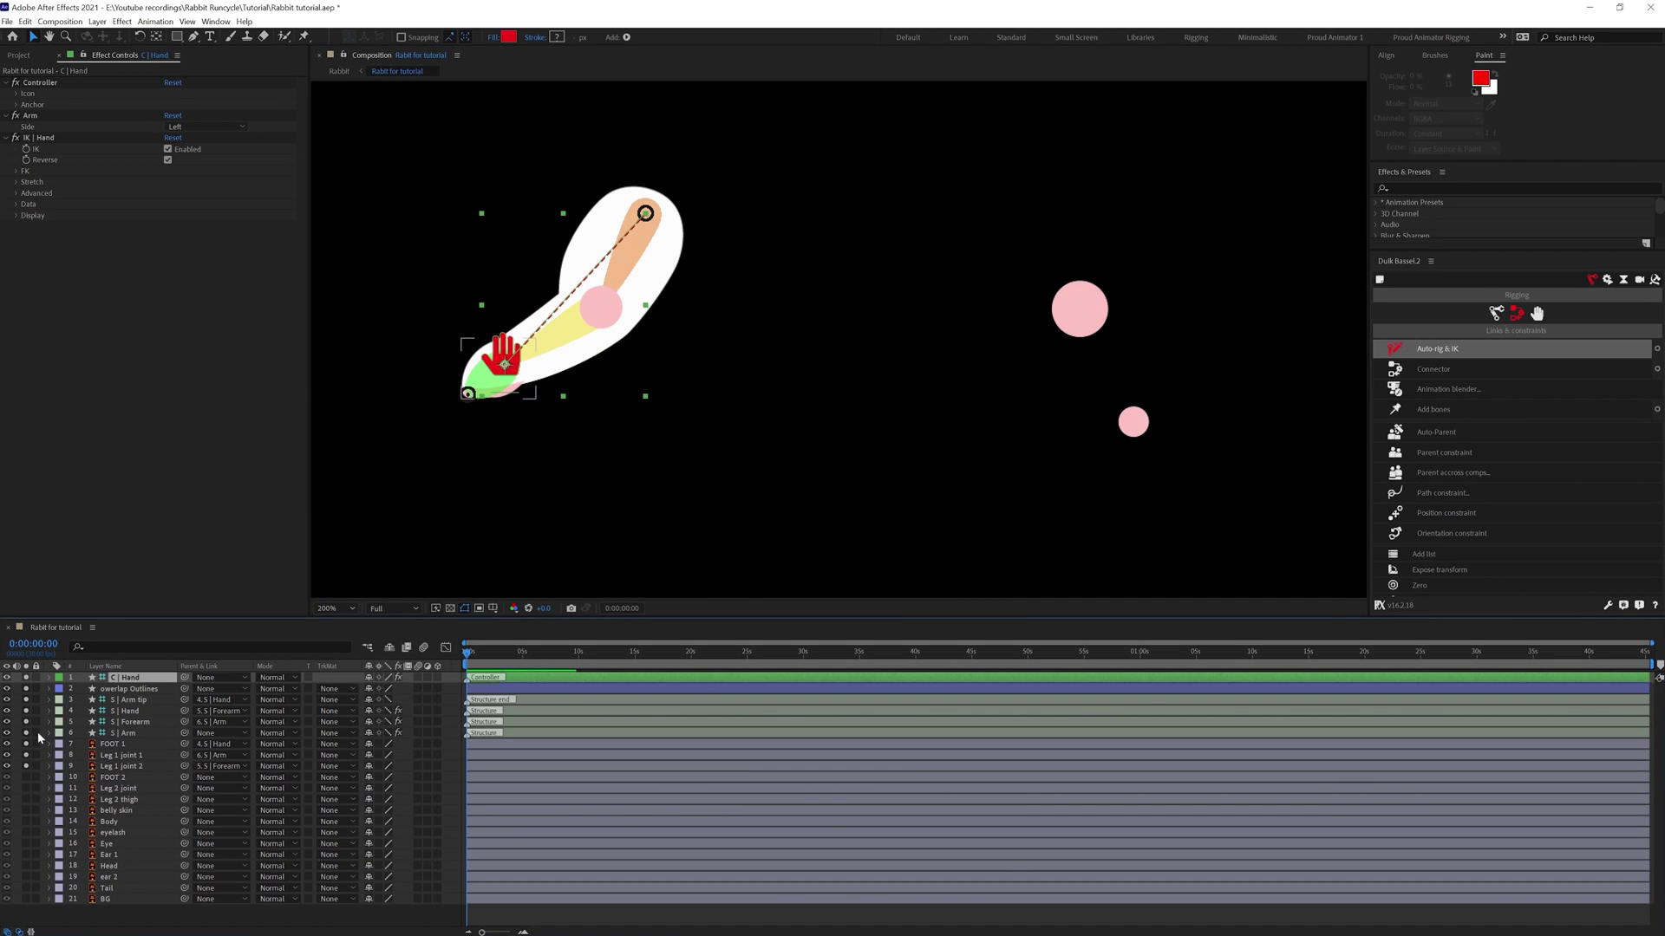
pyautogui.click(16, 780)
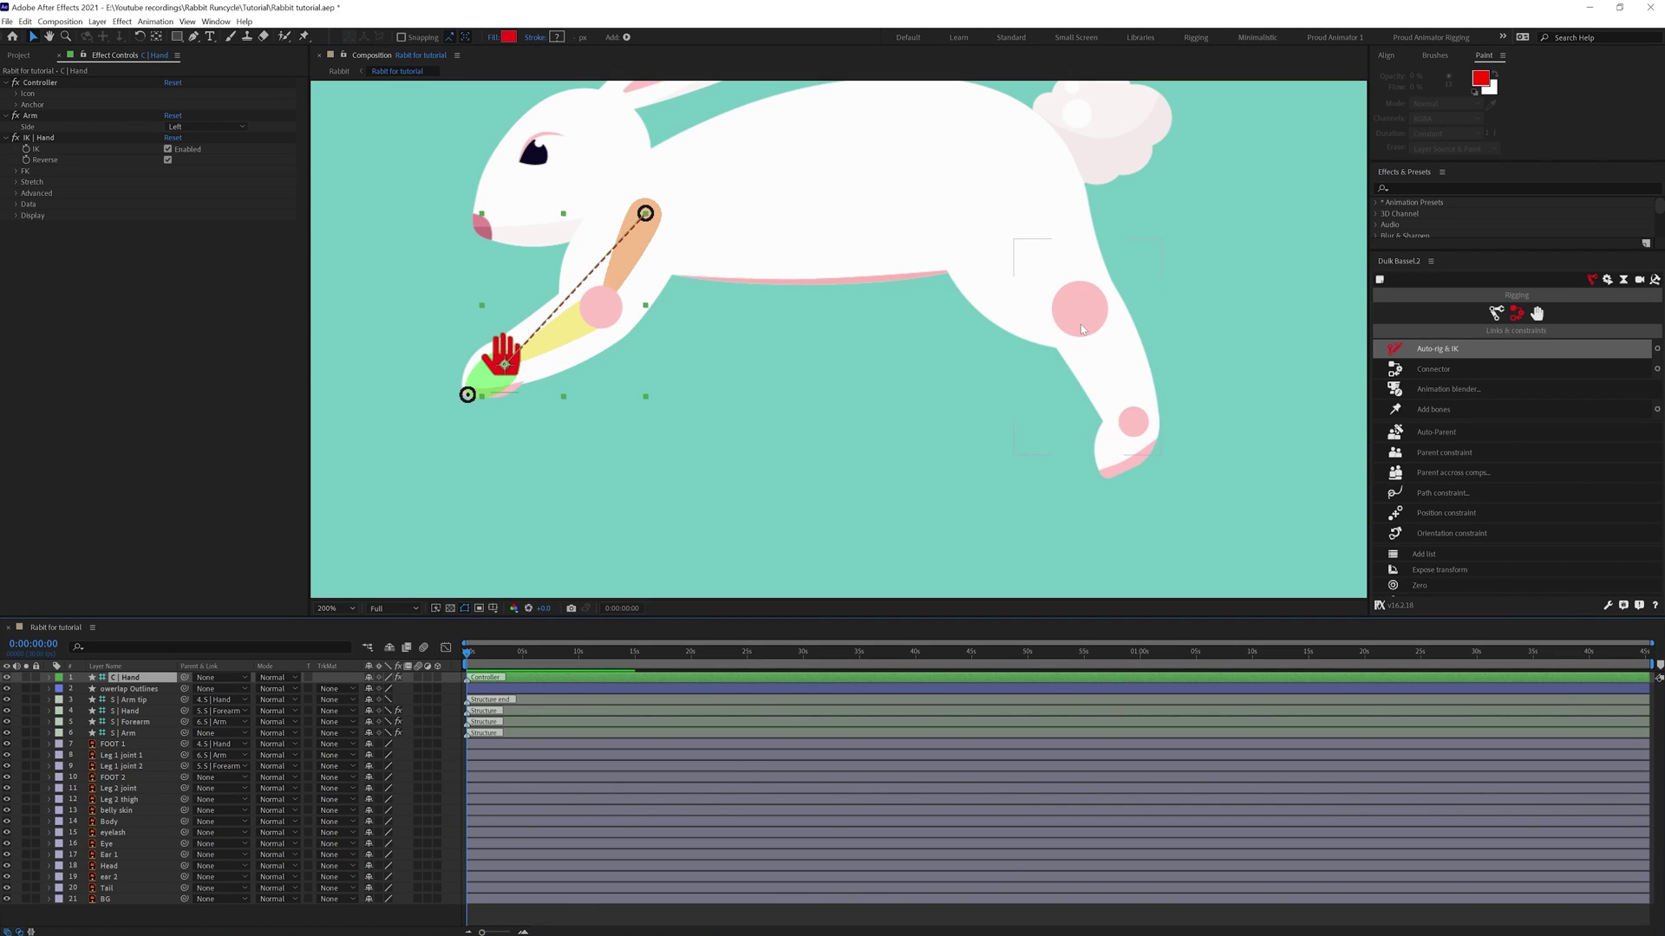
pyautogui.click(109, 877)
pyautogui.keyDown('shift'); pyautogui.click(113, 866); pyautogui.keyUp('shift')
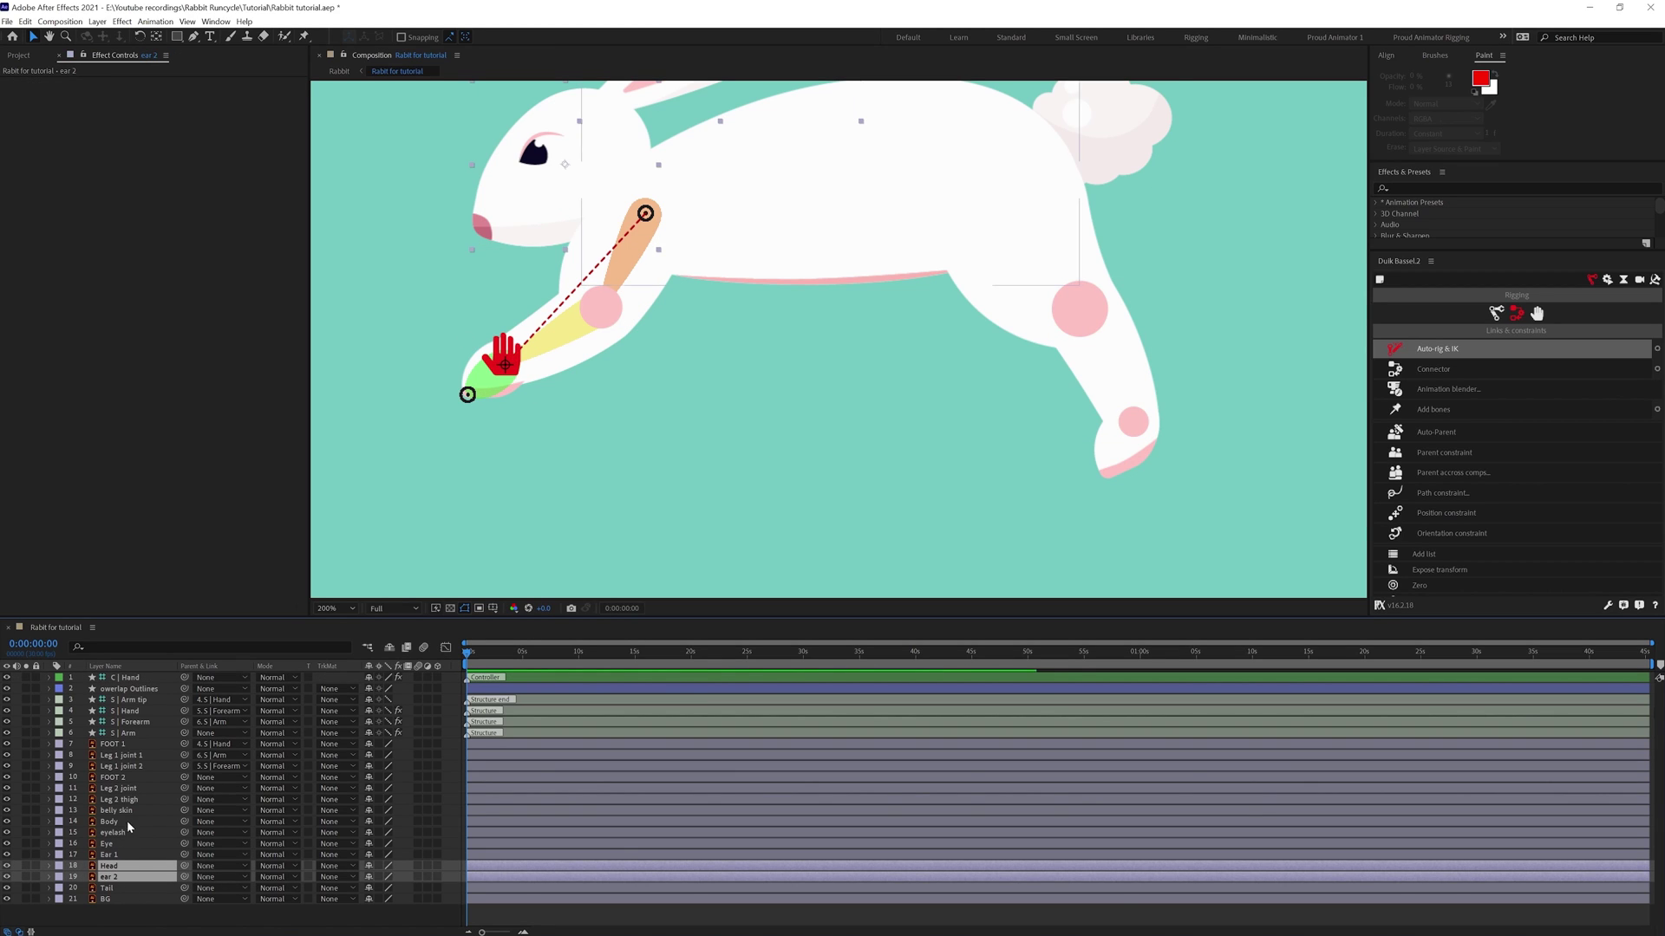
pyautogui.click(123, 799)
pyautogui.keyDown('shift'); pyautogui.click(122, 788); pyautogui.keyUp('shift')
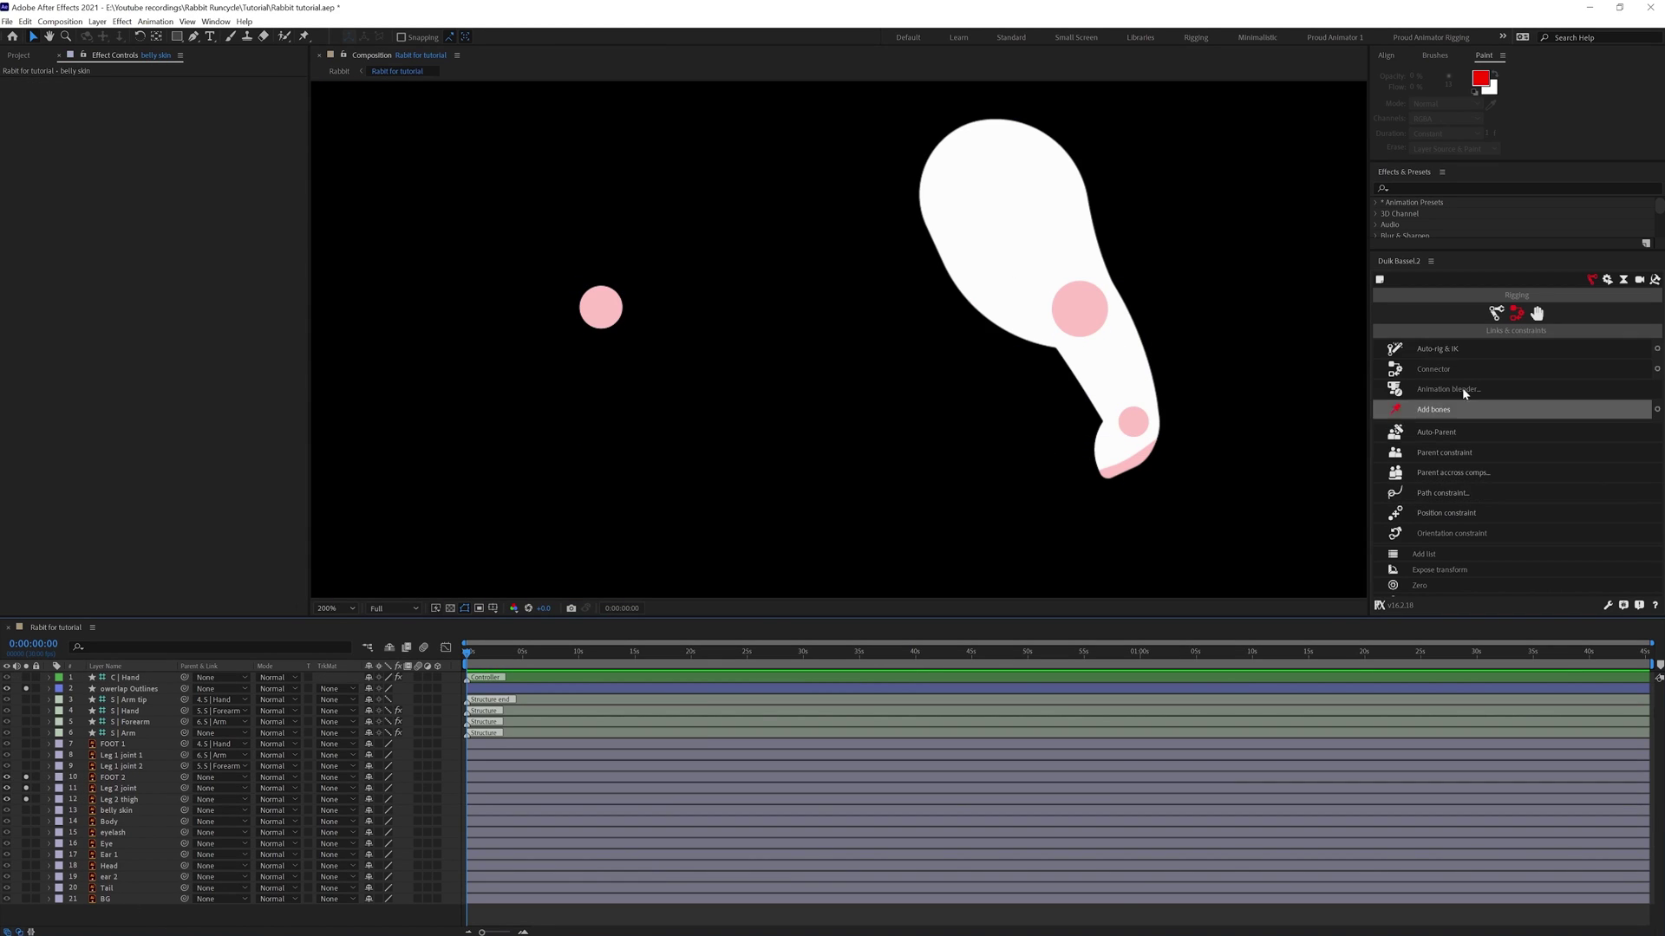
# Add a second arm structure for the hind leg and move its layers directly above FOOT 2.
pyautogui.click(1442, 382)
pyautogui.moveTo(136, 711); pyautogui.dragTo(132, 815)
pyautogui.click(130, 821)
# Position the second structure's arm joint on the upper thigh, forearm joint at the knee, hand joint at the ankle and tip at the foot's end.
pyautogui.click(130, 810)
pyautogui.moveTo(780, 217); pyautogui.dragTo(666, 374)
pyautogui.moveTo(747, 177); pyautogui.dragTo(893, 359)
pyautogui.moveTo(851, 355); pyautogui.dragTo(708, 235)
pyautogui.click(133, 798)
pyautogui.moveTo(762, 323)
pyautogui.mouseDown()
pyautogui.moveTo(827, 344)
pyautogui.moveTo(813, 352)
pyautogui.moveTo(773, 307)
pyautogui.mouseUp()
pyautogui.scroll(1, 814, 351)
pyautogui.scroll(-1, 825, 364)
pyautogui.moveTo(730, 403); pyautogui.dragTo(806, 384)
pyautogui.scroll(1, 808, 387)
pyautogui.moveTo(807, 452); pyautogui.dragTo(793, 416)
pyautogui.scroll(-1, 820, 414)
# Parent FOOT 2 to S | Hand 2, Leg 2 joint to S | Forearm 2 and Leg 2 thigh to S | Arm 2.
pyautogui.click(122, 833)
pyautogui.moveTo(183, 844); pyautogui.dragTo(139, 810)
pyautogui.moveTo(184, 833); pyautogui.dragTo(130, 789)
# Apply Auto-rig & IK to the hind leg's four structure layers and clear the layer solos to show the whole rabbit.
pyautogui.click(130, 810)
pyautogui.keyDown('shift'); pyautogui.click(130, 777); pyautogui.keyUp('shift')
pyautogui.click(1516, 313)
pyautogui.click(1466, 351)
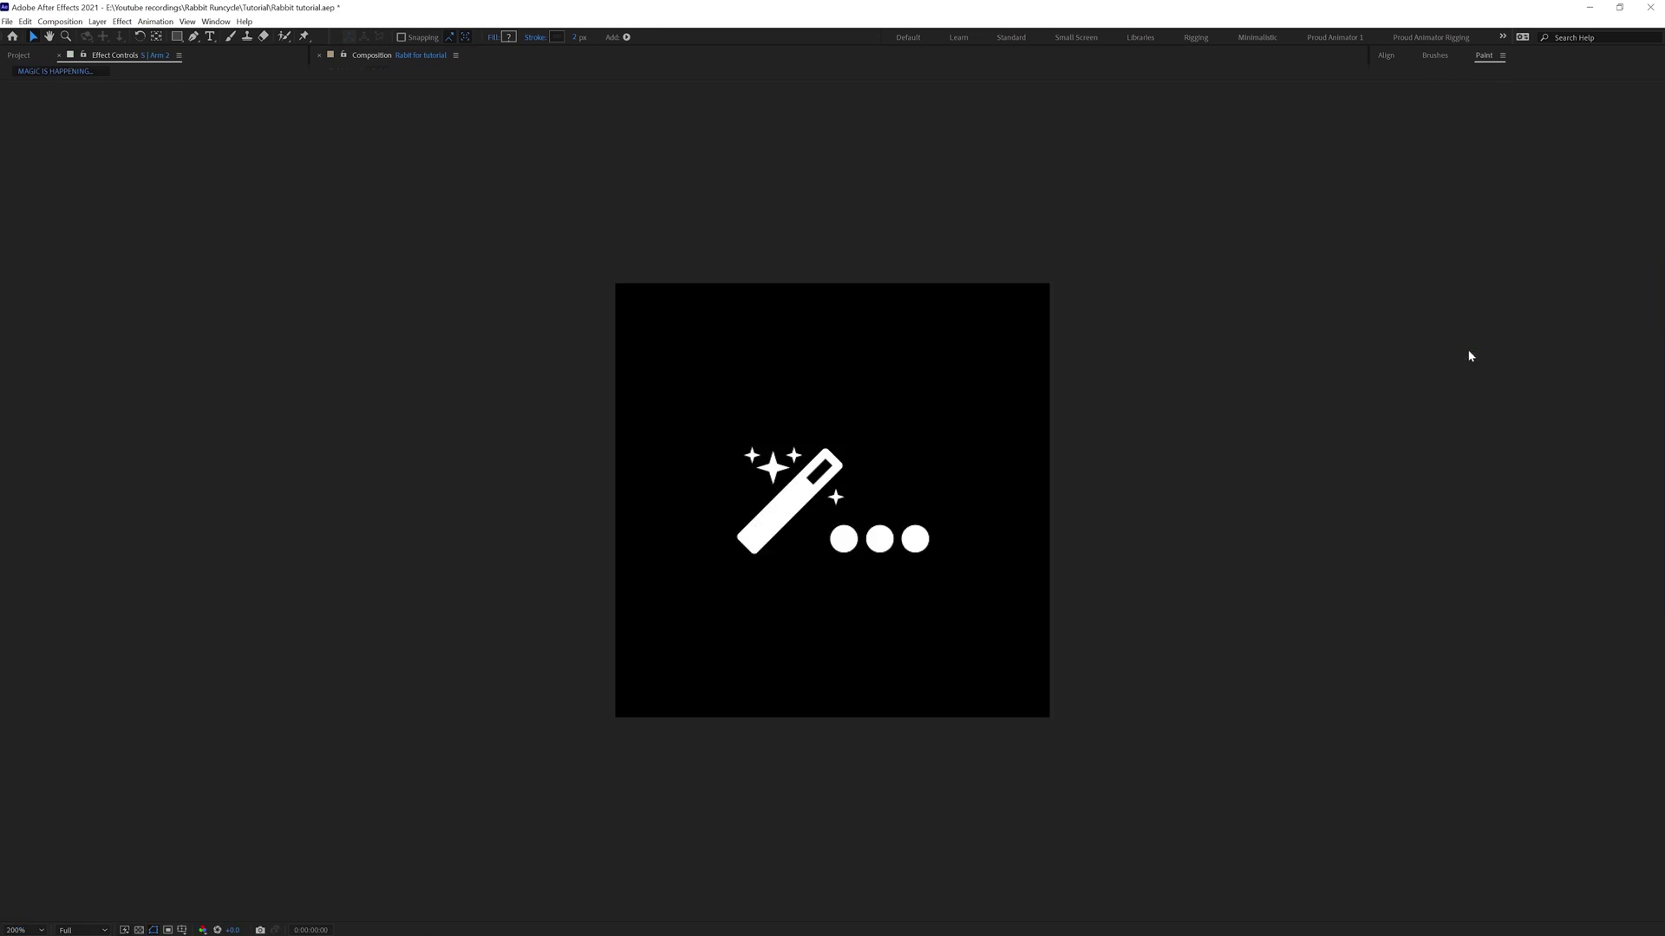
pyautogui.moveTo(26, 677); pyautogui.dragTo(26, 855)
pyautogui.moveTo(406, 546); pyautogui.dragTo(661, 626)
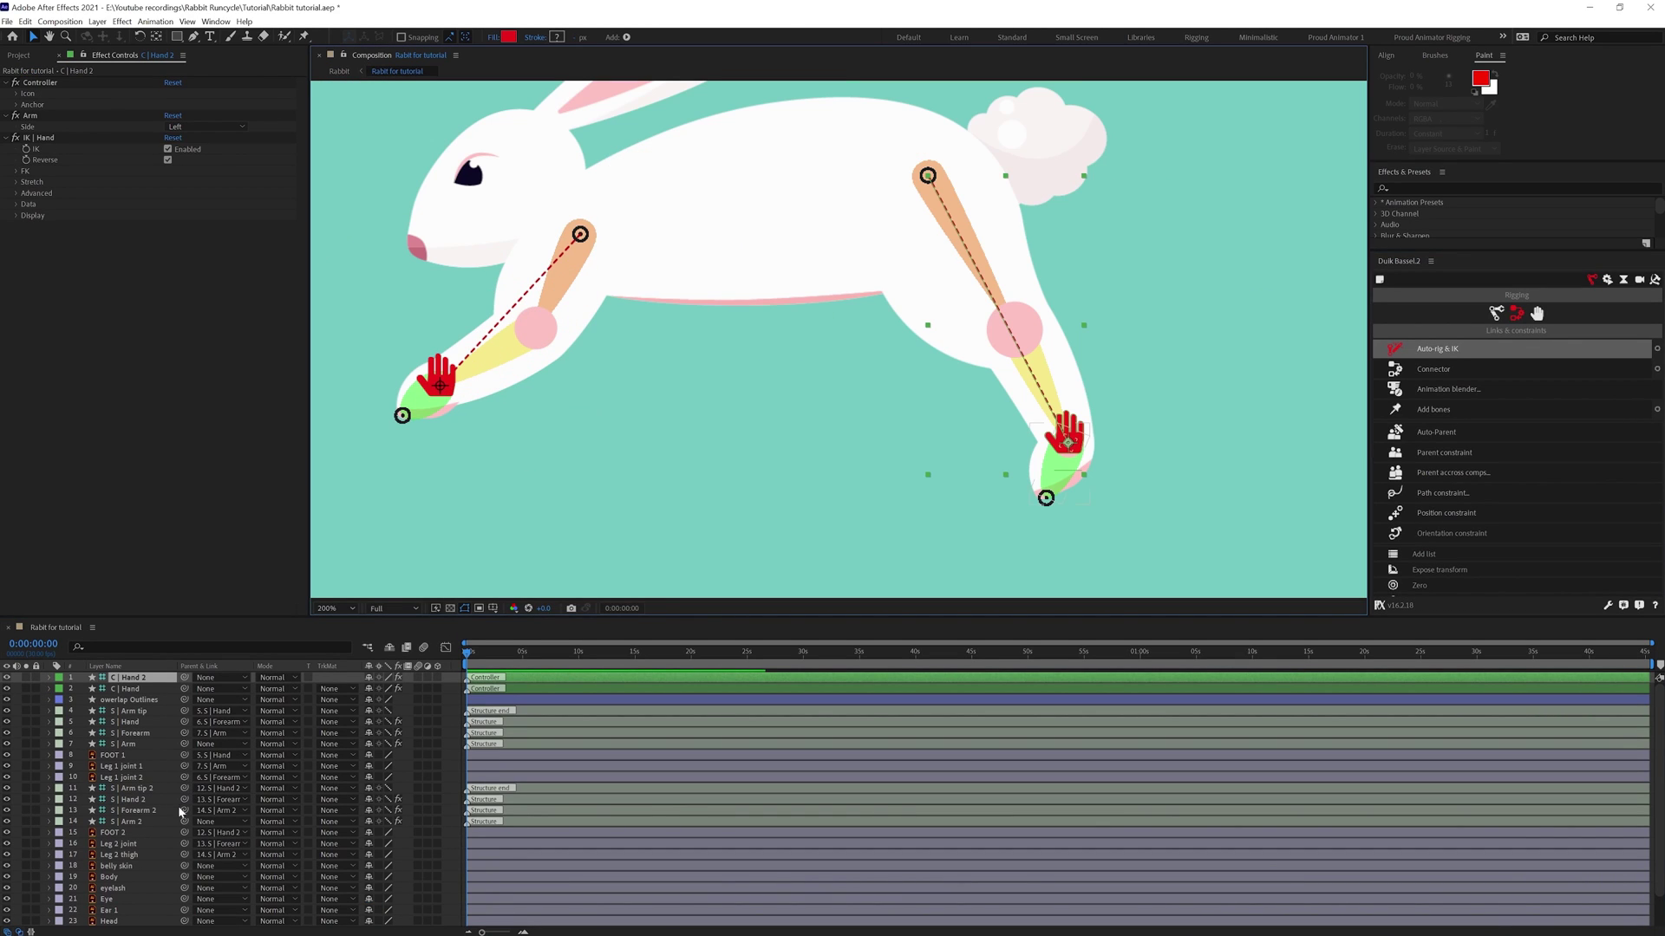
# Solo the Body layer and centre it in the view.
pyautogui.scroll(-1, 171, 854)
pyautogui.click(34, 846)
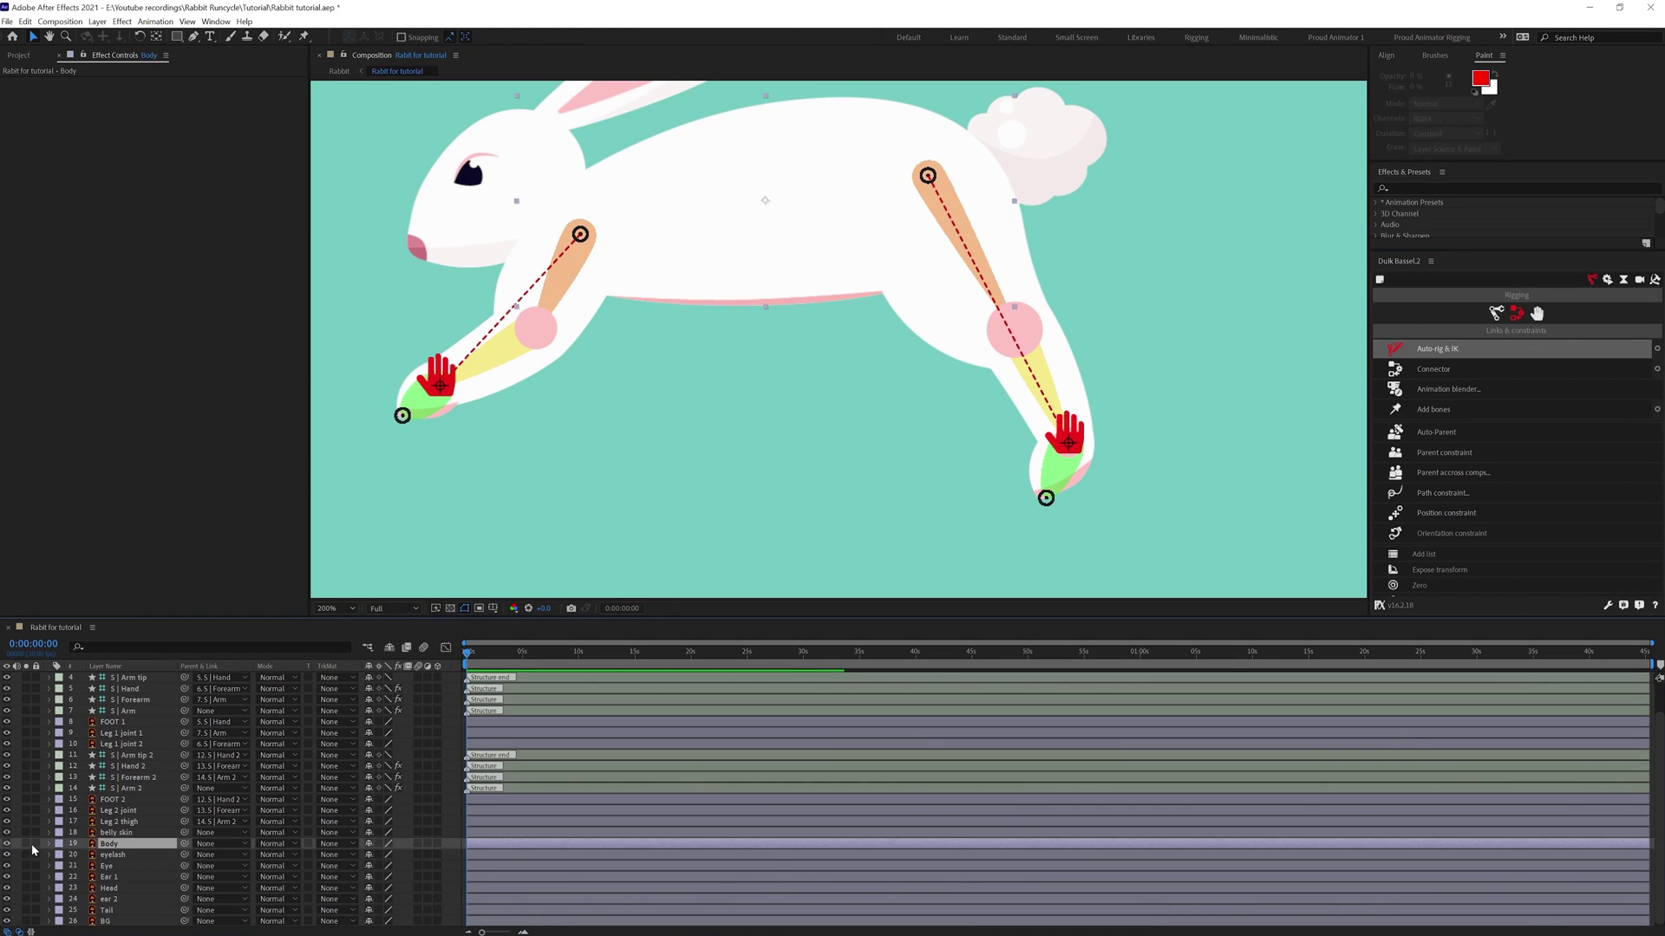
pyautogui.click(27, 842)
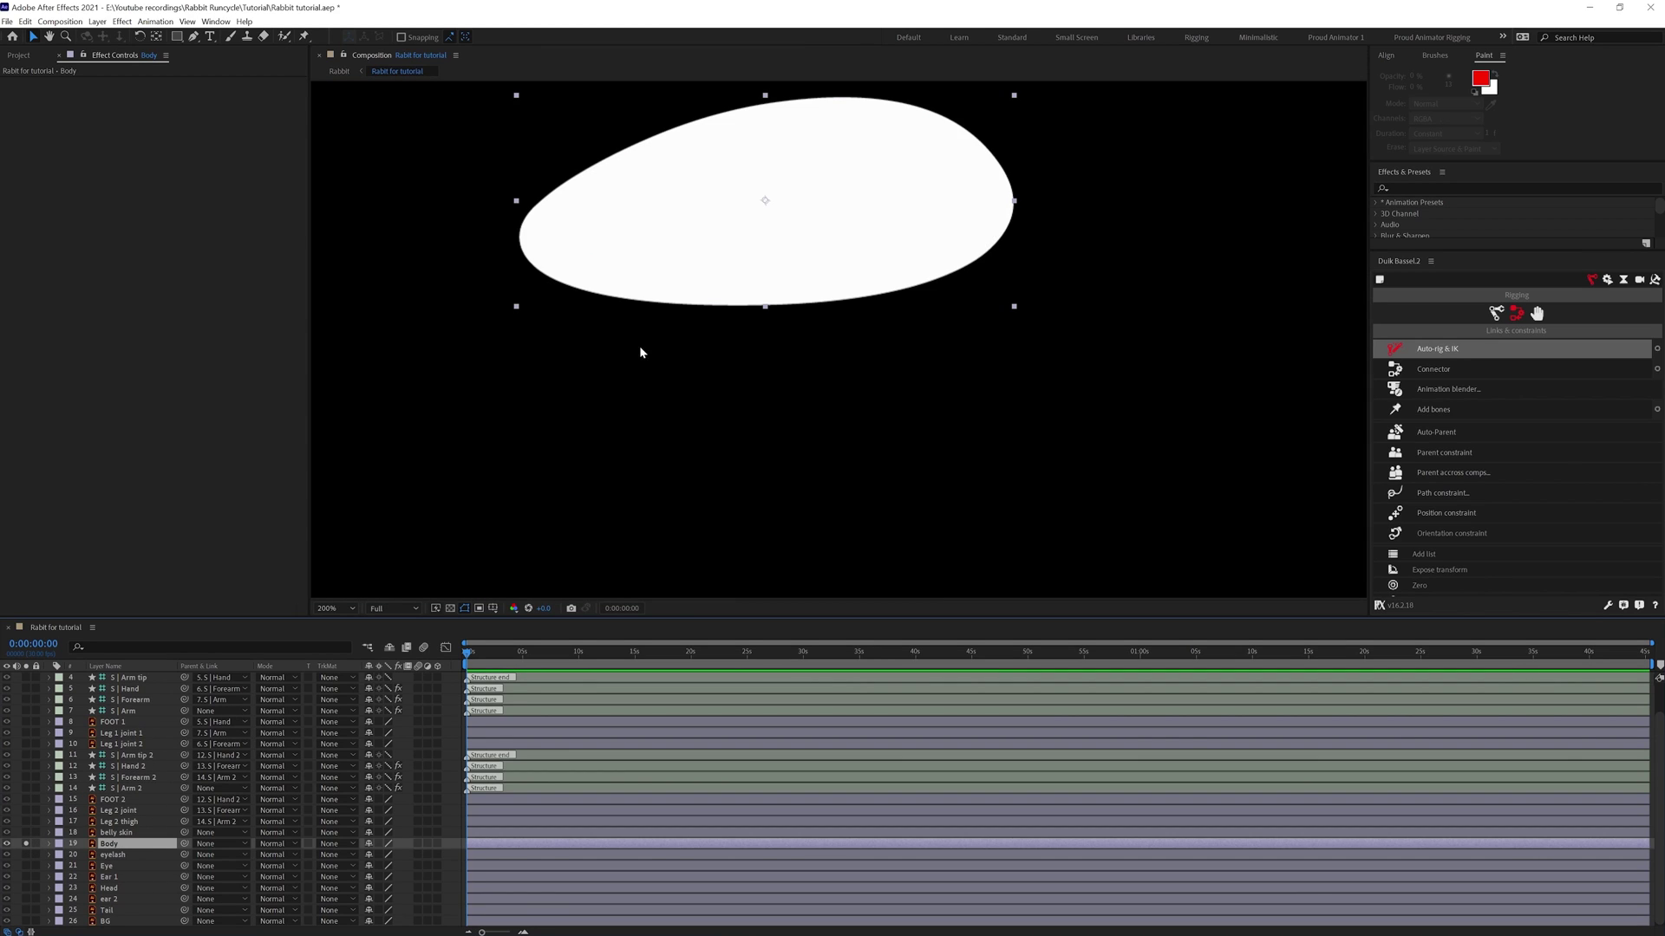
pyautogui.moveTo(639, 353); pyautogui.dragTo(674, 401)
# Place five puppet pins along the Body from its narrow front end to the rear edge.
pyautogui.click(305, 38)
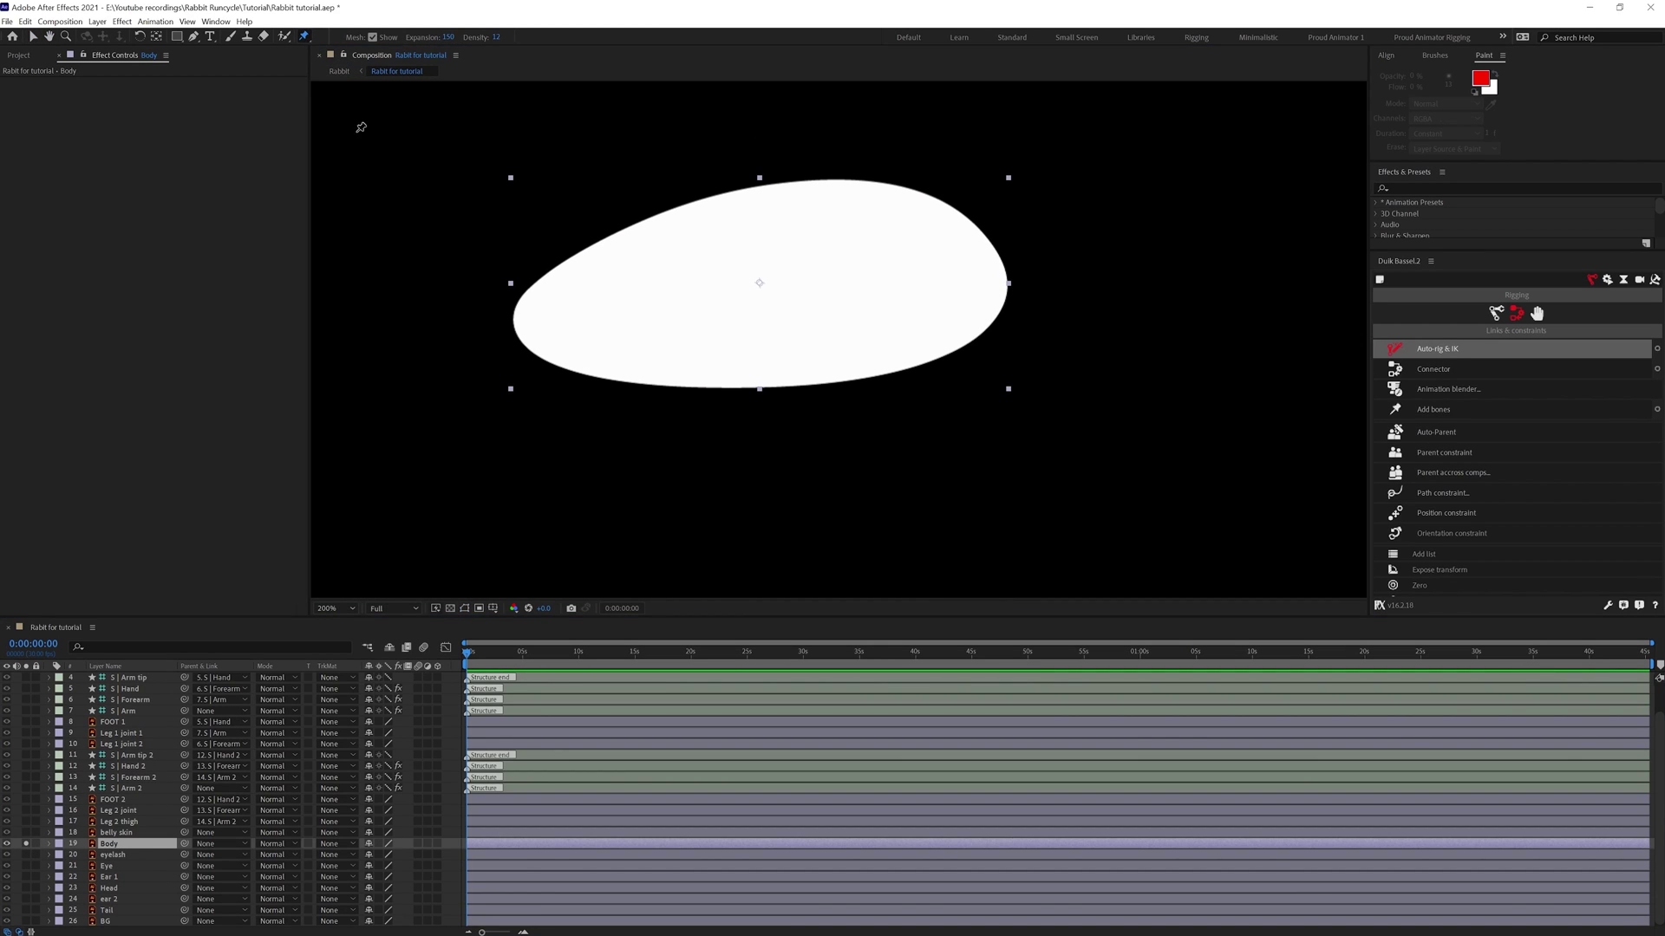
pyautogui.click(539, 321)
pyautogui.click(631, 307)
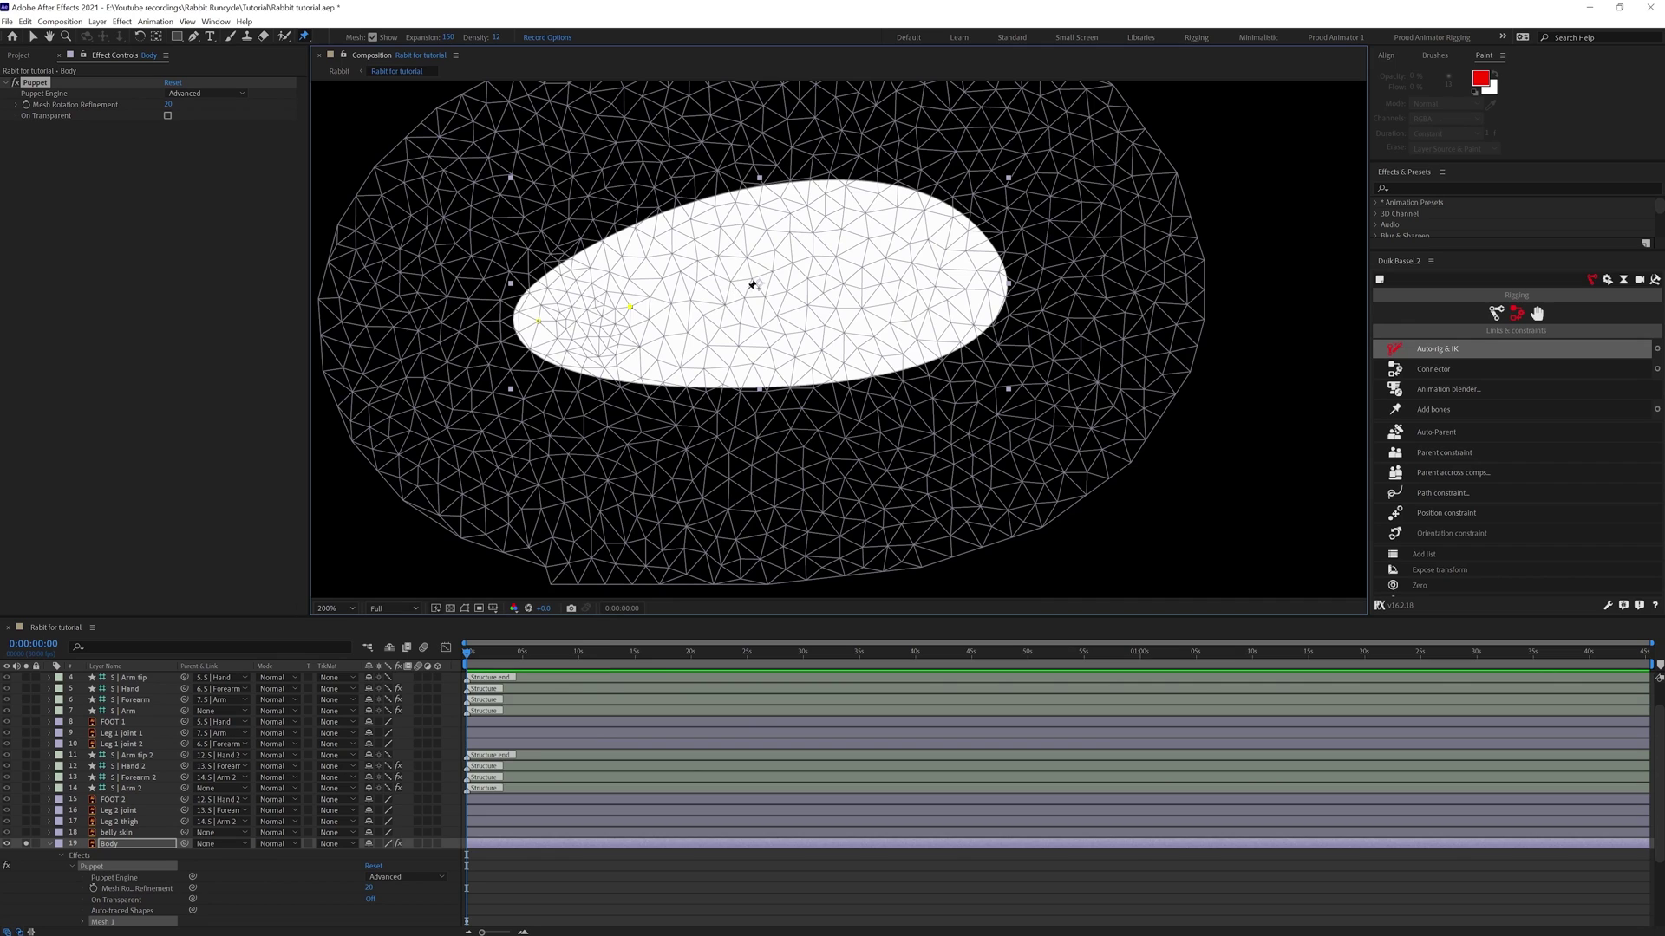
pyautogui.click(766, 287)
pyautogui.click(900, 277)
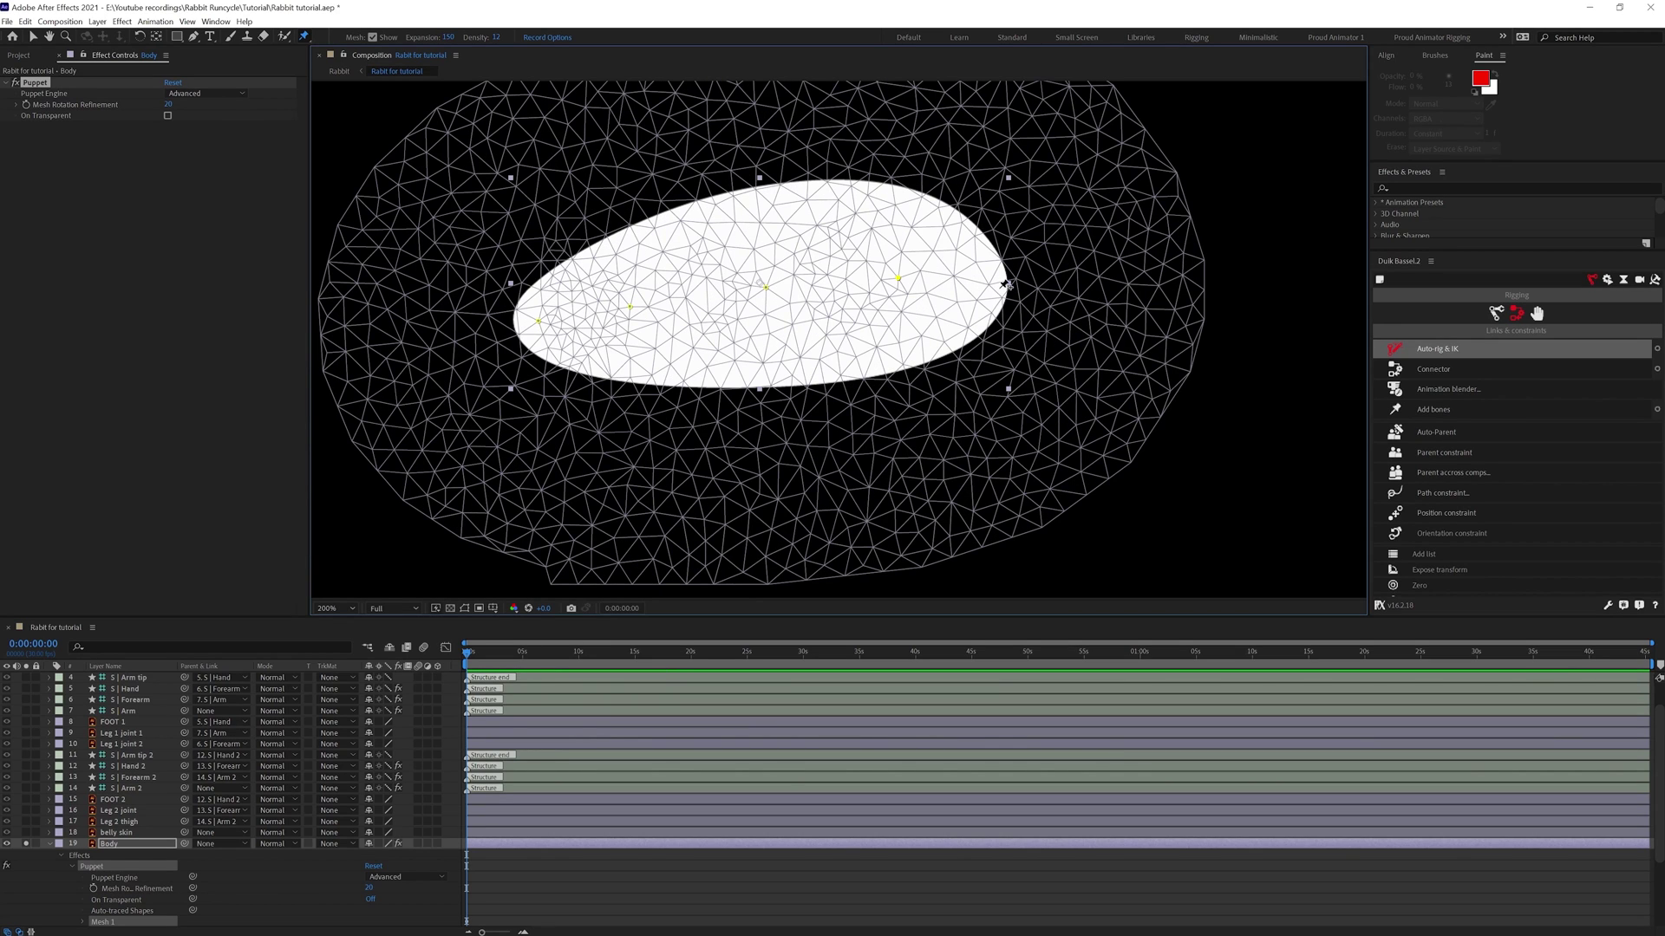
pyautogui.click(1000, 287)
# Add Duik bones to all pins of the Body's Puppet effect.
pyautogui.click(102, 857)
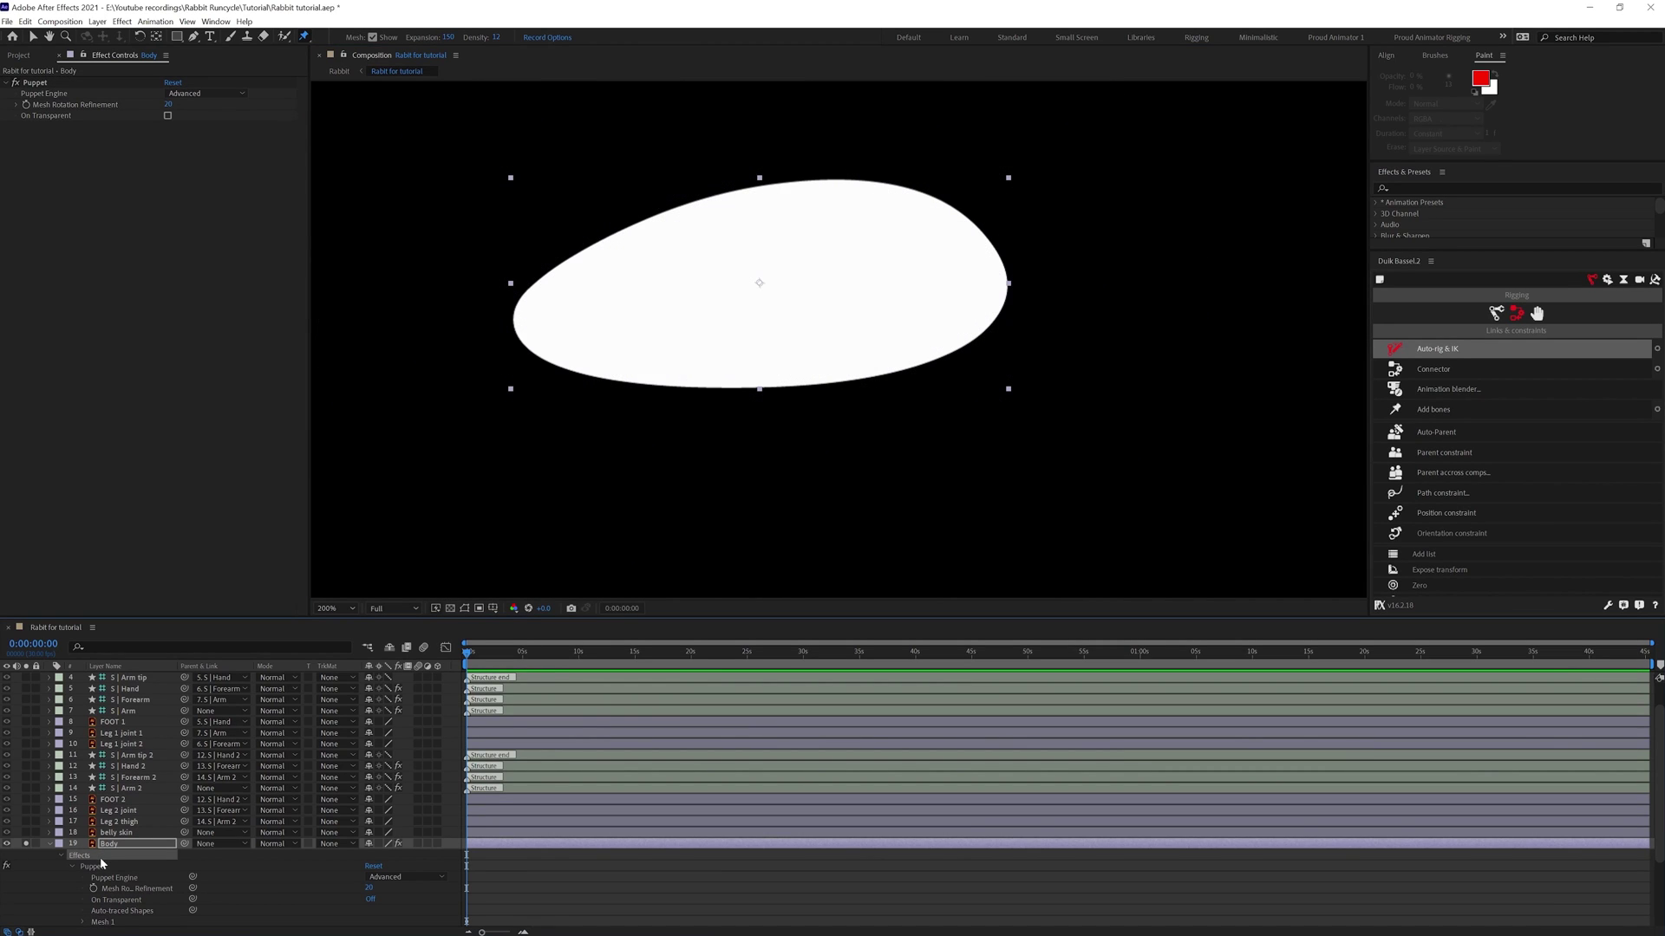
pyautogui.click(98, 864)
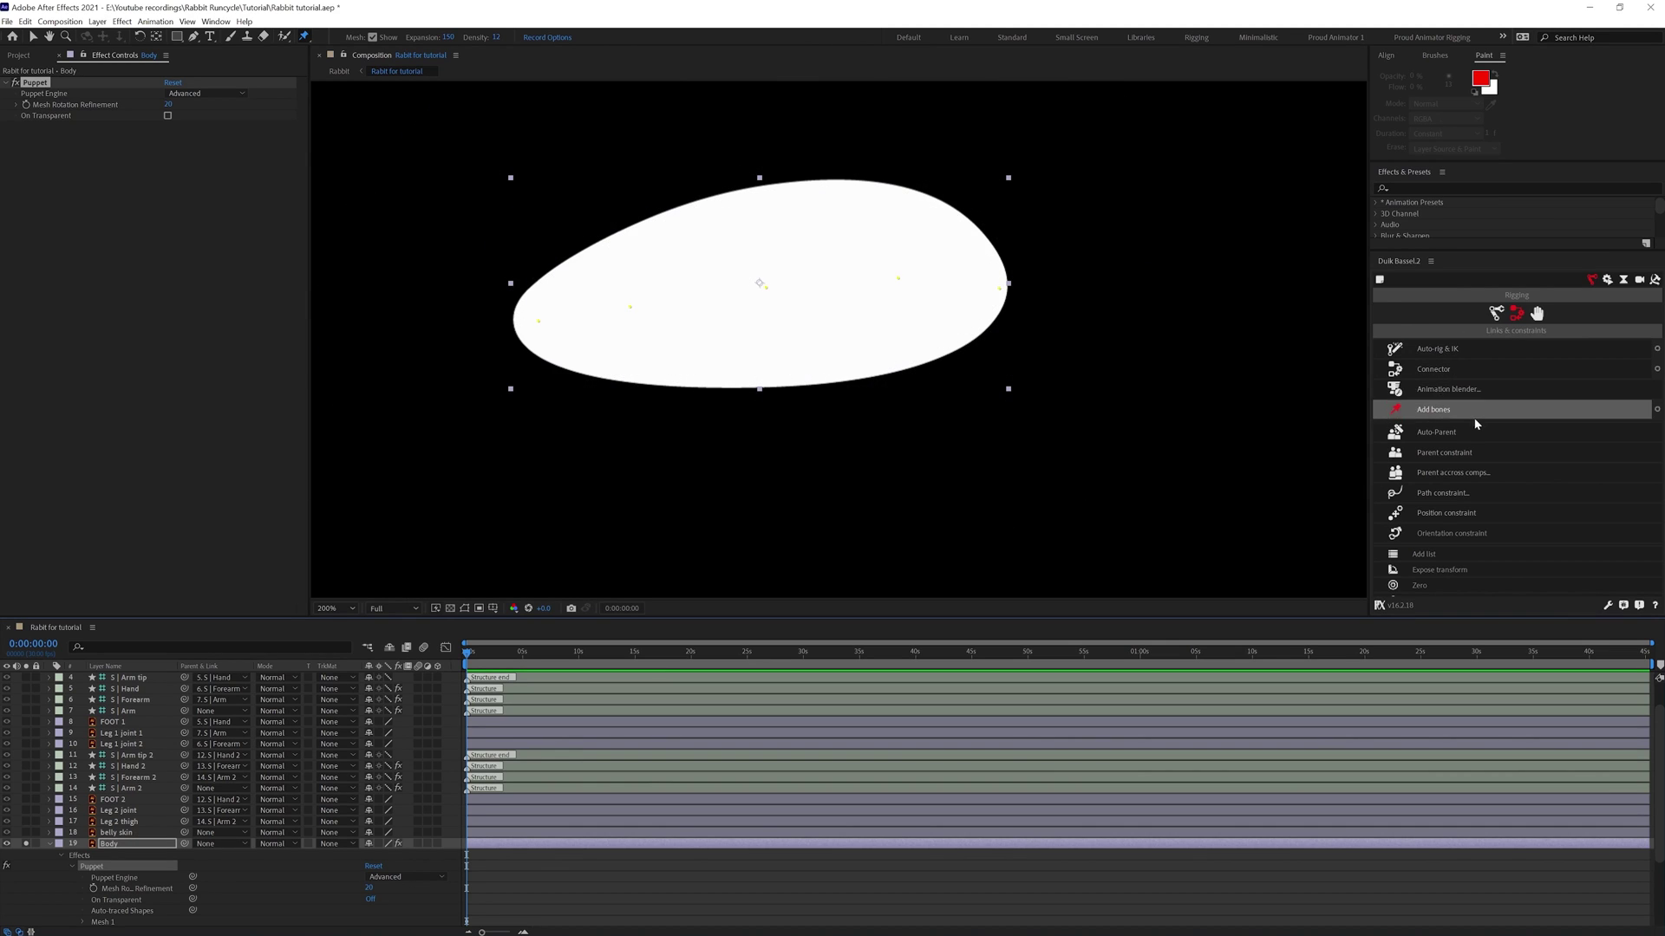
pyautogui.click(1447, 411)
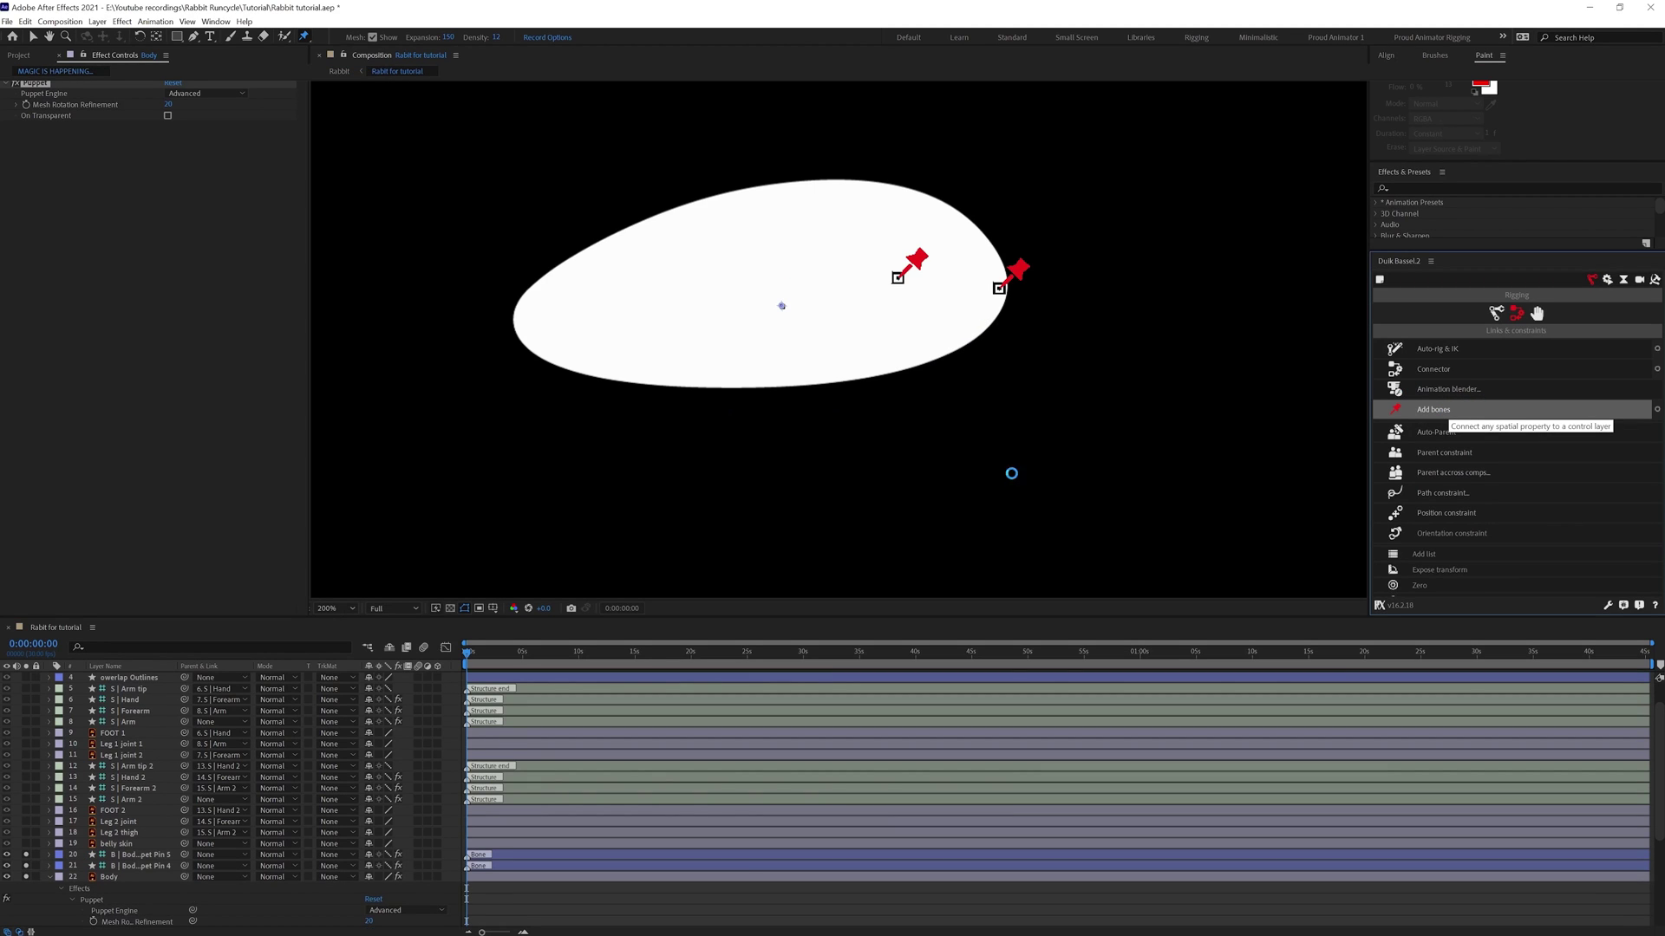
# Rename the five body bone layers 1, 2, 3, 4 and 5, from Puppet Pin 1 up to Puppet Pin 5.
pyautogui.press('Return')
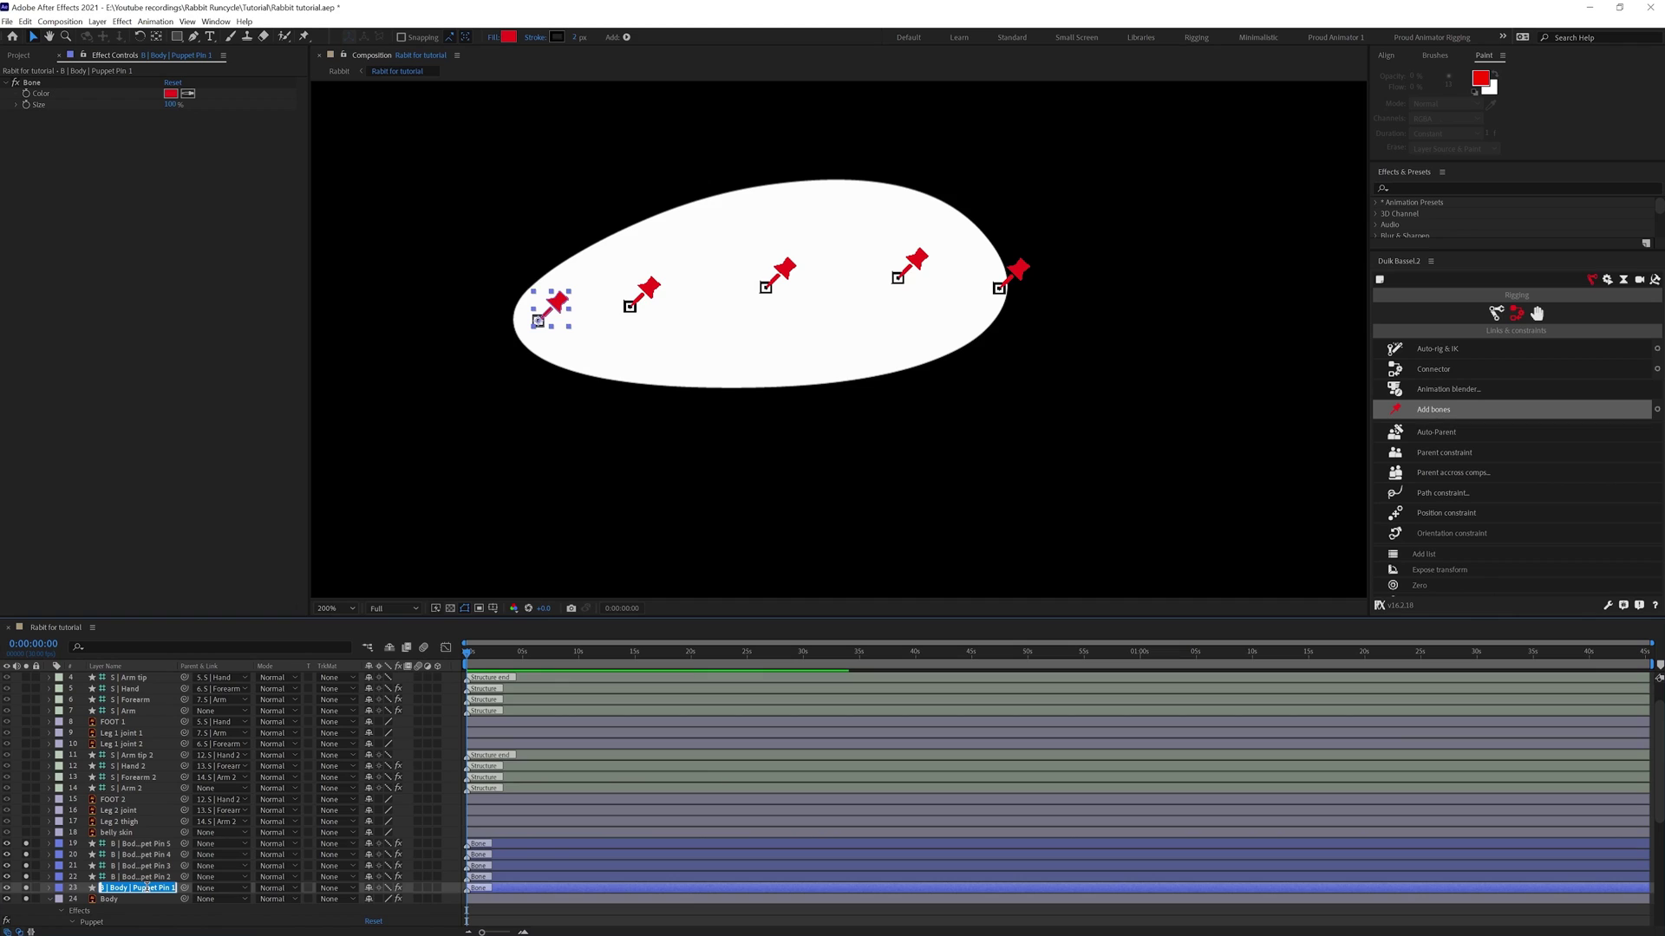
pyautogui.write('1')
pyautogui.press('Return')
pyautogui.hotkey('ctrl', 'Up')
pyautogui.press('Return')
pyautogui.write('2')
pyautogui.press('Return')
pyautogui.hotkey('ctrl', 'Up')
pyautogui.press('Return')
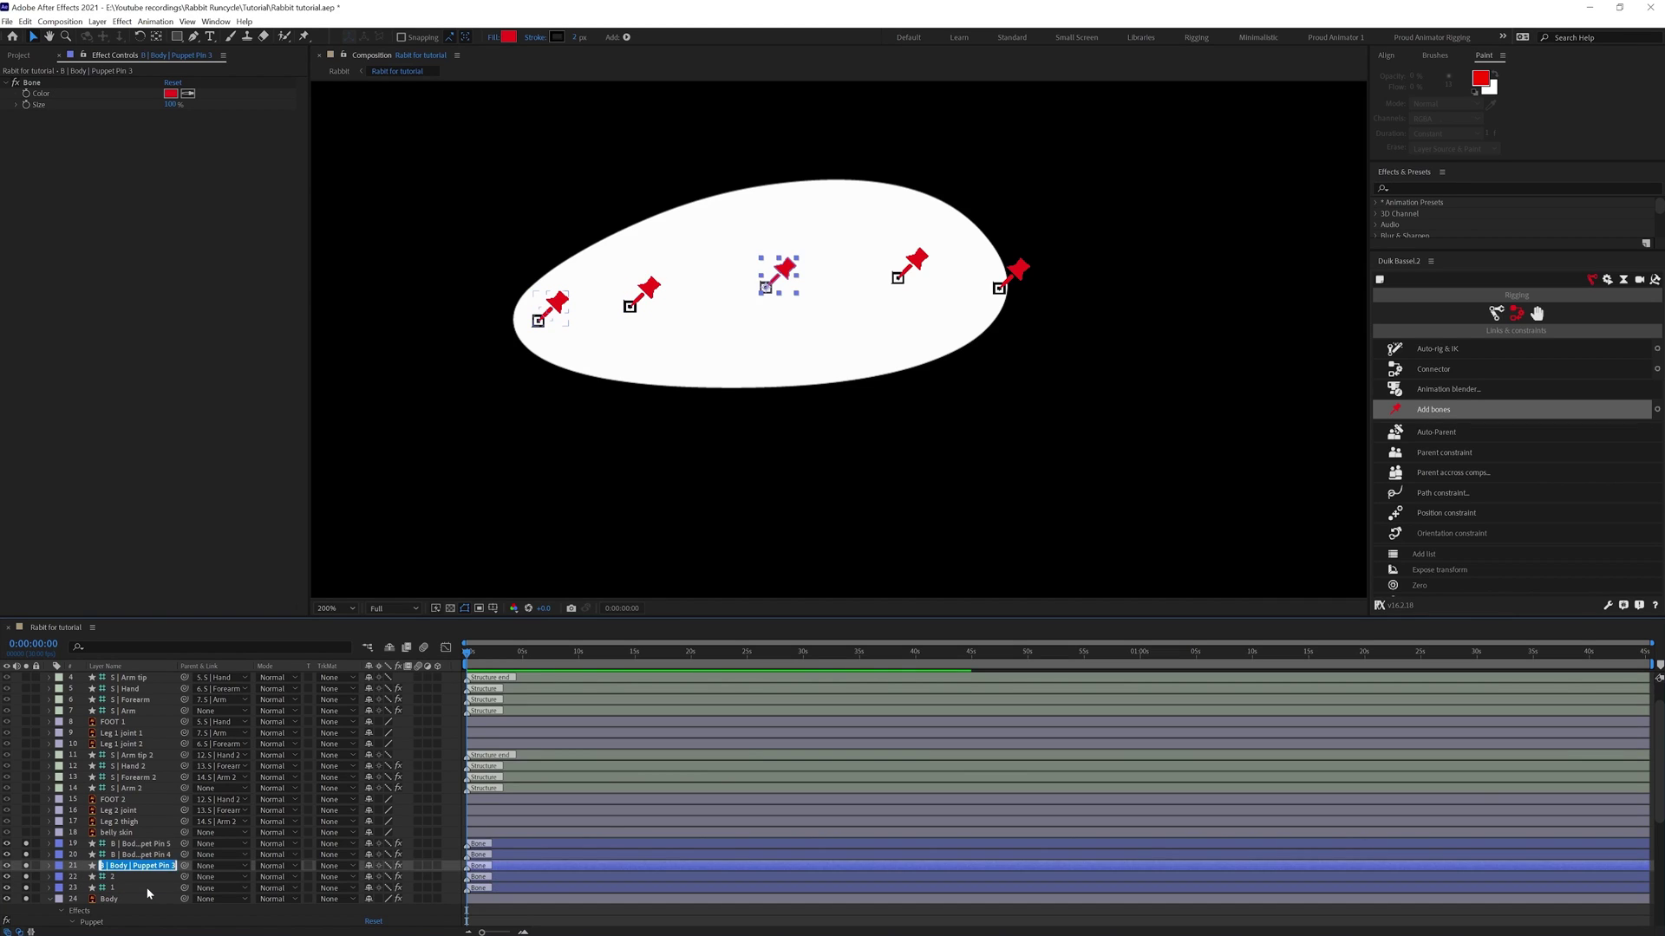
pyautogui.write('3')
pyautogui.press('Return')
pyautogui.hotkey('ctrl', 'Up')
pyautogui.press('Return')
pyautogui.write('4')
pyautogui.press('Return')
pyautogui.hotkey('ctrl', 'Up')
pyautogui.press('Return')
pyautogui.write('5')
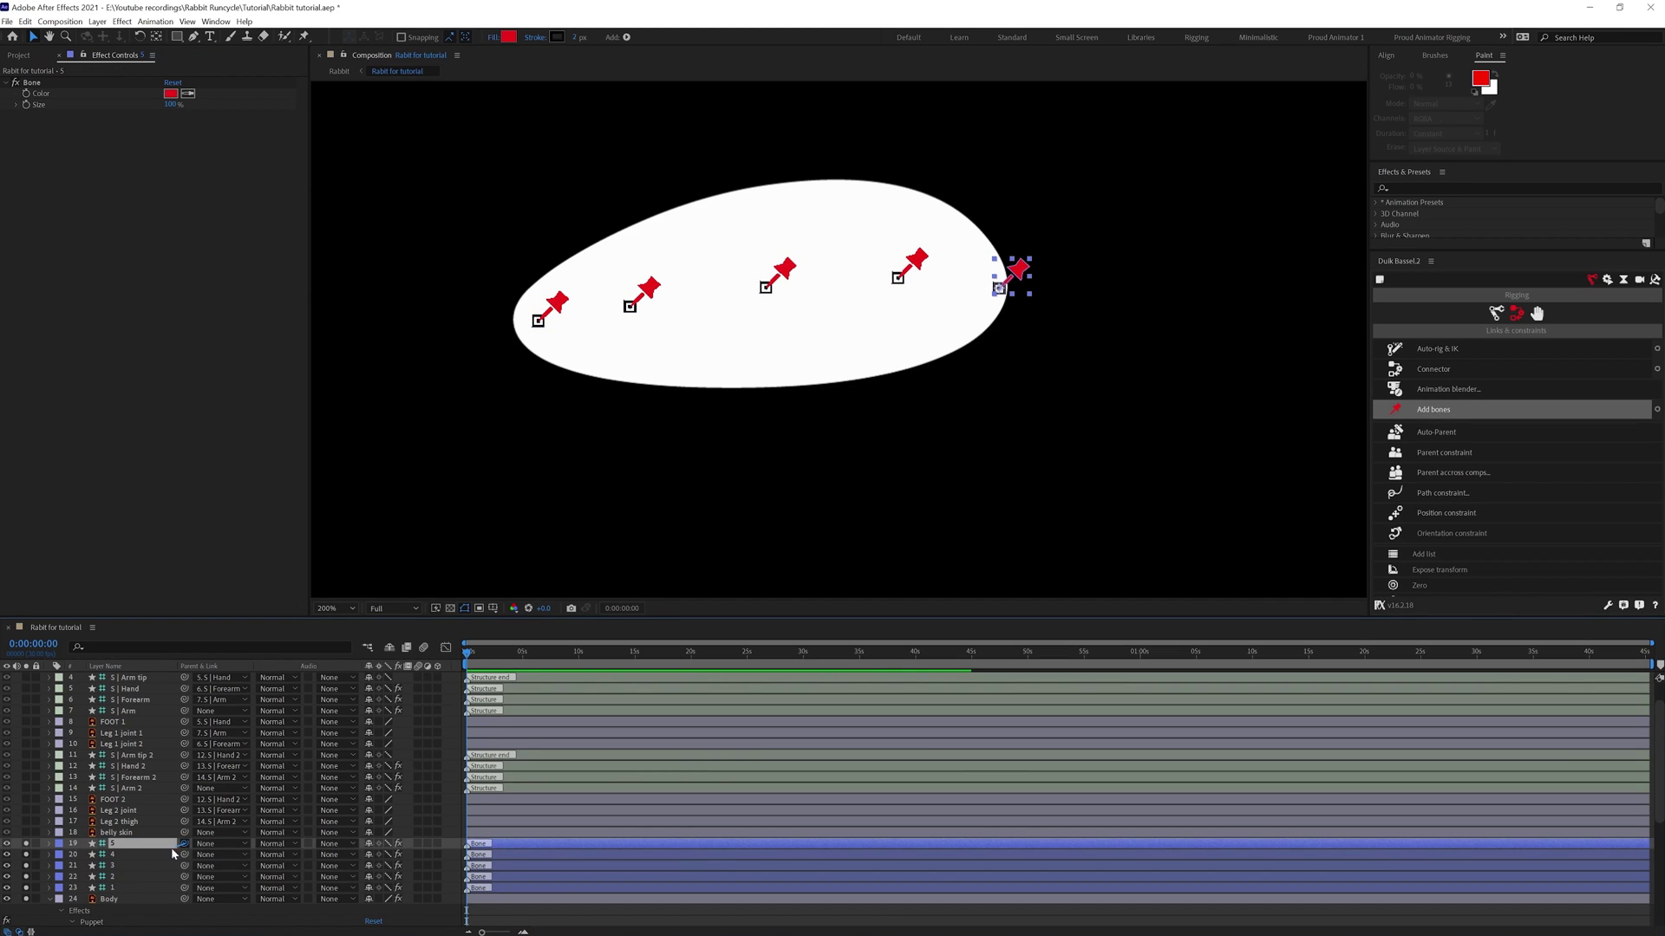
# Parent bone 5 to 4, bone 4 to 3, bone 1 to 2 and bone 2 to 3, making bone 3 the root.
pyautogui.moveTo(169, 846); pyautogui.dragTo(139, 870)
pyautogui.click(141, 866)
pyautogui.click(124, 888)
pyautogui.click(164, 877)
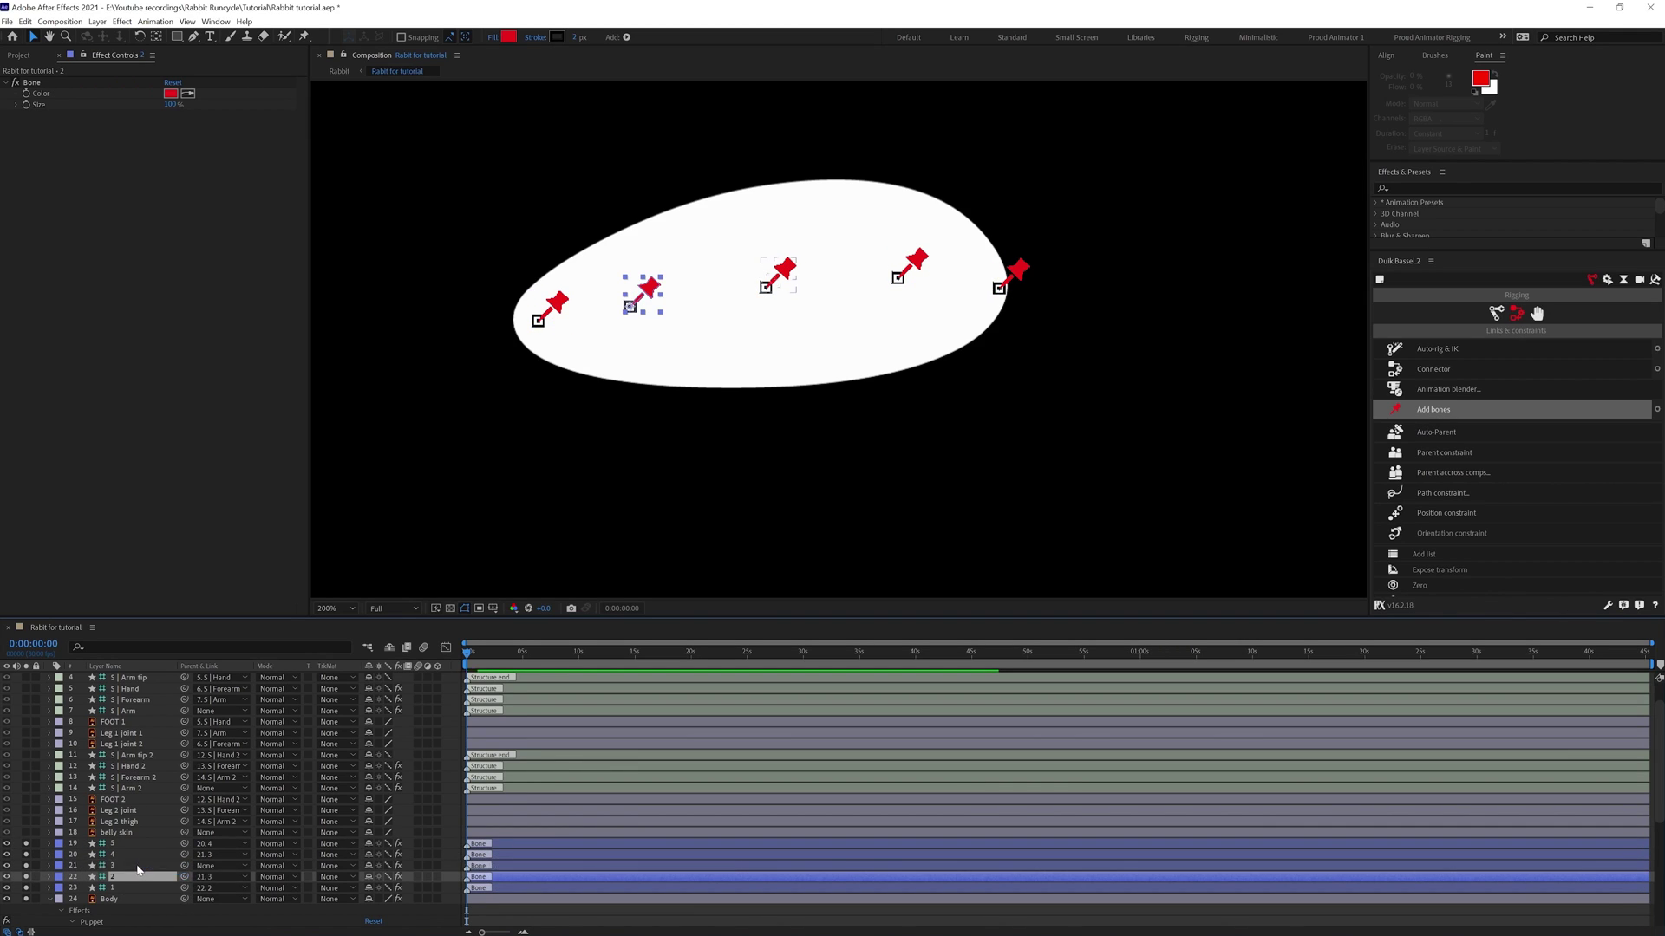
# Test the bone hierarchy by moving bone 3 slightly, and undo the move.
pyautogui.click(137, 866)
pyautogui.moveTo(787, 273); pyautogui.dragTo(784, 281)
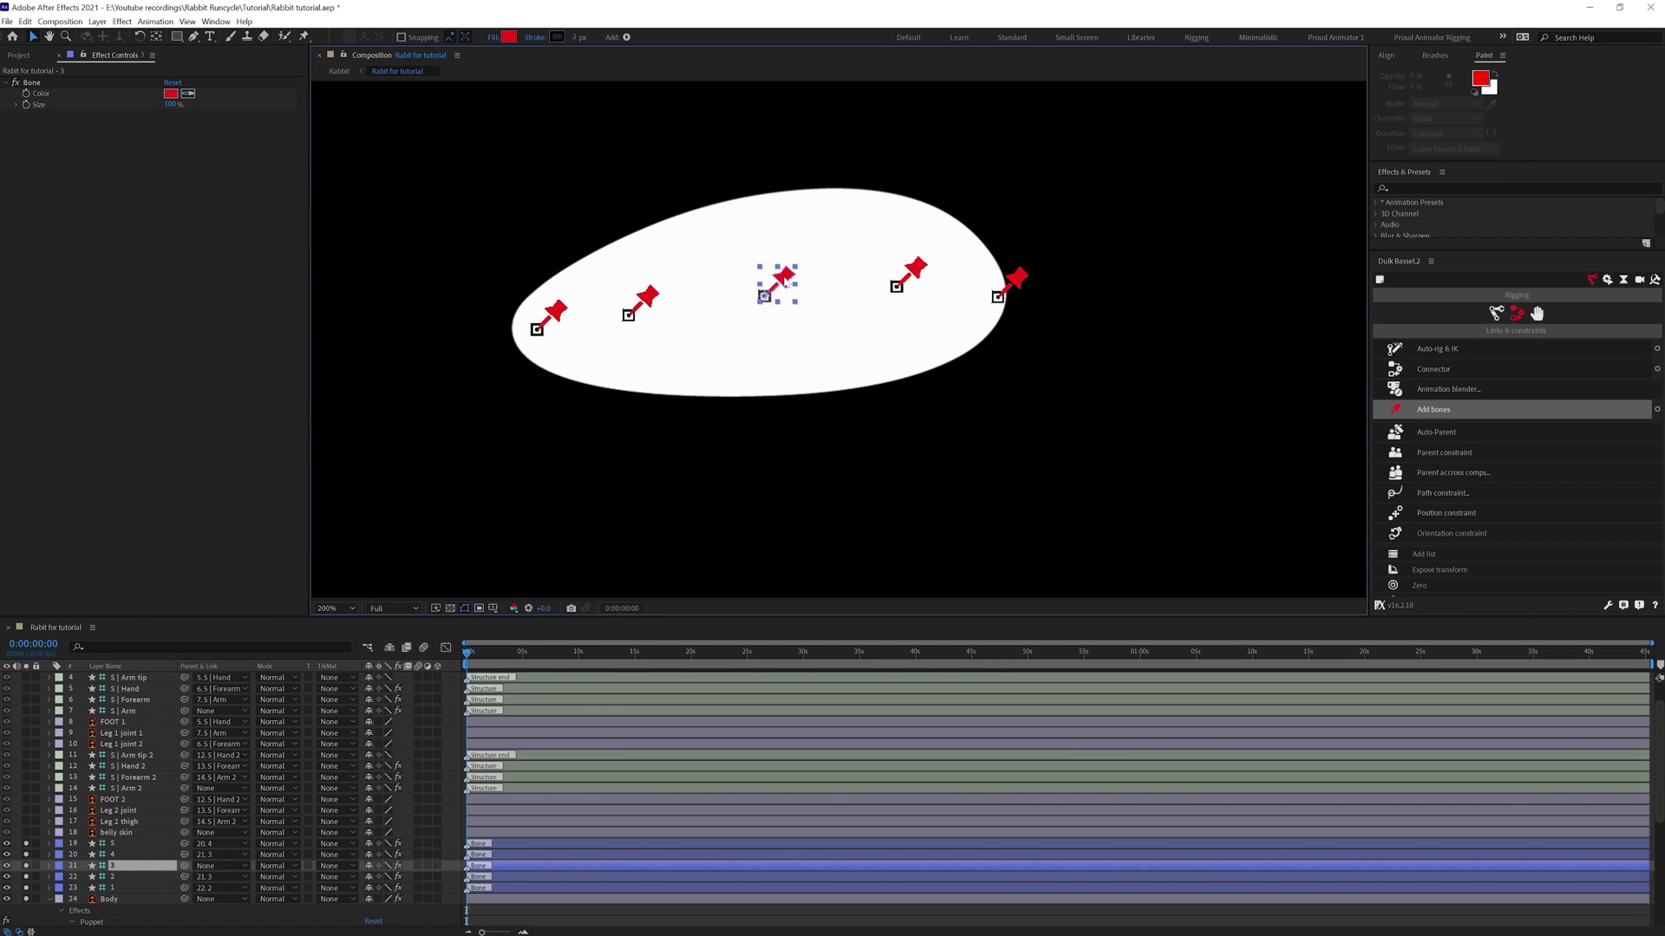
pyautogui.hotkey('ctrl', 'z')
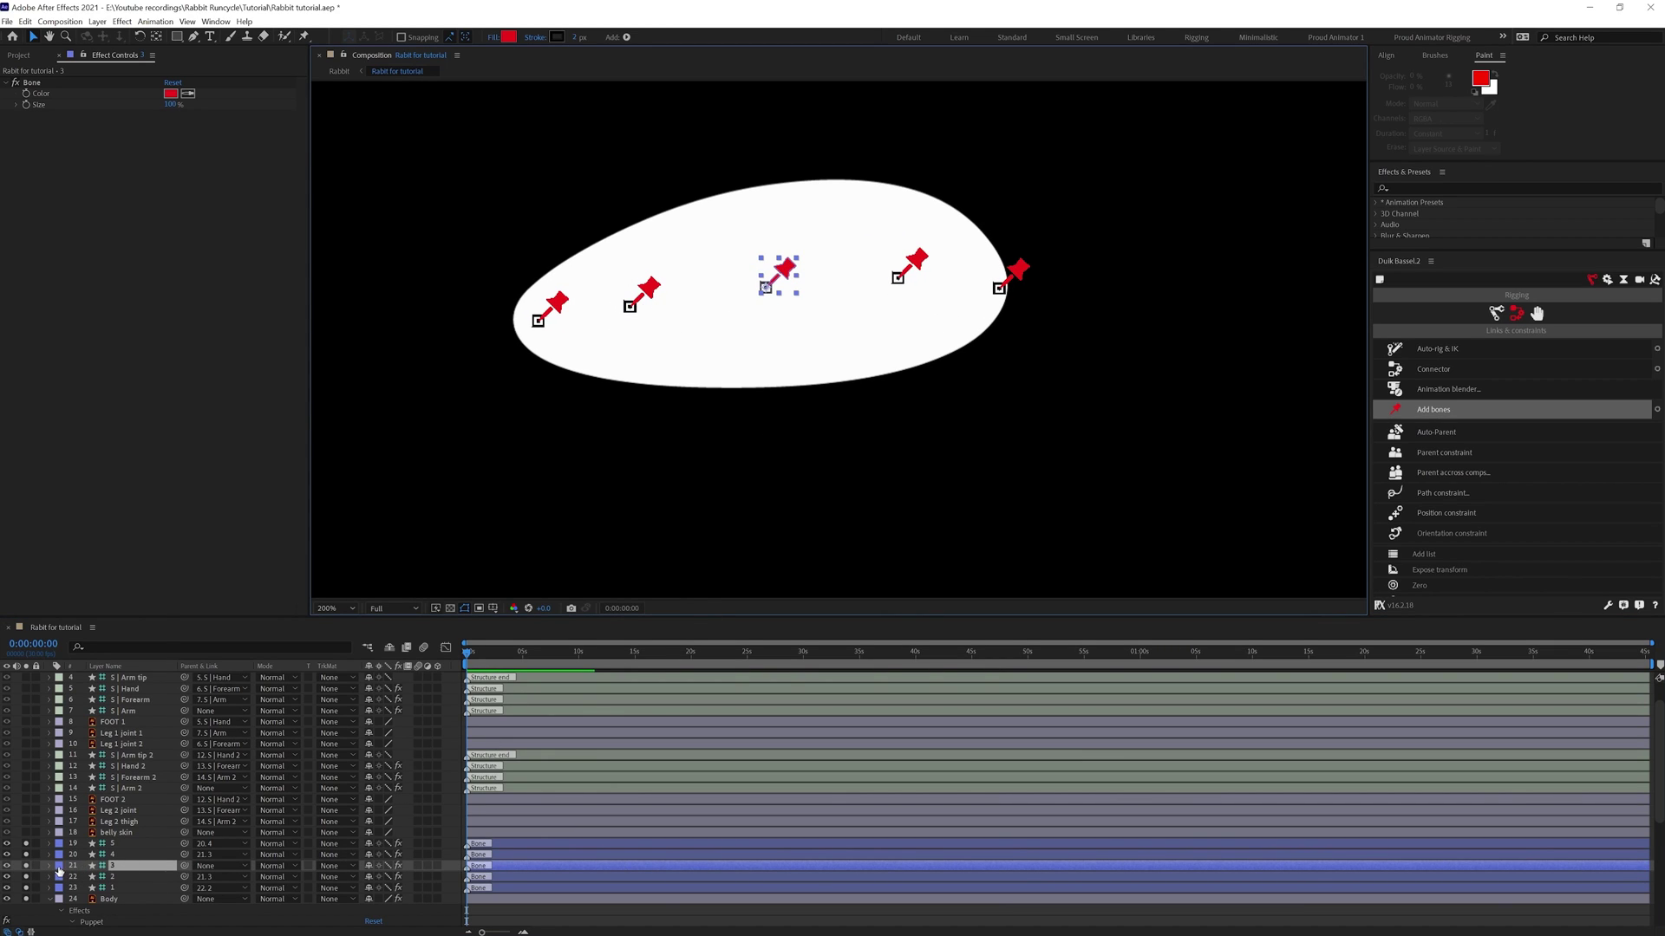
# Set the label colour of bone layer 3 to brown and clear the solos to show the whole rabbit.
pyautogui.click(58, 869)
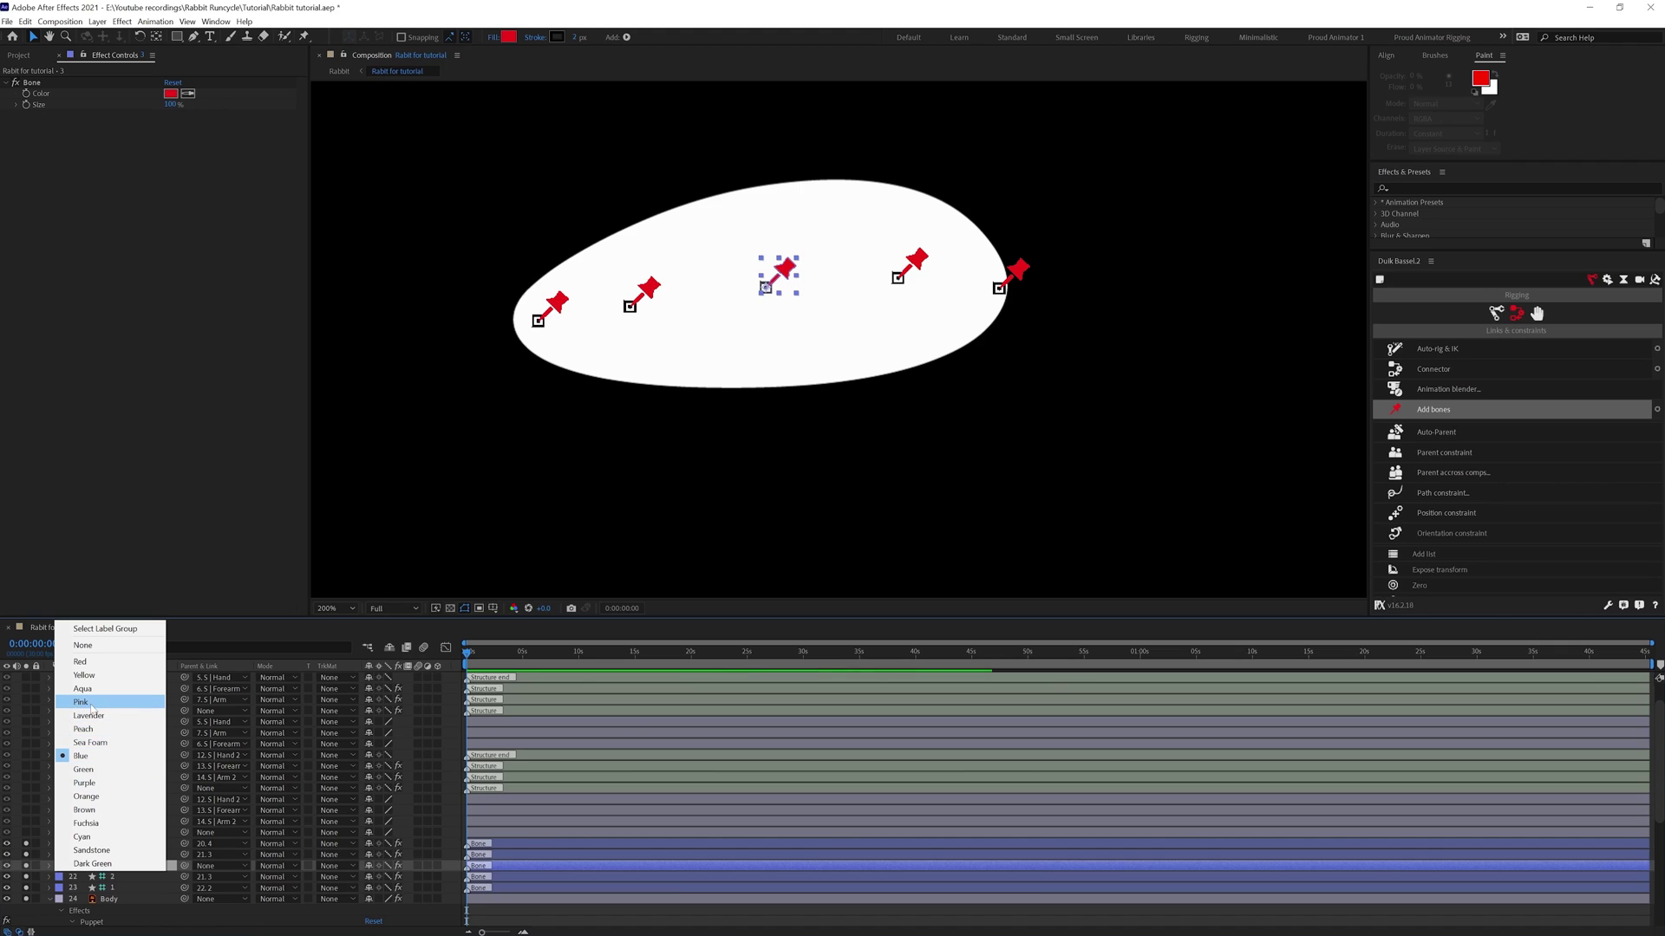
pyautogui.click(147, 796)
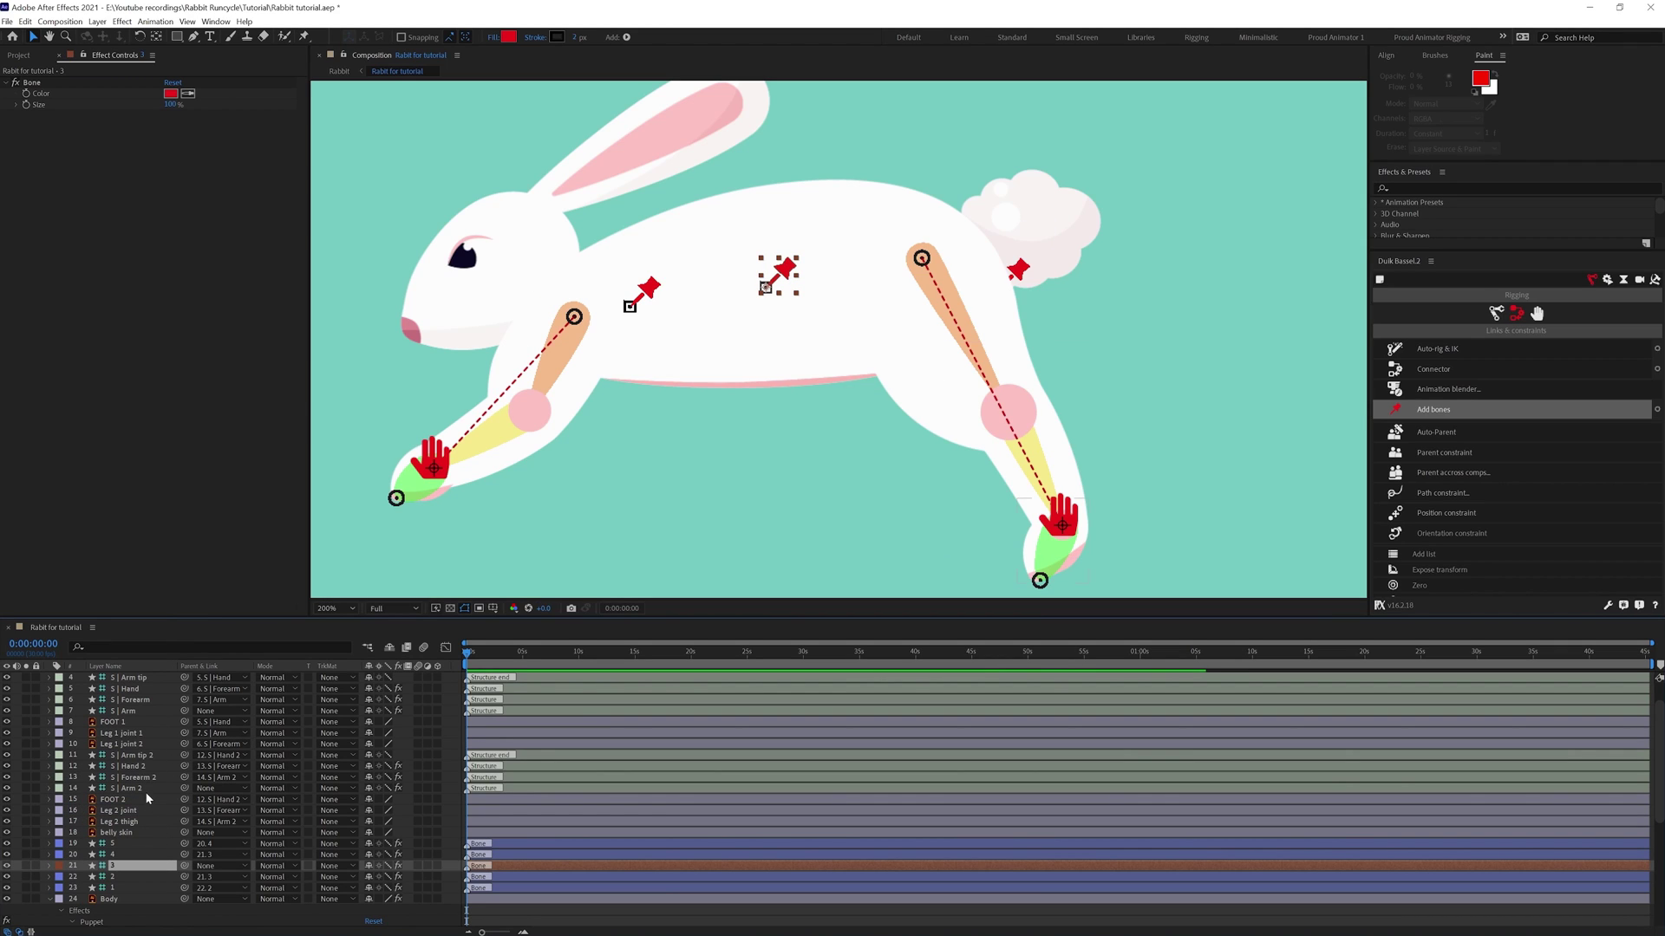
# Parent S | Arm 2 to bone 5 and S | Arm to bone 1, testing bone 5 with a small move that is undone.
pyautogui.click(143, 791)
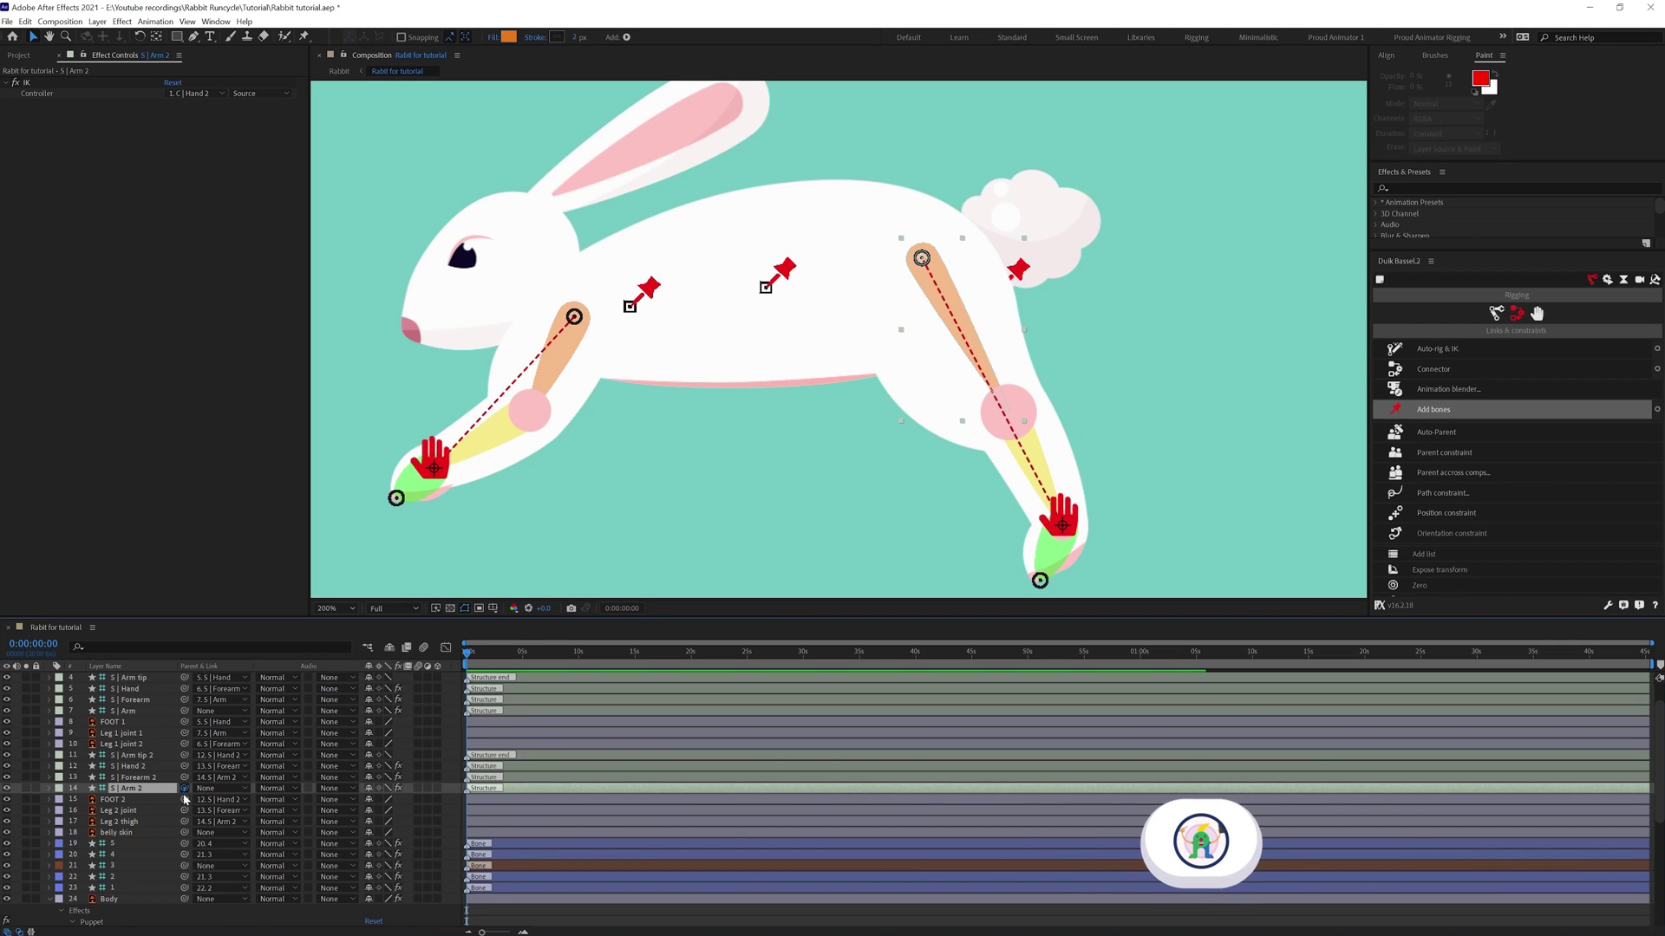
pyautogui.moveTo(184, 788); pyautogui.dragTo(120, 848)
pyautogui.click(1018, 274)
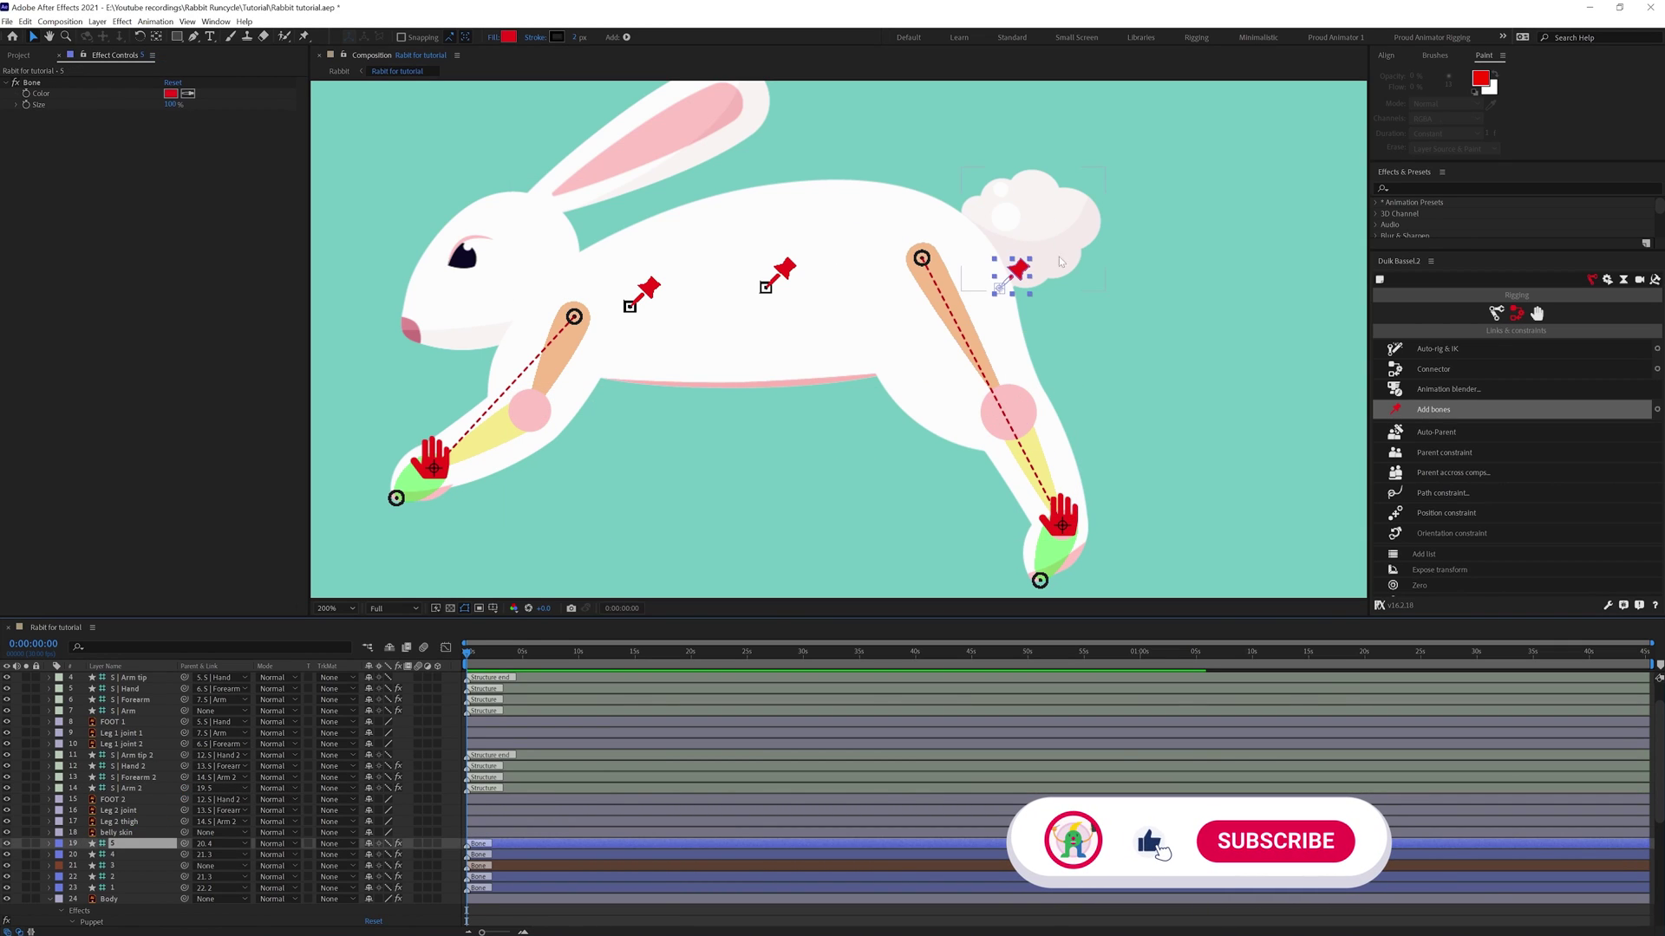
pyautogui.moveTo(1016, 280)
pyautogui.mouseDown()
pyautogui.moveTo(985, 301)
pyautogui.moveTo(1001, 293)
pyautogui.mouseUp()
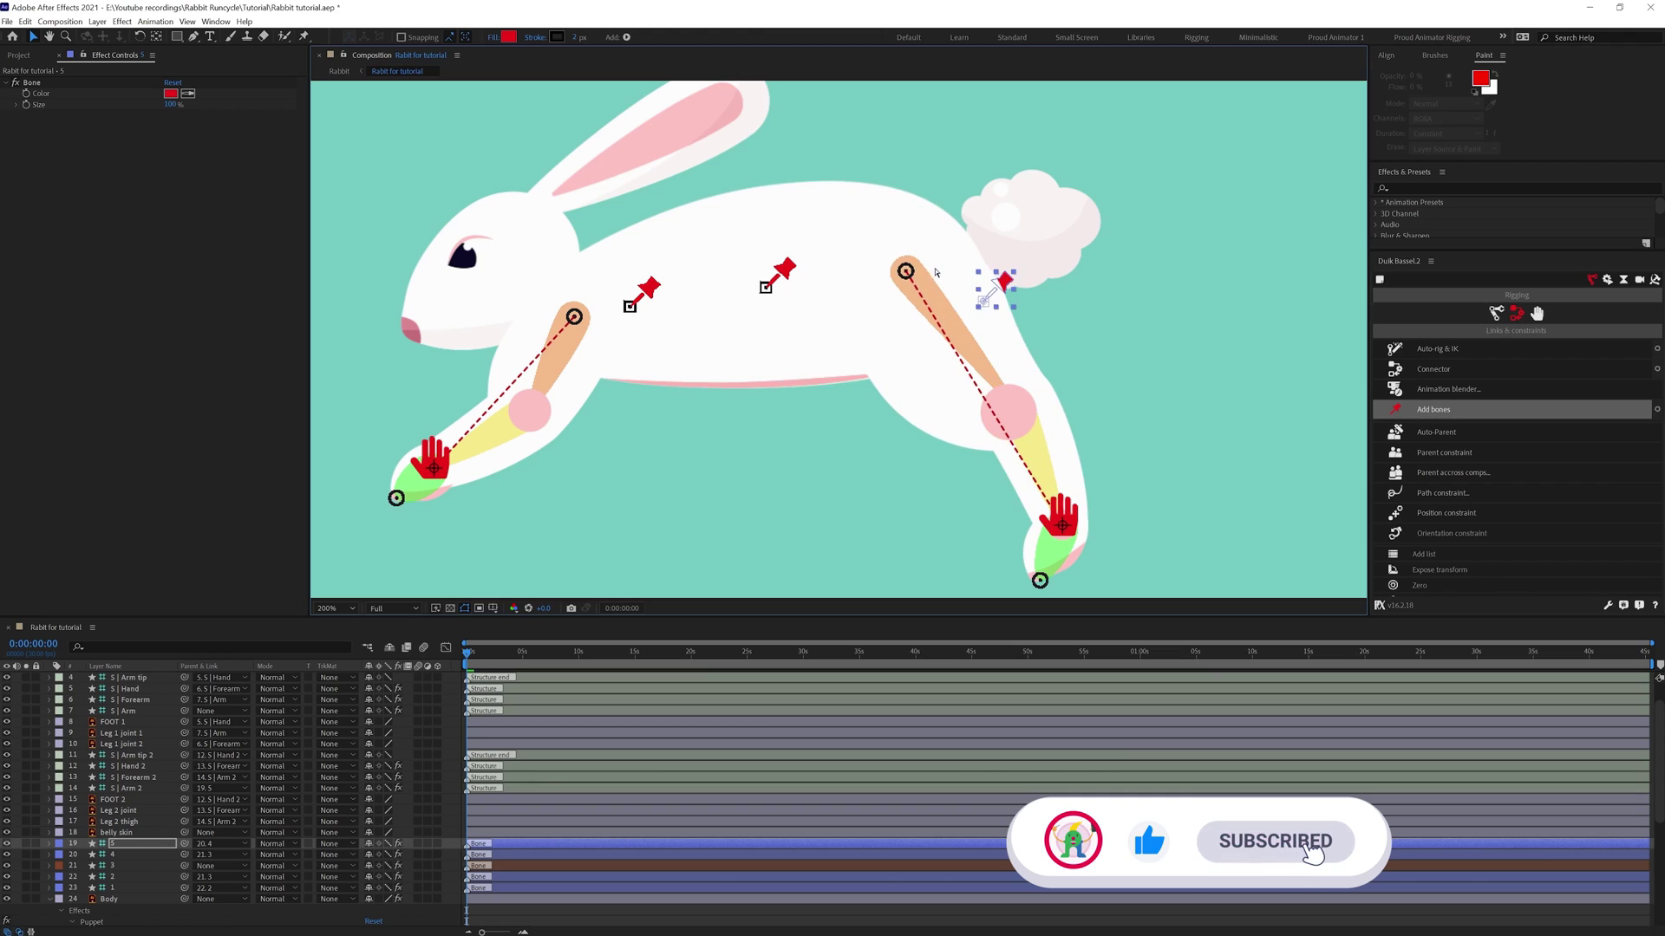
pyautogui.hotkey('ctrl', 'z')
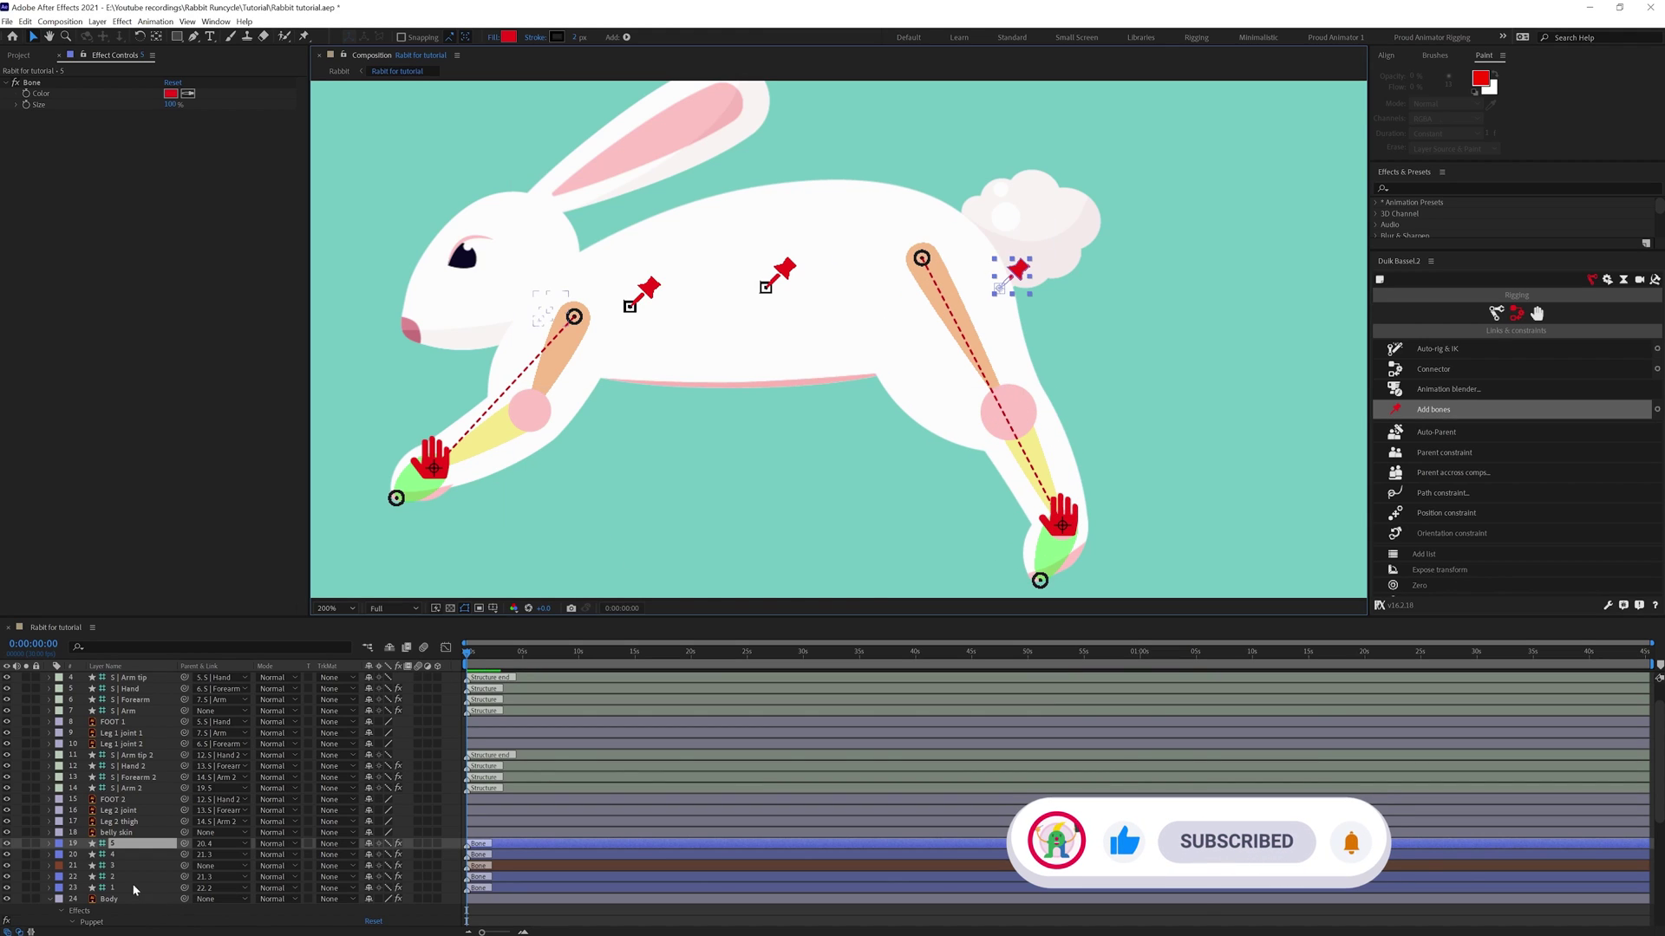
pyautogui.click(128, 711)
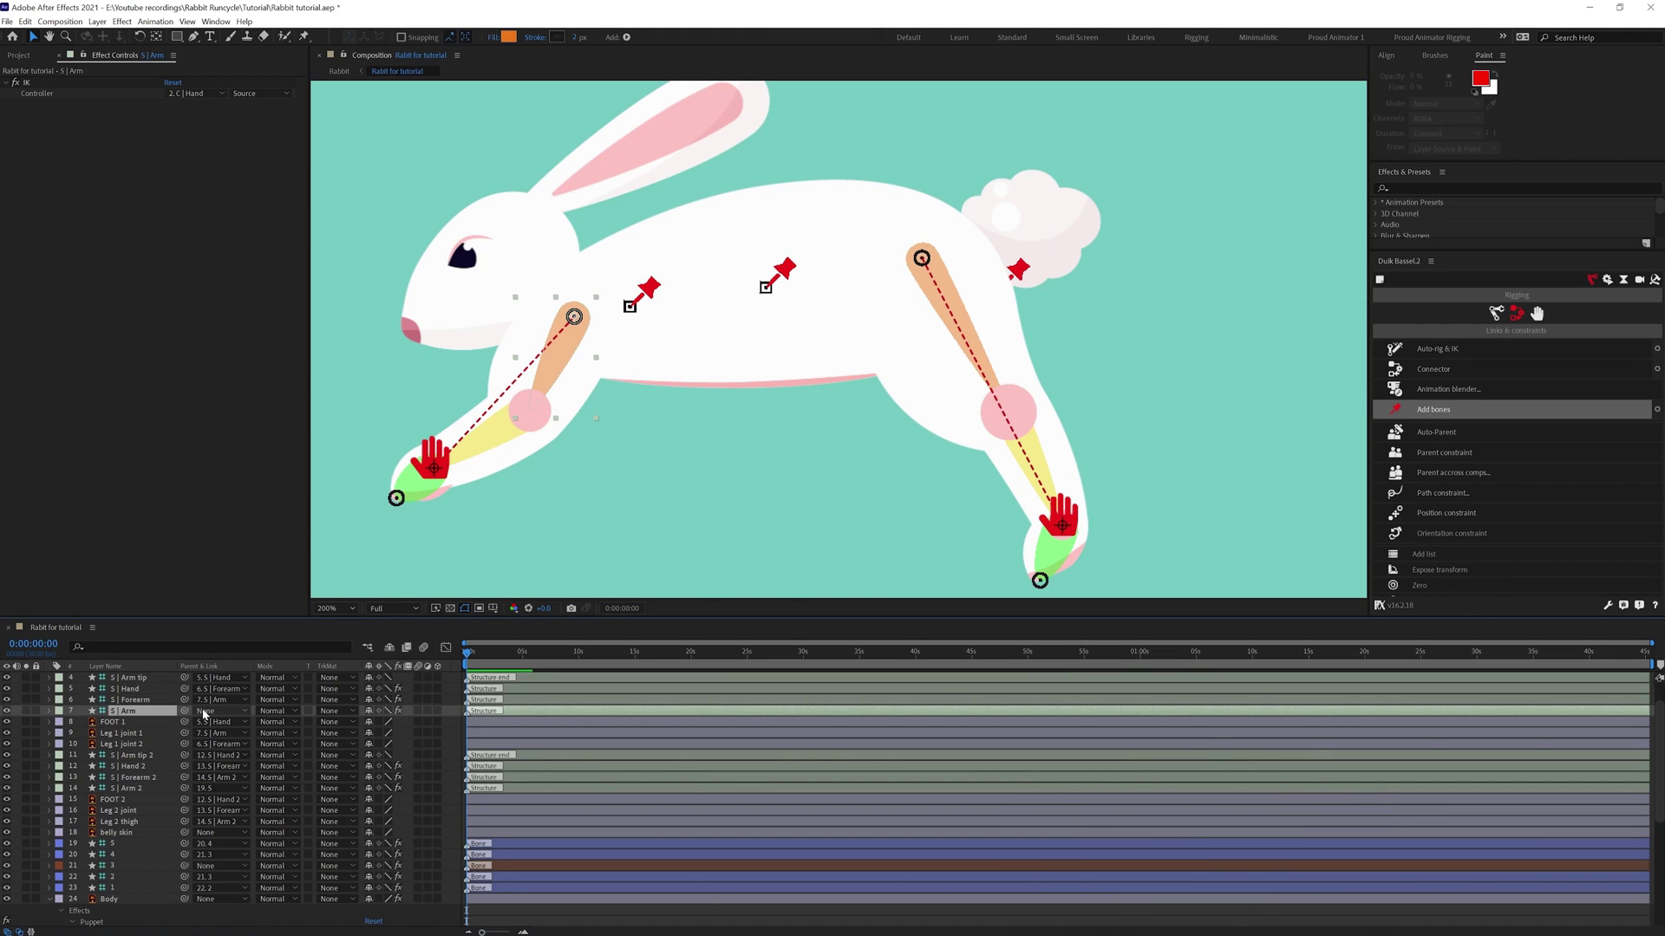
pyautogui.moveTo(185, 711); pyautogui.dragTo(117, 893)
# Hide the Ear 1 layer and parent it to the Head layer.
pyautogui.scroll(-1, 117, 893)
pyautogui.click(75, 901)
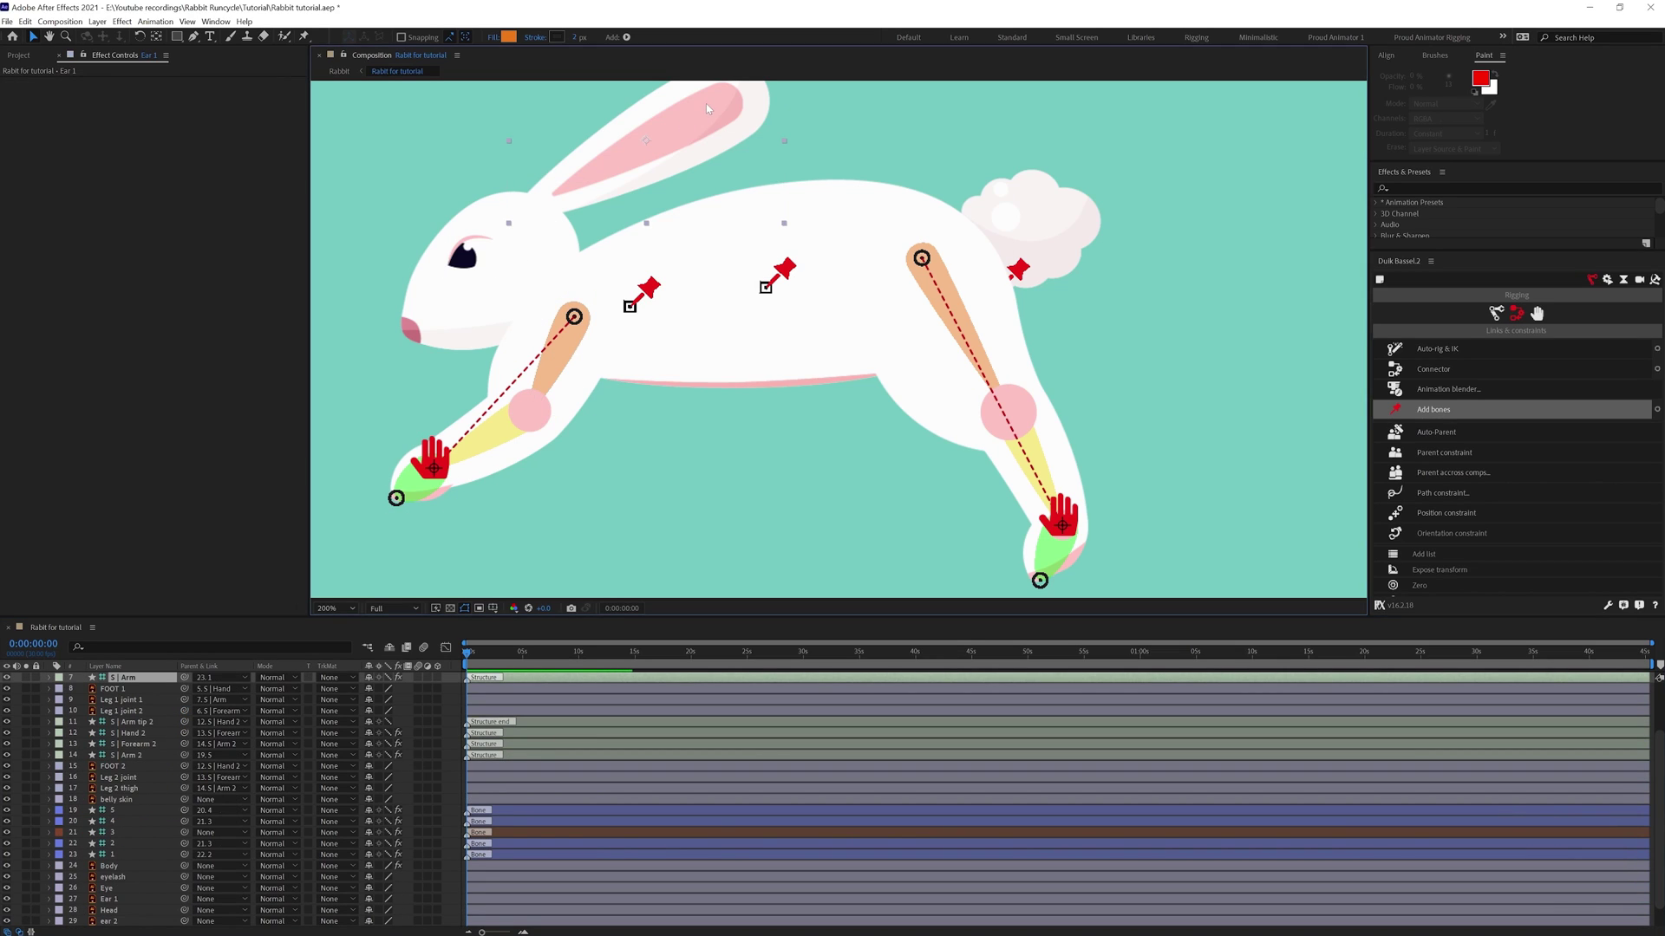
pyautogui.click(7, 899)
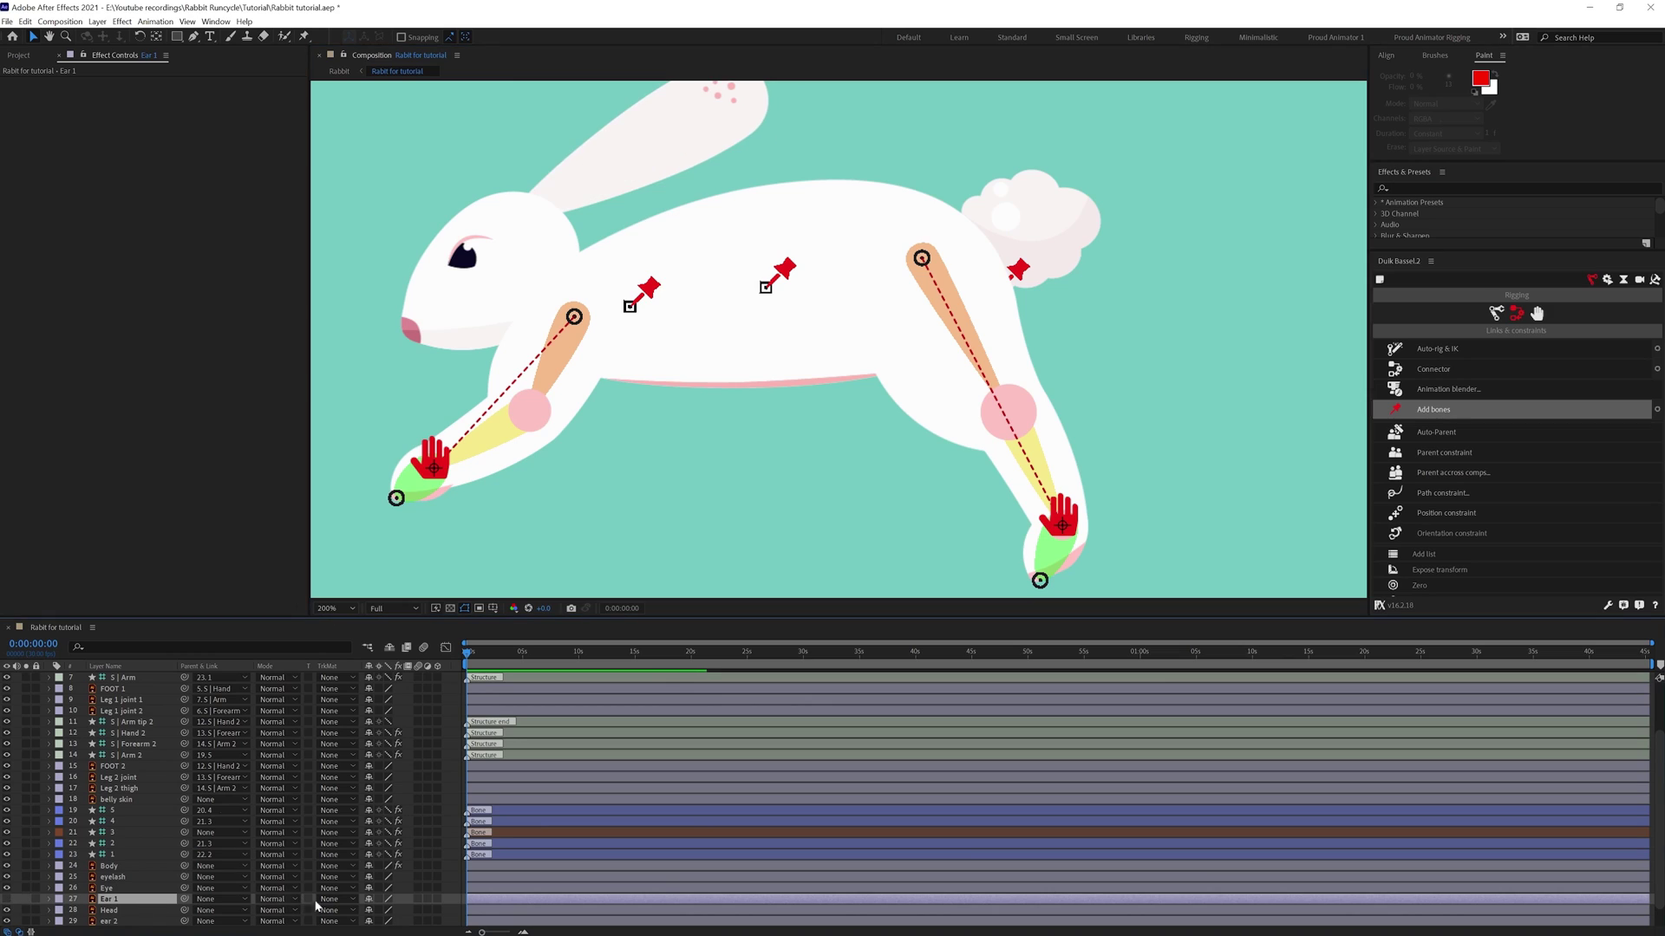
pyautogui.moveTo(184, 901); pyautogui.dragTo(108, 911)
# Move the Head layer's anchor point to the base of the neck and parent Head to bone 1.
pyautogui.moveTo(521, 304); pyautogui.dragTo(527, 327)
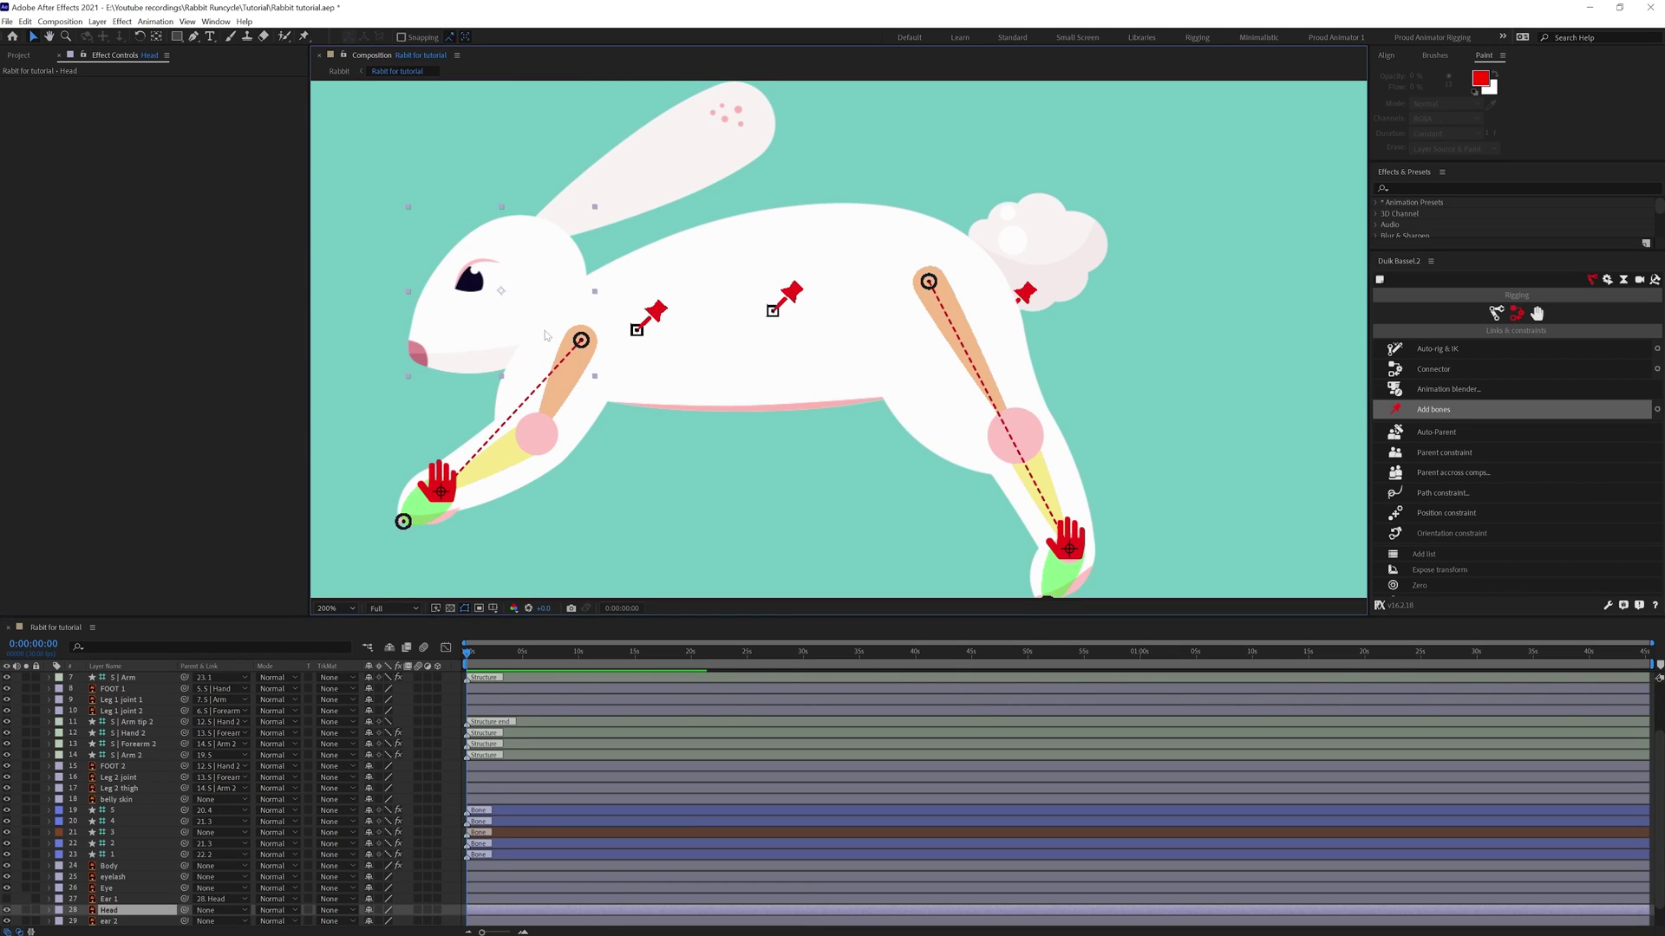
pyautogui.press('y')
pyautogui.press('Return')
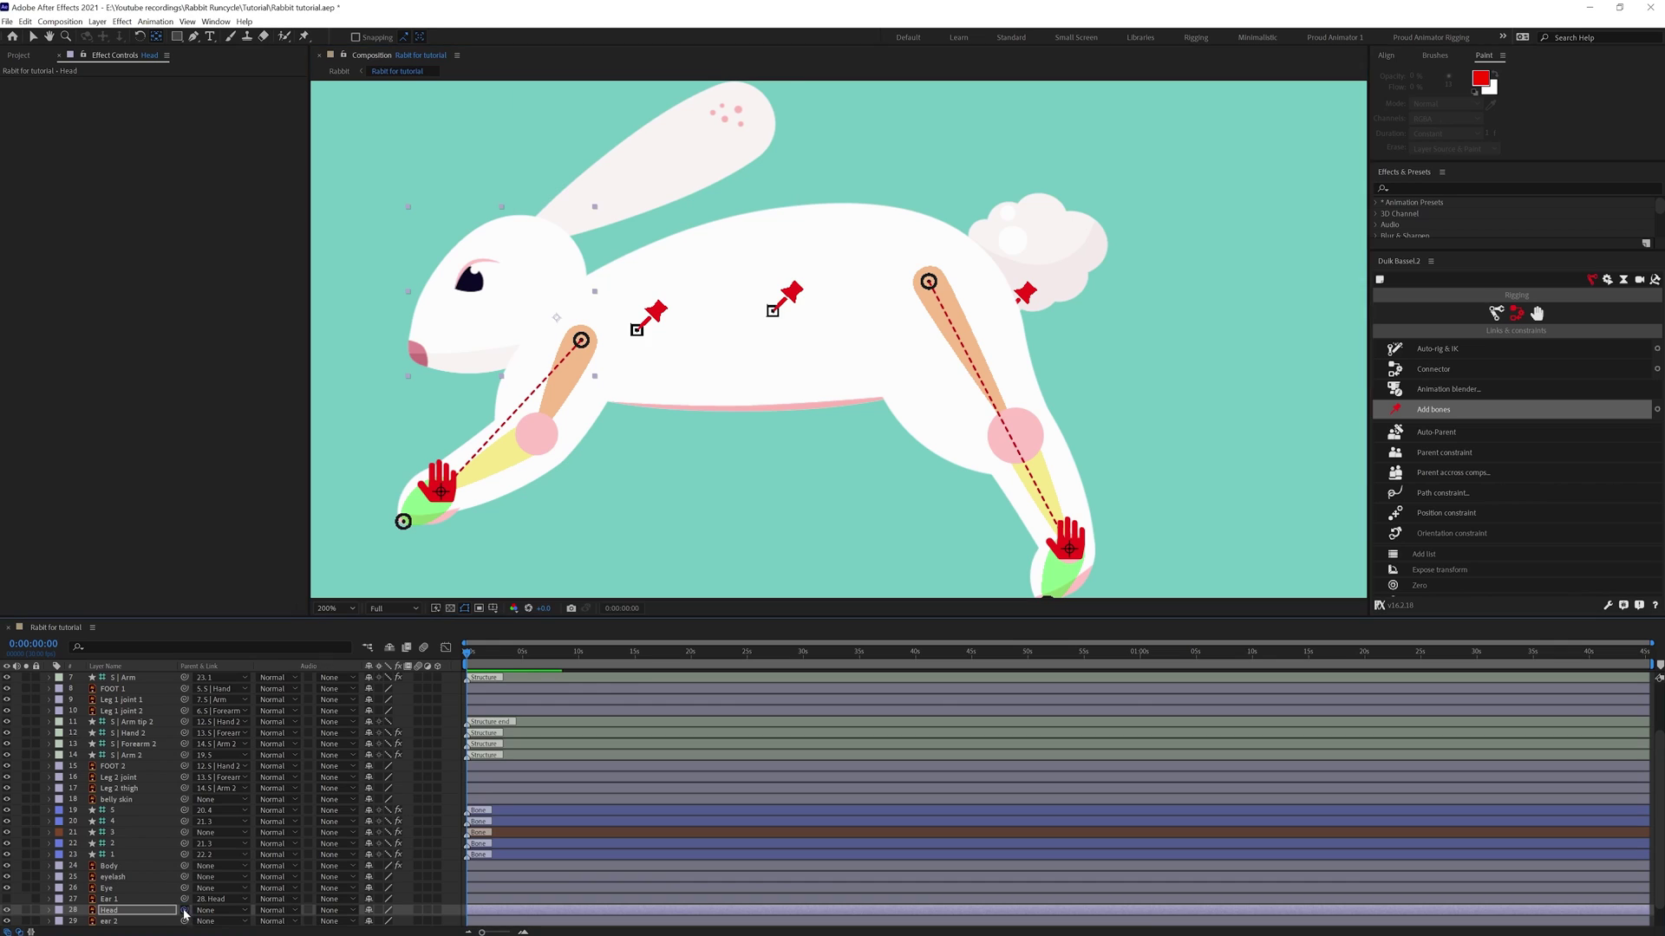
pyautogui.moveTo(184, 910); pyautogui.dragTo(115, 858)
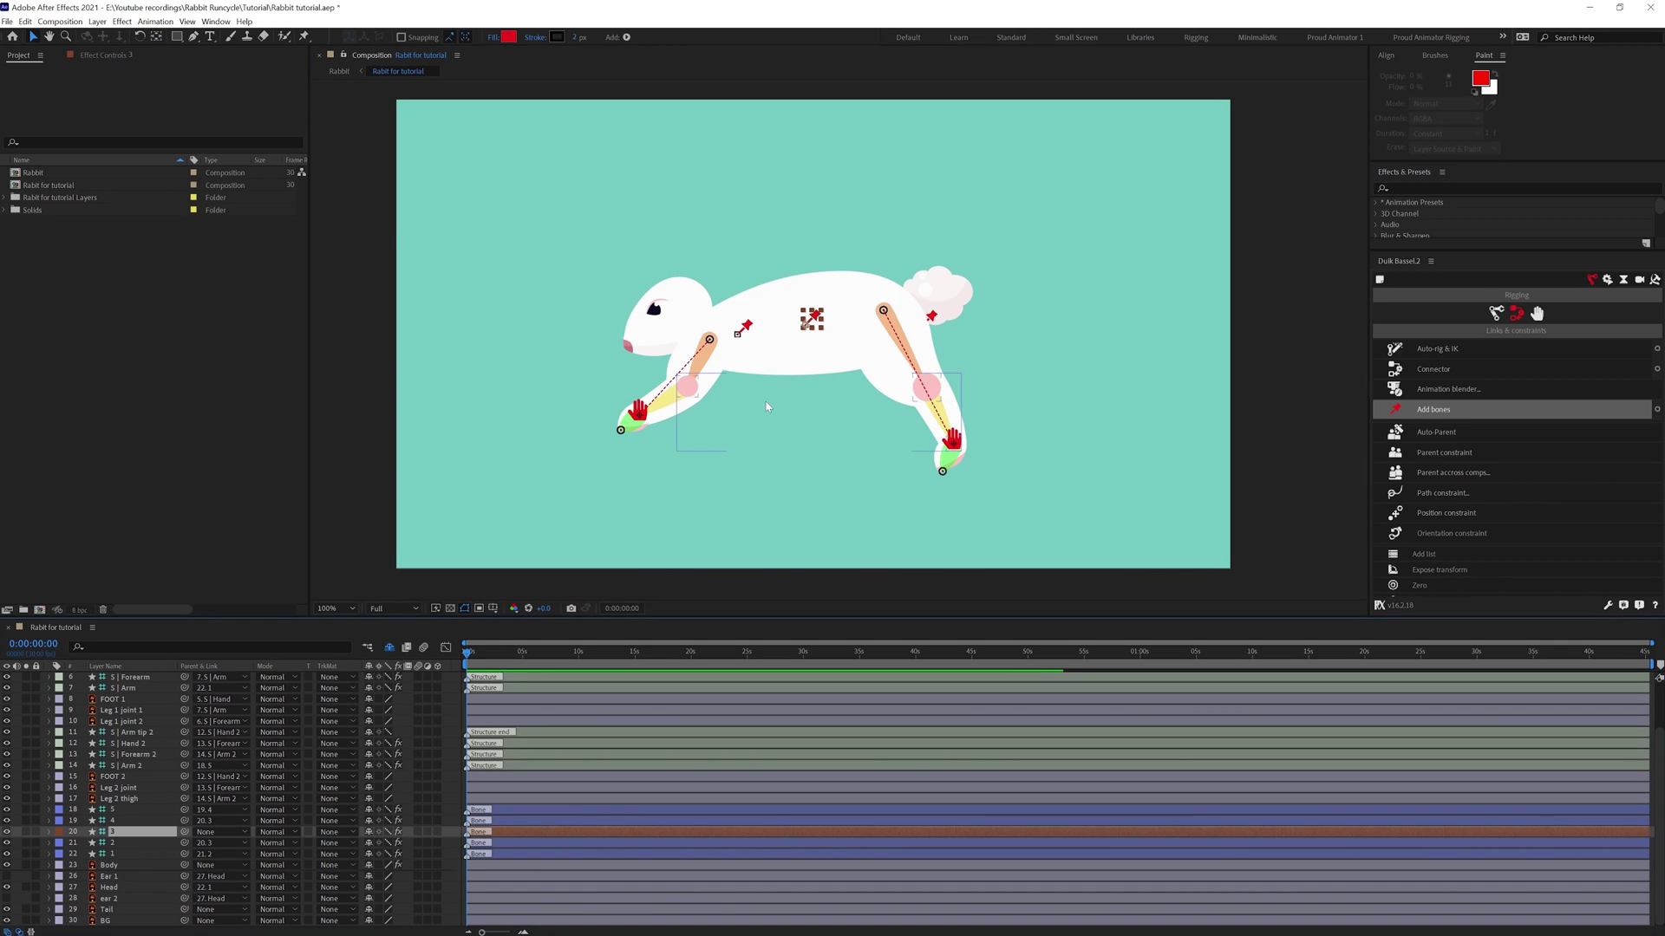
# Parent the Tail layer to bone 5 and hide the tail.
pyautogui.moveTo(814, 319)
pyautogui.mouseDown()
pyautogui.moveTo(802, 346)
pyautogui.moveTo(811, 319)
pyautogui.mouseUp()
pyautogui.click(969, 293)
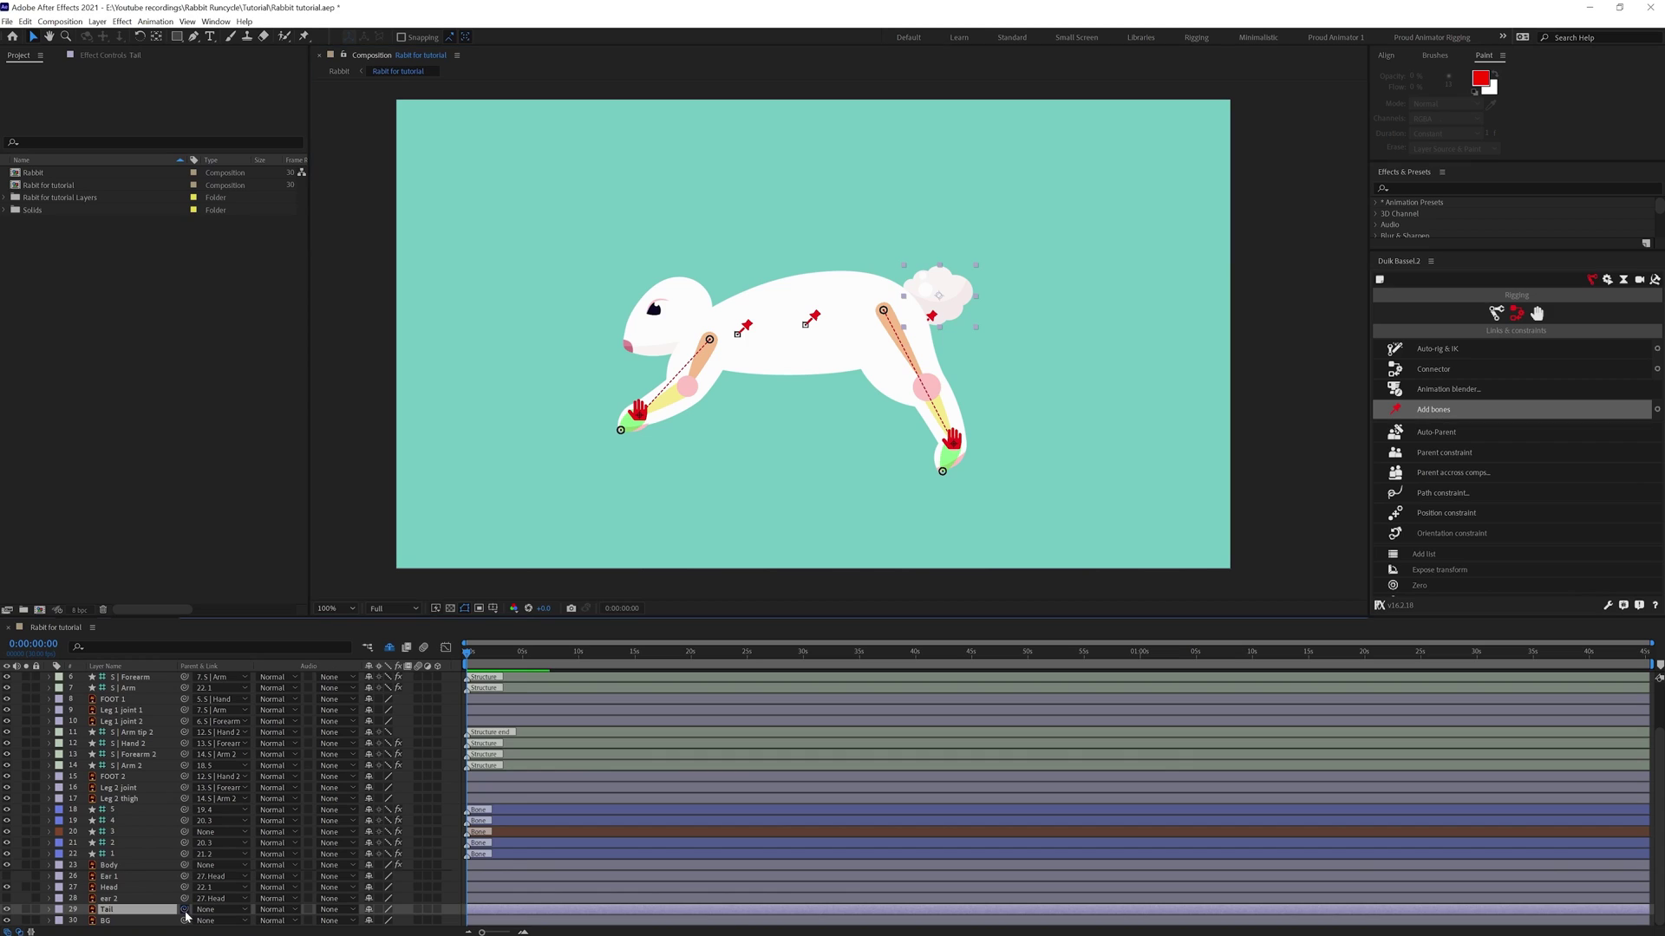
pyautogui.moveTo(184, 910); pyautogui.dragTo(122, 812)
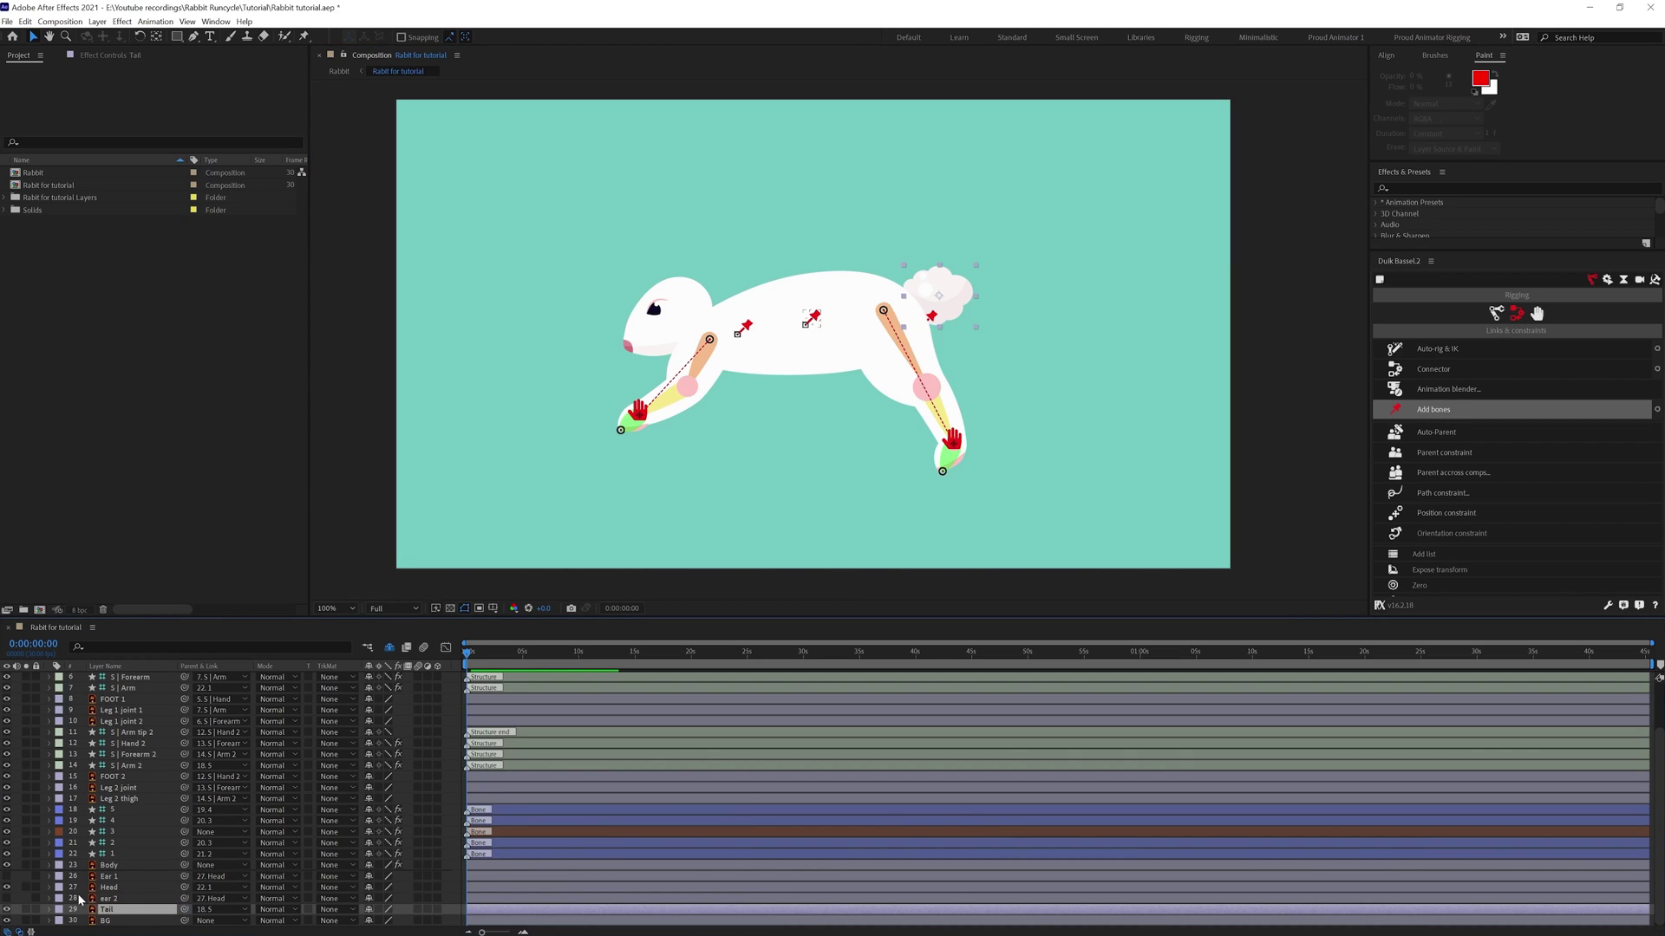
pyautogui.click(7, 911)
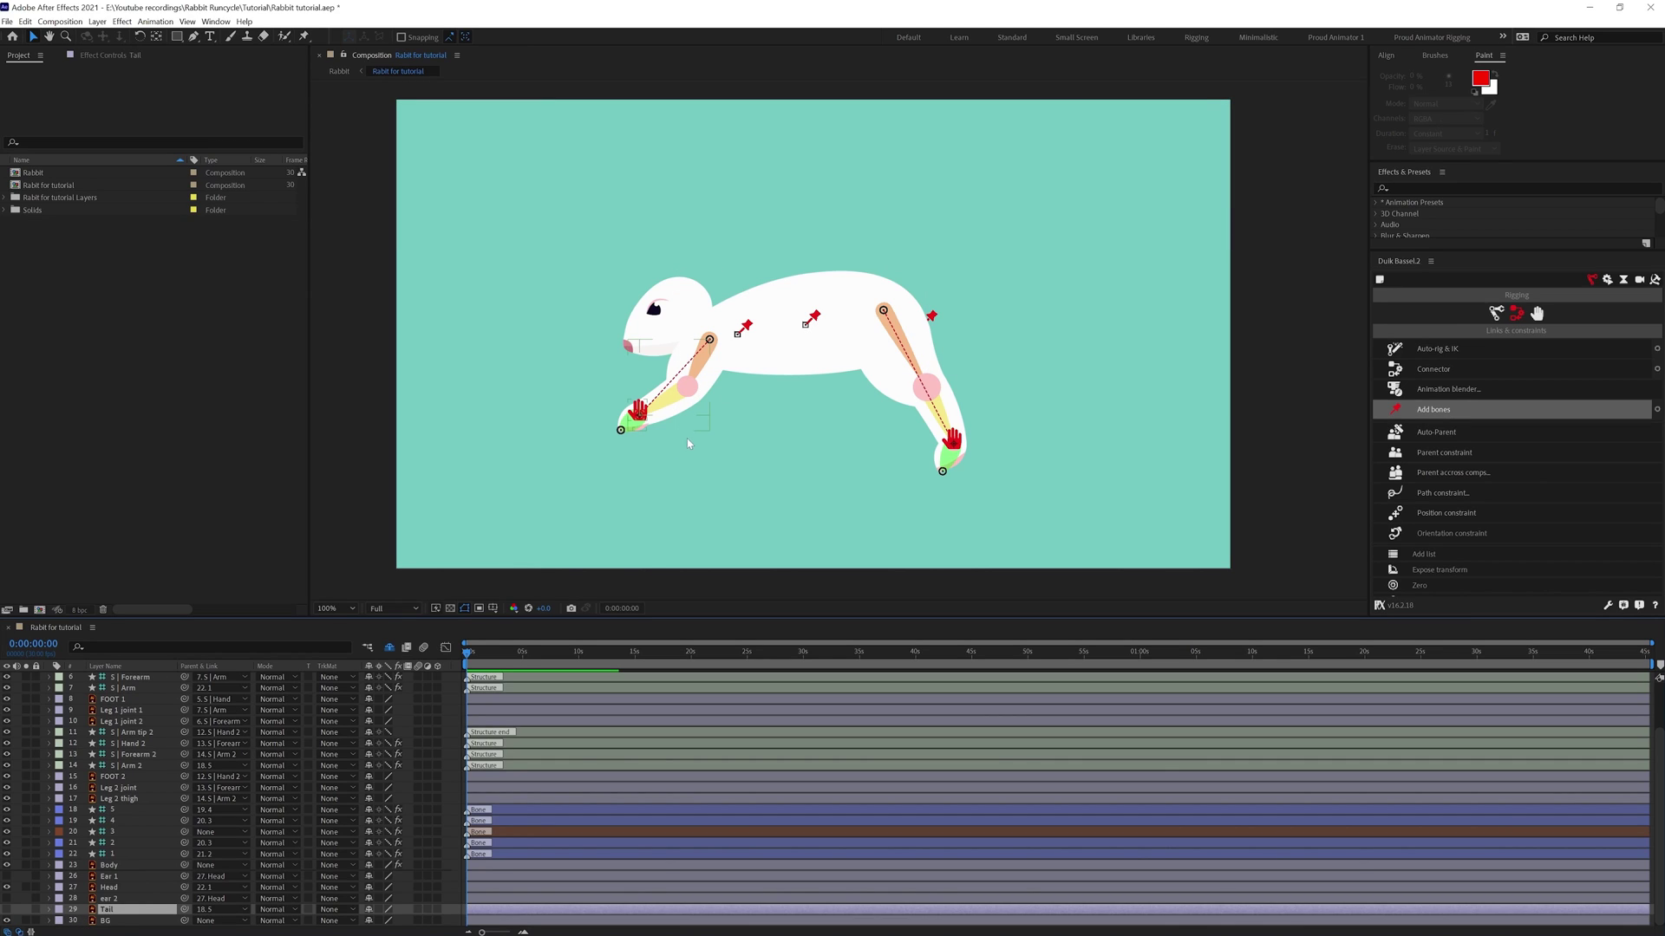
# At frame 8, stretch the front foot controller forward and up and the hind foot controller backward and up.
pyautogui.scroll(1, 184, 742)
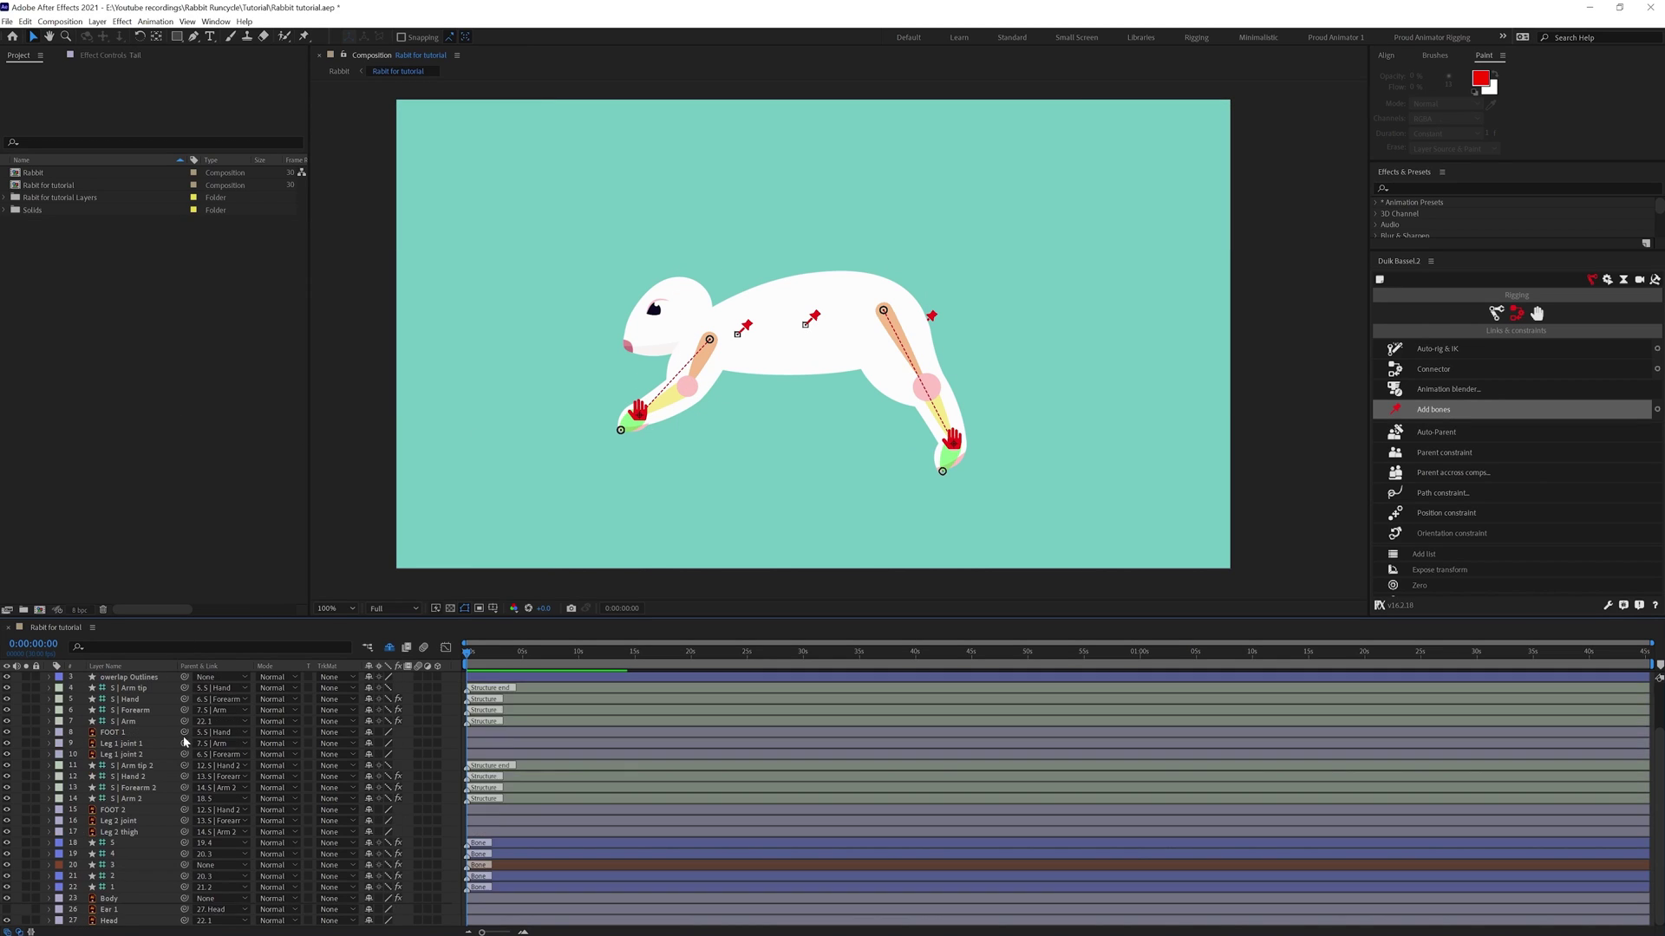
pyautogui.scroll(1, 184, 741)
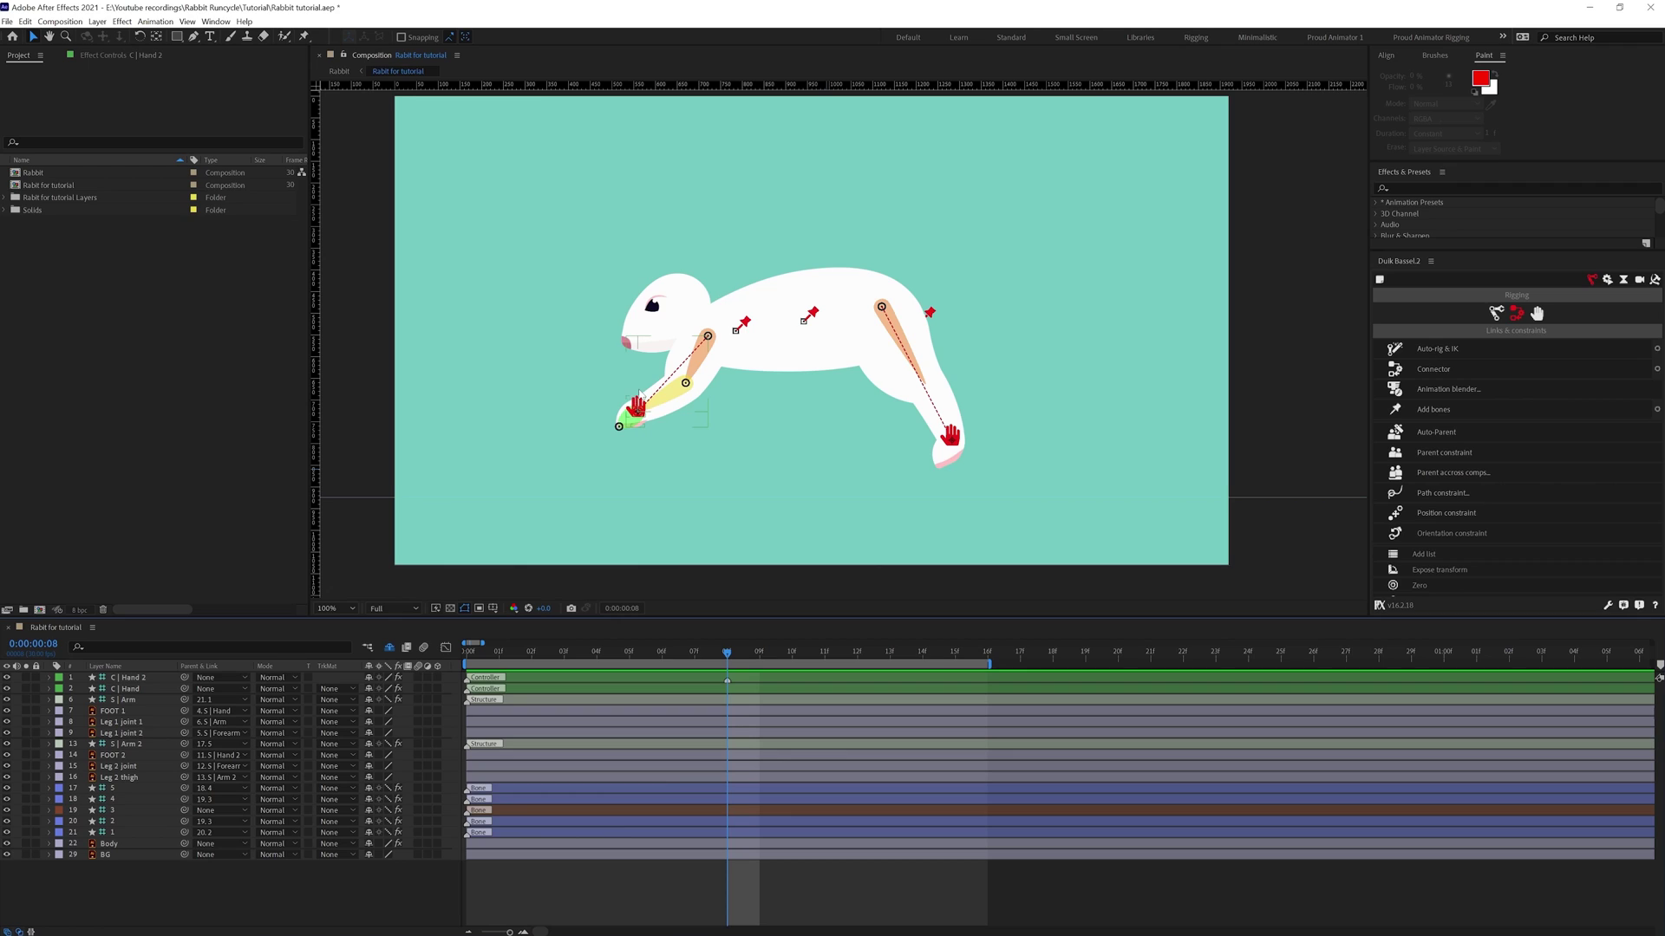
pyautogui.moveTo(637, 408); pyautogui.dragTo(621, 387)
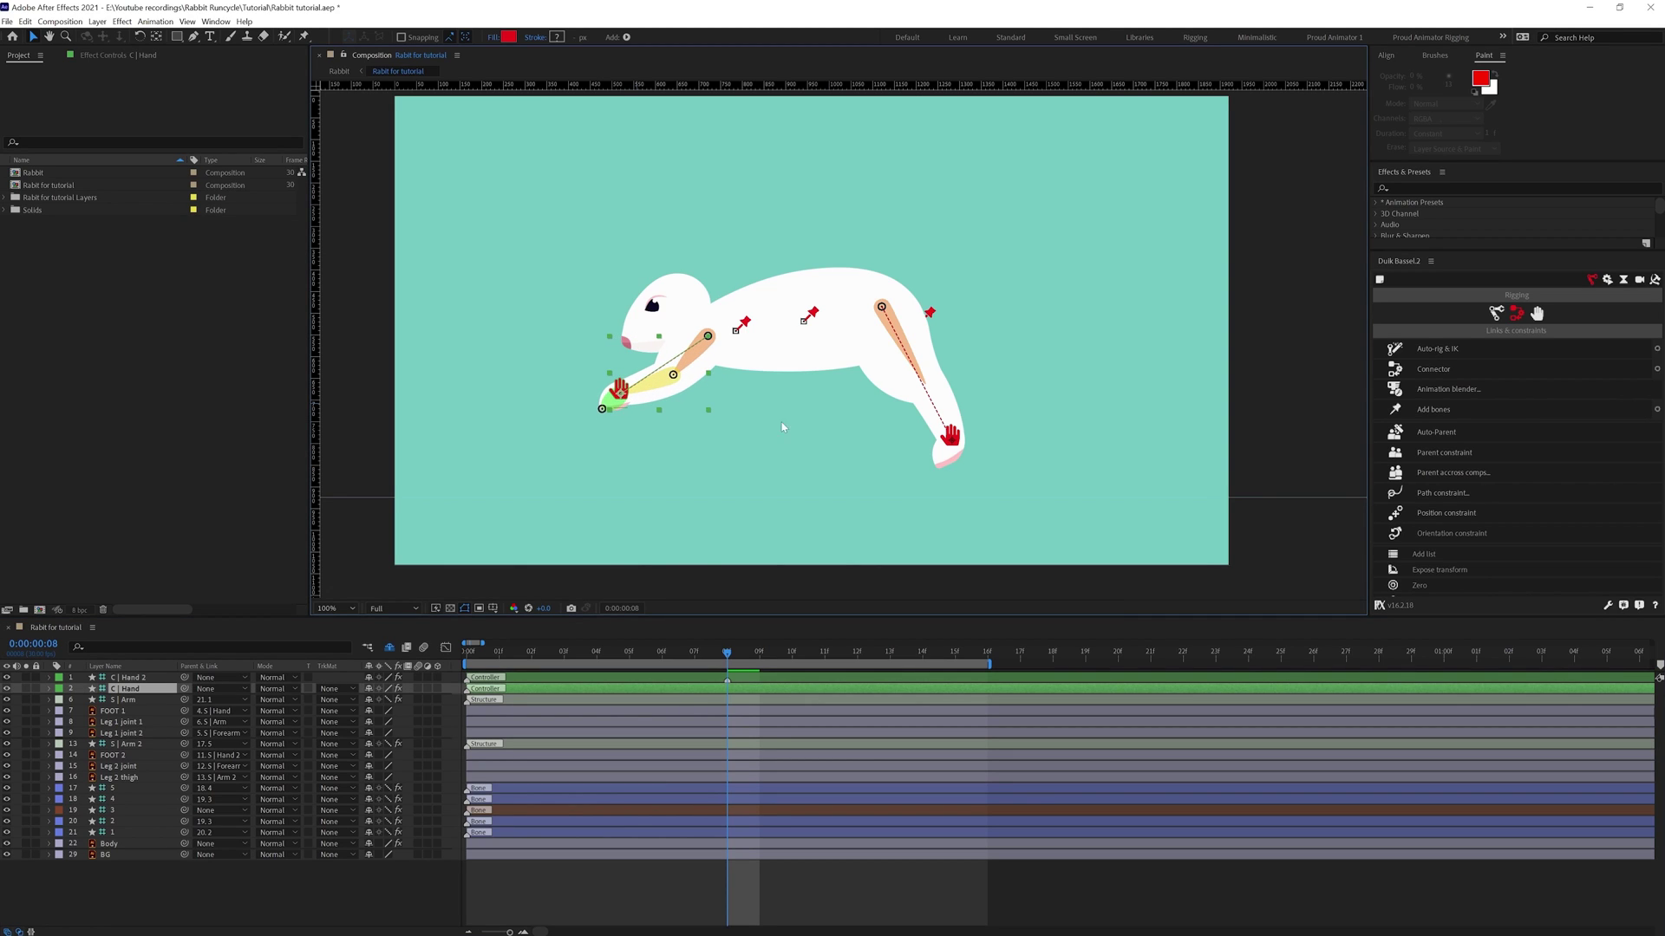
pyautogui.click(952, 435)
pyautogui.moveTo(951, 435); pyautogui.dragTo(973, 419)
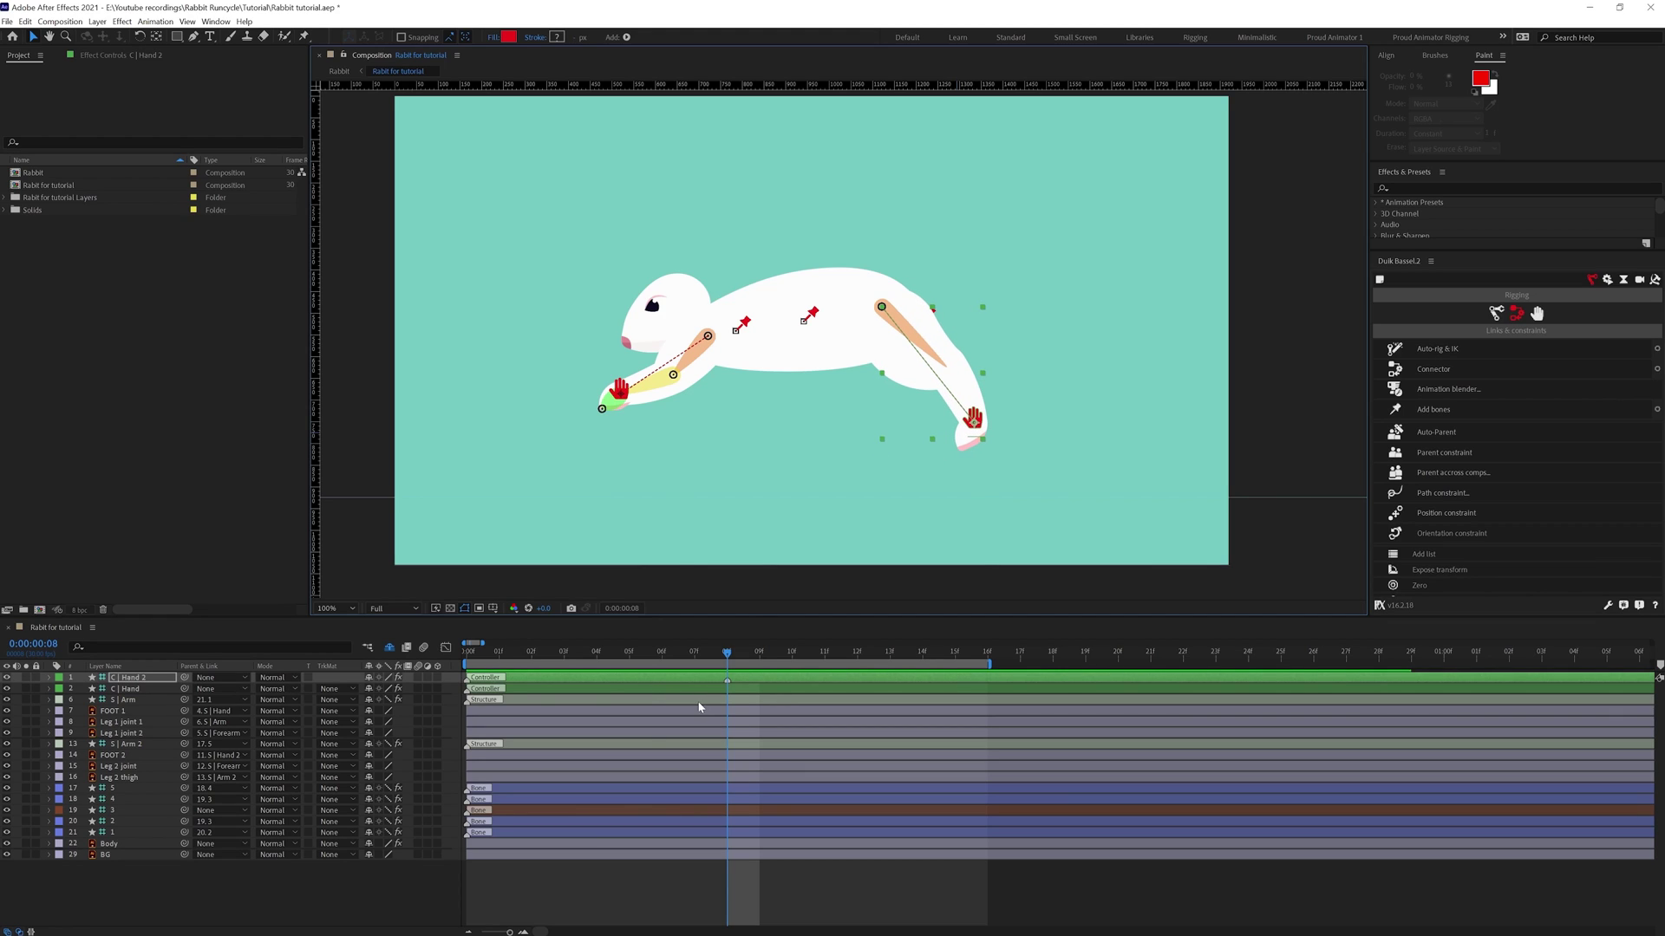
# Set position and rotation keyframes at frame 8 for the C | Hand and C | Hand 2 controllers.
pyautogui.keyDown('ctrl'); pyautogui.click(139, 689); pyautogui.keyUp('ctrl')
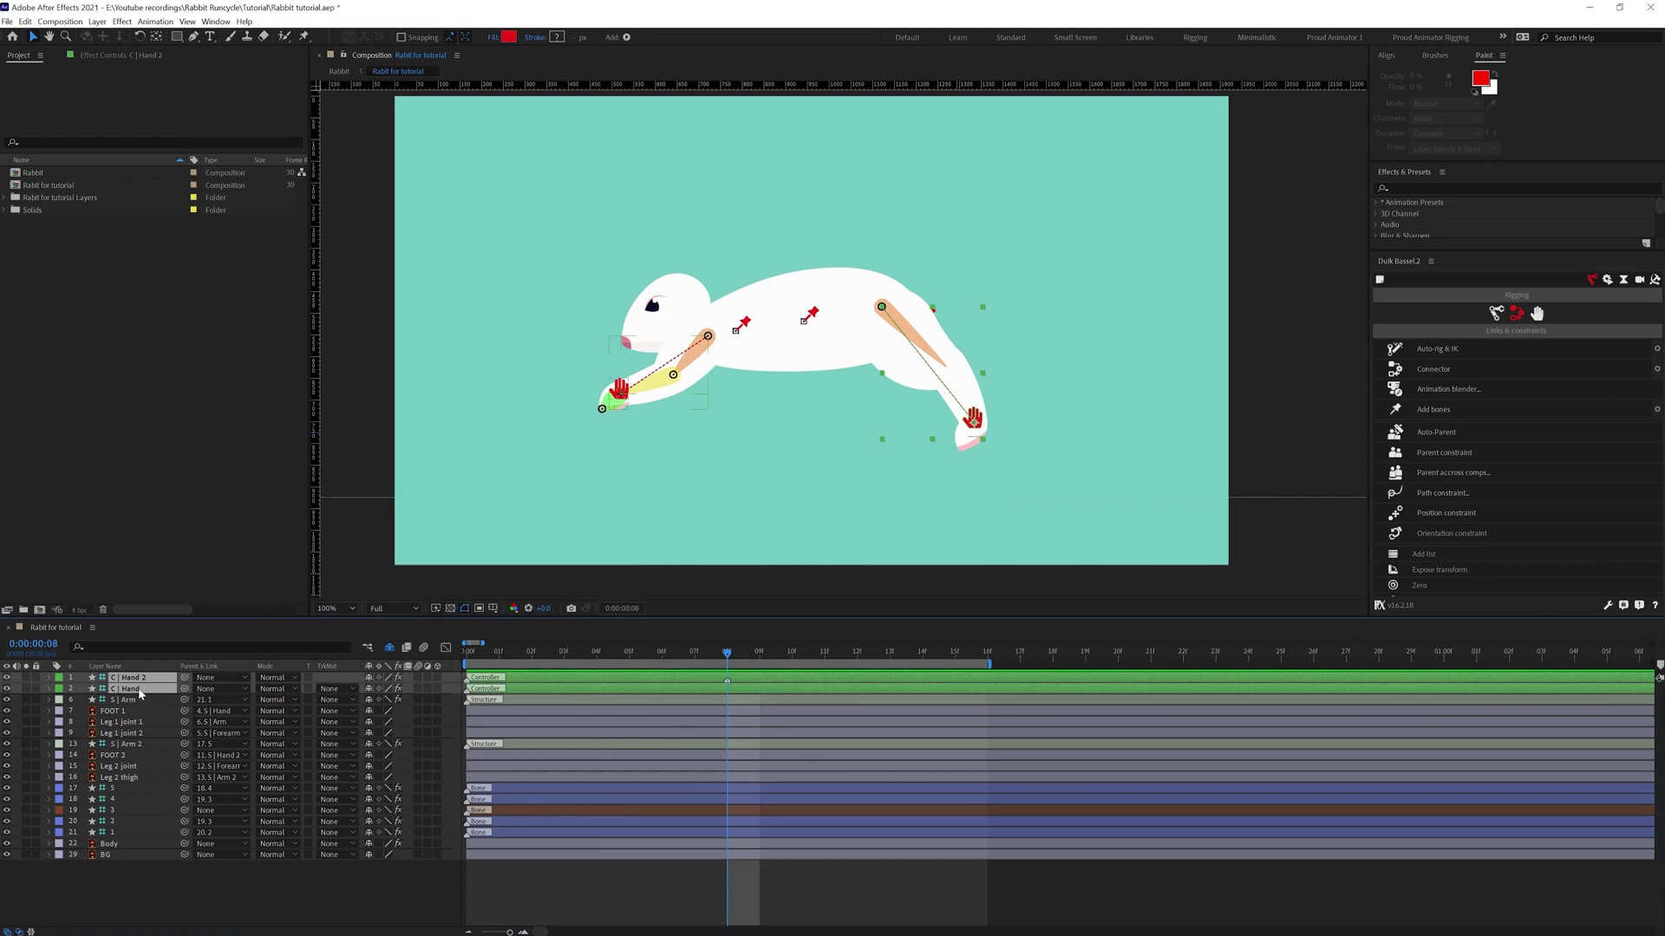
pyautogui.press('r')
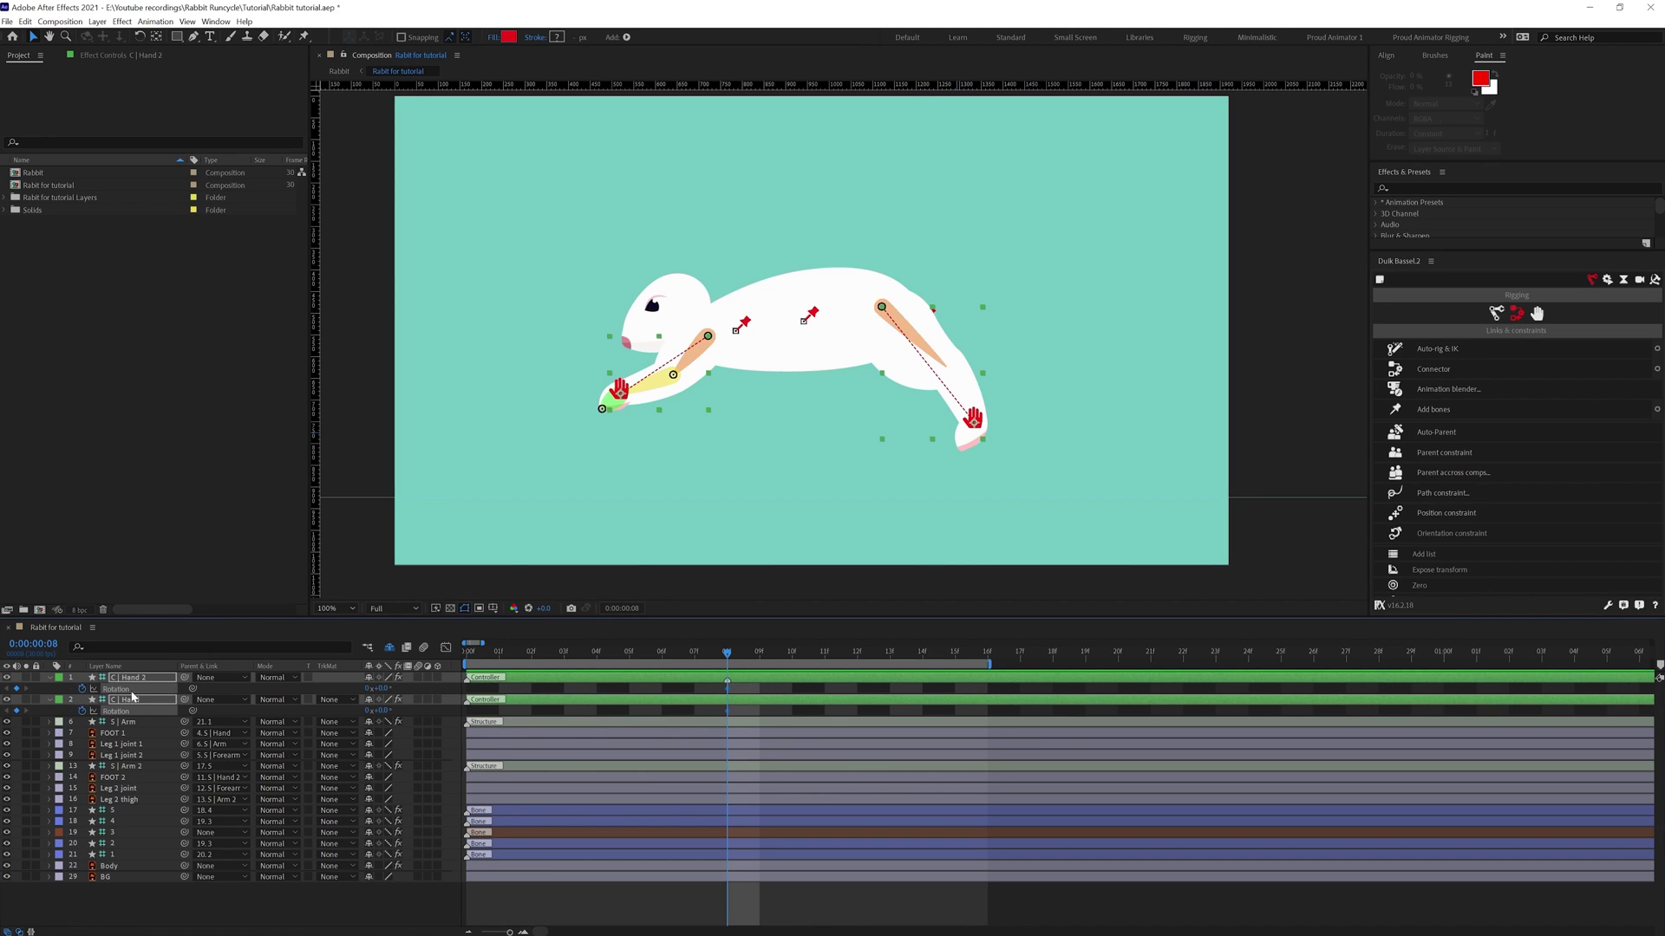
pyautogui.hotkey('shift', 'p')
# Set position and rotation keyframes at frame 8 for the root body bone 3.
pyautogui.click(128, 745)
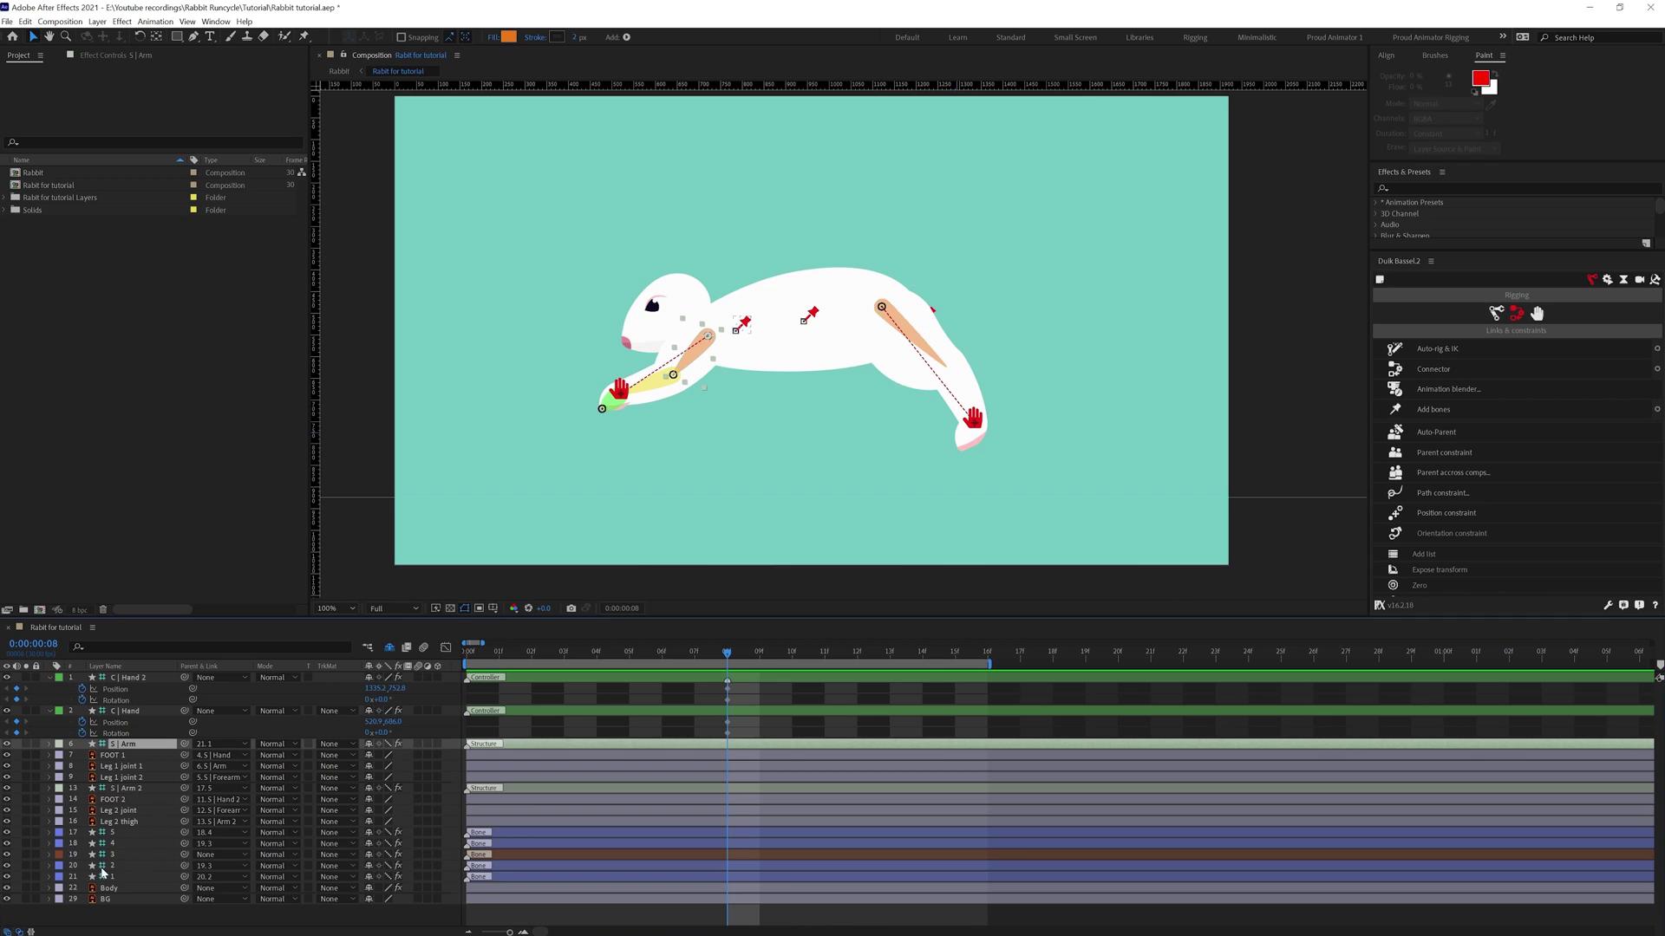
pyautogui.click(112, 855)
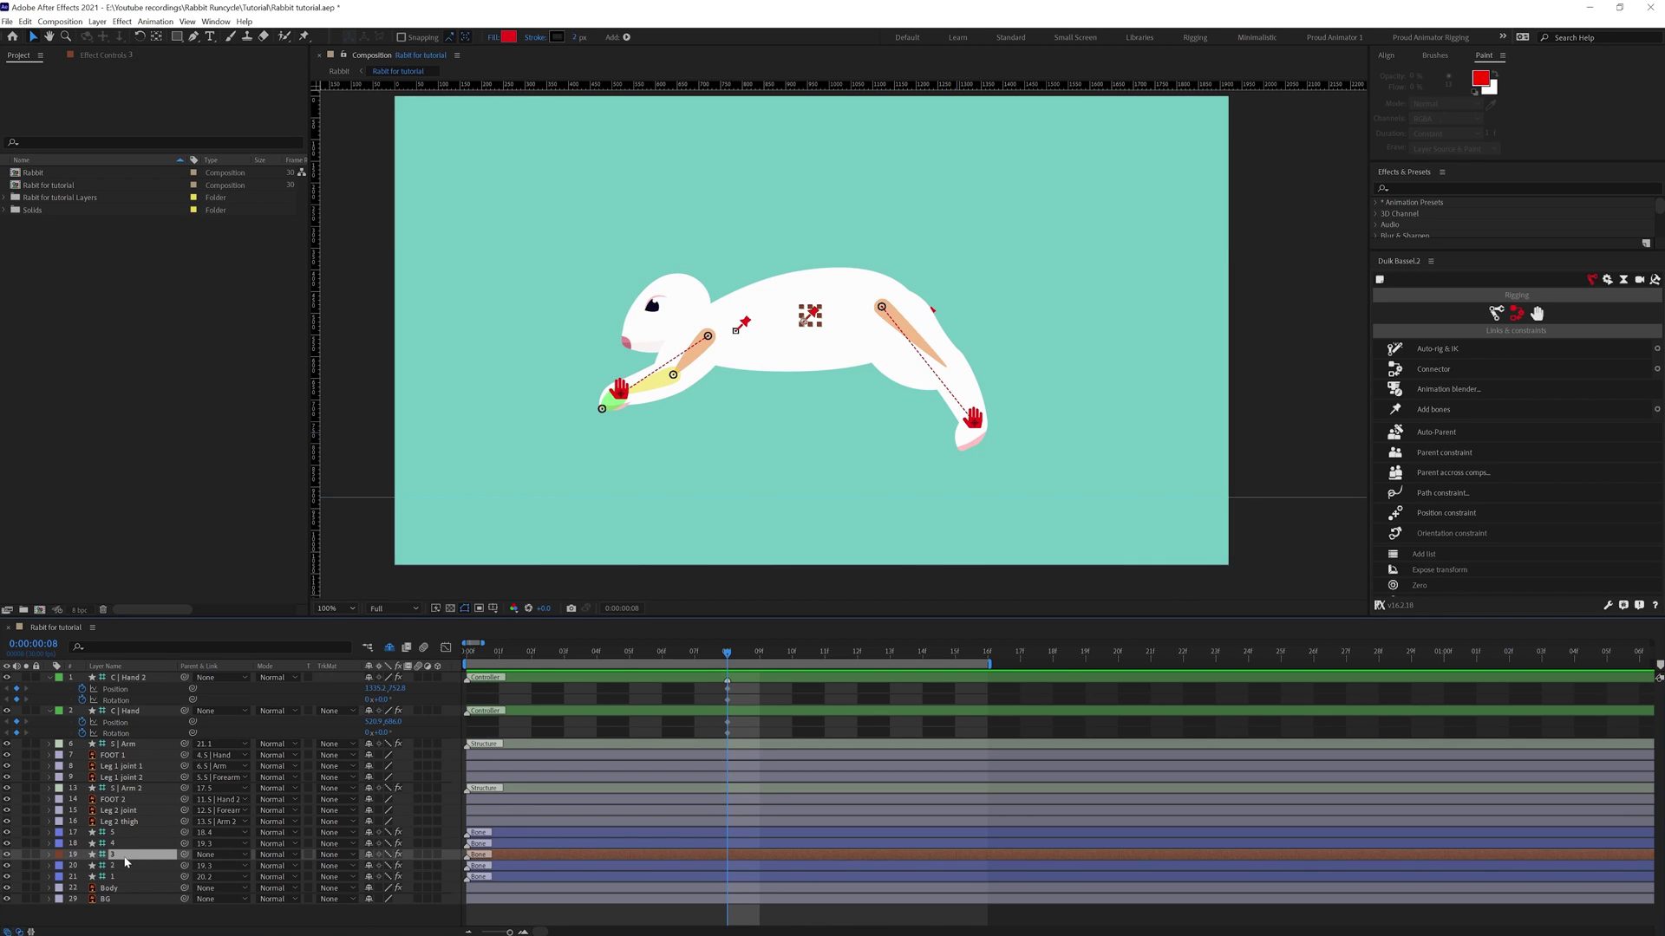
pyautogui.press('p')
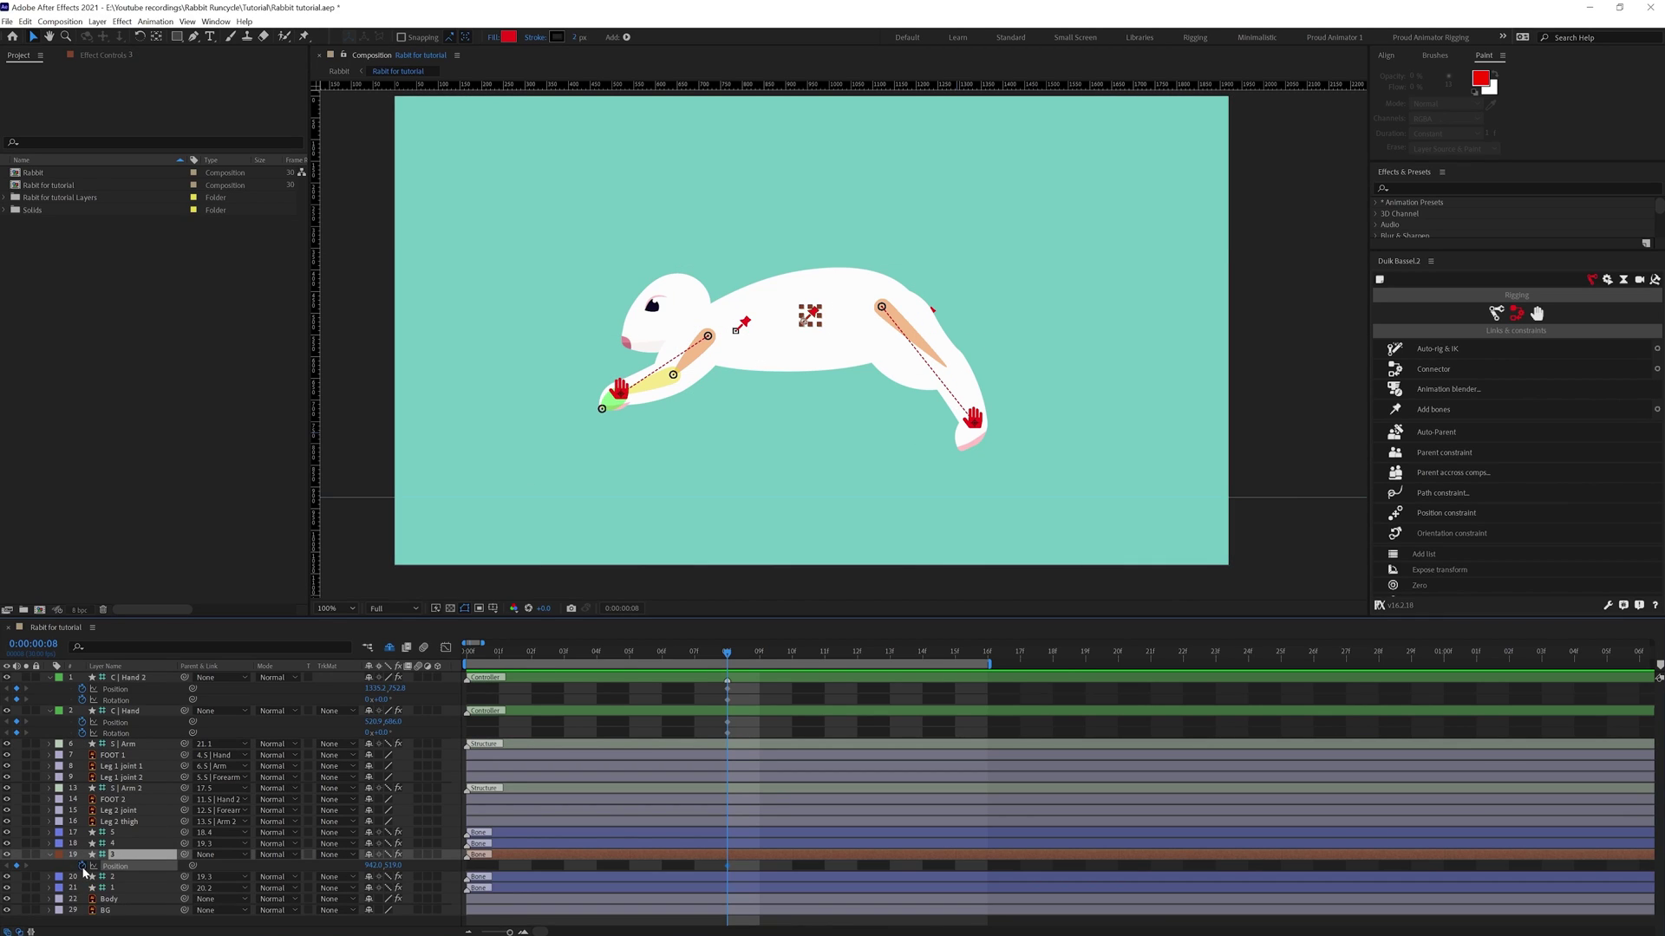
pyautogui.hotkey('shift', 'p')
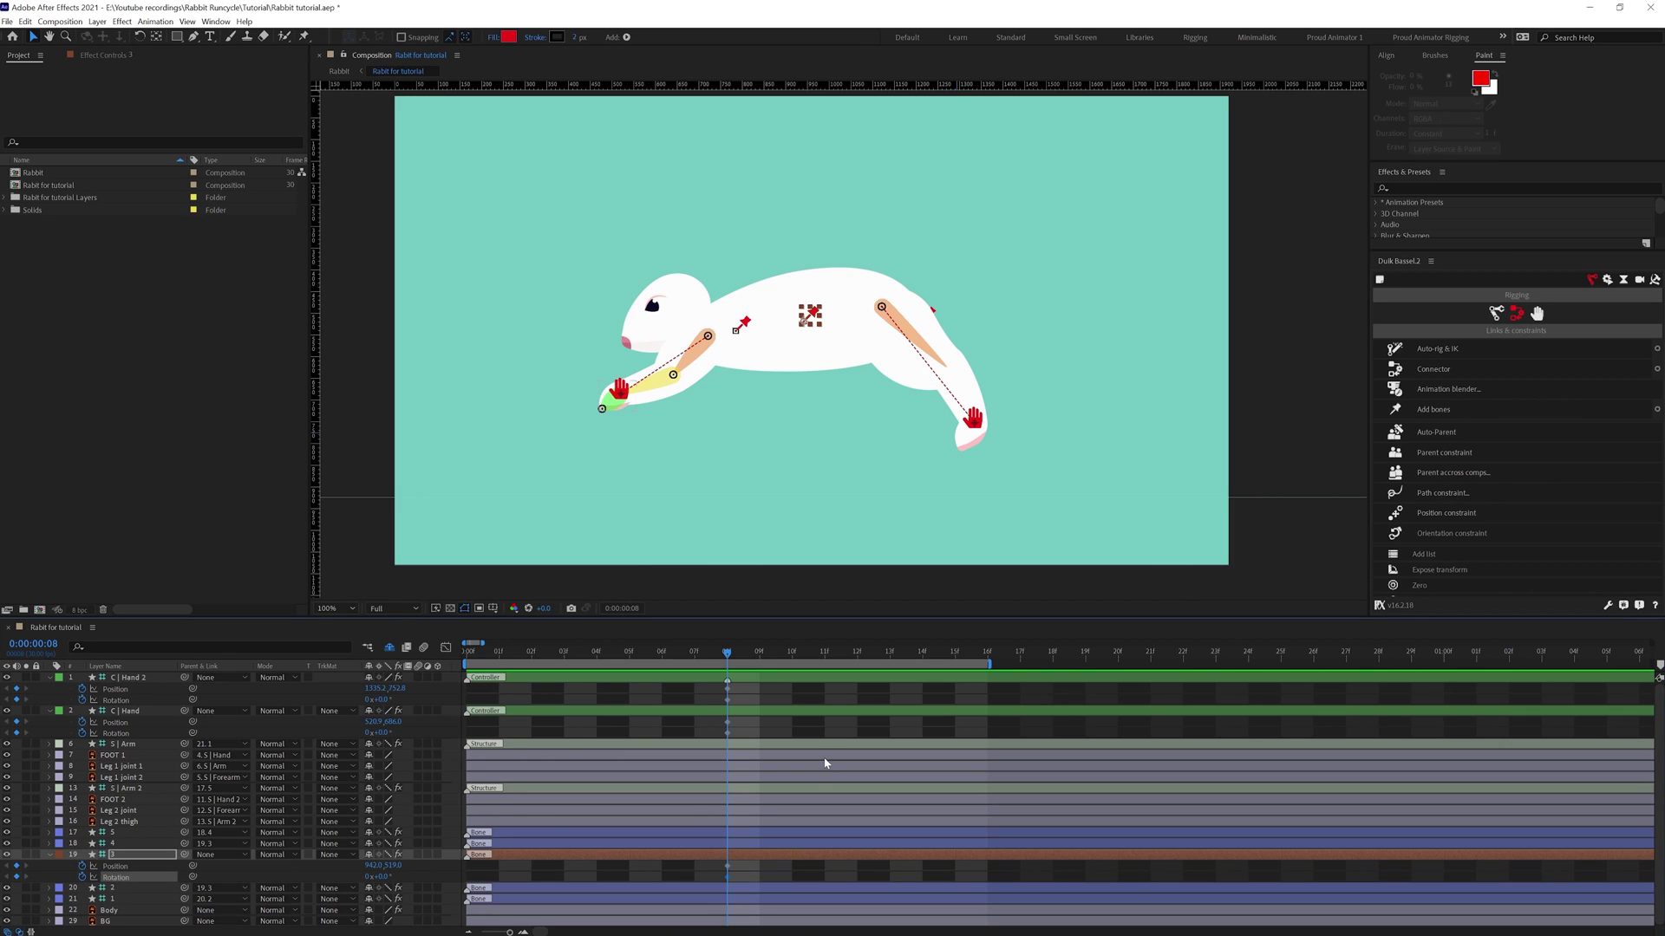
# At frame 0, lower bone 3 straight down to bring the rabbit's body close to the ground guide.
pyautogui.click(524, 689)
pyautogui.click(574, 854)
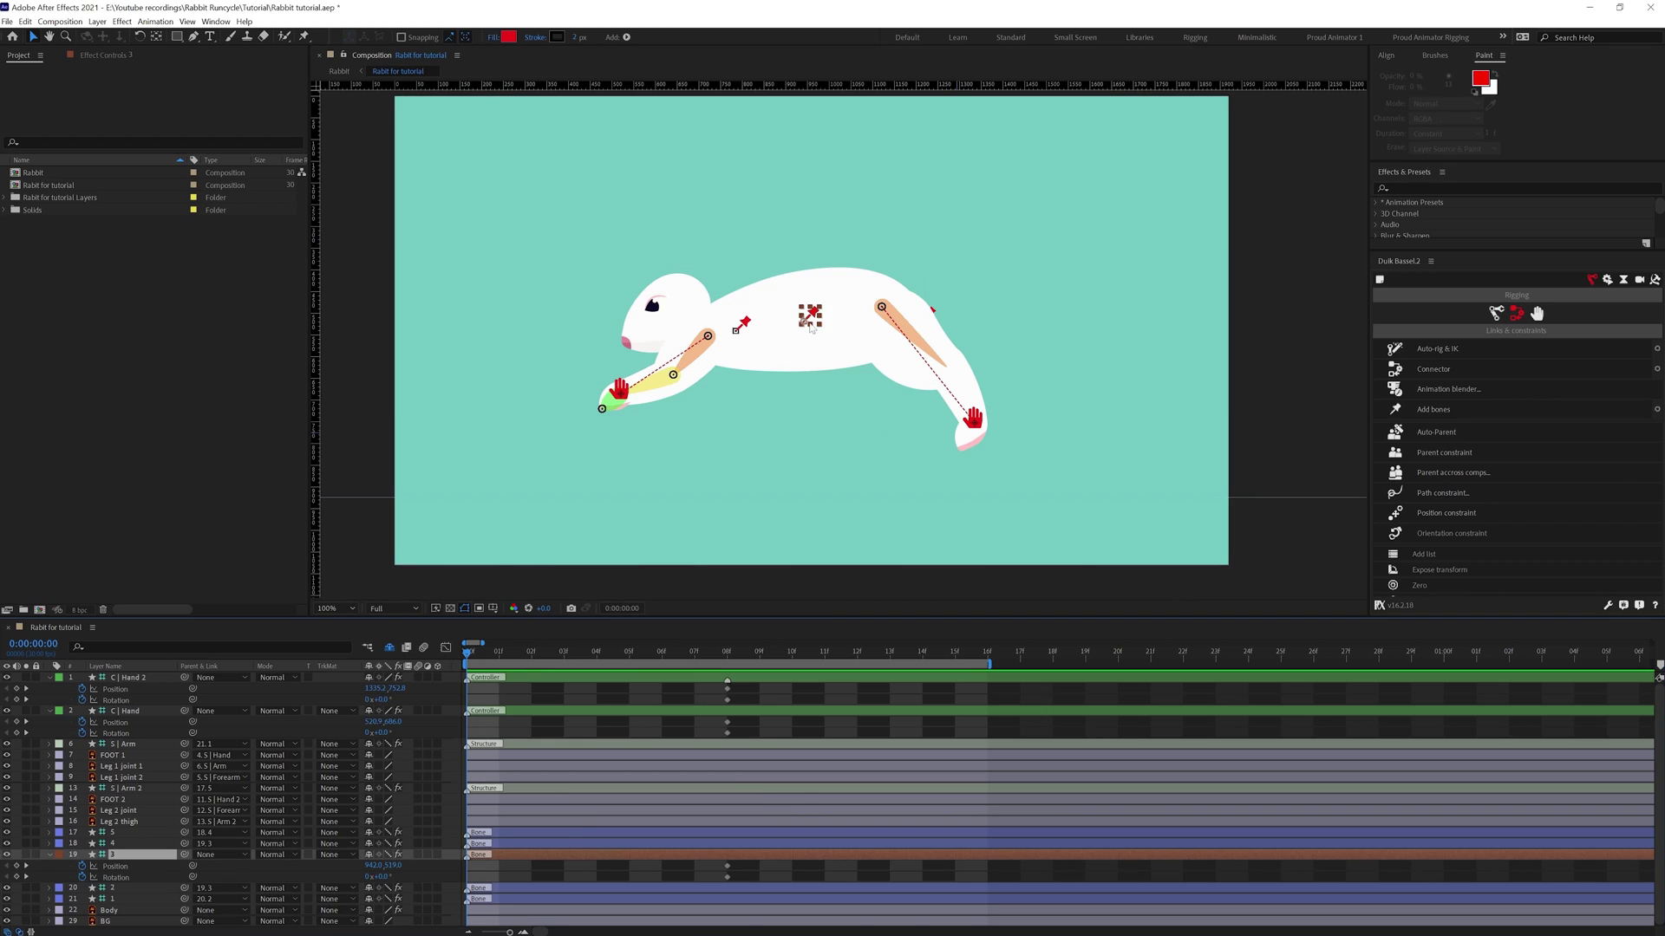
pyautogui.moveTo(810, 324); pyautogui.dragTo(815, 411)
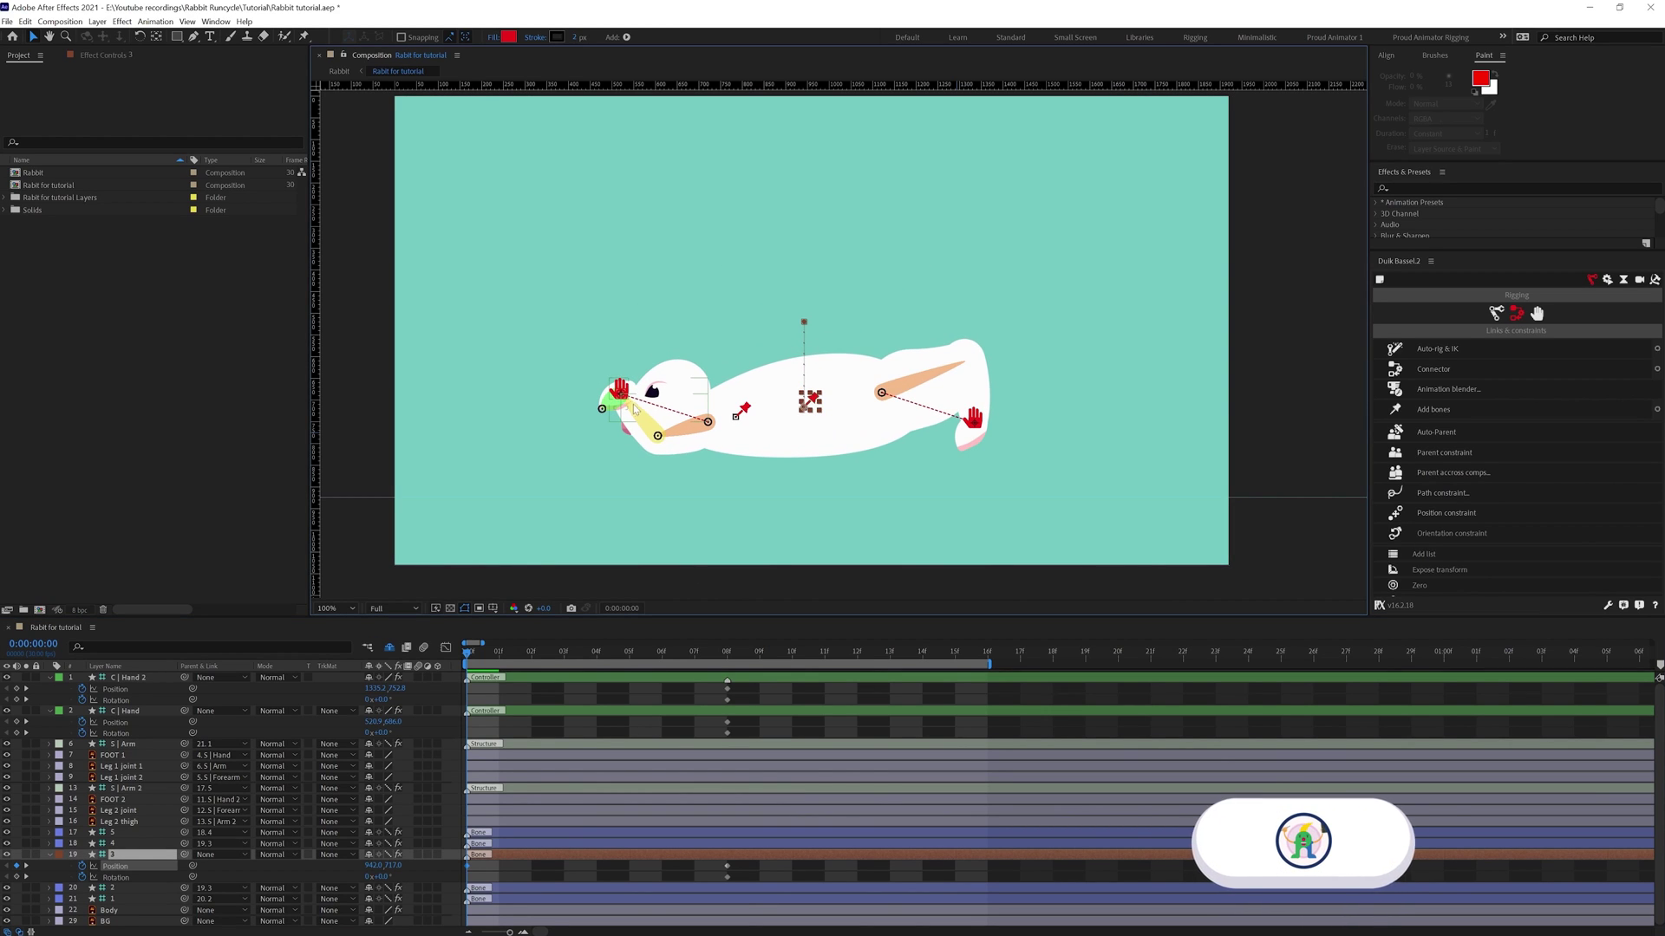
# At frame 0, move the front foot controller C | Hand back under the belly, resting the foot on the ground guide.
pyautogui.moveTo(623, 394); pyautogui.dragTo(791, 478)
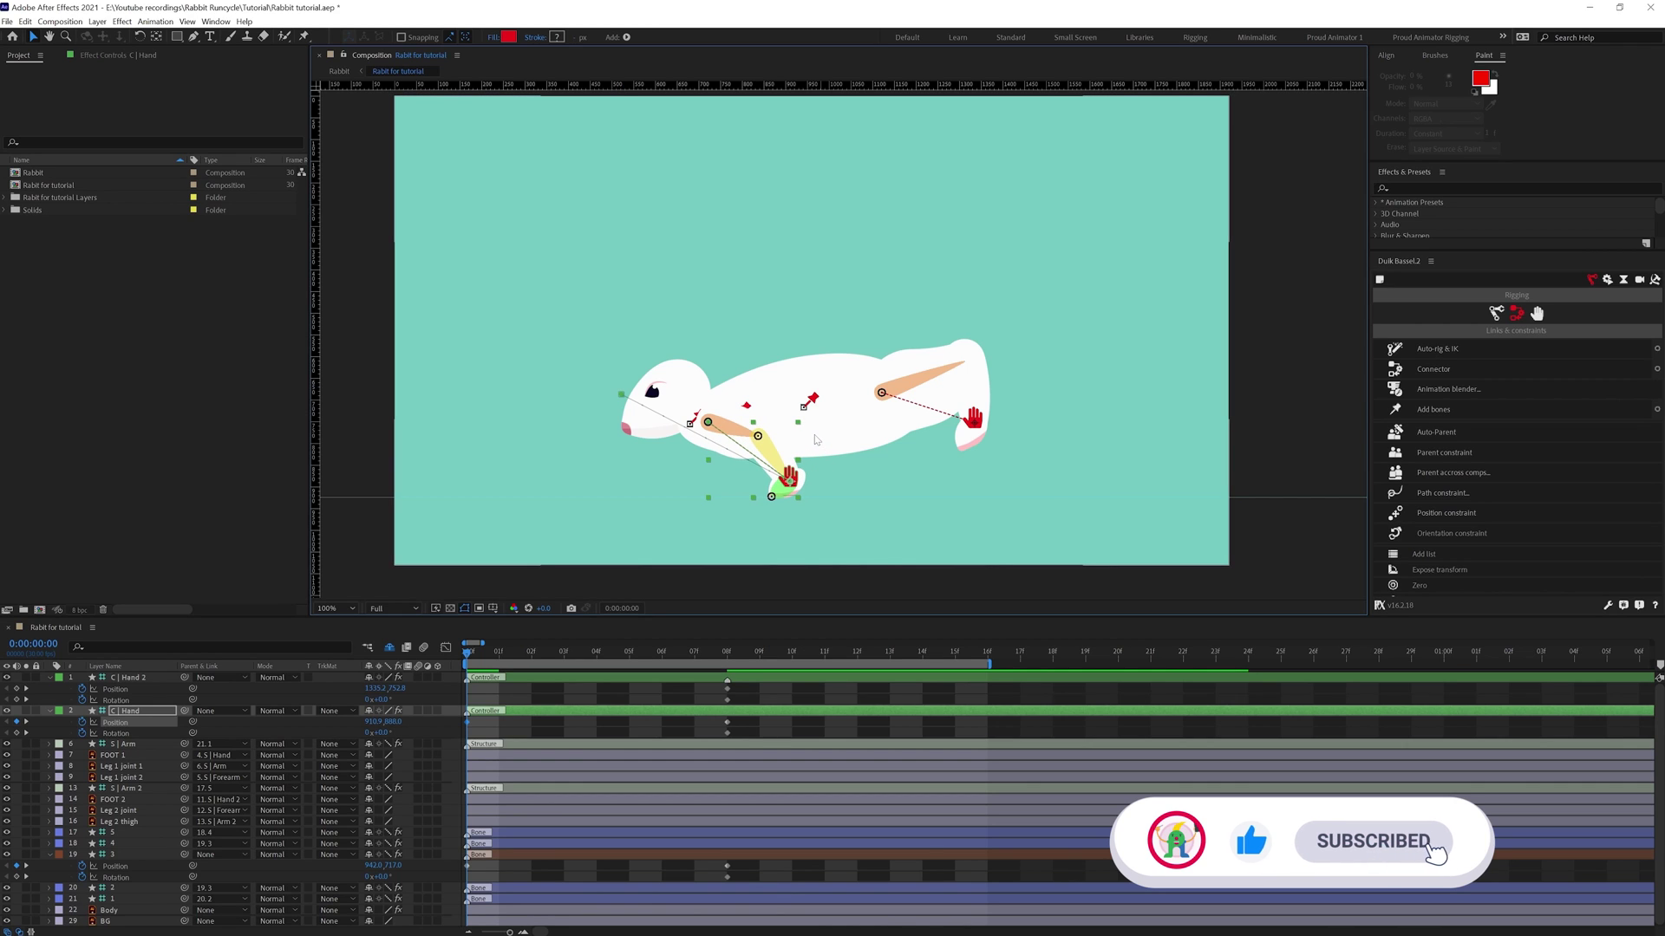
pyautogui.scroll(2, 798, 434)
pyautogui.press('space')
pyautogui.moveTo(781, 314); pyautogui.dragTo(770, 91)
pyautogui.scroll(-1, 838, 345)
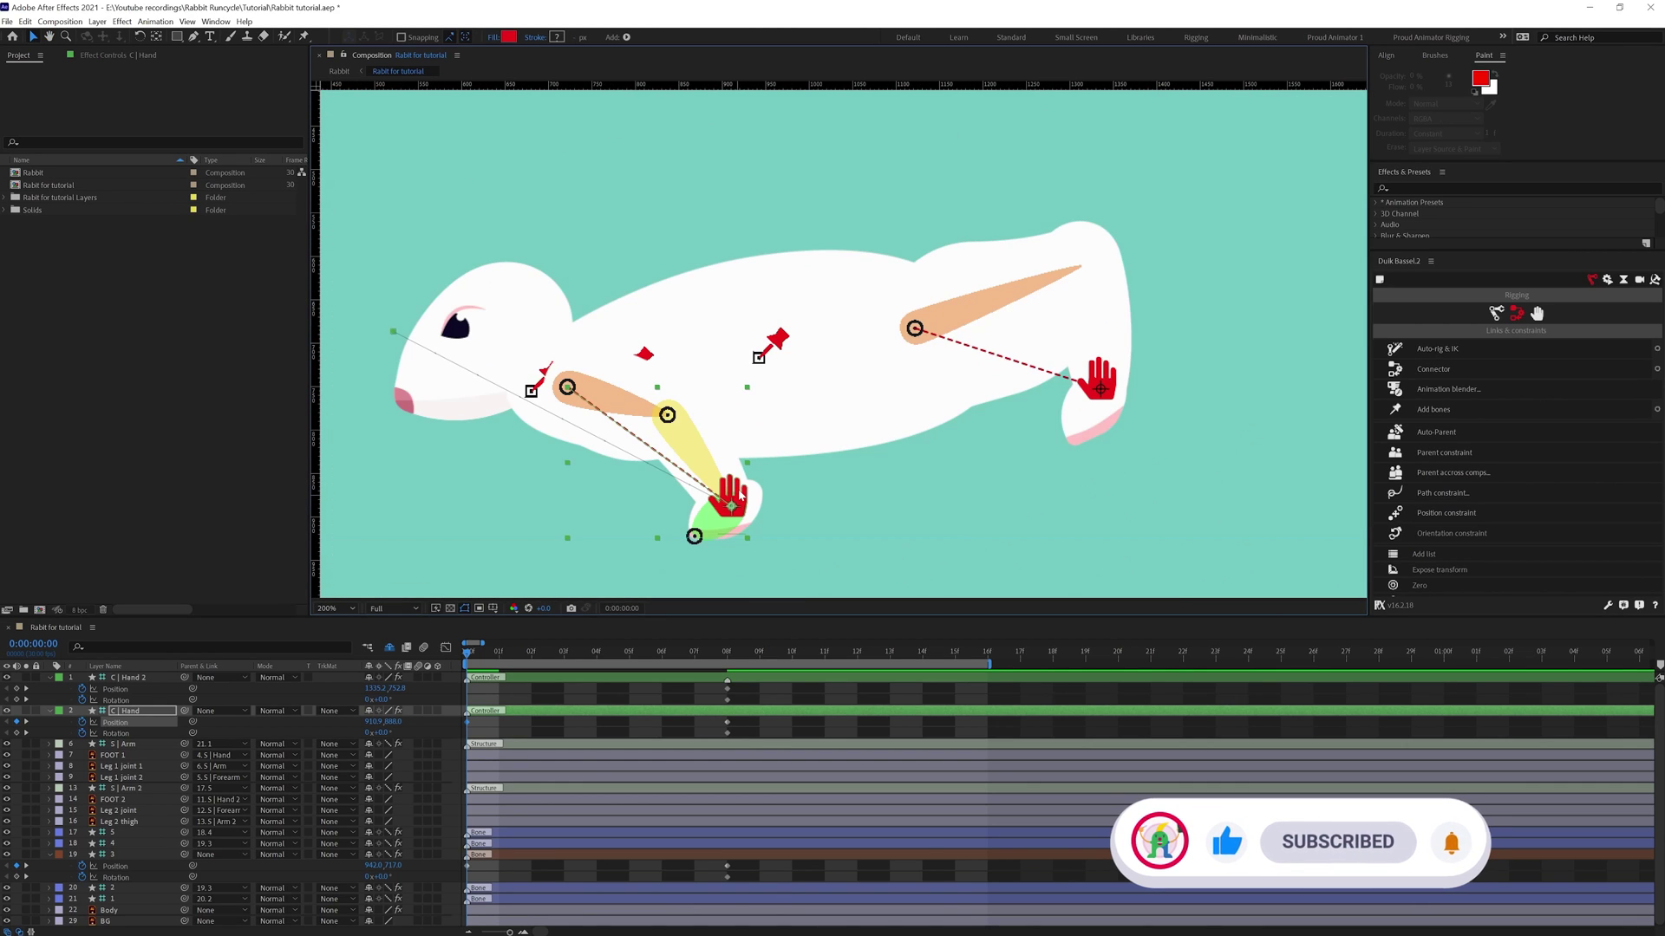
pyautogui.scroll(1, 795, 454)
pyautogui.press('space')
pyautogui.moveTo(795, 454); pyautogui.dragTo(865, 300)
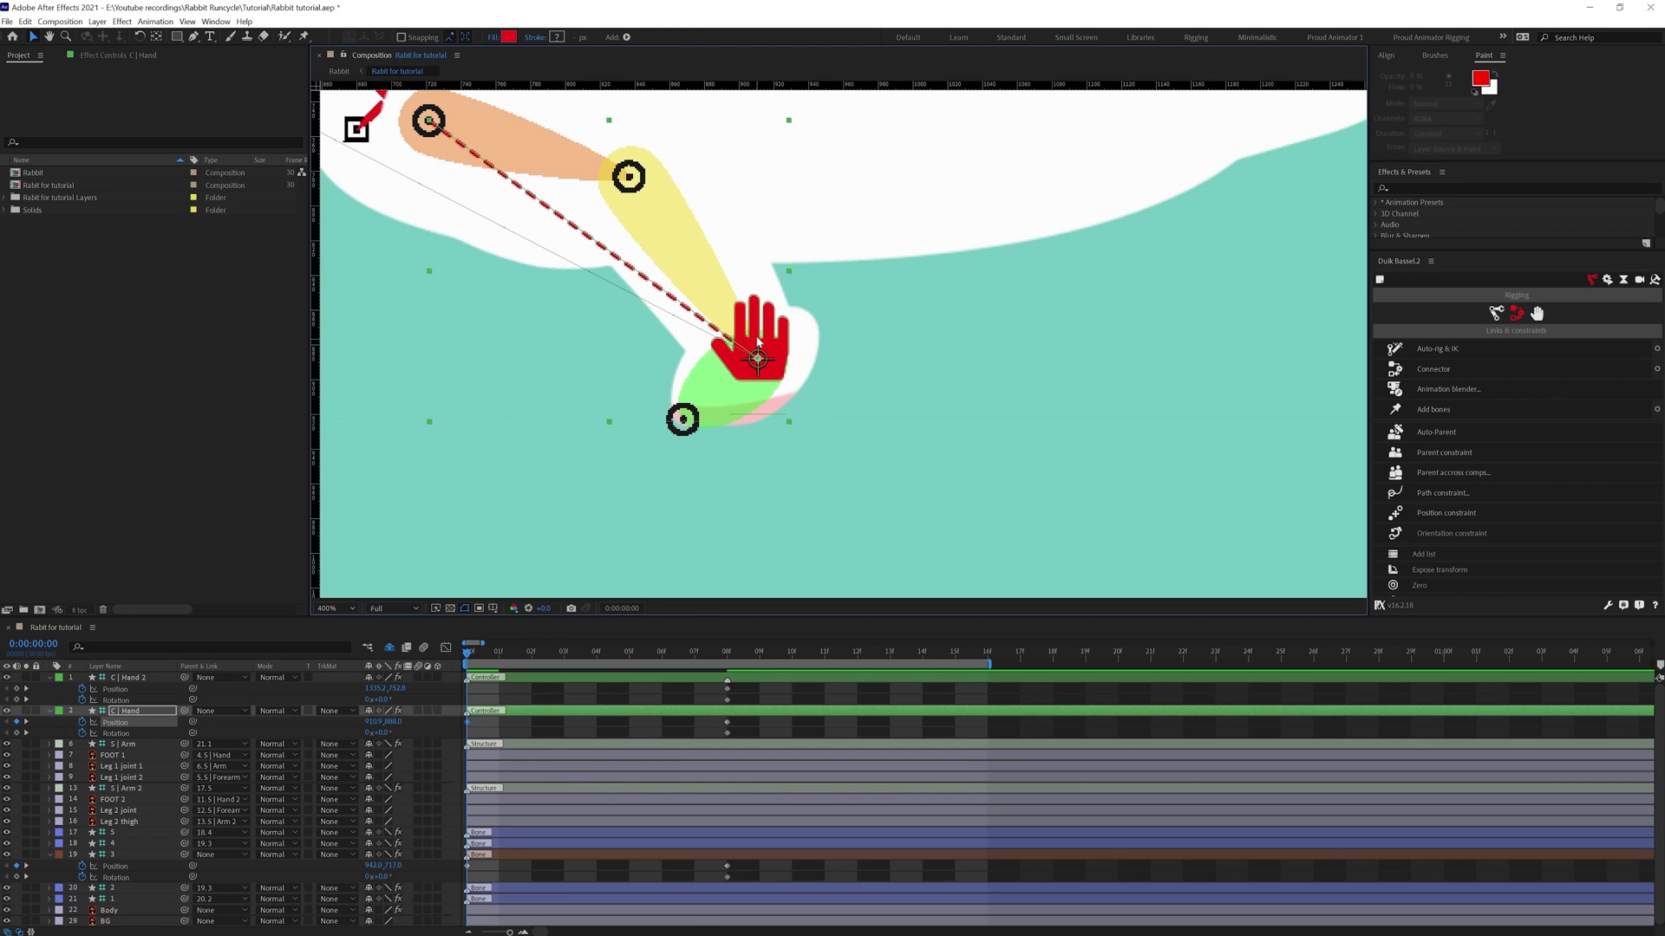
pyautogui.scroll(-2, 756, 352)
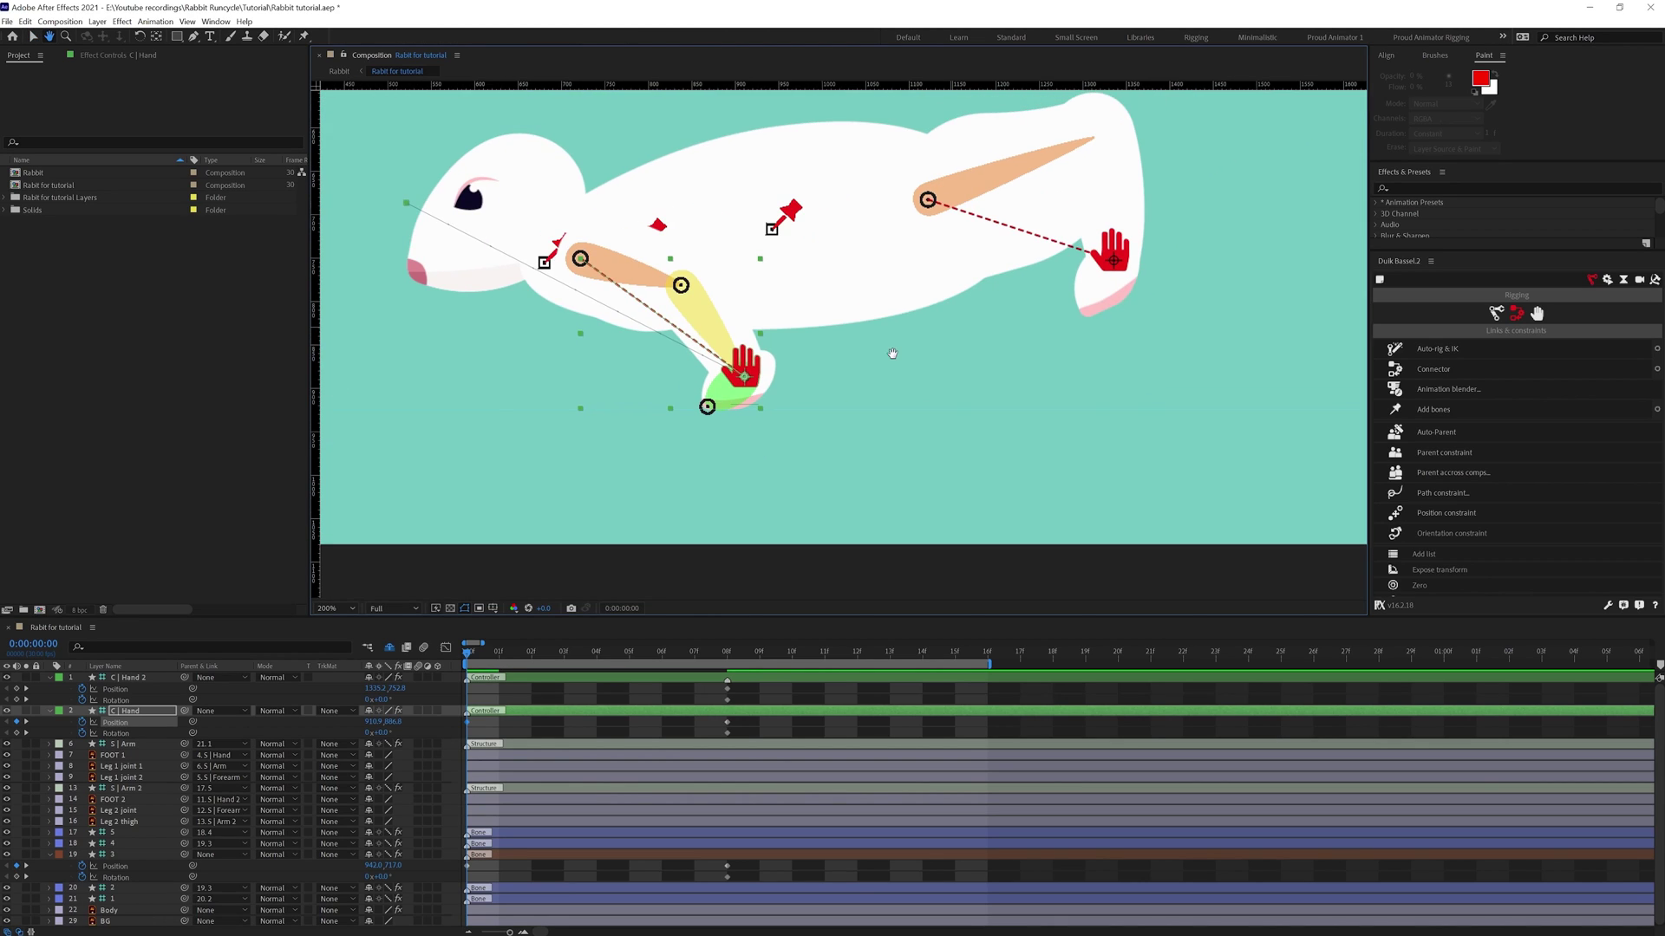
# At frame 0, bring the hind foot controller C | Hand 2 forward beside the front foot and rotate it to 23°.
pyautogui.click(1111, 249)
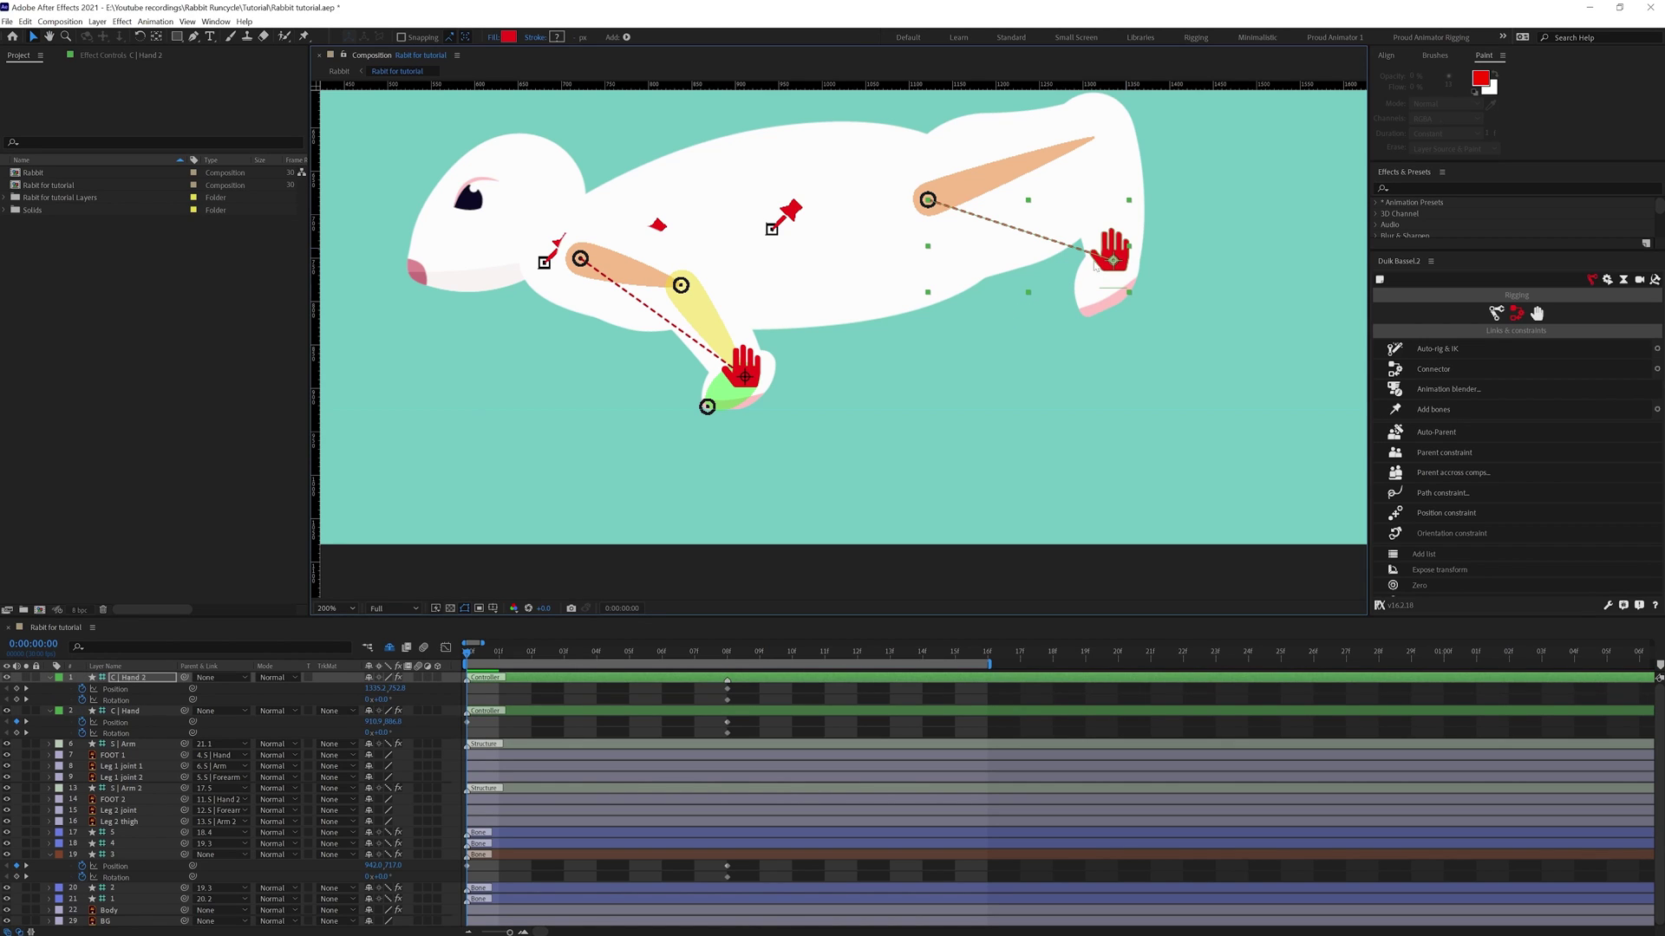
pyautogui.moveTo(1094, 262); pyautogui.dragTo(818, 329)
pyautogui.moveTo(381, 700); pyautogui.dragTo(396, 700)
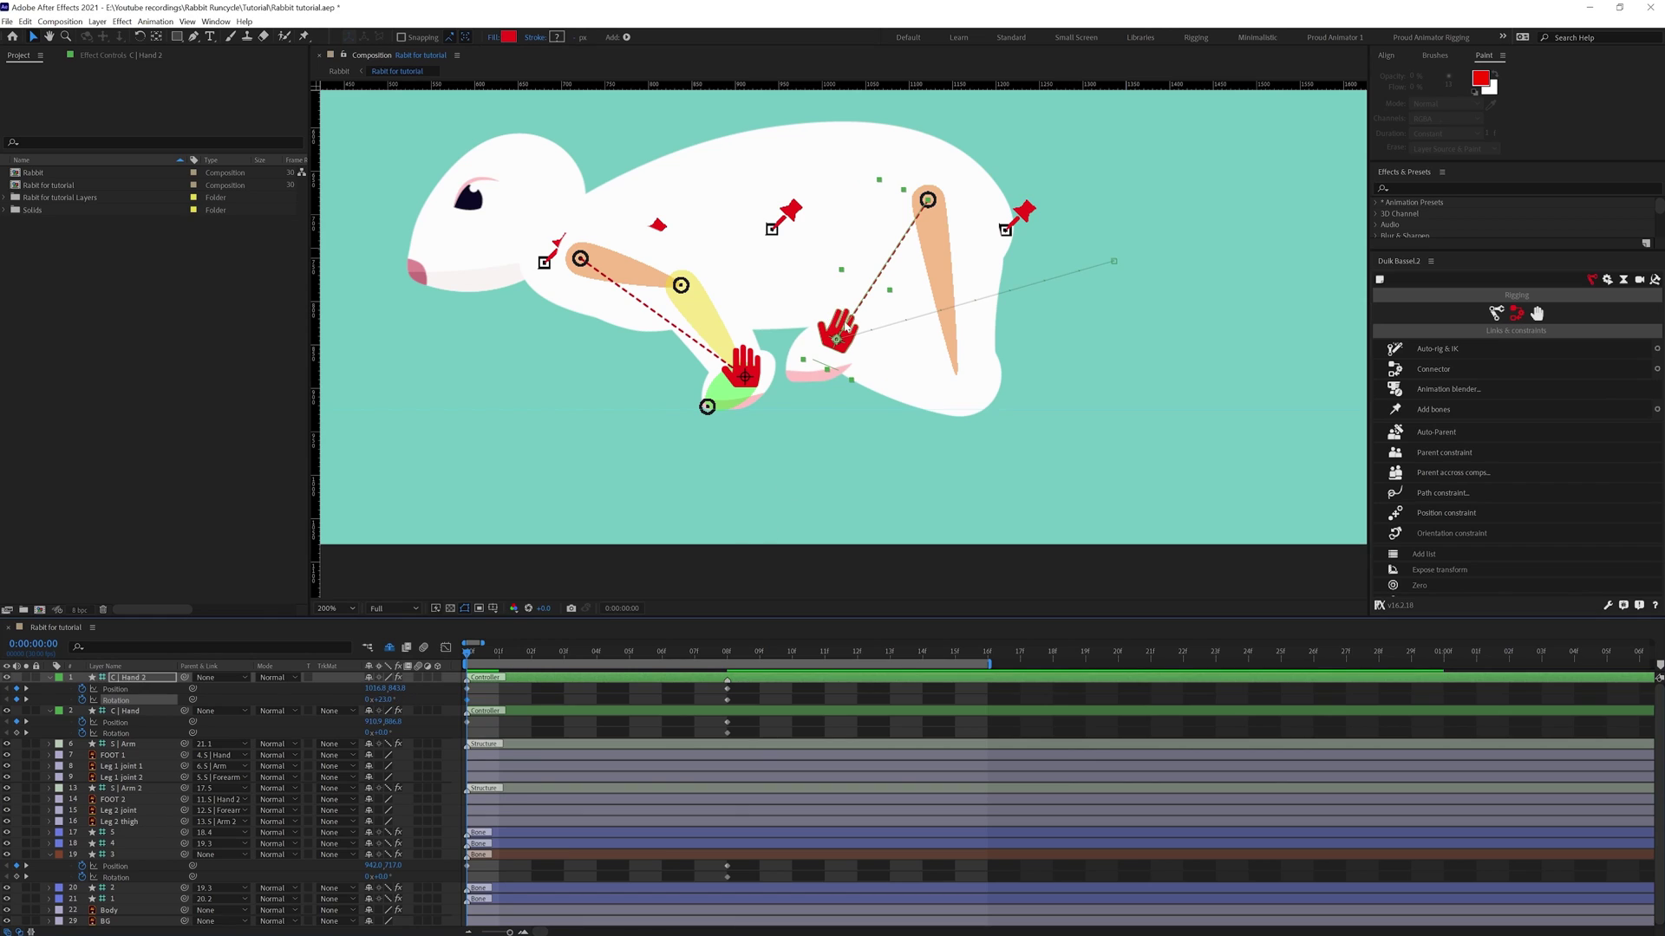
pyautogui.moveTo(845, 327); pyautogui.dragTo(851, 338)
# At frame 0, raise bone 3 and rotate it about 18° counter-clockwise to tilt the head end downward.
pyautogui.click(664, 855)
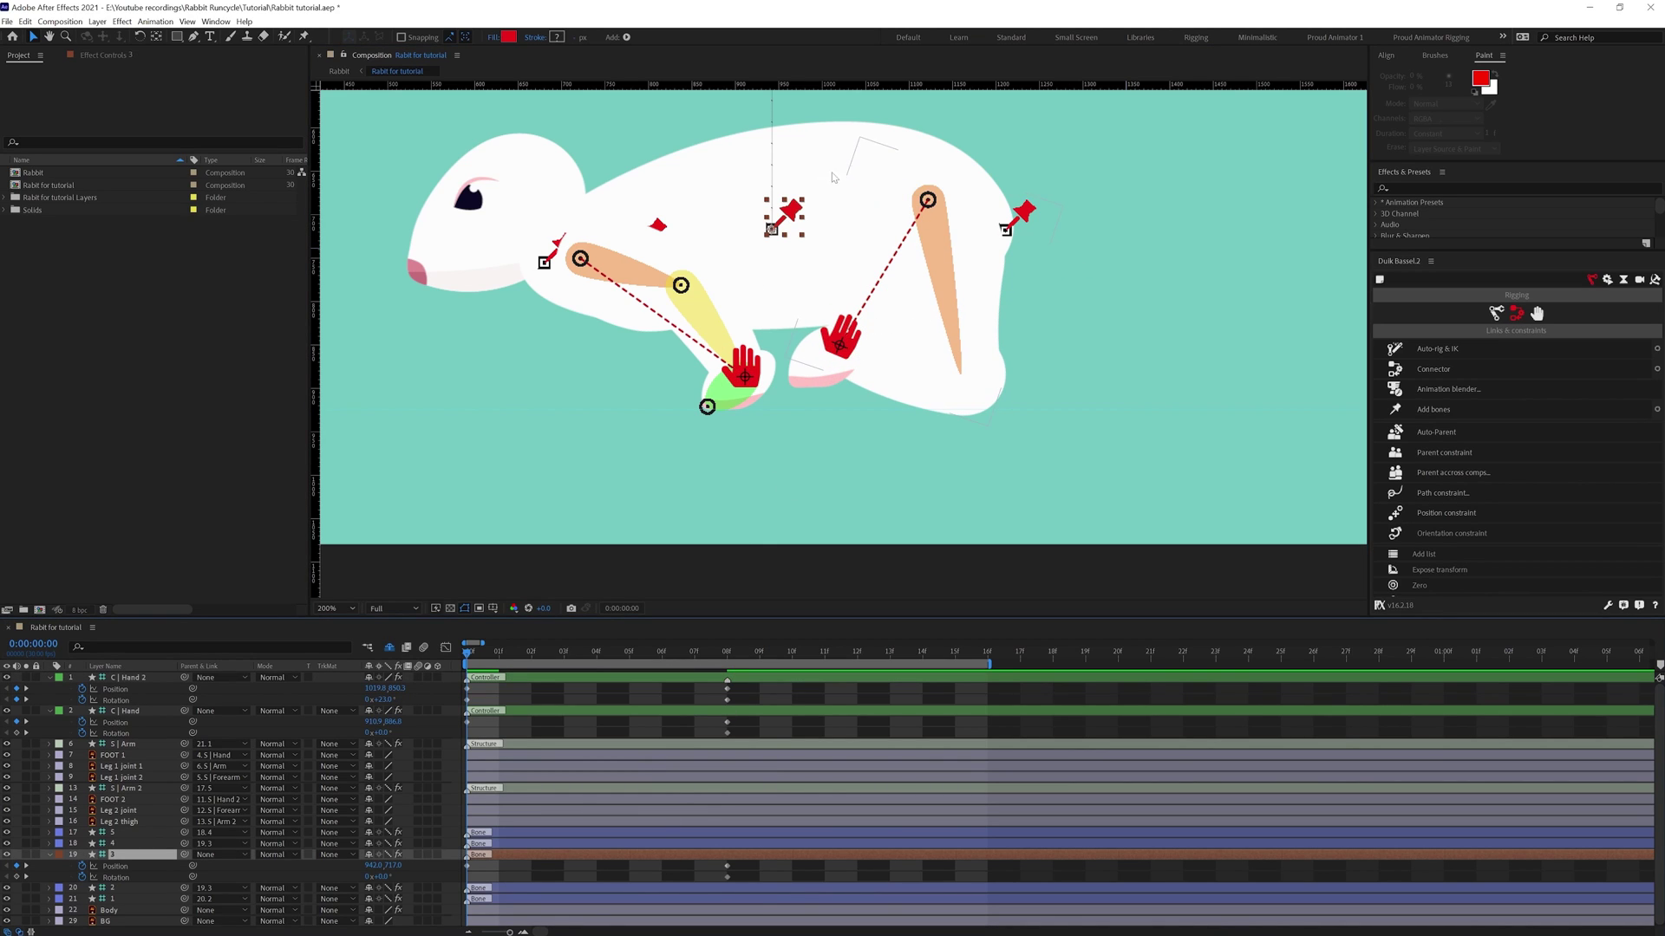
pyautogui.moveTo(792, 217); pyautogui.dragTo(793, 137)
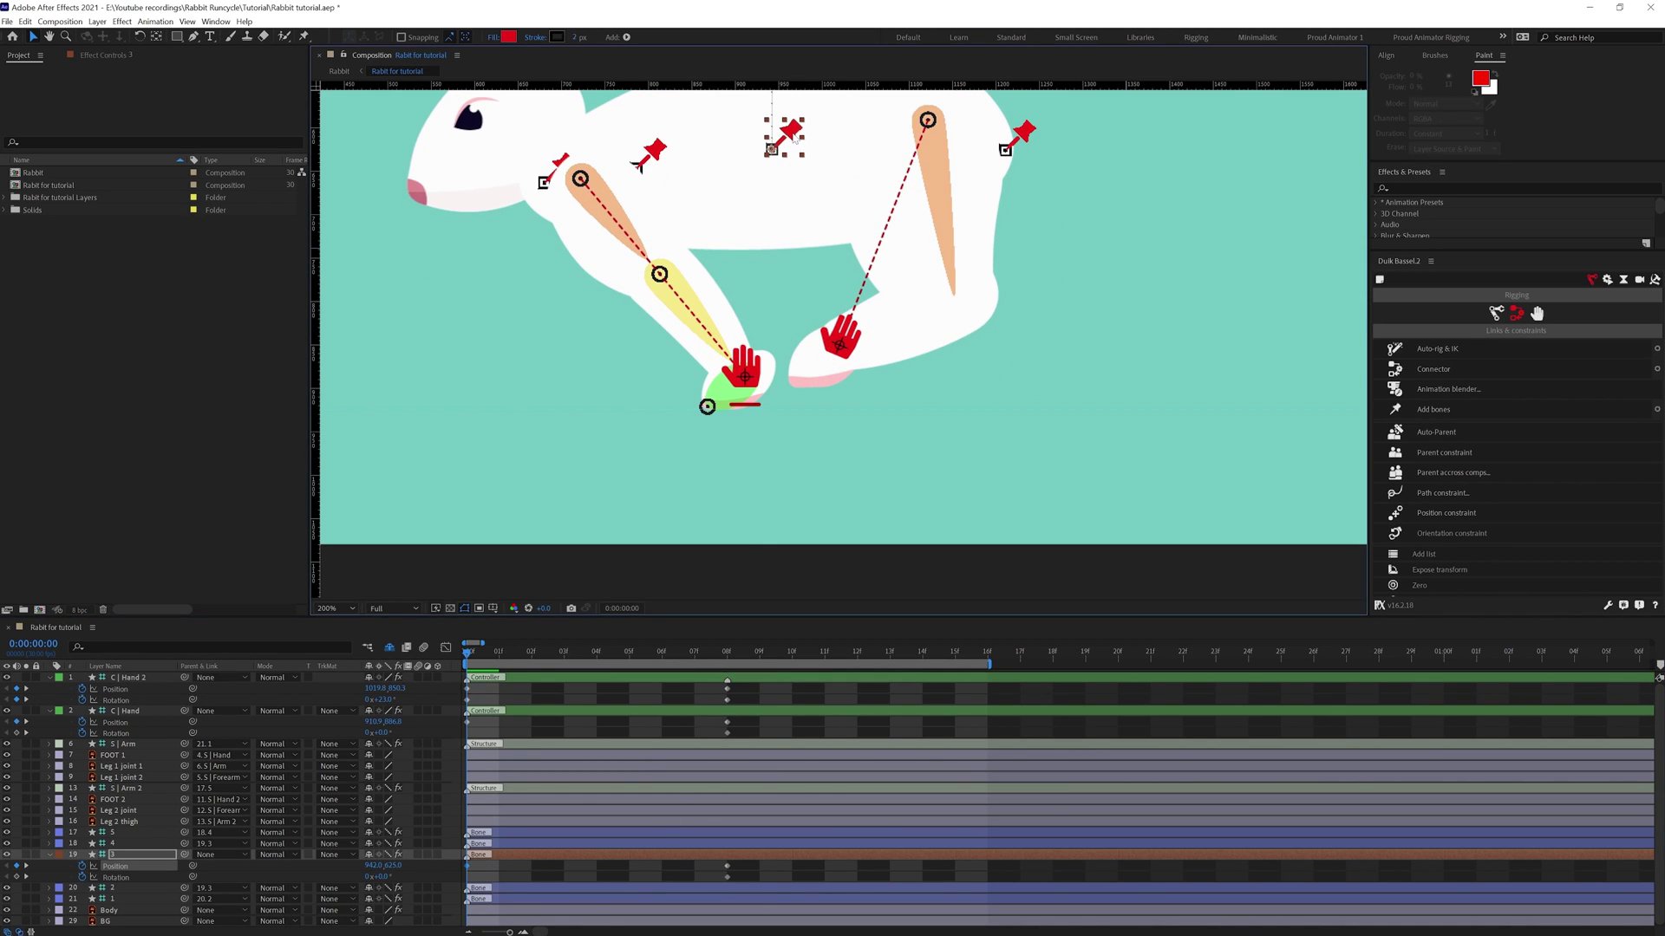
pyautogui.scroll(-1, 805, 189)
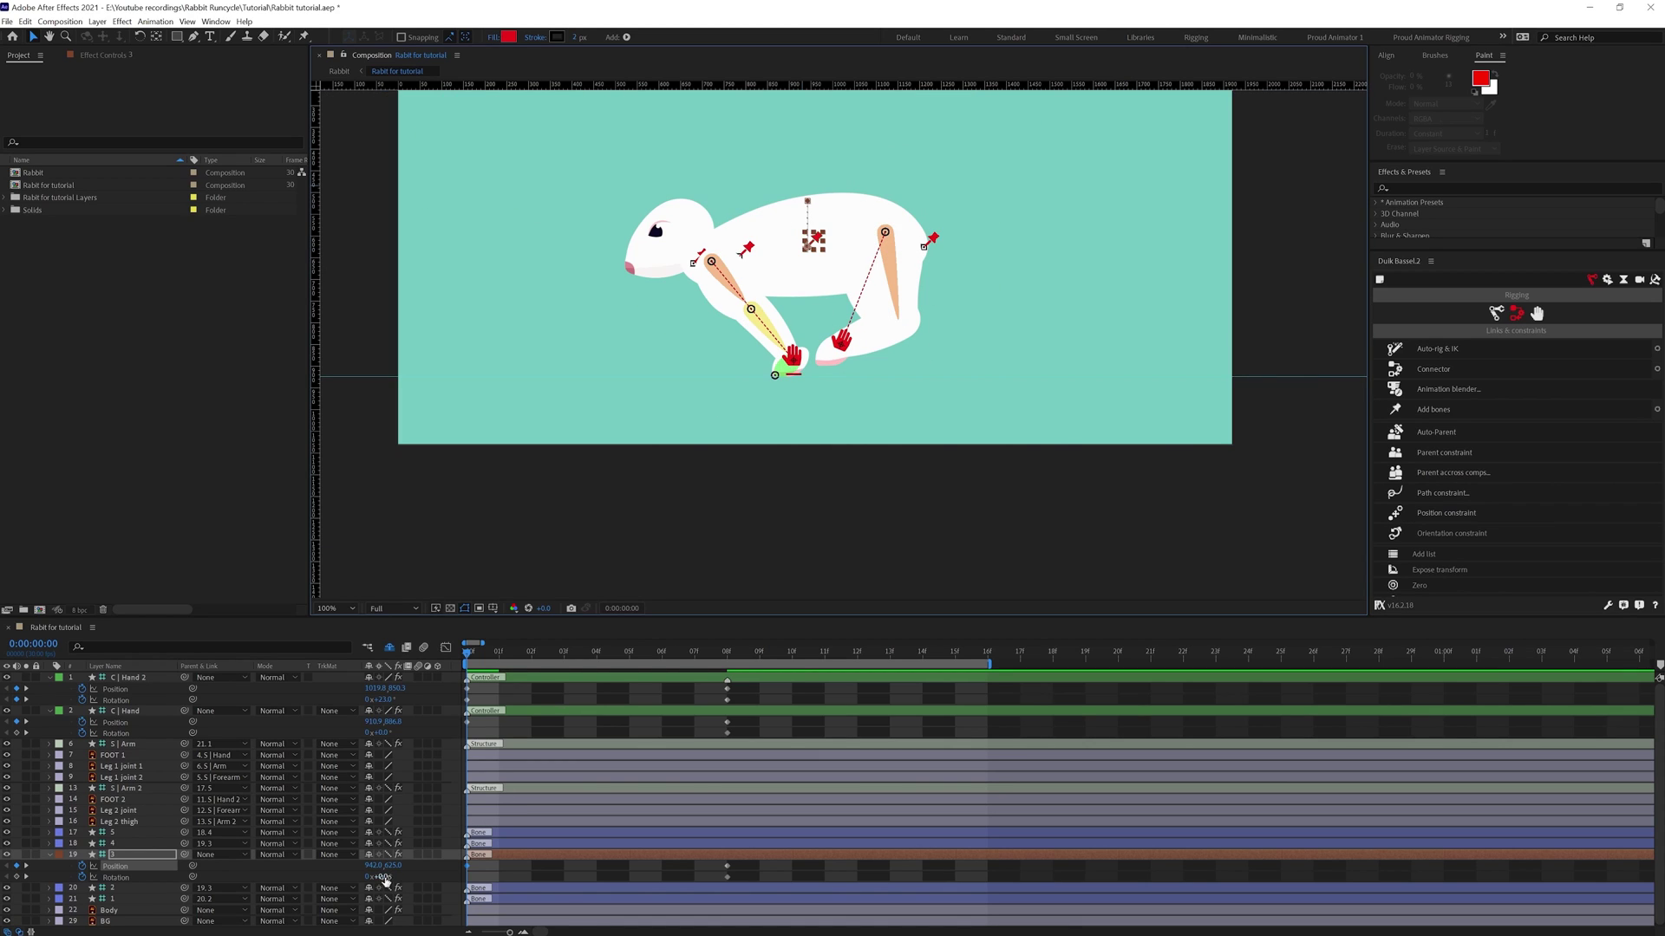
pyautogui.moveTo(384, 880); pyautogui.dragTo(370, 877)
pyautogui.scroll(1, 810, 249)
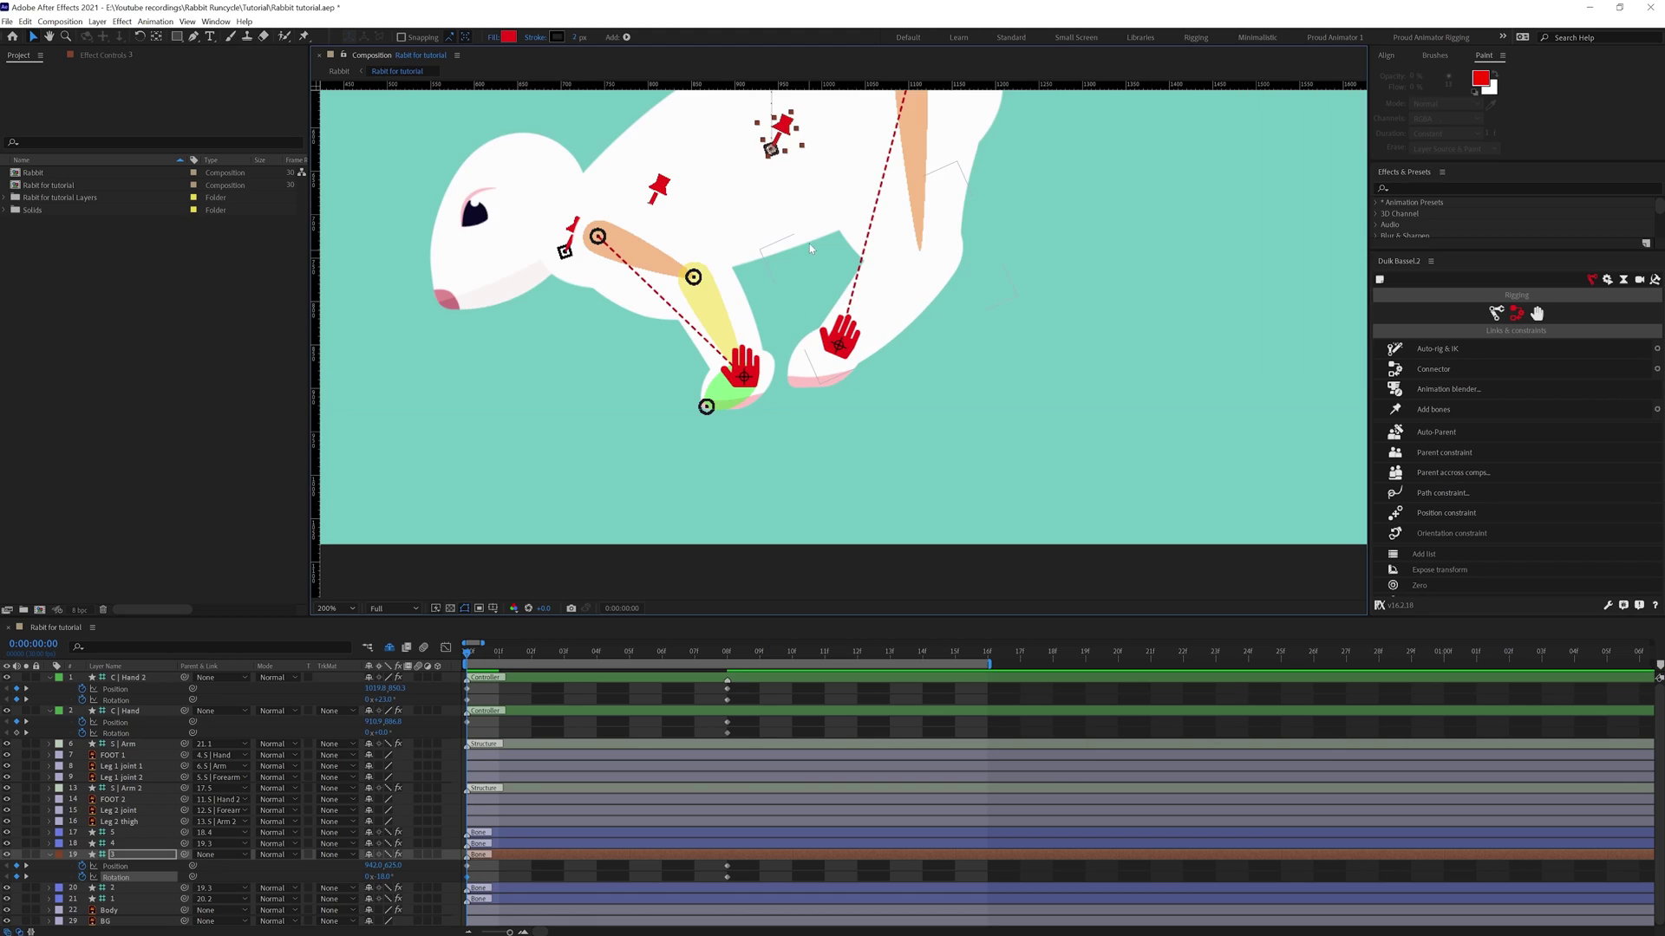
# At frame 0, lower bone 3 straight down to drop the rabbit's body closer to its planted feet.
pyautogui.moveTo(785, 150); pyautogui.dragTo(785, 177)
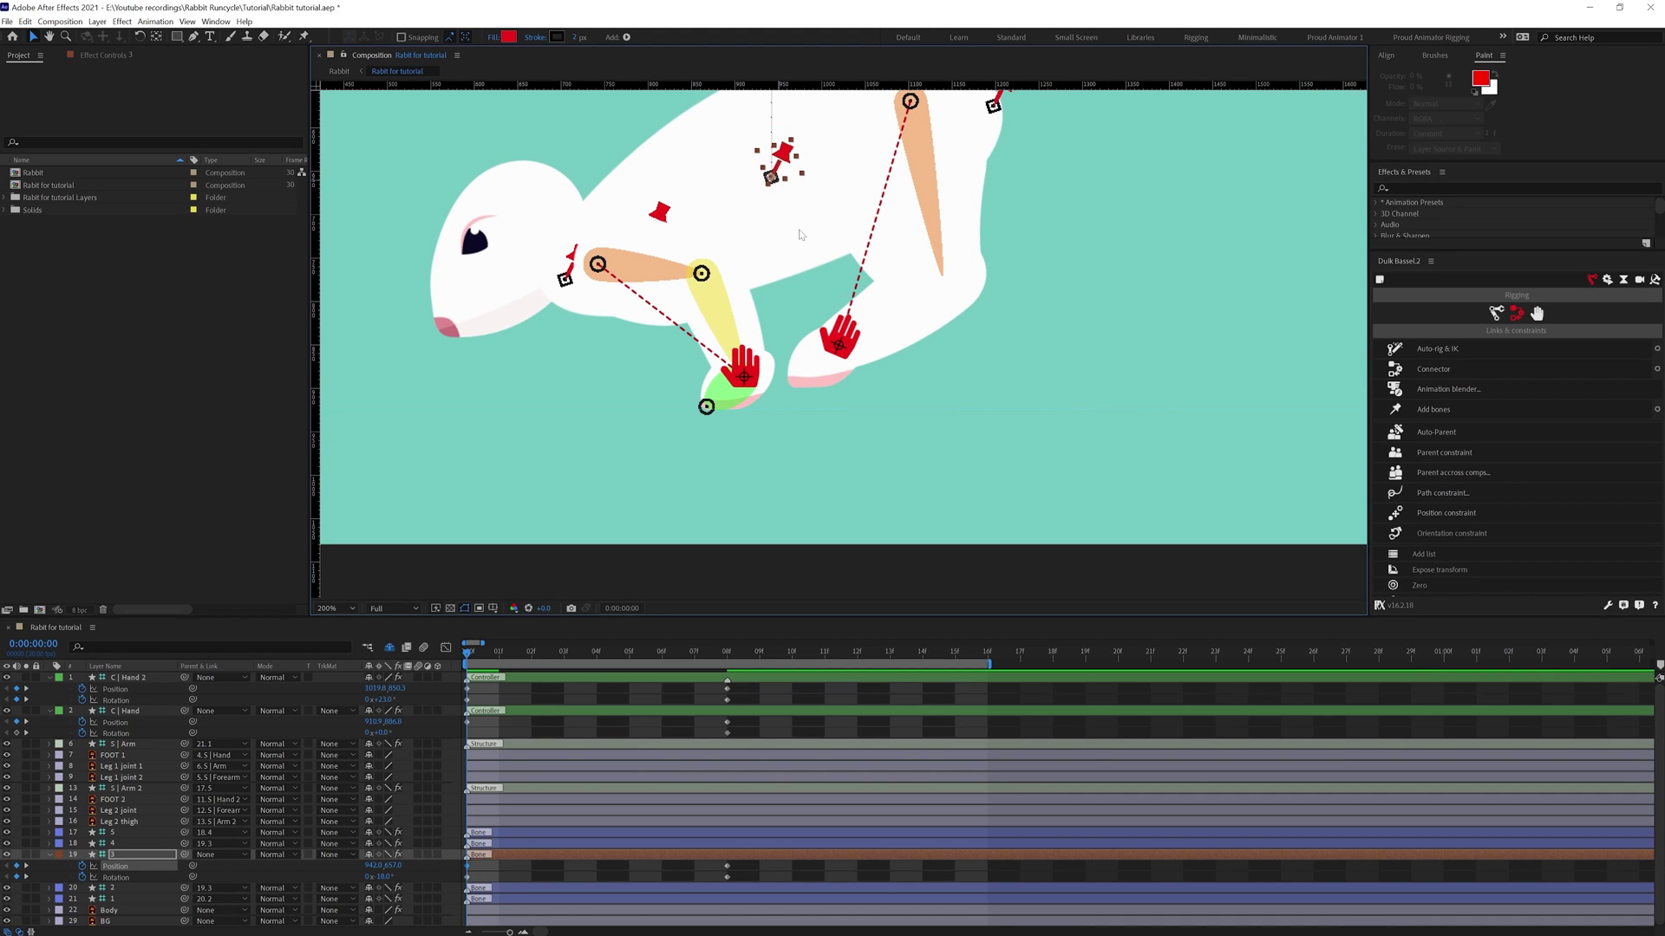
pyautogui.press(',')
pyautogui.moveTo(812, 259); pyautogui.dragTo(812, 266)
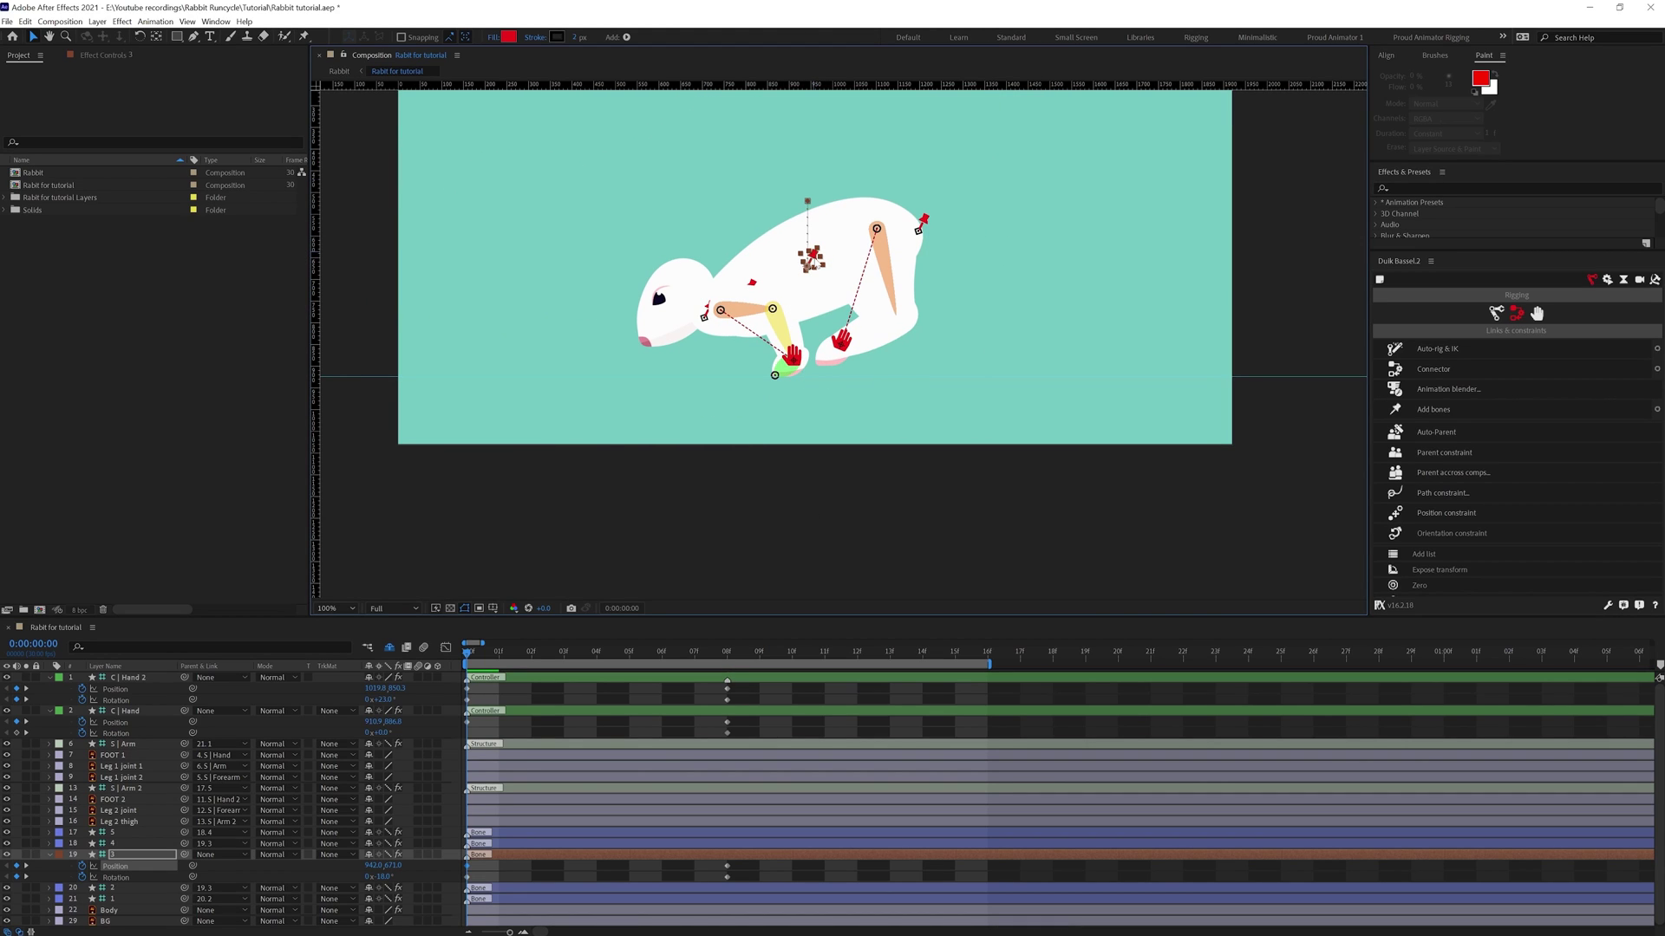
# Keyframe bone 2's rotation at frames 0 and 8, rotating it to about 28° at frame 0 to lift the head.
pyautogui.hotkey('ctrl', 'Down')
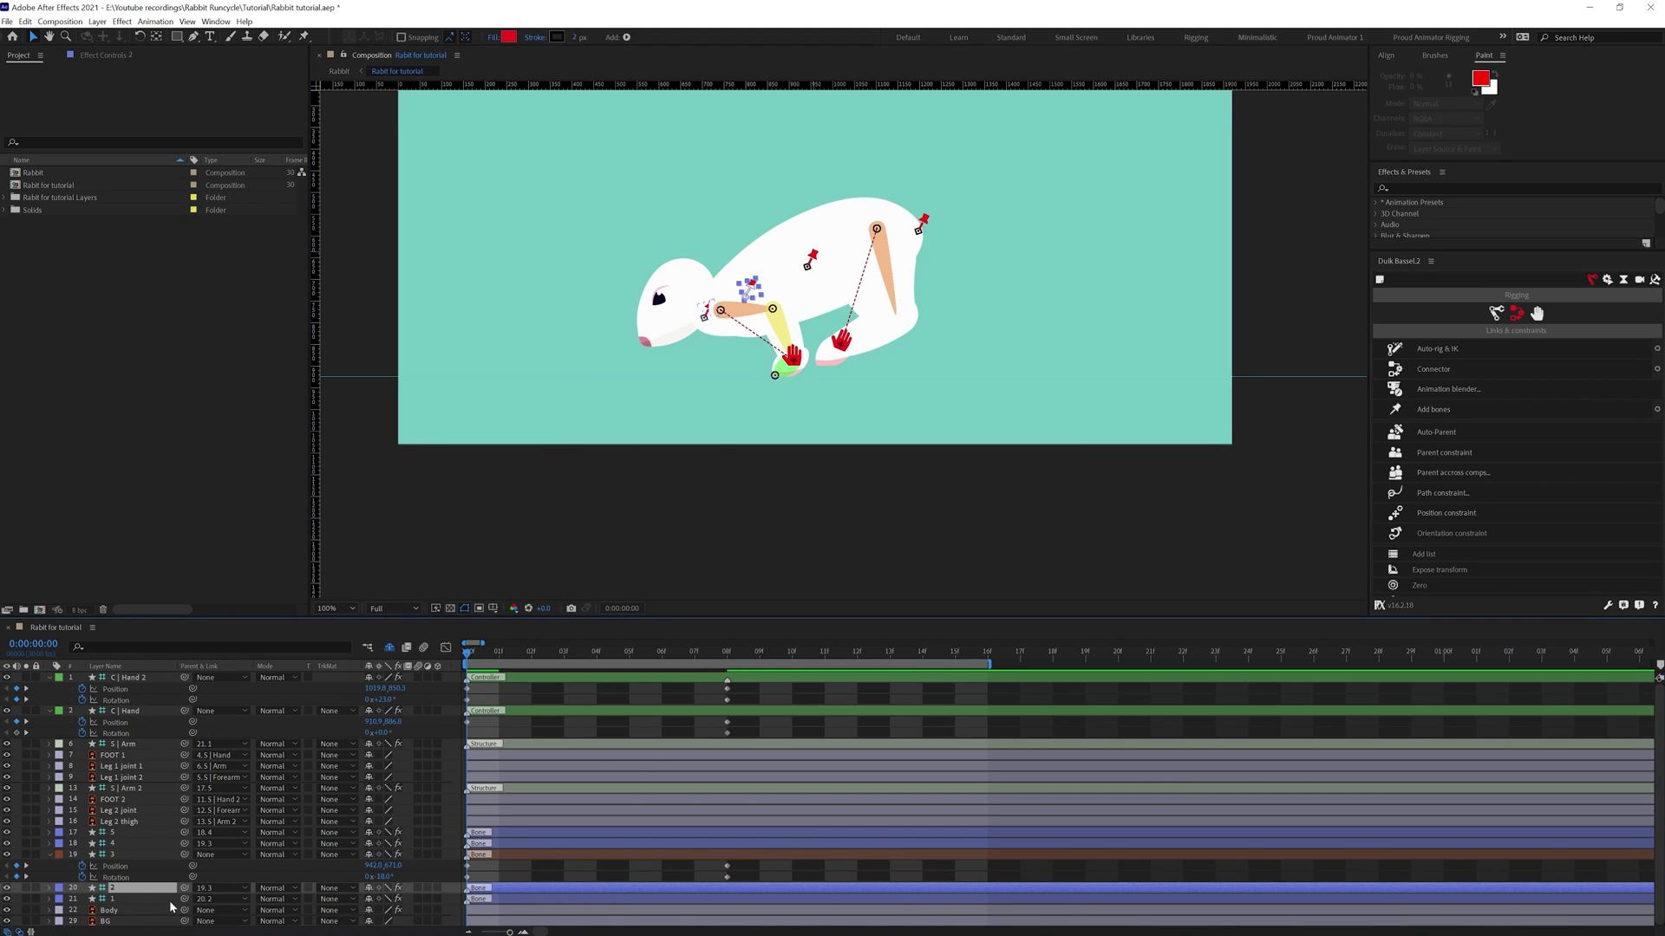
pyautogui.press('r')
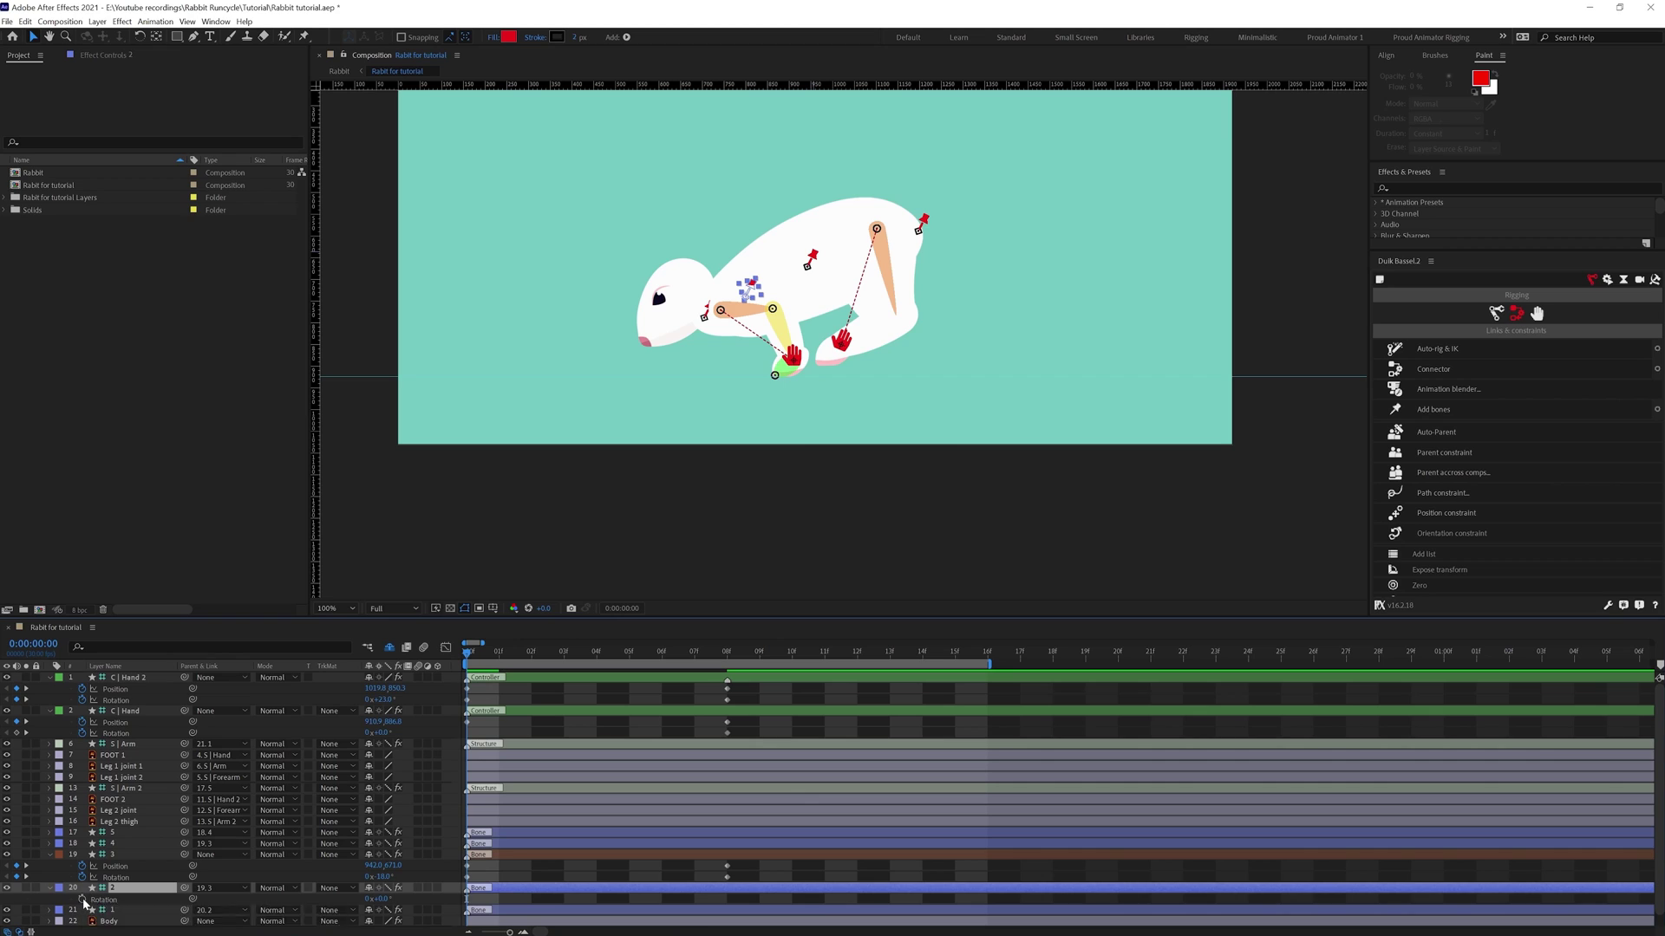
pyautogui.click(82, 899)
pyautogui.press('k')
pyautogui.click(15, 900)
pyautogui.press('j')
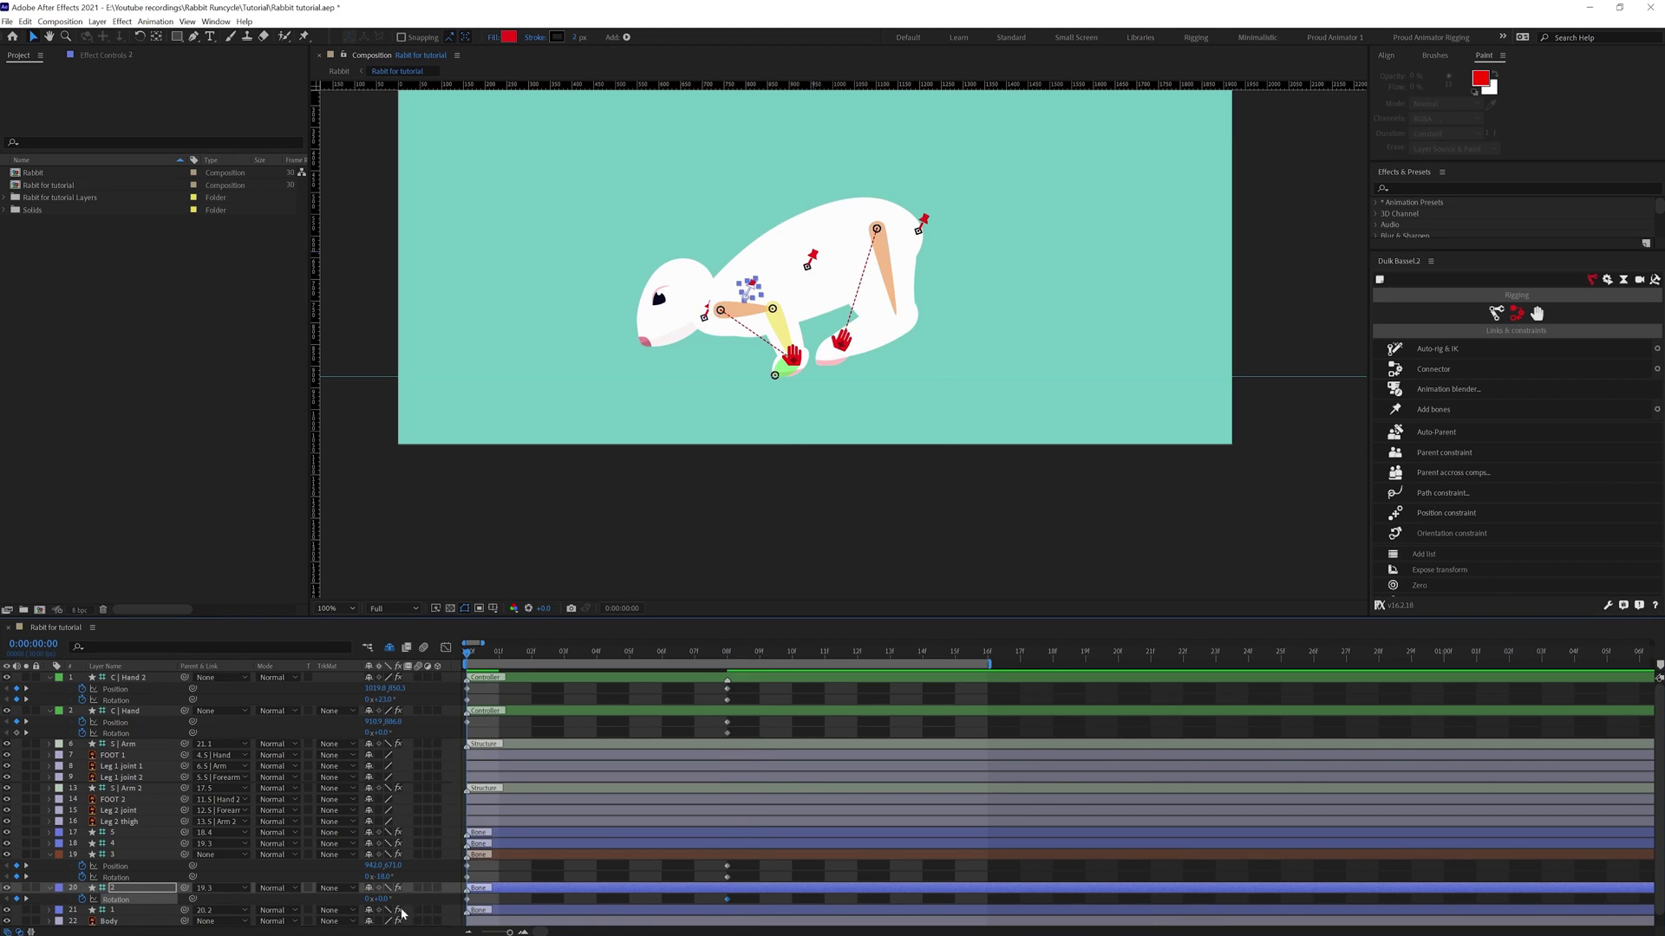
pyautogui.moveTo(381, 899); pyautogui.dragTo(401, 898)
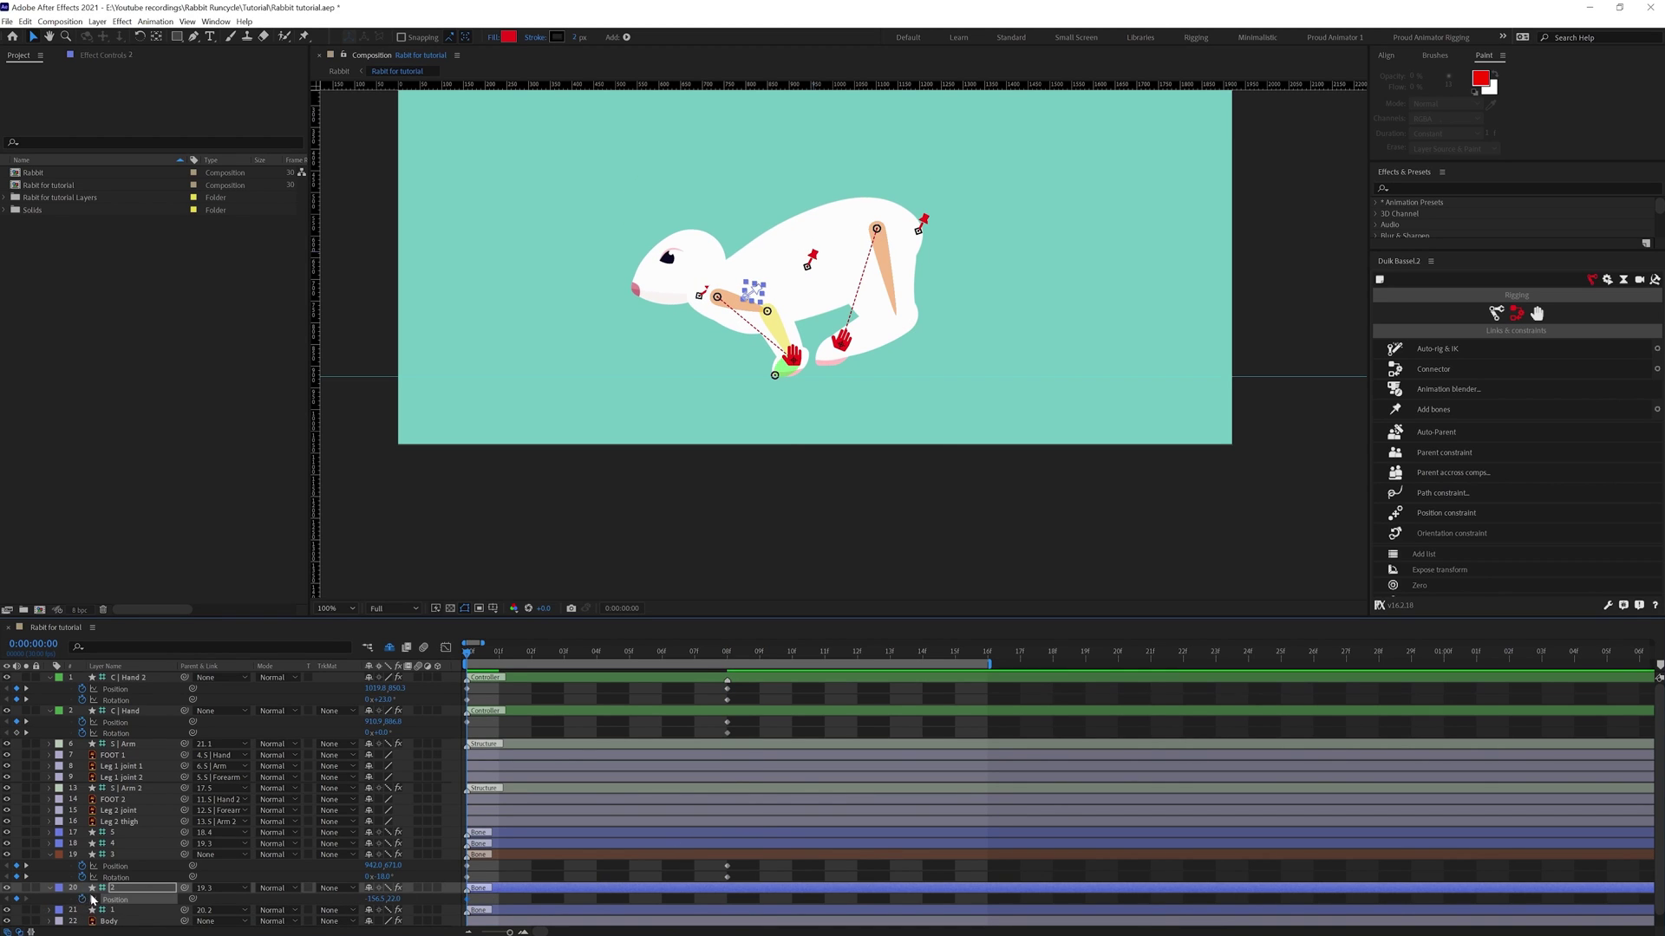
# Keyframe bone 2's position at frames 0 and 8, shifting it back toward the body at frame 0 to compress the chest.
pyautogui.hotkey('shift', 'r')
pyautogui.press('k')
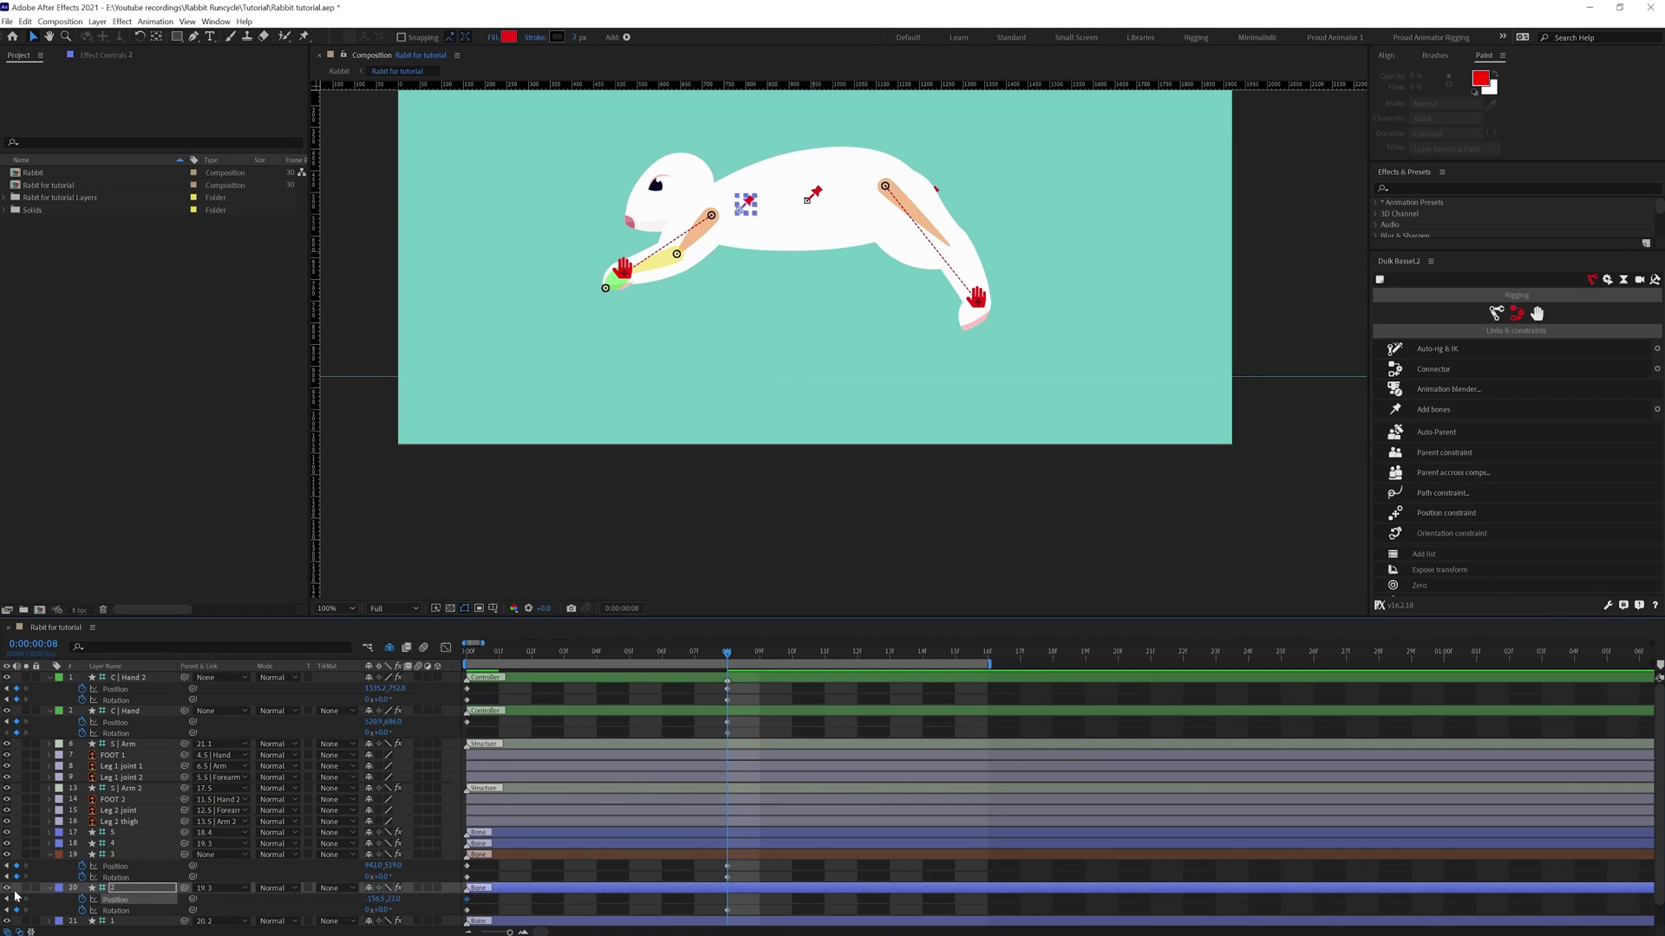
pyautogui.press('j')
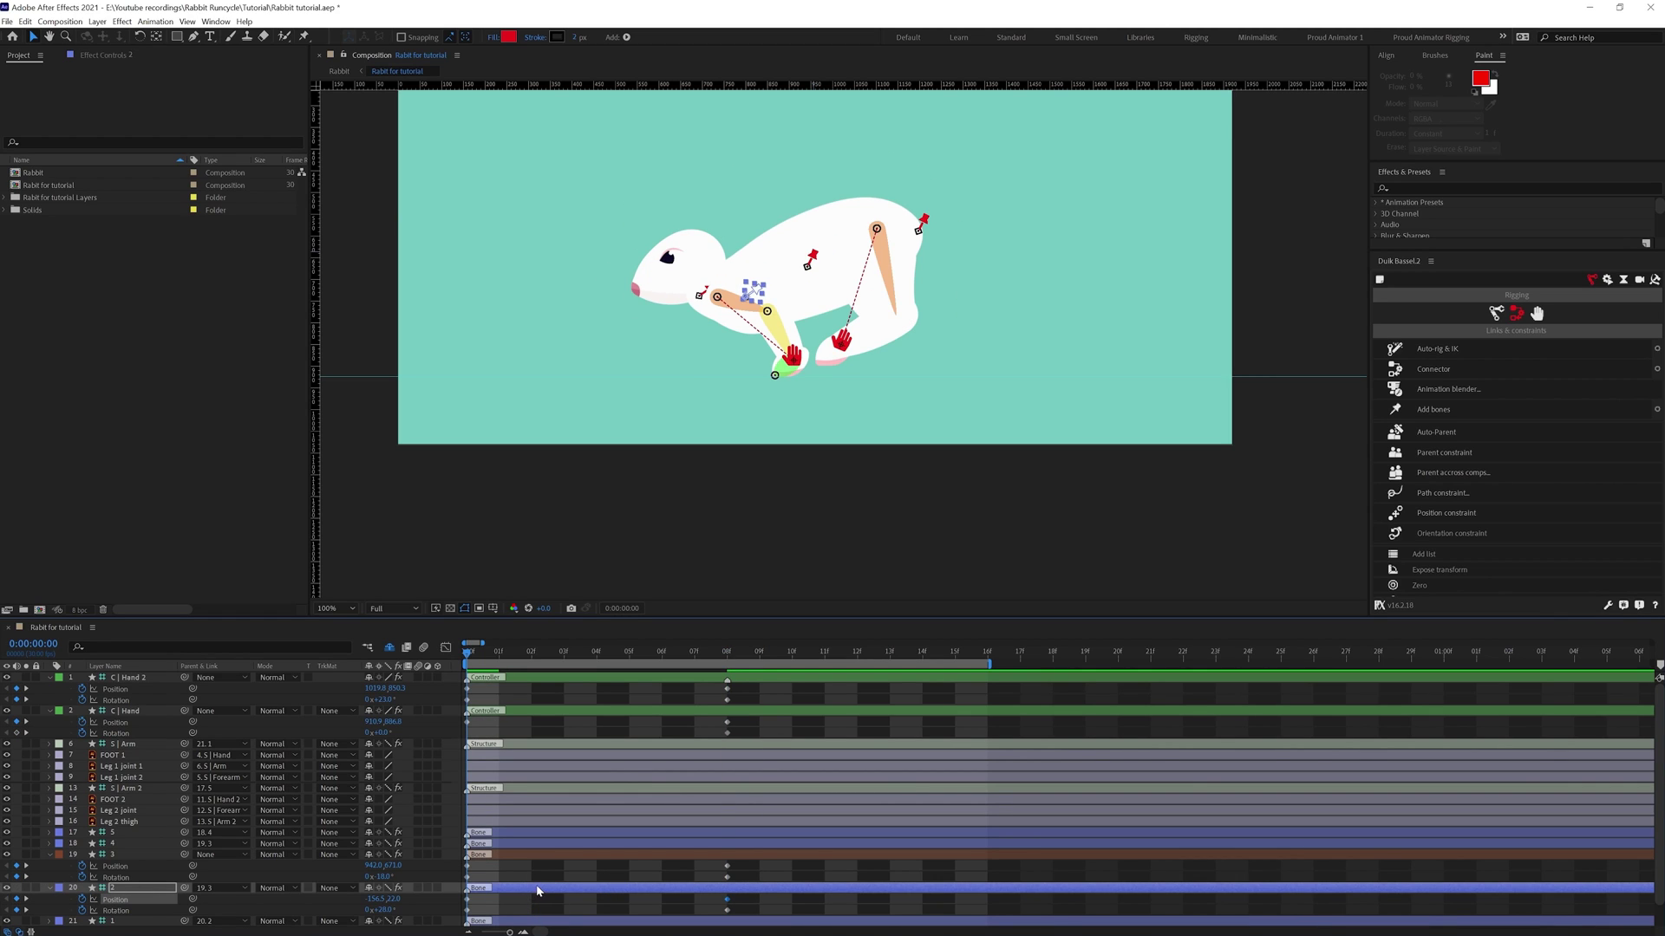
pyautogui.moveTo(751, 293); pyautogui.dragTo(771, 294)
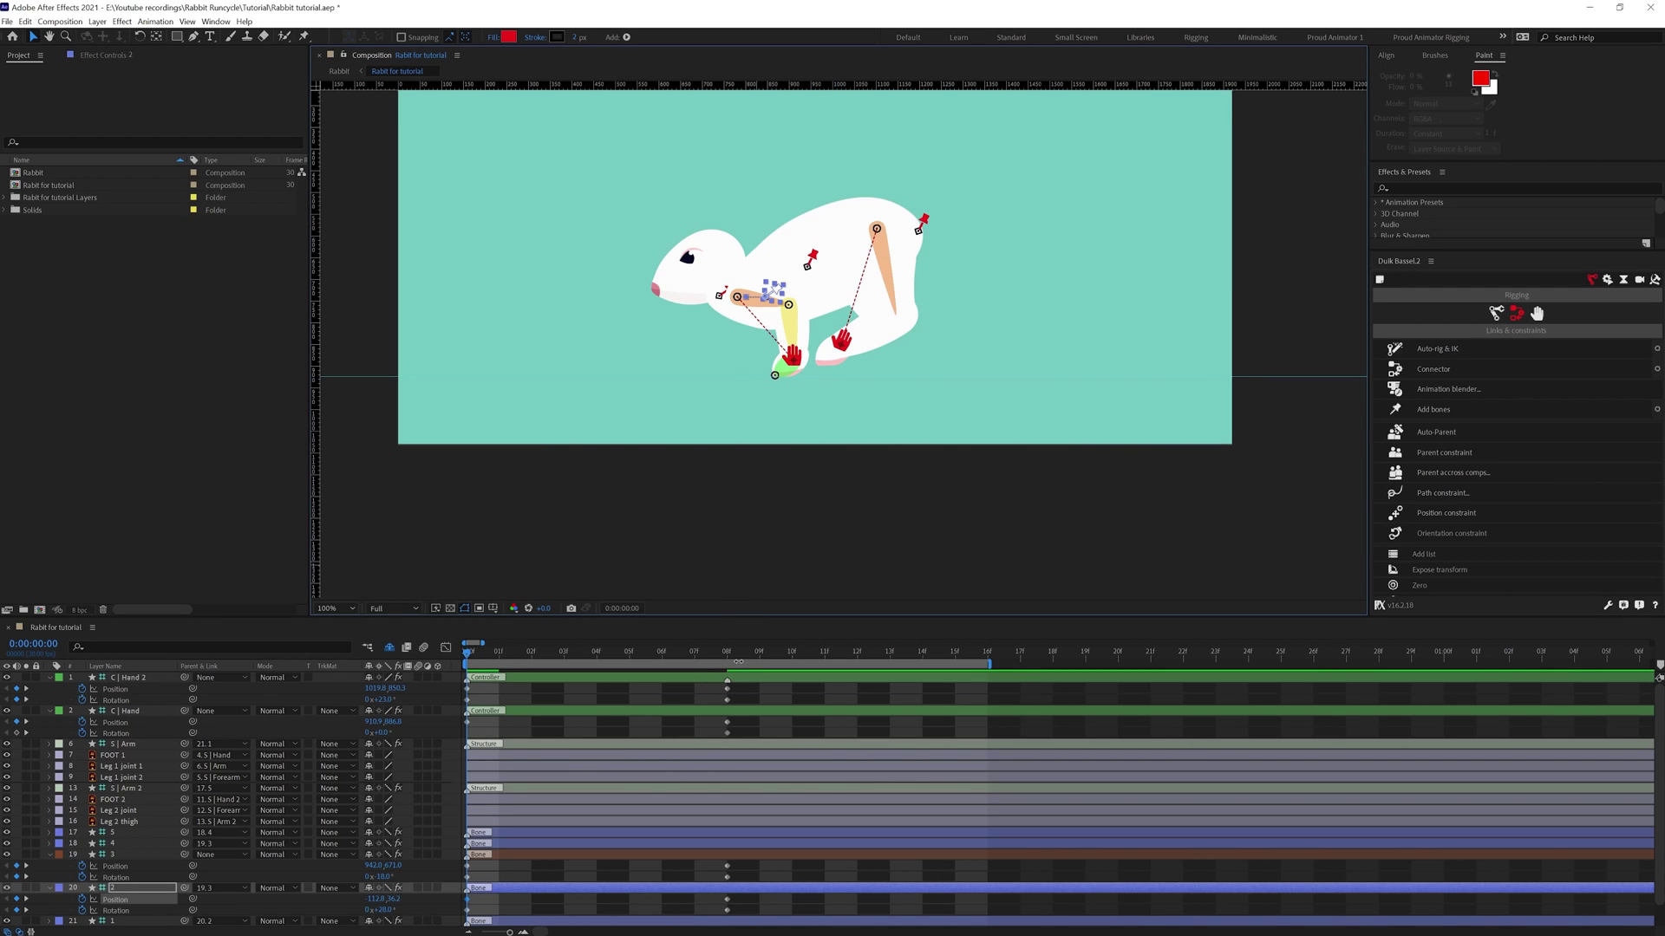
# Apply Easy Ease to the frame 0 and frame 8 keyframes of both foot controllers and bones 2 and 3.
pyautogui.press('k')
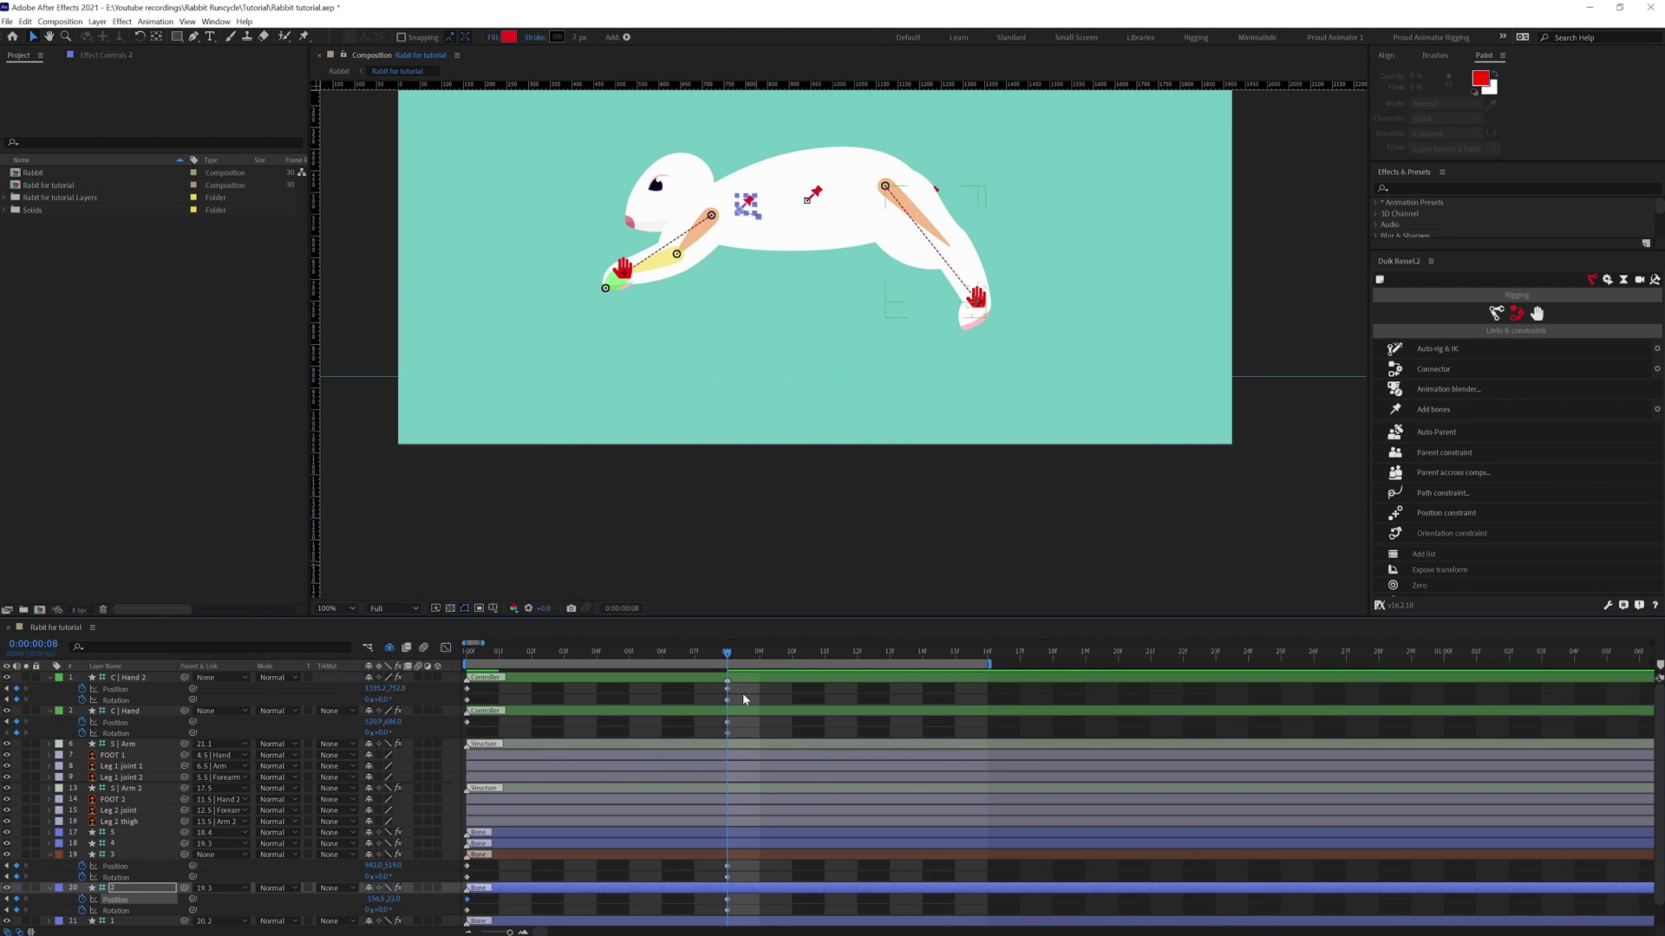
pyautogui.moveTo(746, 685); pyautogui.dragTo(443, 889)
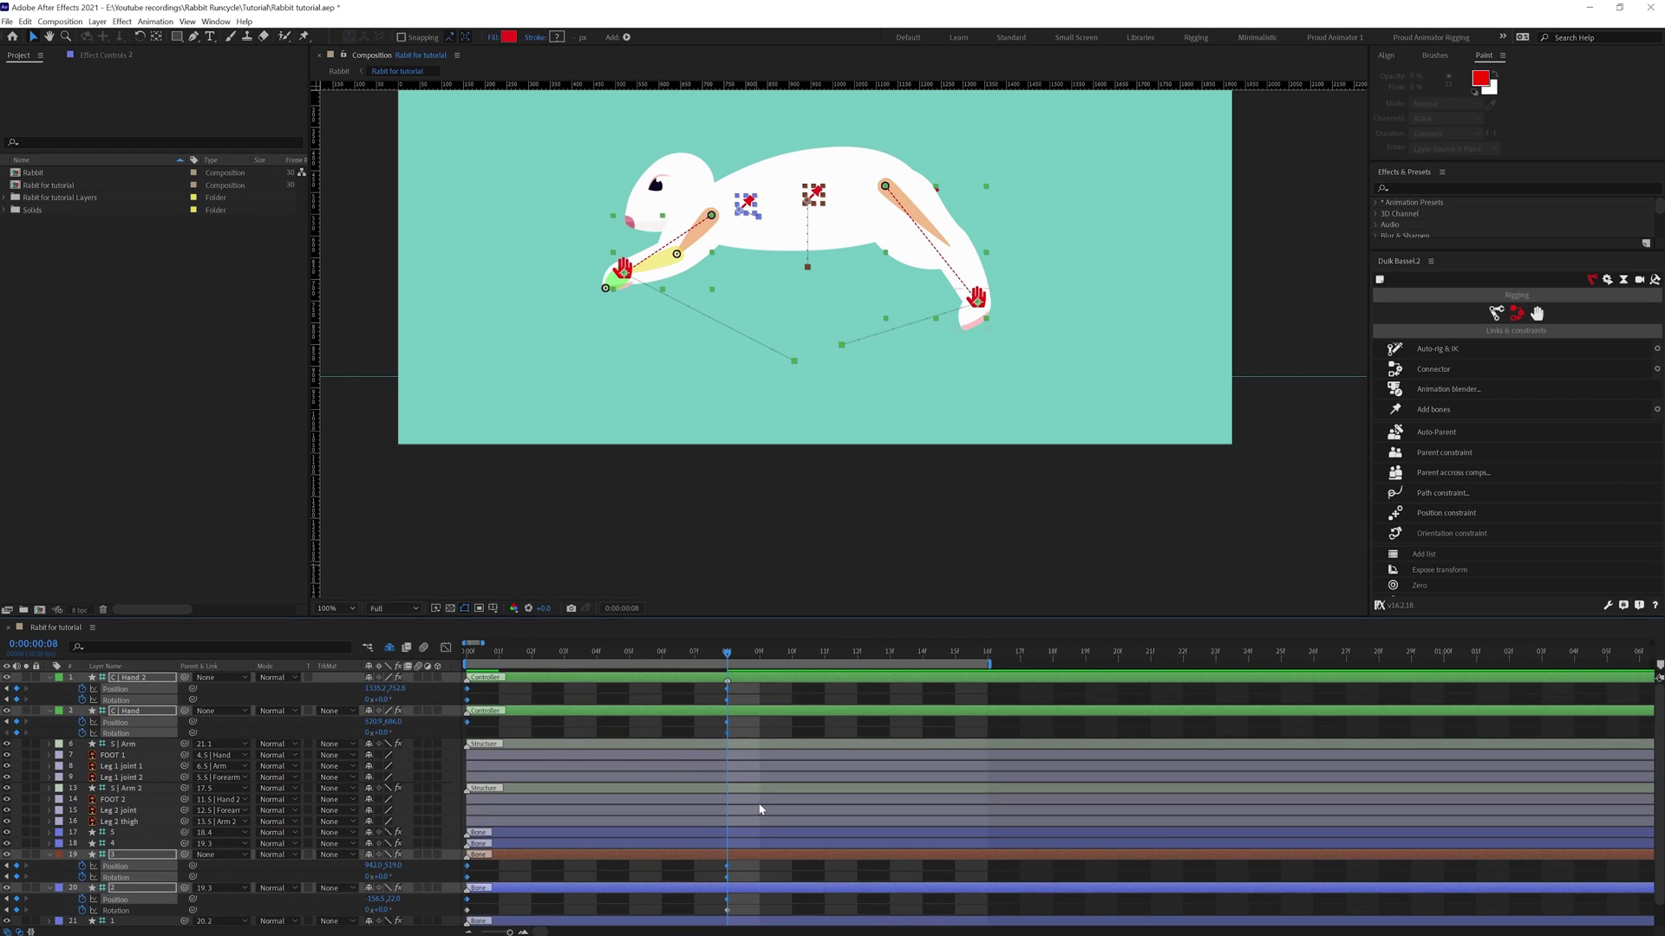
pyautogui.moveTo(778, 689); pyautogui.dragTo(368, 926)
pyautogui.scroll(2, 697, 831)
# Copy the frame 0 keyframes of both foot controllers and bones 2 and 3 to frame 16 to close the loop.
pyautogui.moveTo(983, 658); pyautogui.dragTo(988, 658)
pyautogui.click(533, 698)
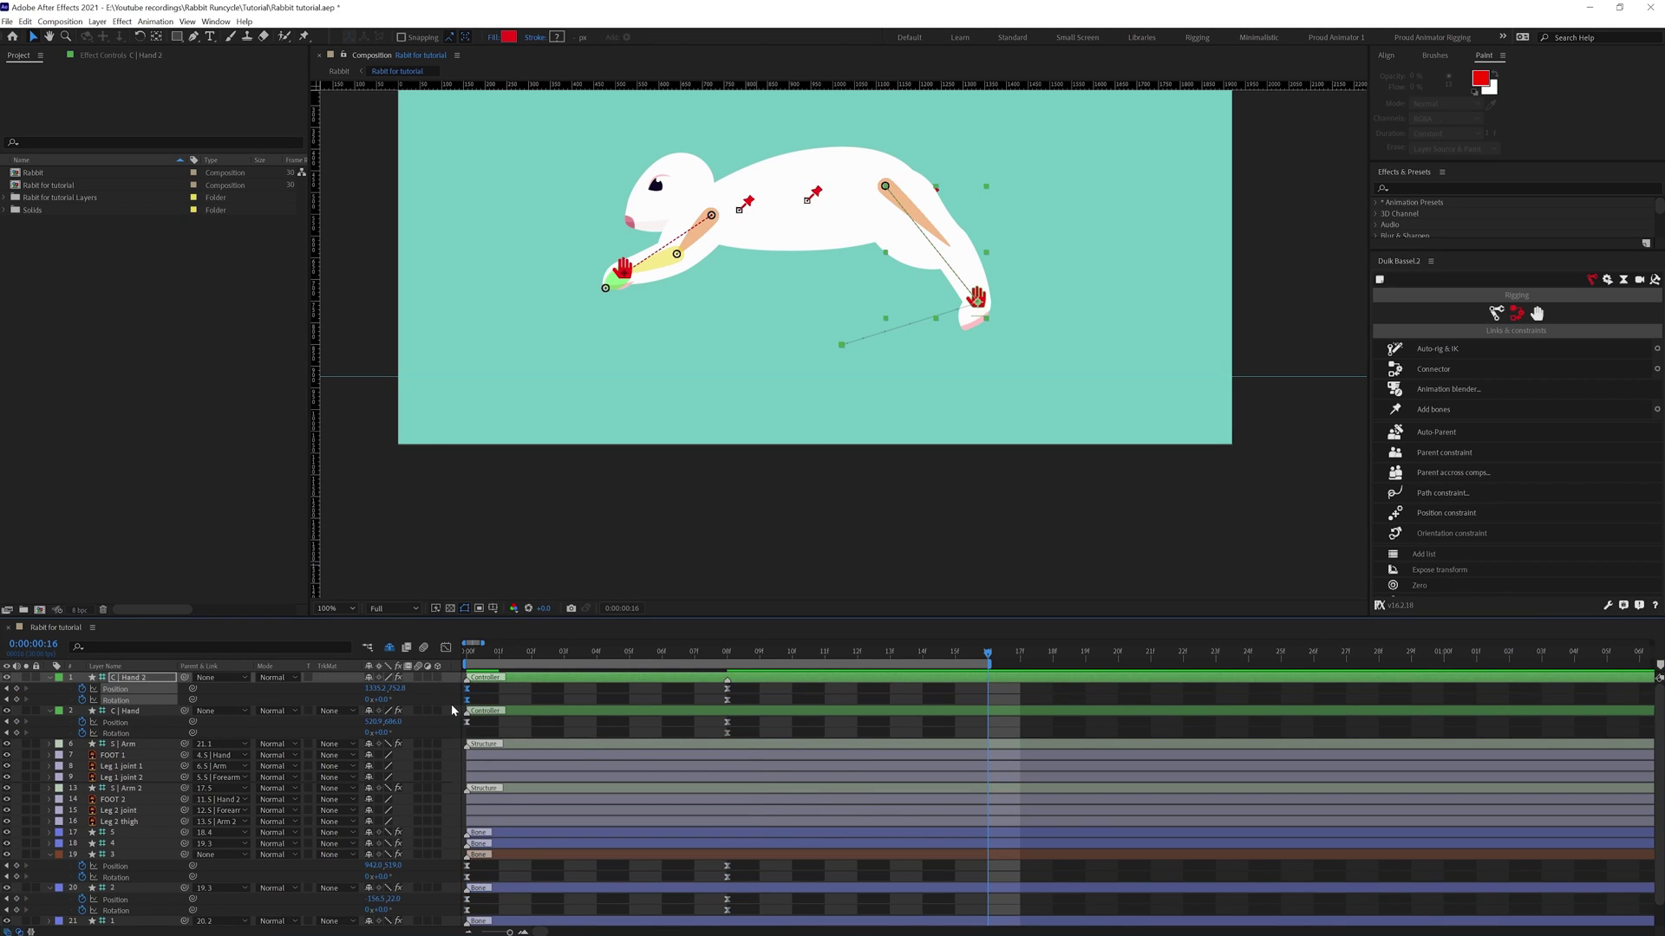
pyautogui.hotkey('ctrl', 'v')
pyautogui.click(437, 723)
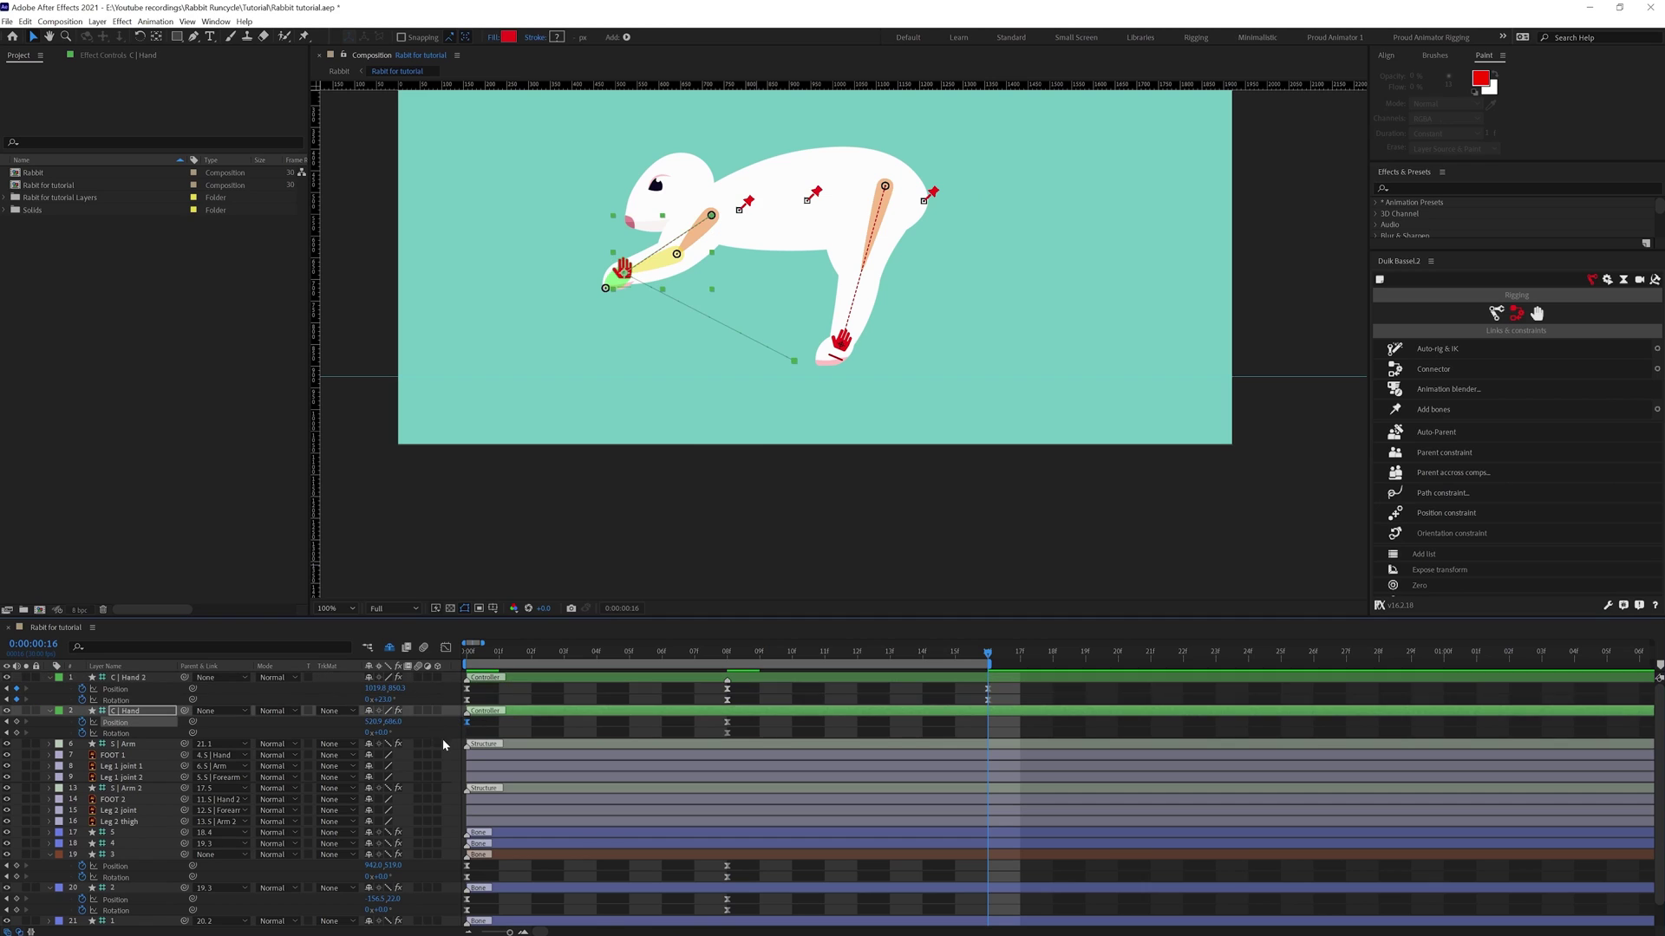
pyautogui.moveTo(487, 864)
pyautogui.mouseDown()
pyautogui.moveTo(441, 885)
pyautogui.moveTo(450, 917)
pyautogui.mouseUp()
pyautogui.hotkey('ctrl', 'c')
pyautogui.hotkey('ctrl', 'v')
pyautogui.hotkey('ctrl', 'c')
pyautogui.hotkey('ctrl', 'v')
pyautogui.scroll(-1, 799, 821)
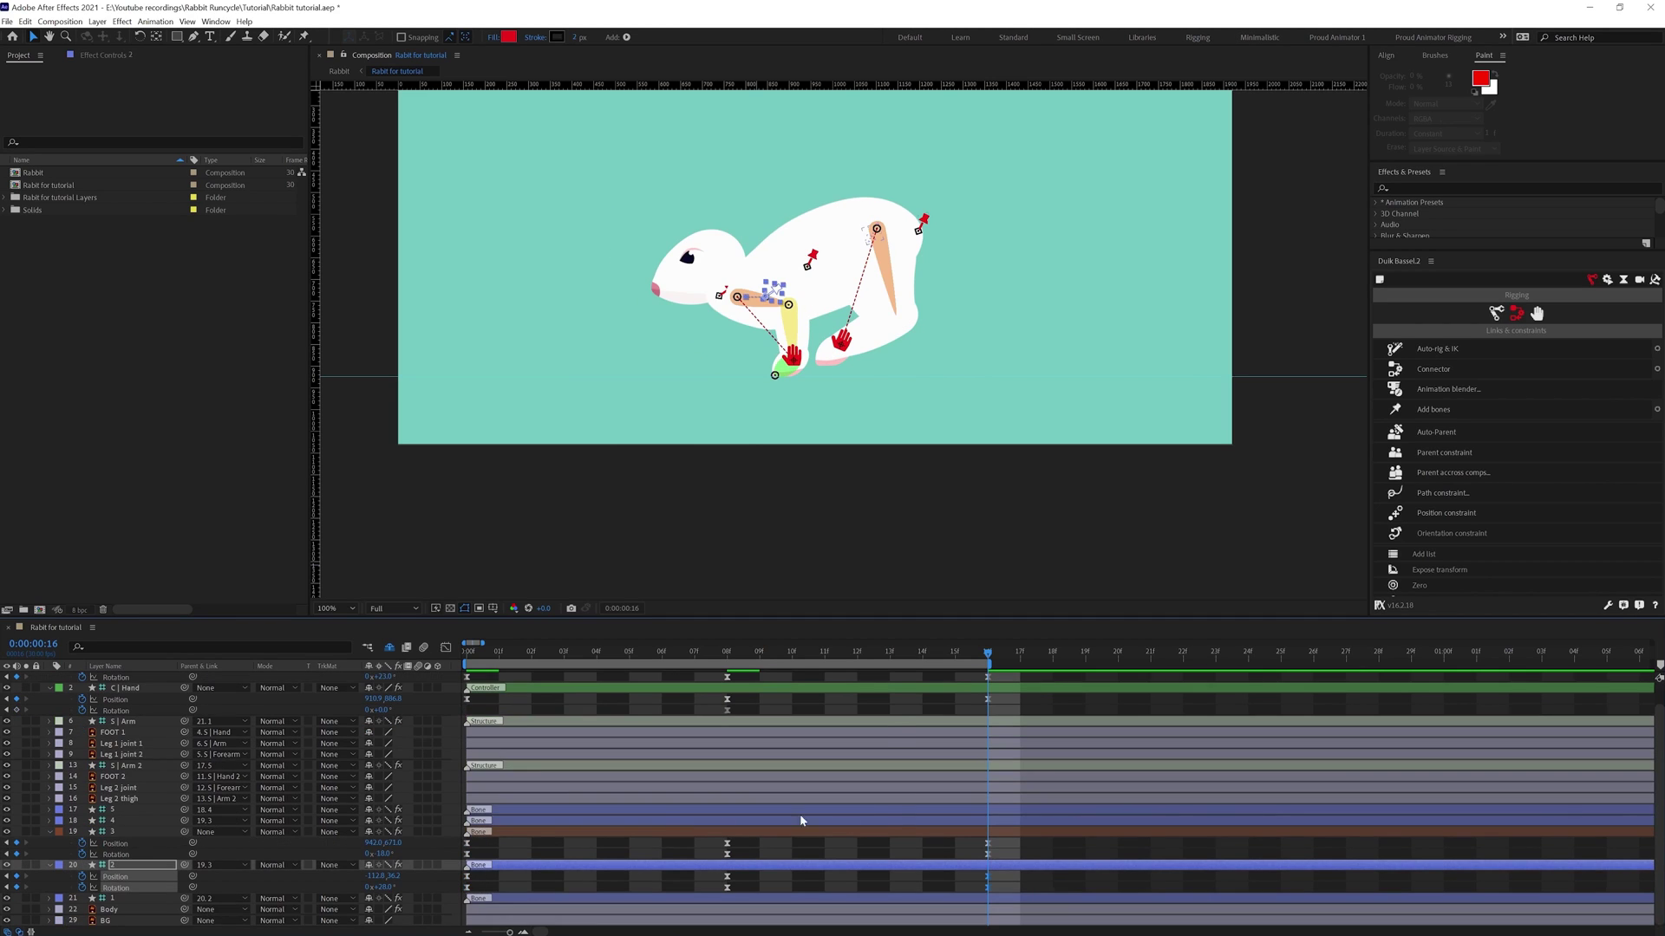
# Lower the hind foot controller C | Hand 2 to the ground at frames 0 and 3, with its frame 3 rotation at about 23°.
pyautogui.click(850, 326)
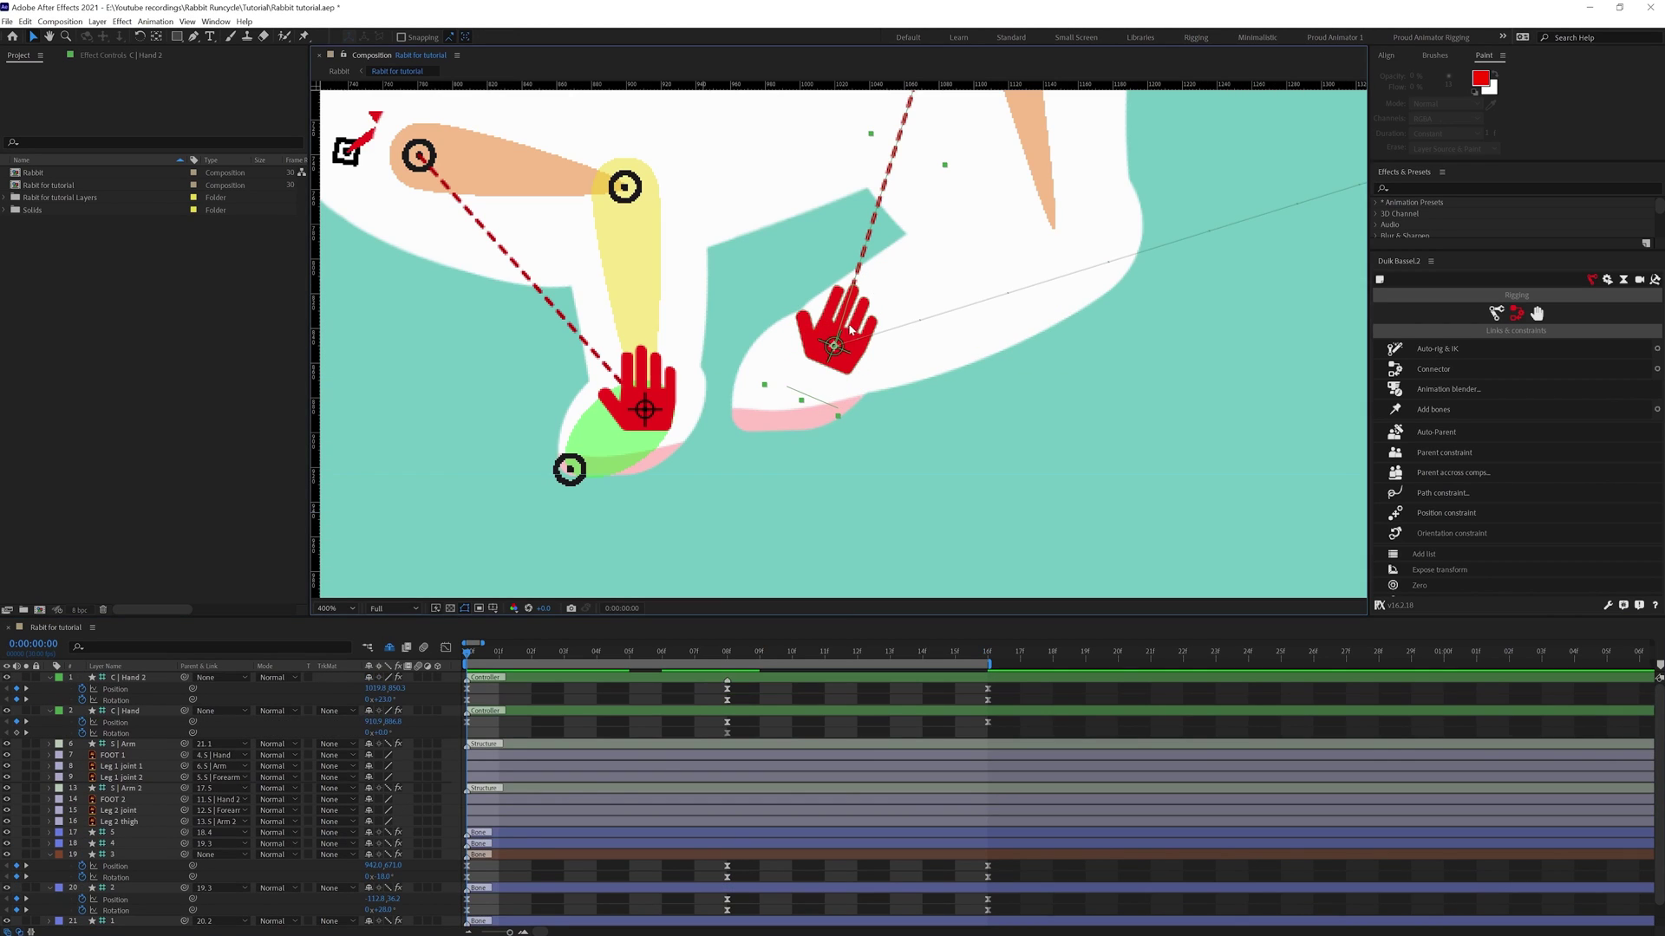
pyautogui.moveTo(851, 330); pyautogui.dragTo(829, 368)
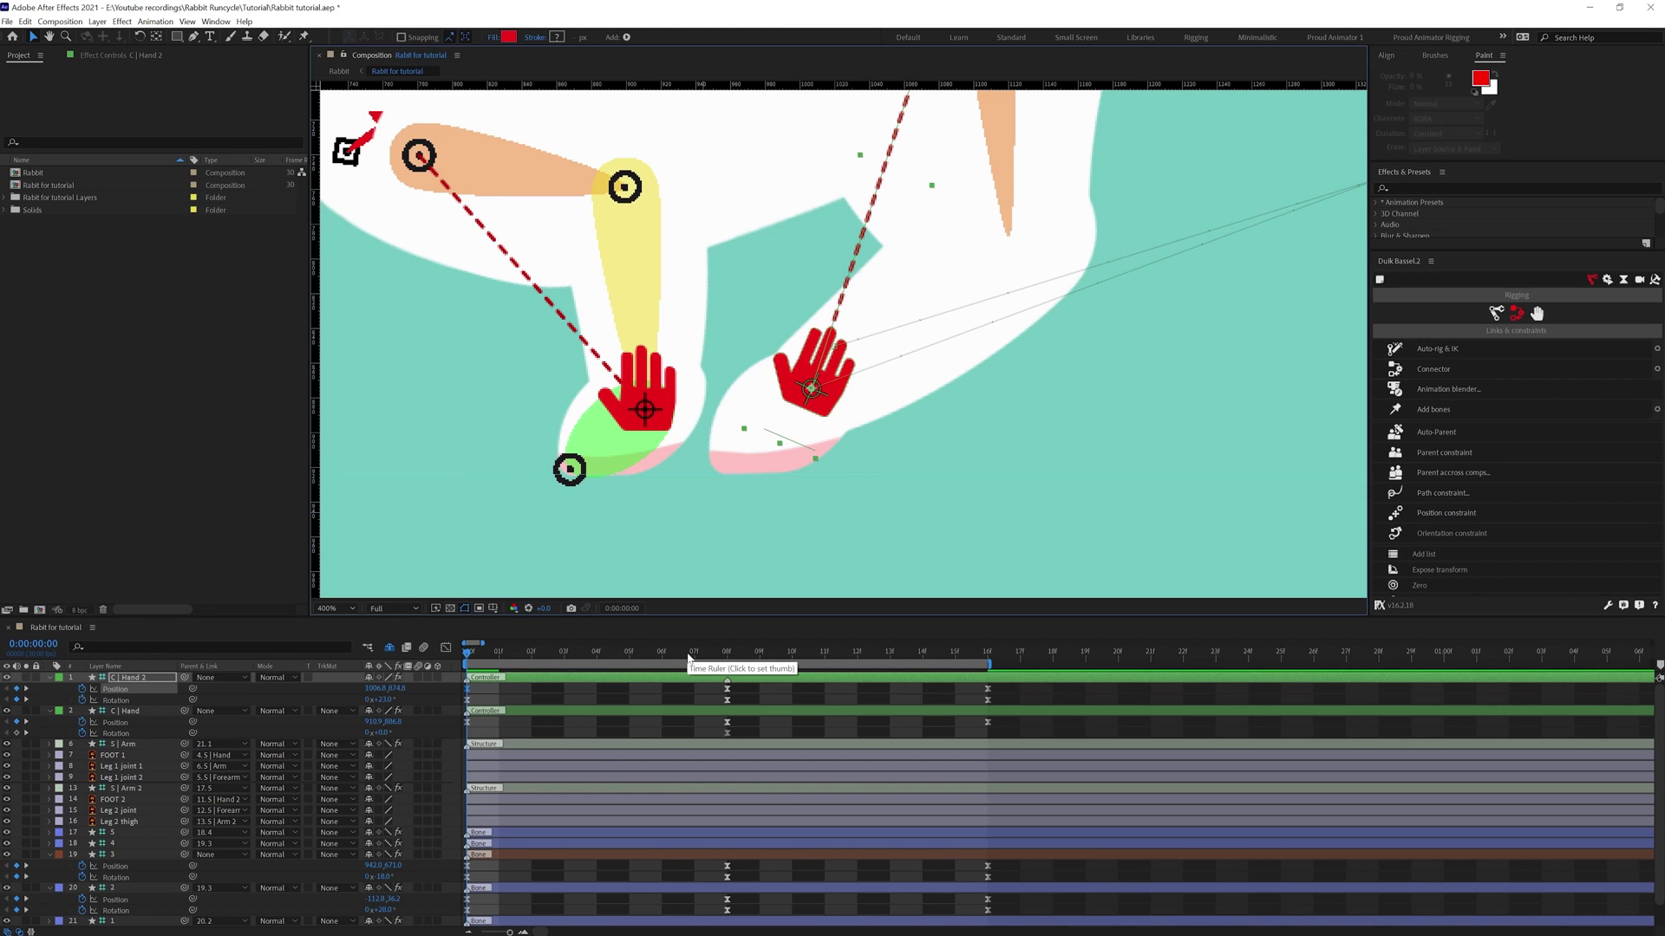
pyautogui.click(566, 653)
pyautogui.scroll(-2, 866, 397)
pyautogui.scroll(1, 907, 382)
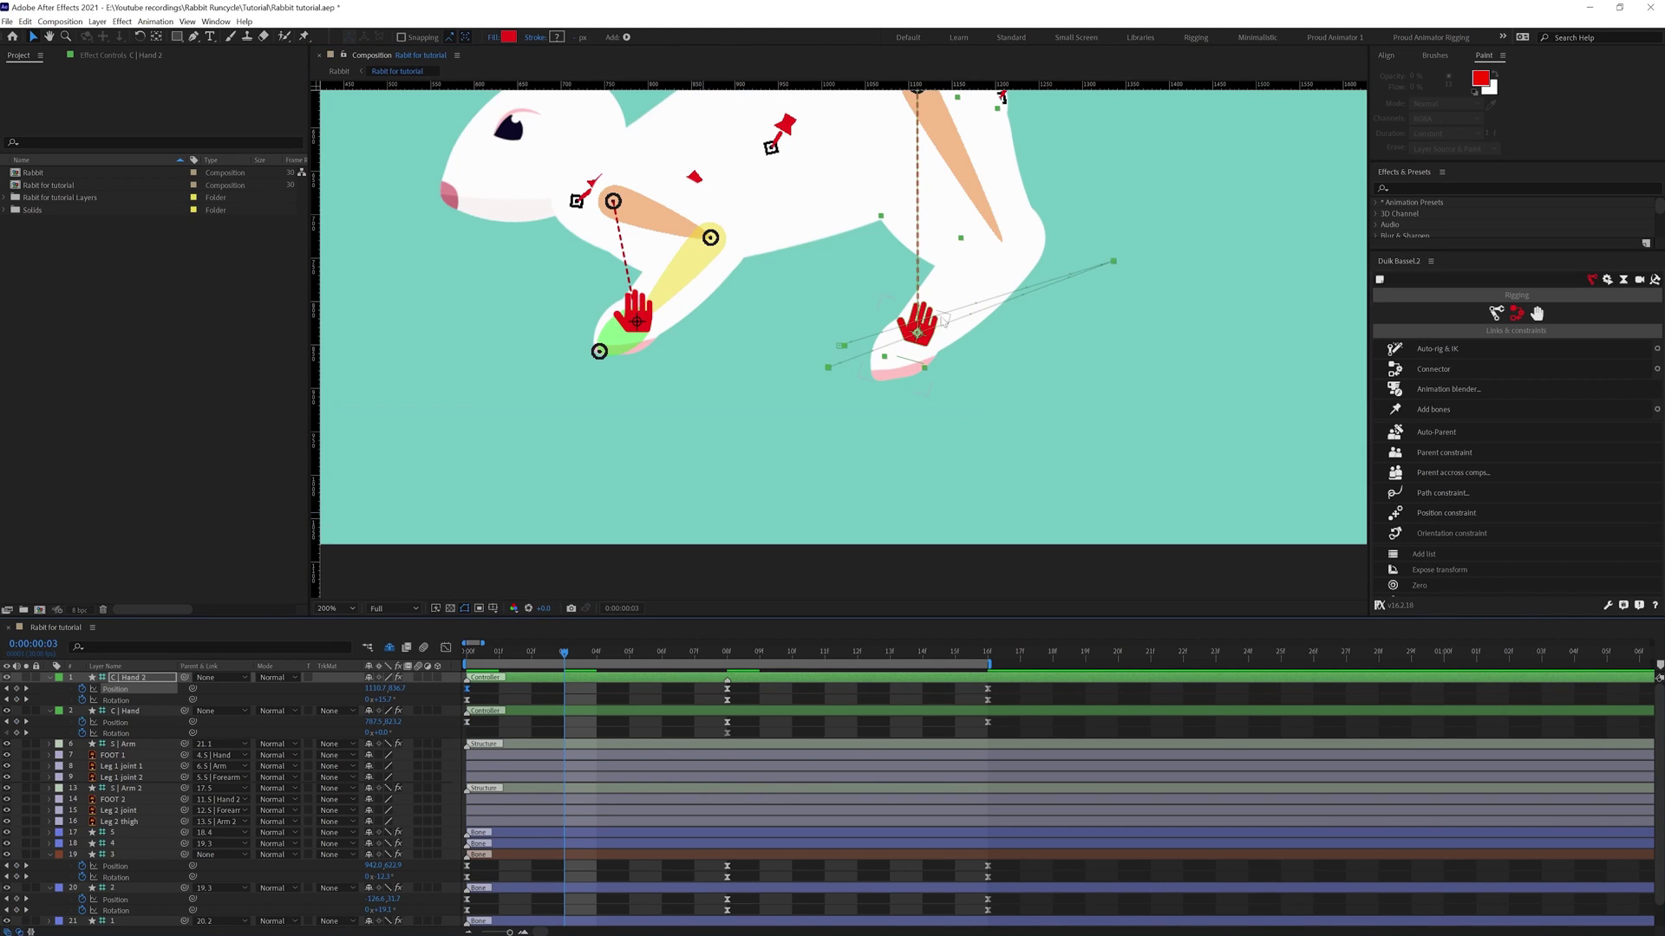
pyautogui.scroll(2, 944, 321)
pyautogui.moveTo(1002, 318); pyautogui.dragTo(1012, 379)
pyautogui.moveTo(388, 699); pyautogui.dragTo(395, 700)
pyautogui.scroll(-1, 843, 349)
pyautogui.scroll(2, 759, 418)
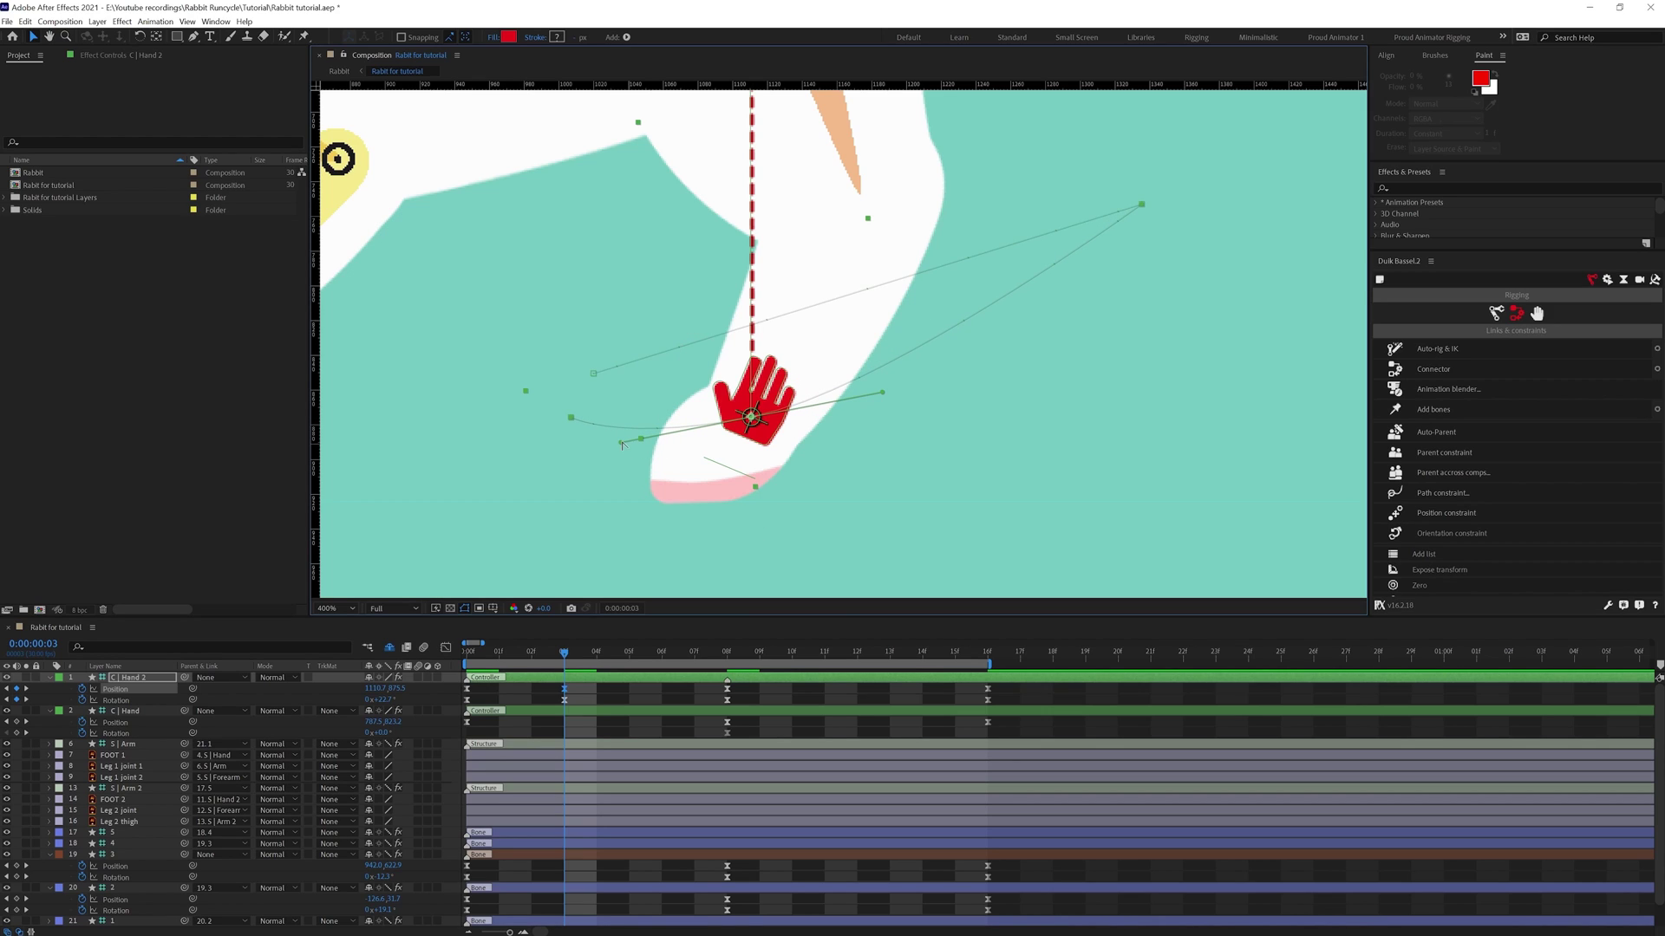
# Adjust the motion path tangents of C | Hand 2 at frames 3, 8 and 16 to curve the hind foot's path.
pyautogui.moveTo(656, 431); pyautogui.dragTo(970, 380)
pyautogui.moveTo(729, 657); pyautogui.dragTo(858, 657)
pyautogui.moveTo(1141, 205); pyautogui.dragTo(1168, 257)
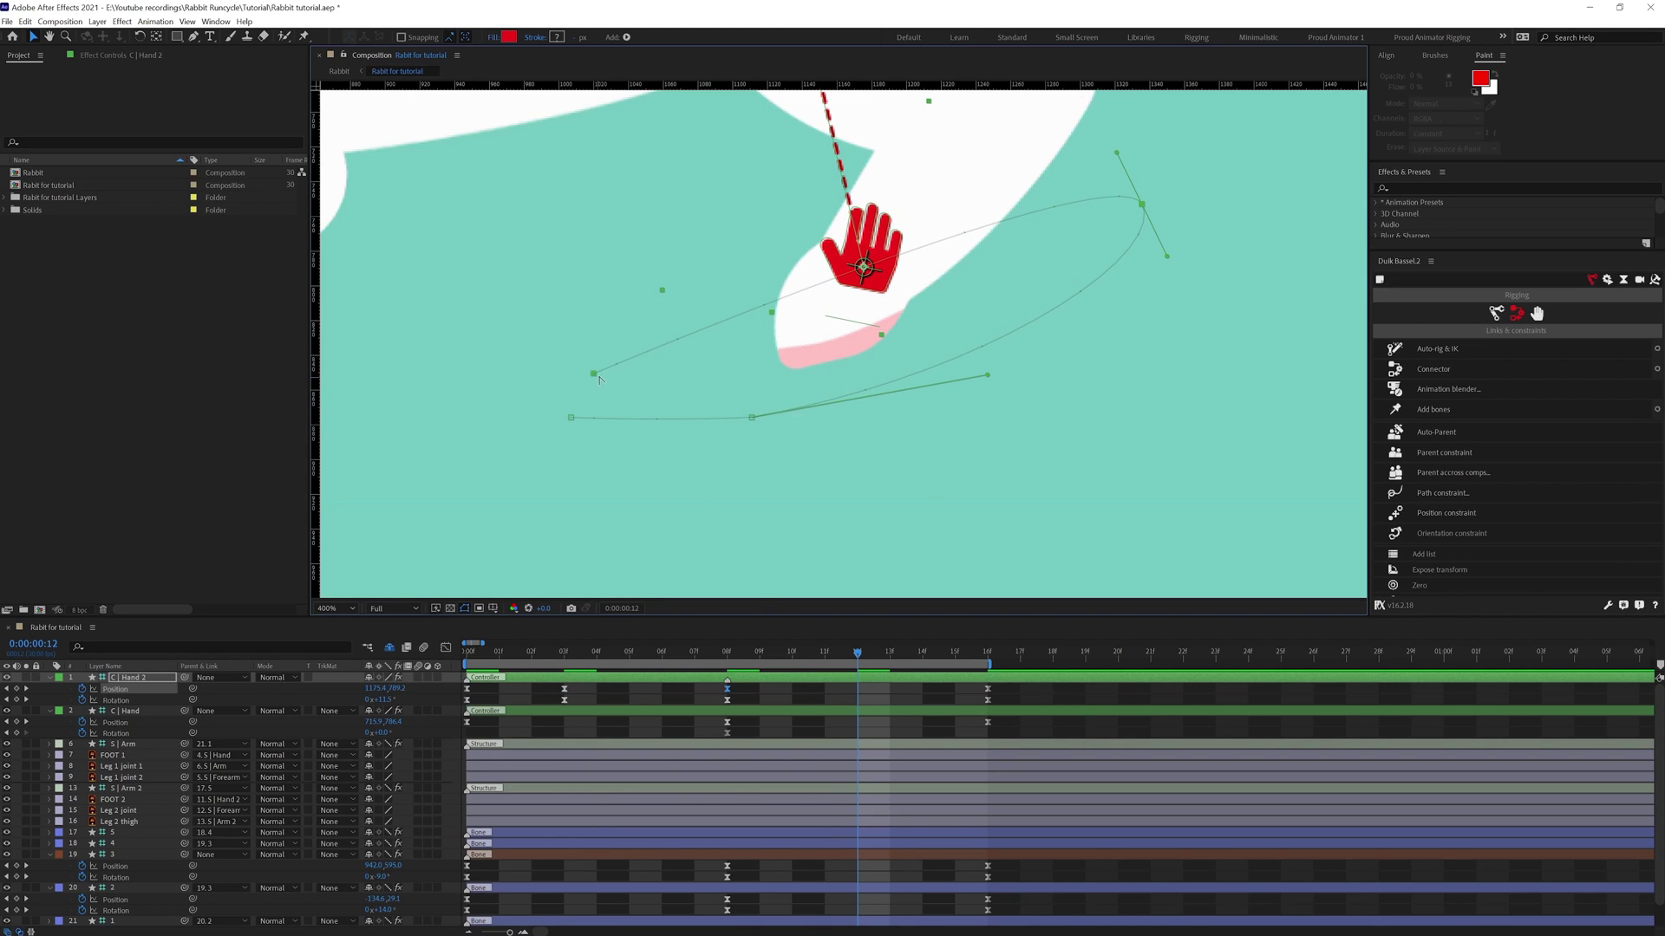
pyautogui.moveTo(655, 379); pyautogui.dragTo(668, 377)
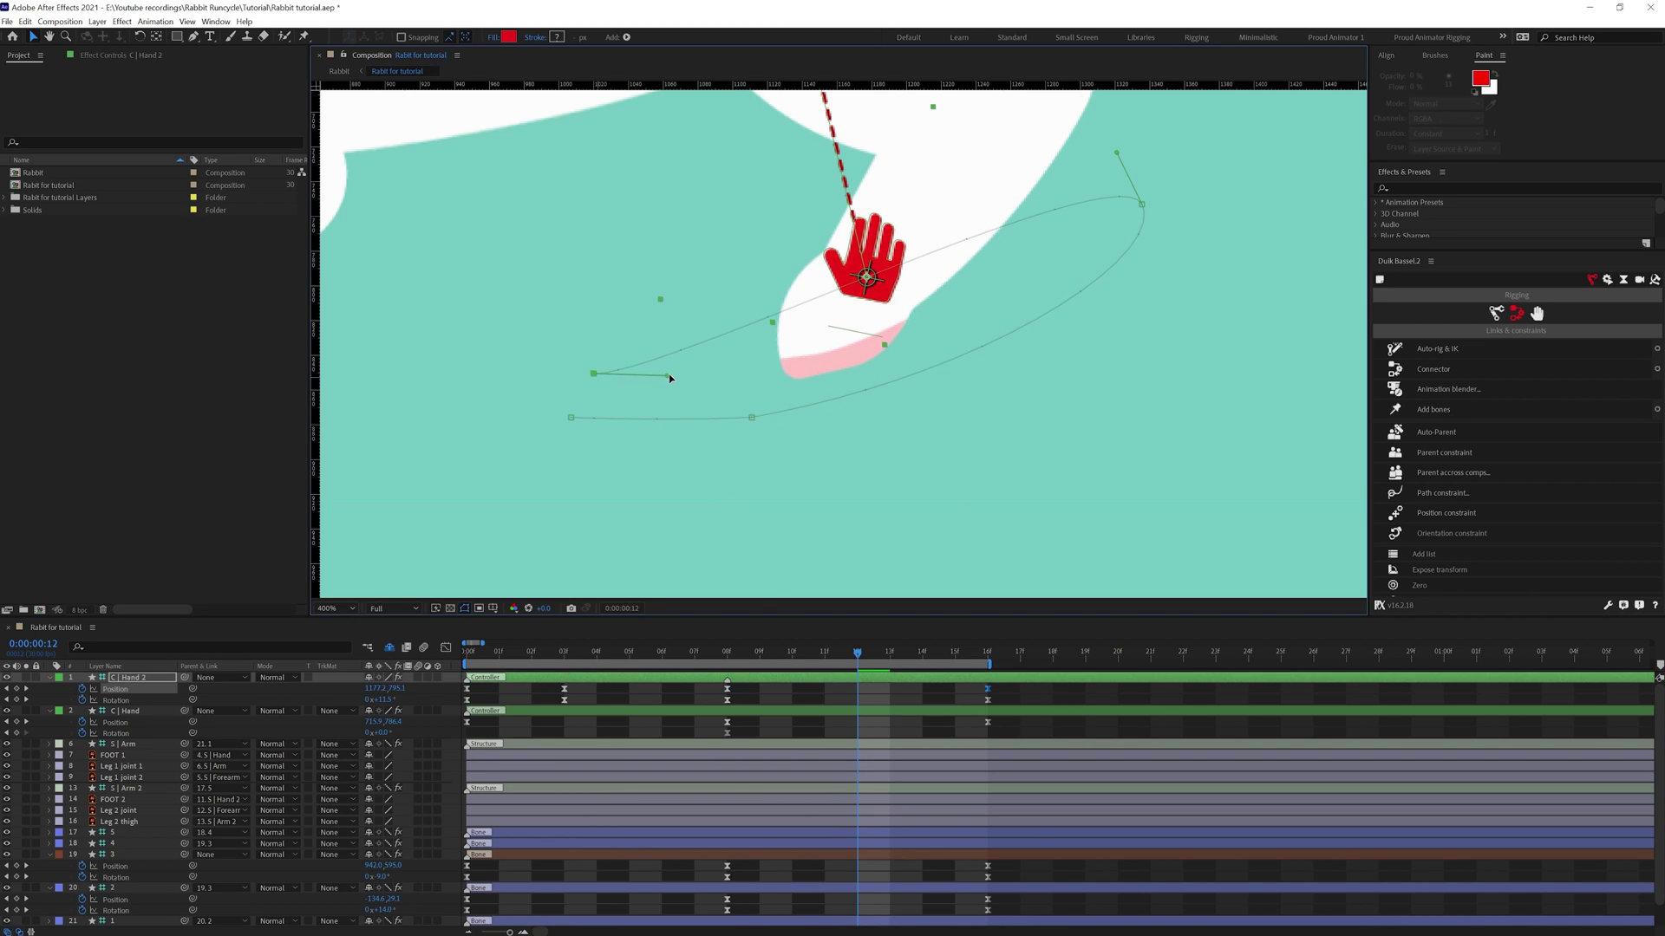
# Copy the position and rotation keyframes of C | Hand 2 from frame 0 to frame 16.
pyautogui.click(990, 657)
pyautogui.moveTo(482, 683); pyautogui.dragTo(451, 701)
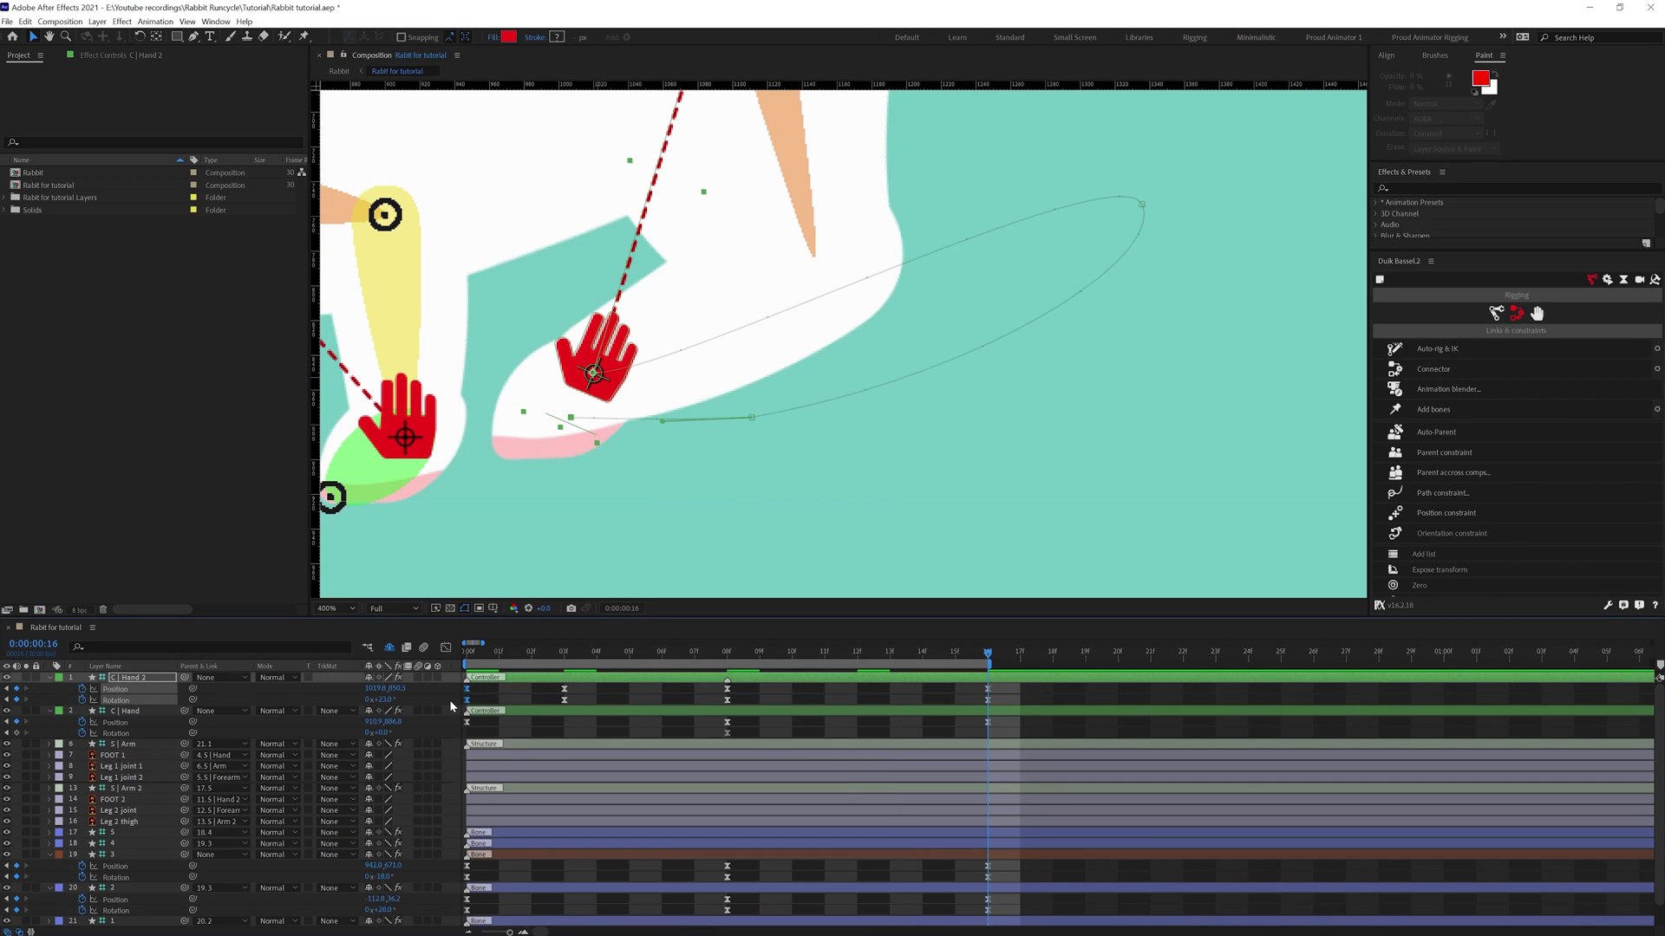
pyautogui.hotkey('ctrl', 'c')
pyautogui.hotkey('ctrl', 'v')
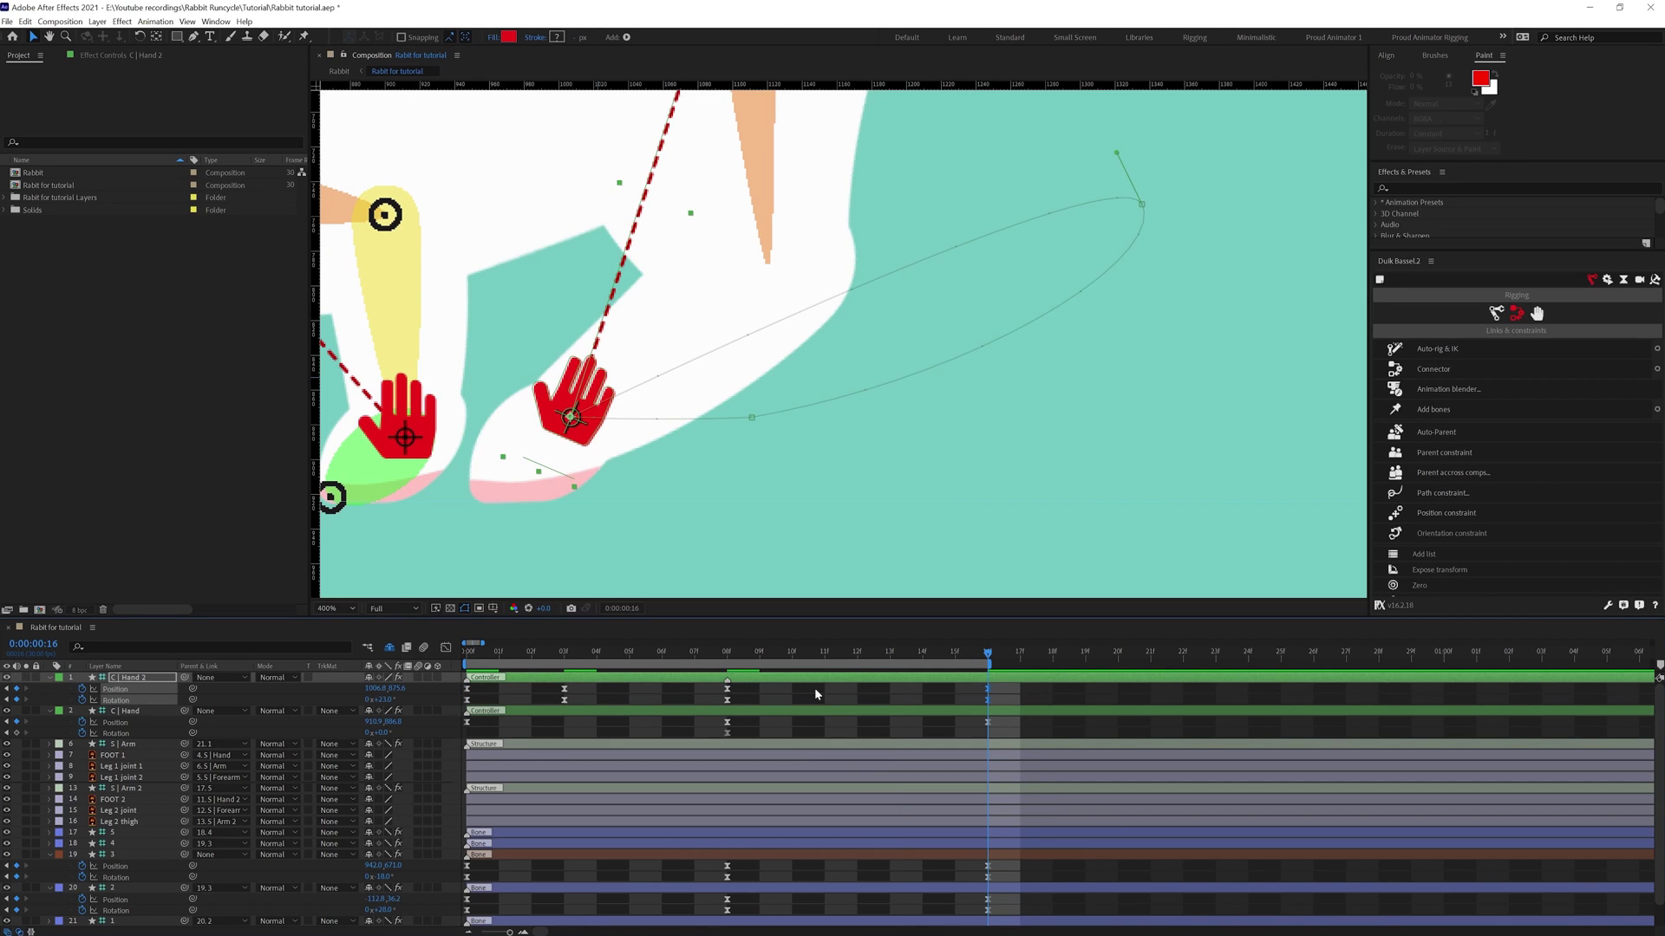
# At frame 12, raise the hind foot controller C | Hand 2 slightly to round out its return path.
pyautogui.press('j')
pyautogui.scroll(-1, 1198, 279)
pyautogui.click(857, 654)
pyautogui.moveTo(845, 304); pyautogui.dragTo(851, 276)
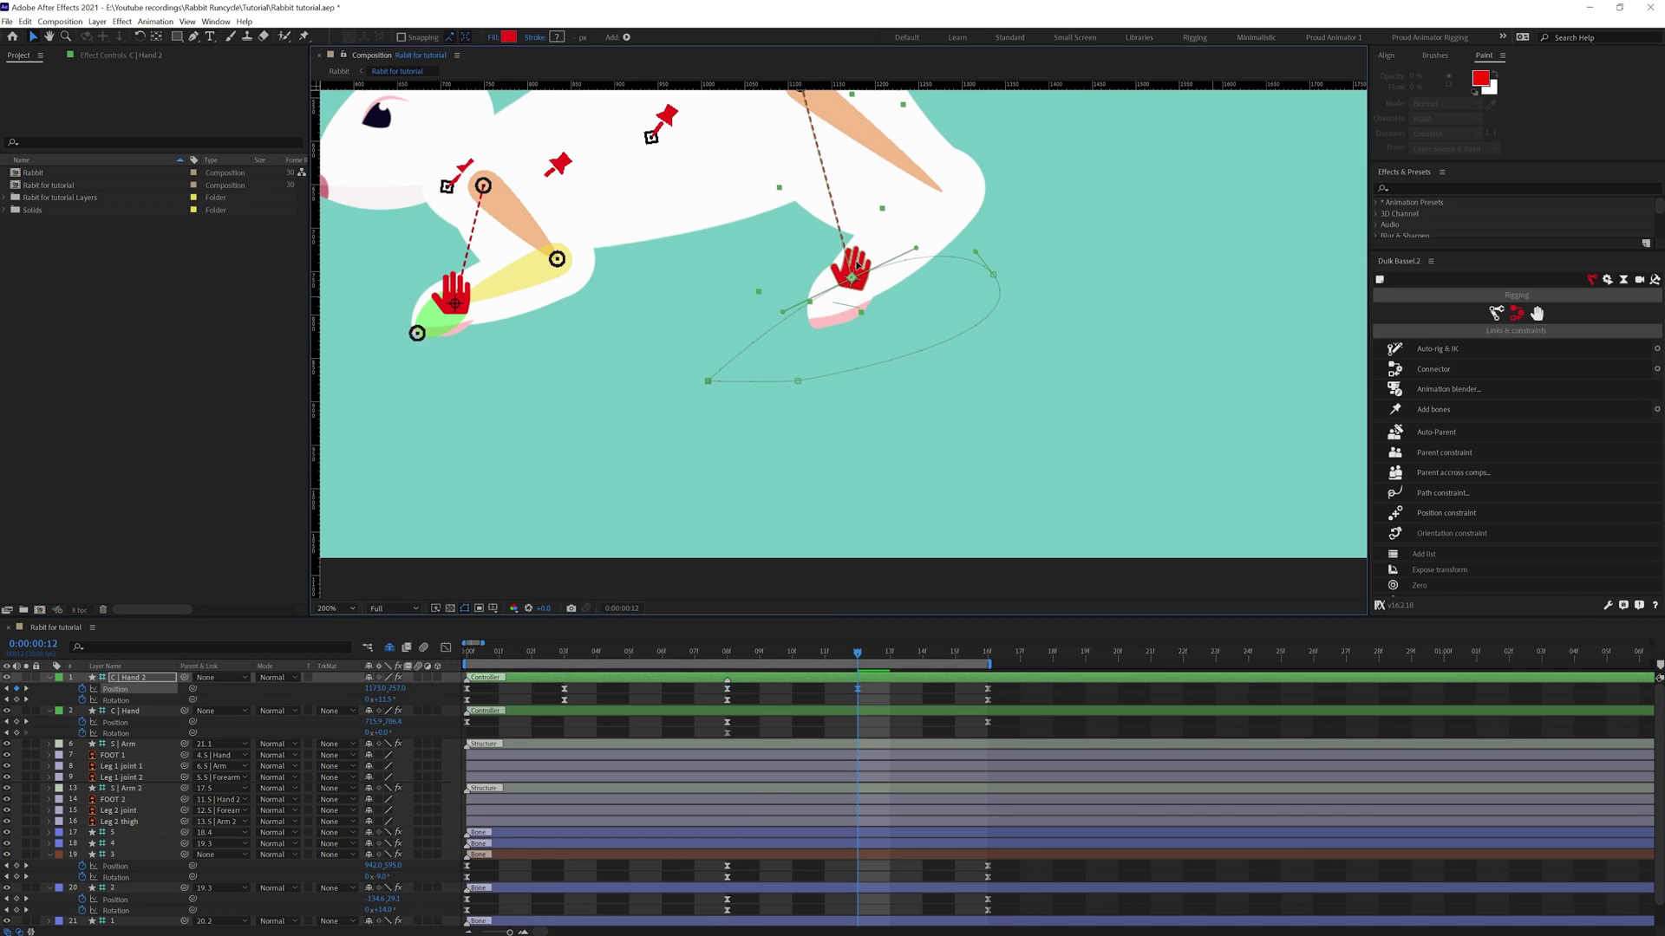
pyautogui.click(728, 655)
pyautogui.scroll(-3, 896, 492)
pyautogui.press('Home')
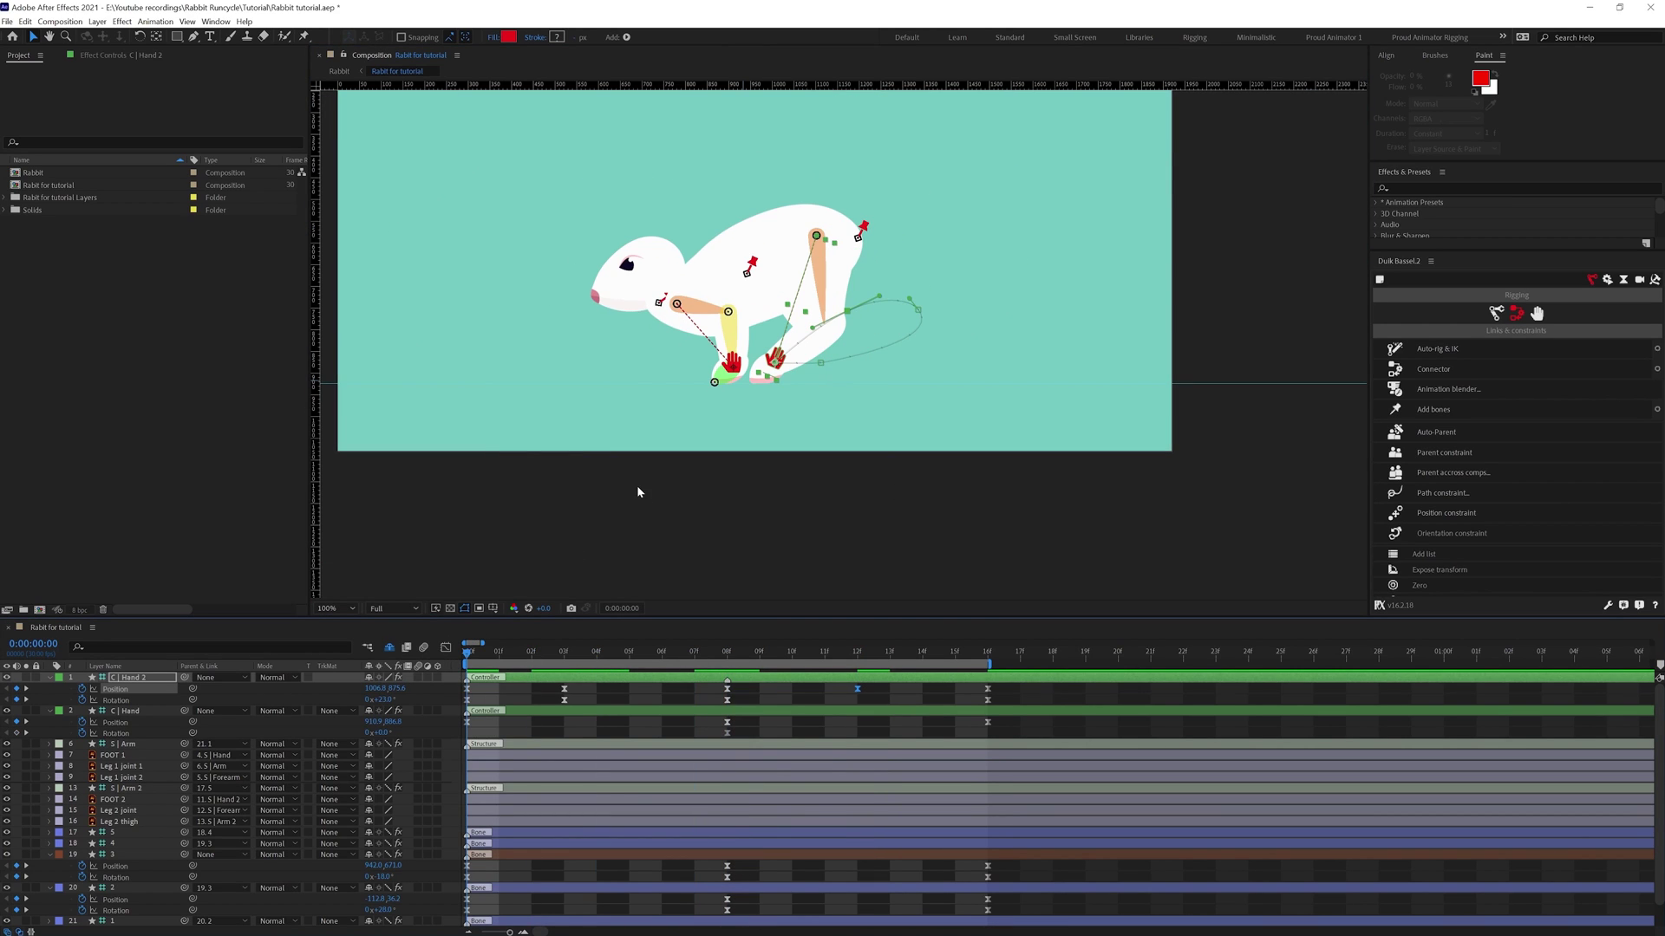
# Keyframe the rotation of the front foot controller C | Hand at 0° on frames 0 and 16 and about 23° on frame 8.
pyautogui.scroll(5, 636, 486)
pyautogui.scroll(-2, 608, 507)
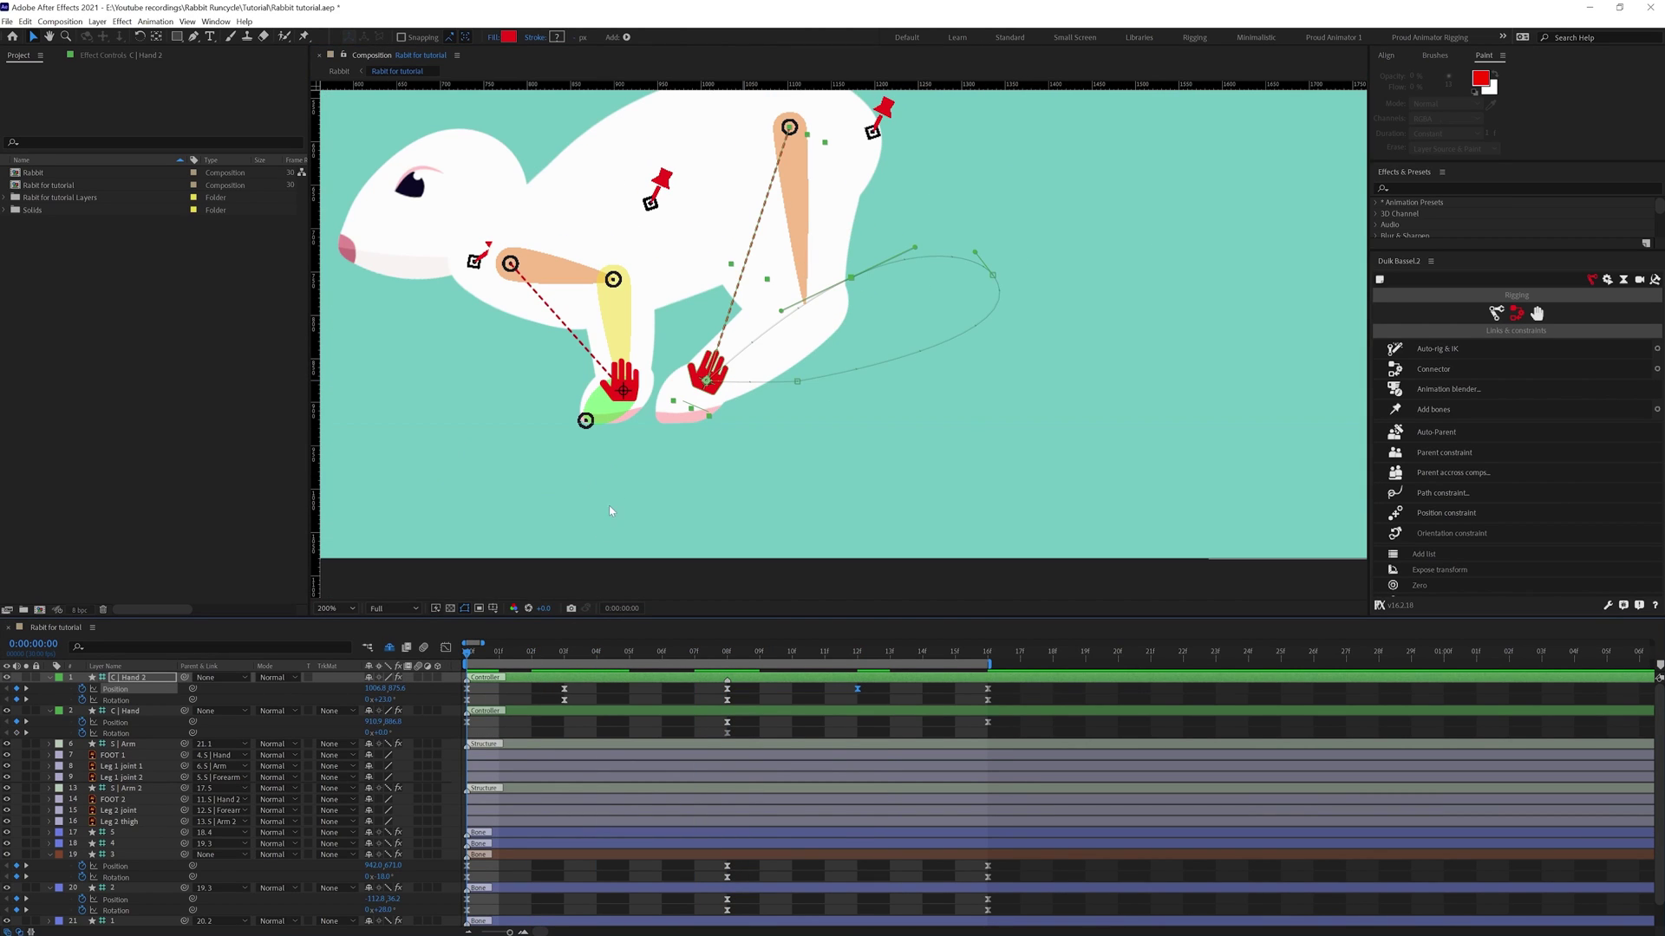
pyautogui.click(512, 714)
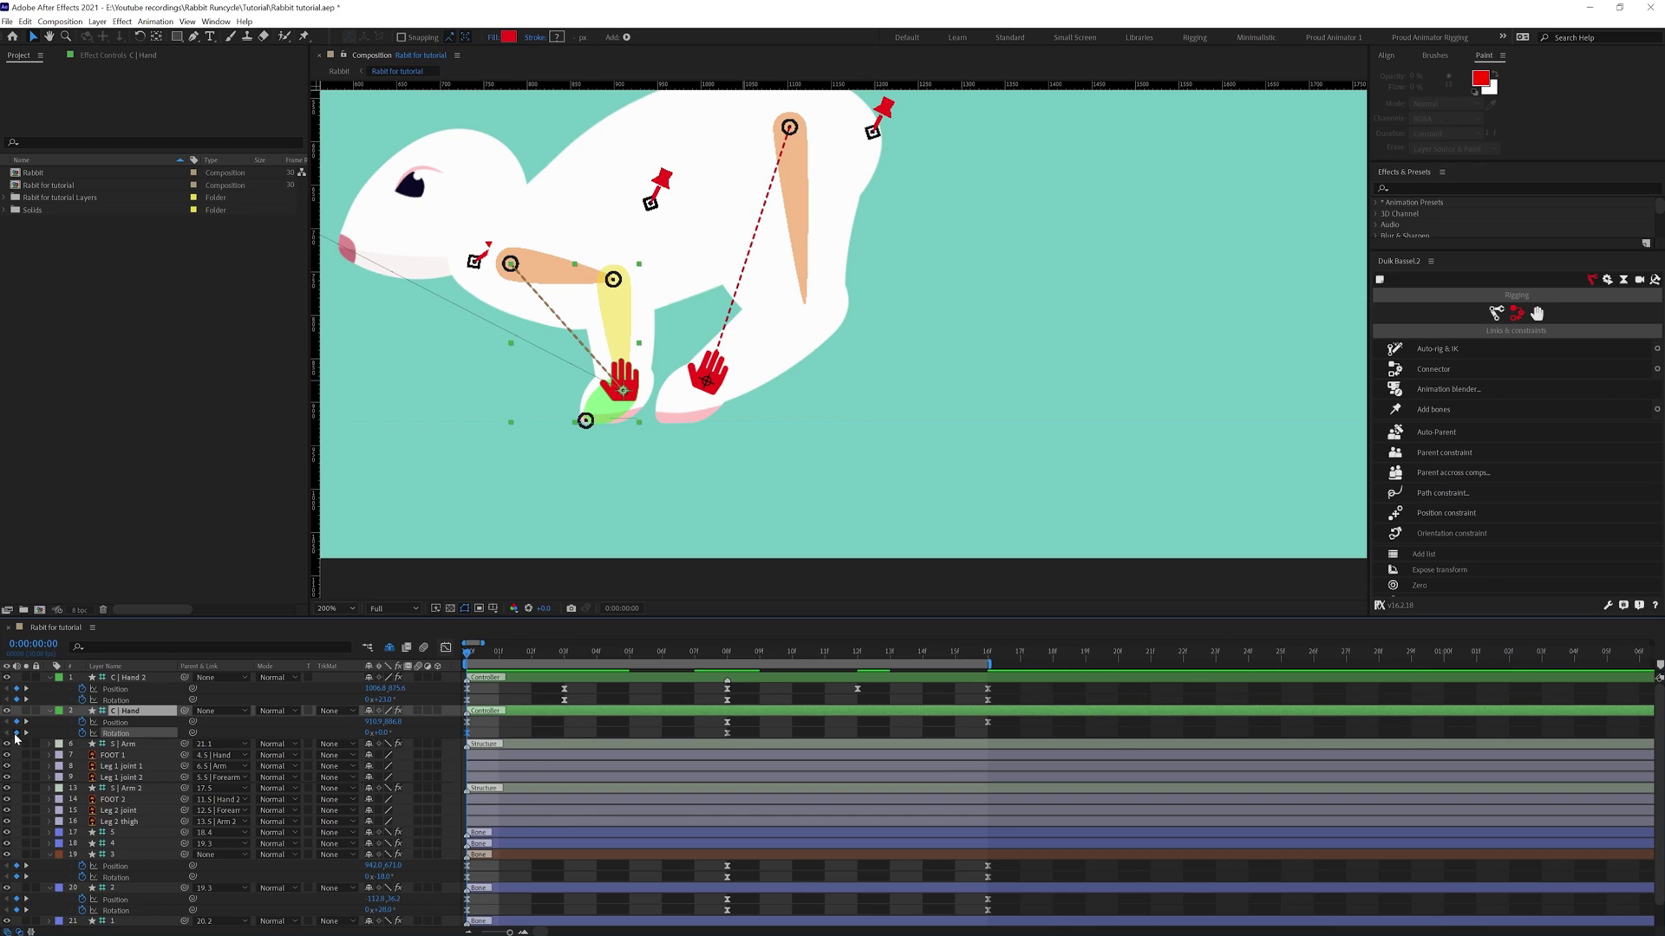
pyautogui.click(991, 661)
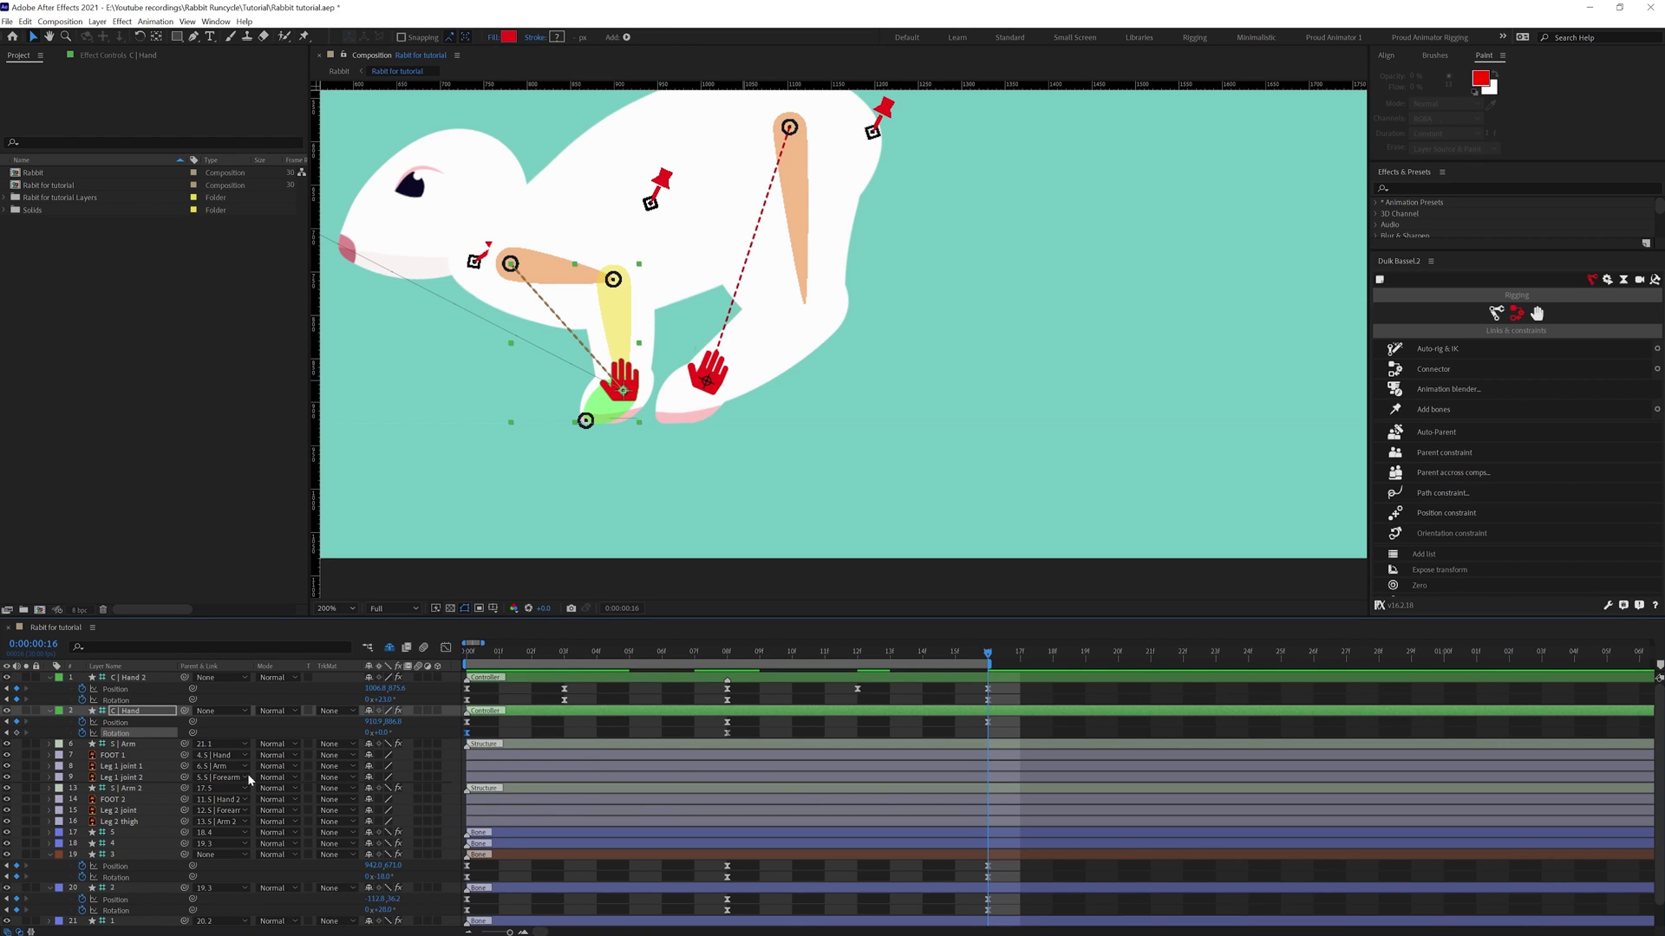
pyautogui.click(731, 658)
pyautogui.press(',')
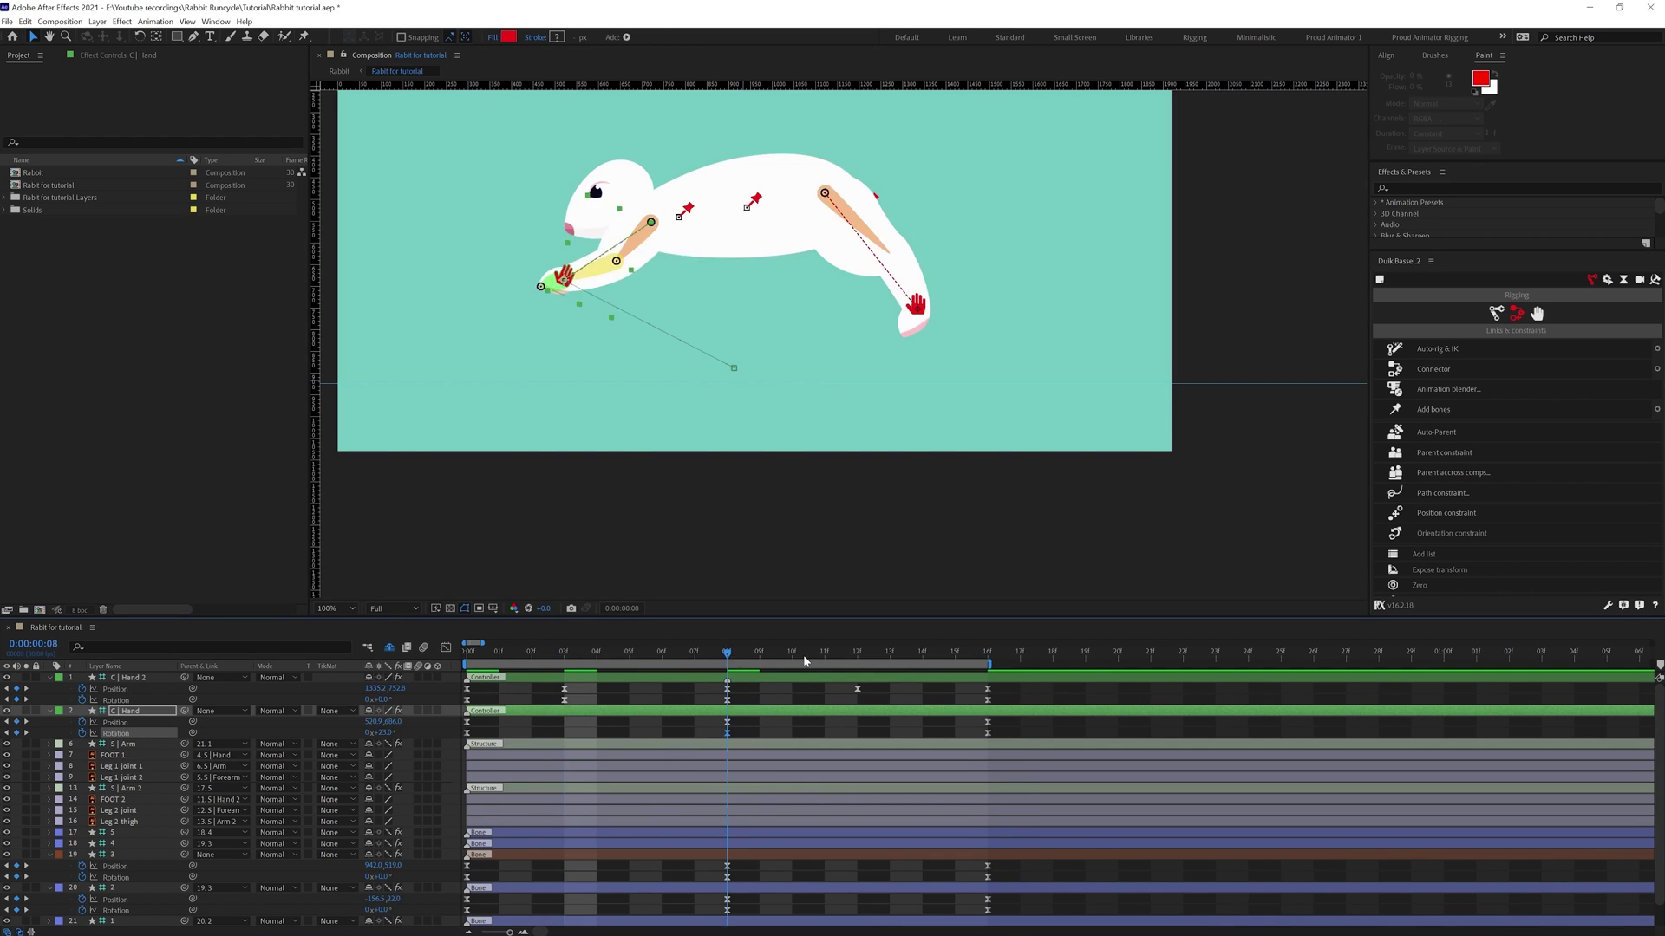
# Bend the motion path of C | Hand into a loop by pulling out tangents at its ground and stretched keyframes.
pyautogui.moveTo(735, 371); pyautogui.dragTo(769, 323)
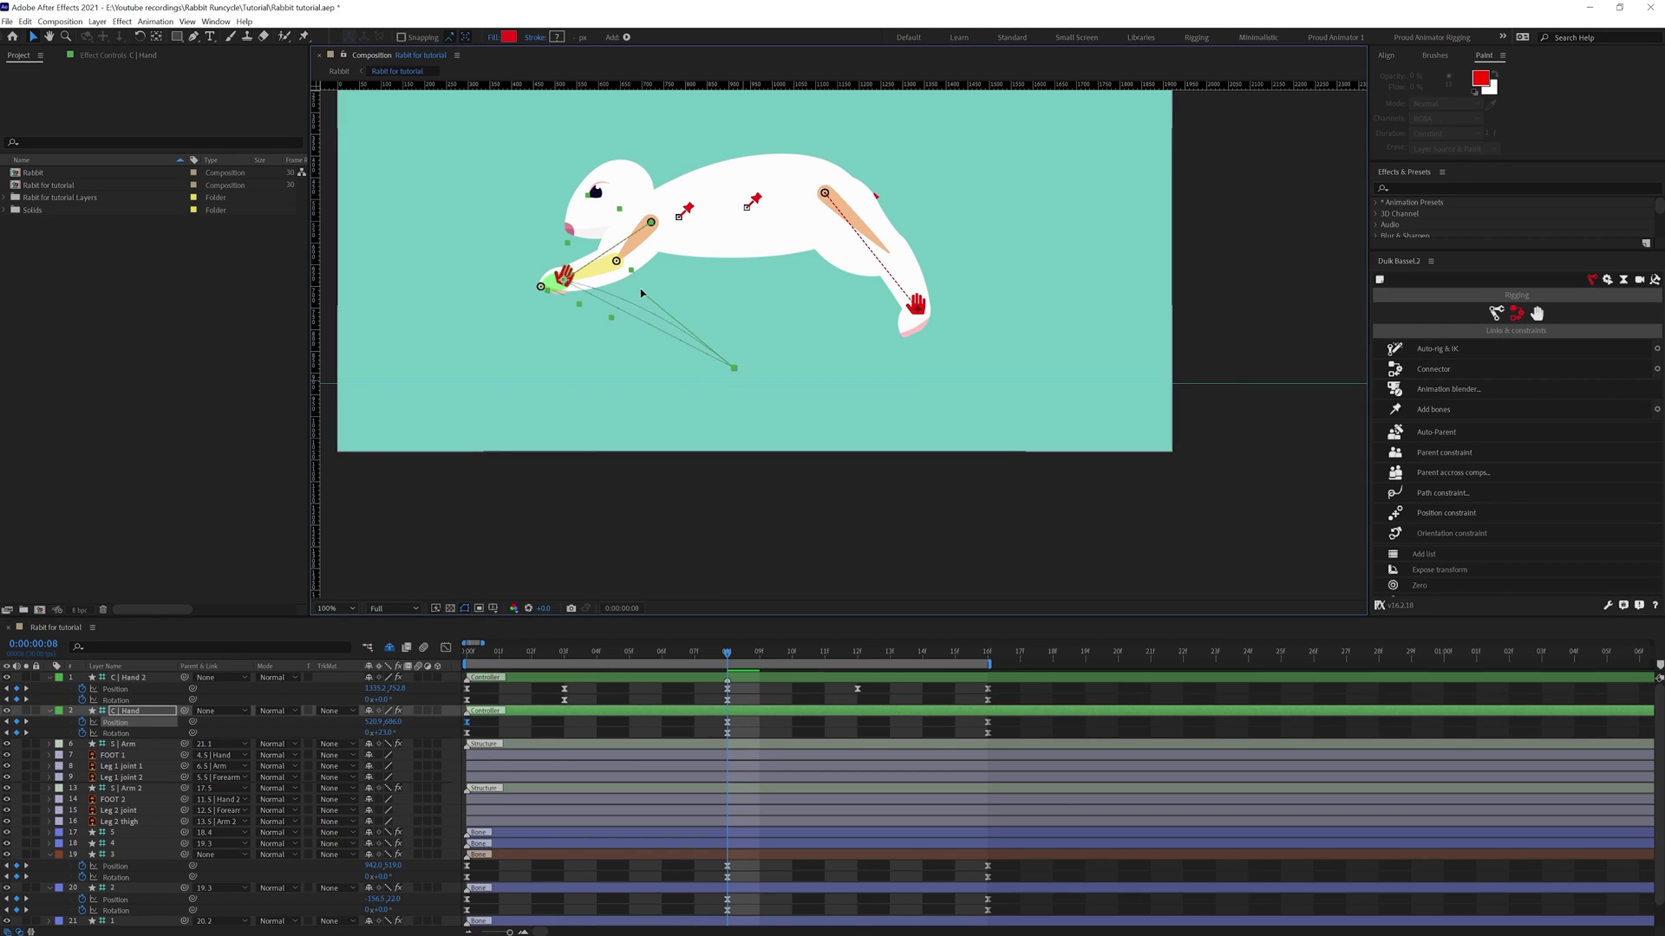
pyautogui.moveTo(579, 303); pyautogui.dragTo(549, 320)
pyautogui.moveTo(640, 286)
pyautogui.mouseDown()
pyautogui.moveTo(650, 367)
pyautogui.moveTo(684, 319)
pyautogui.moveTo(661, 311)
pyautogui.mouseUp()
pyautogui.click(564, 282)
# Play back the run cycle from frame 0 to review the foot motion.
pyautogui.click(768, 701)
pyautogui.click(564, 689)
pyautogui.moveTo(498, 655); pyautogui.dragTo(442, 661)
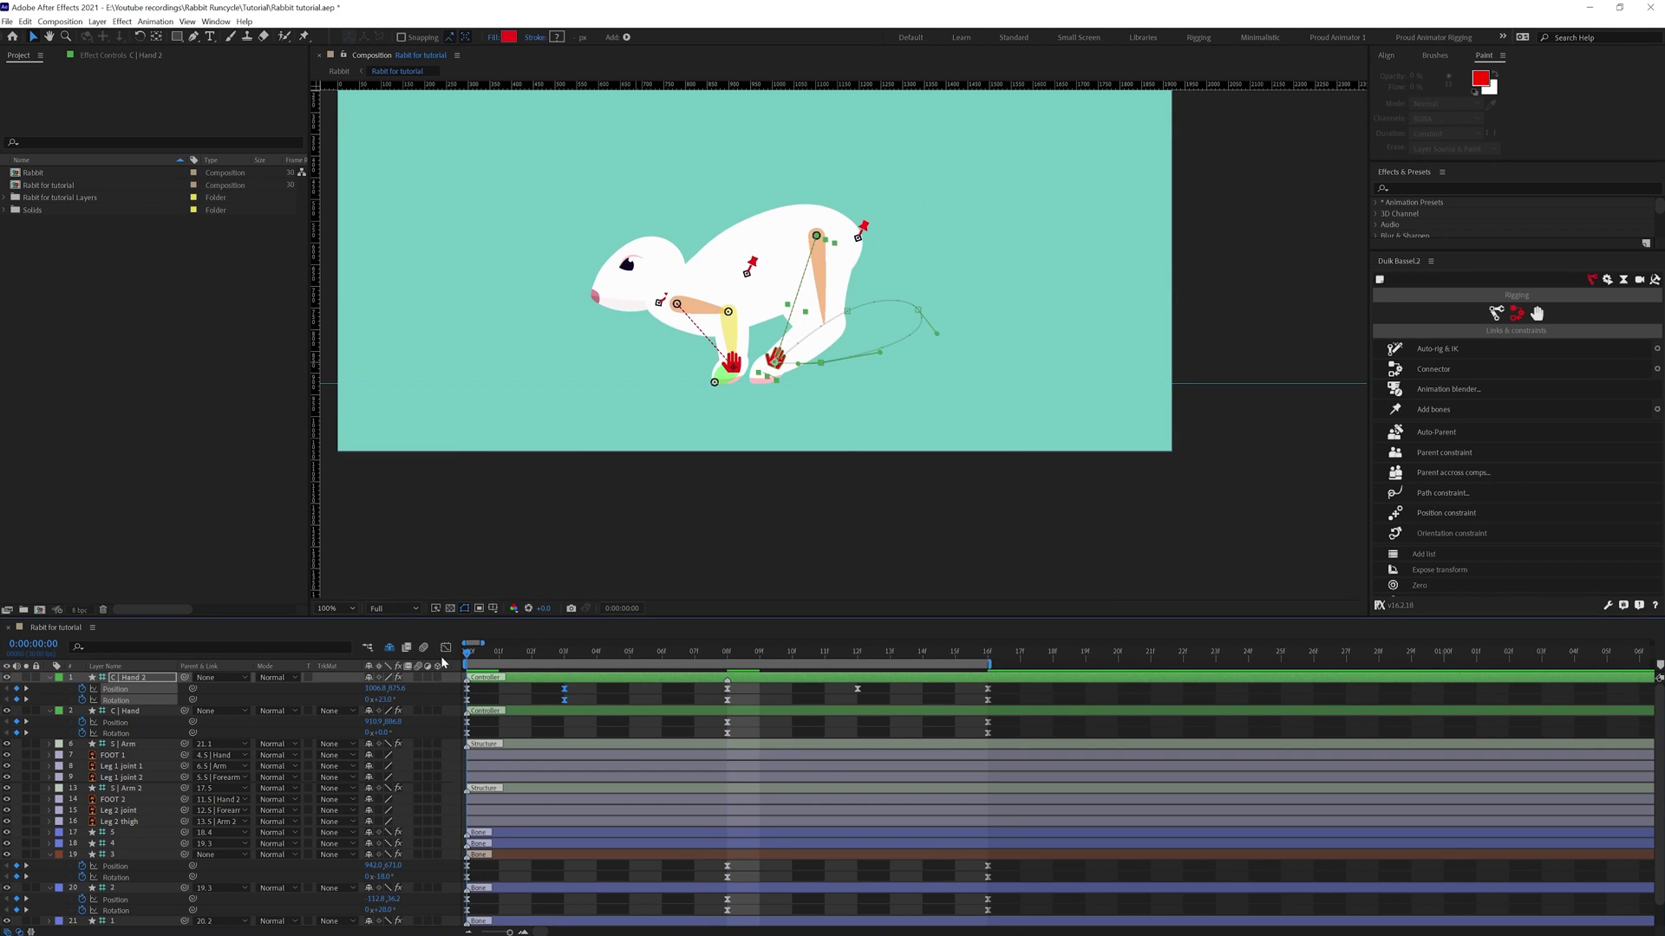
pyautogui.click(518, 703)
pyautogui.press('space')
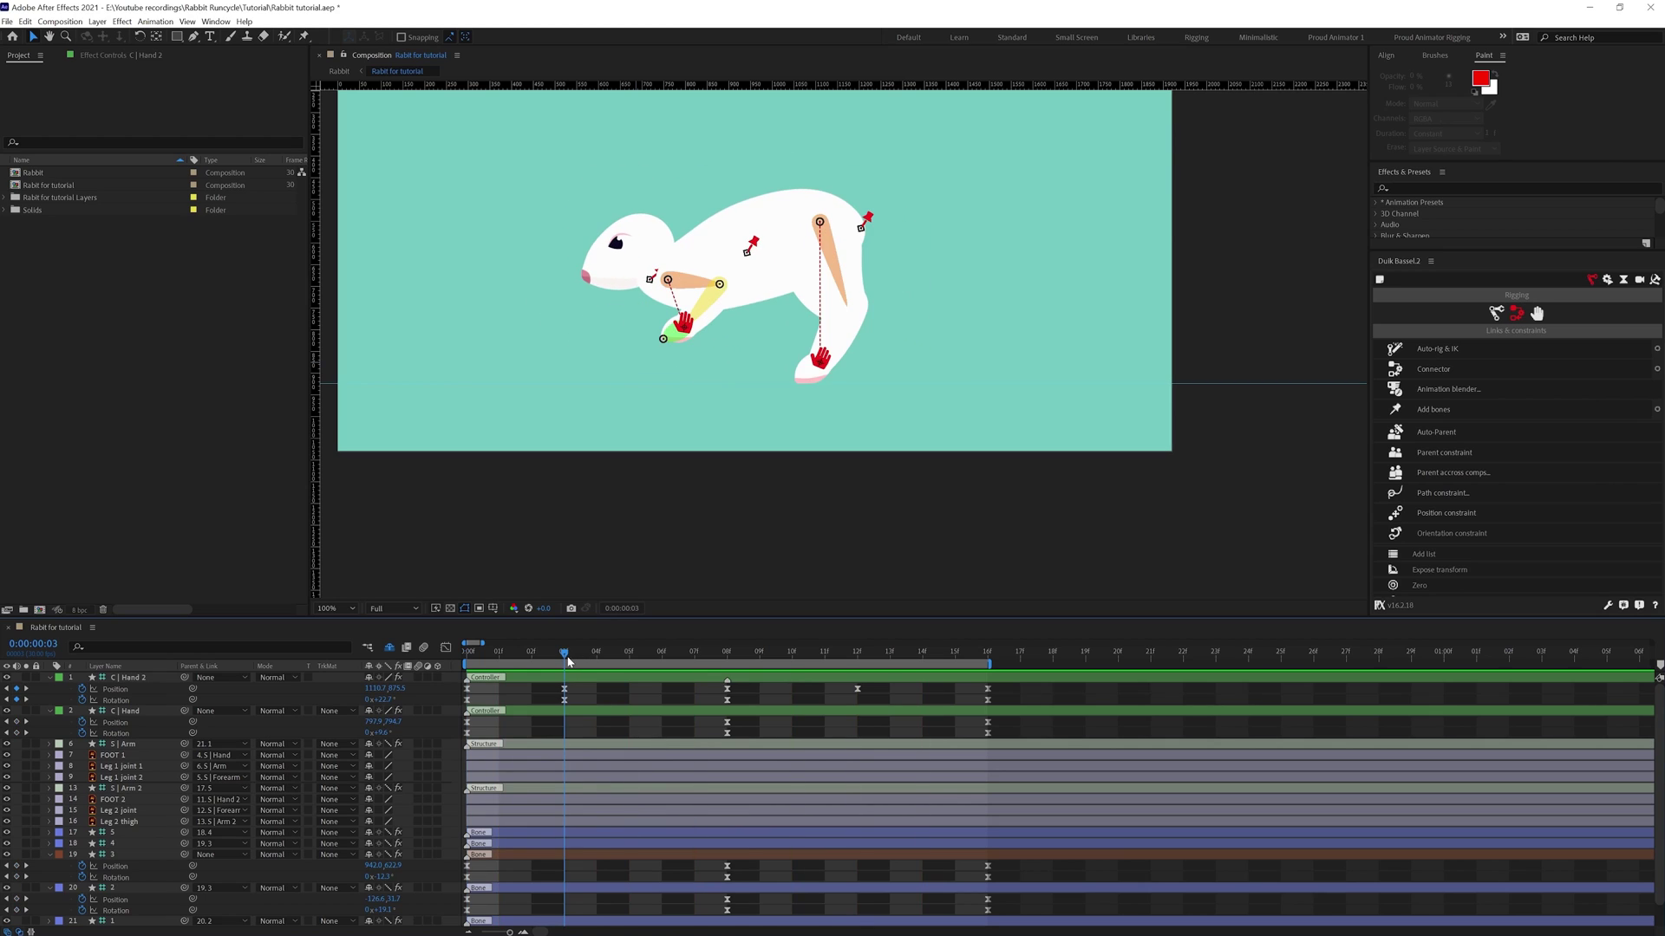
pyautogui.press('space')
# Reshape C | Hand's motion path between its ground and stretched keyframes and play back the run cycle.
pyautogui.click(599, 682)
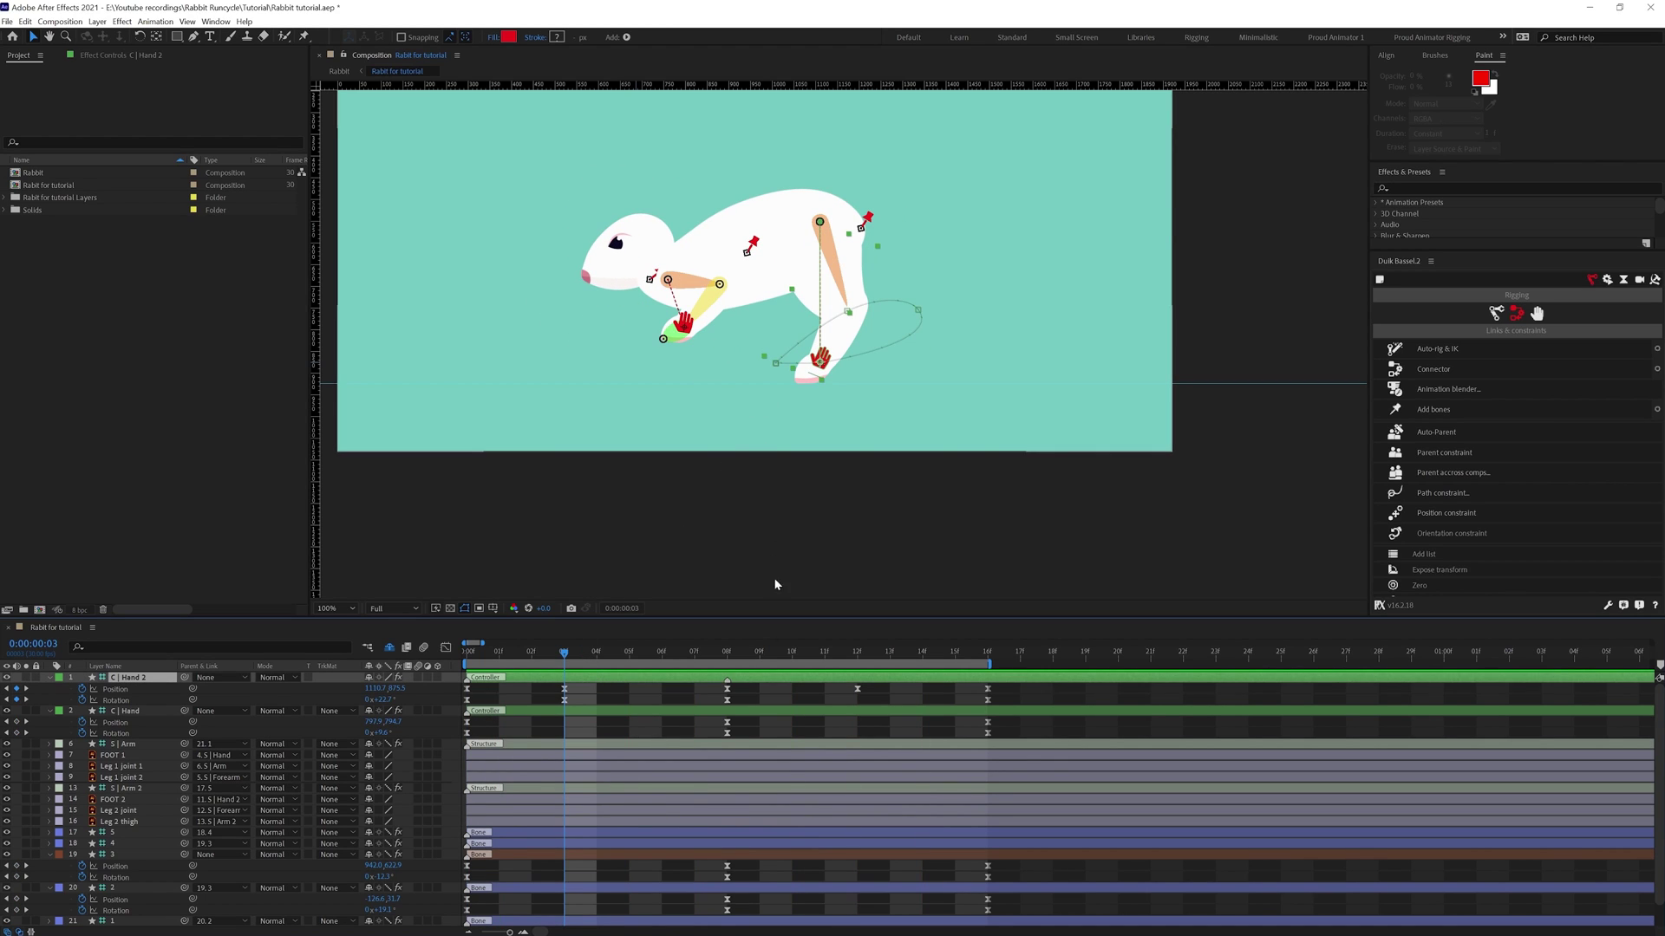
pyautogui.click(683, 325)
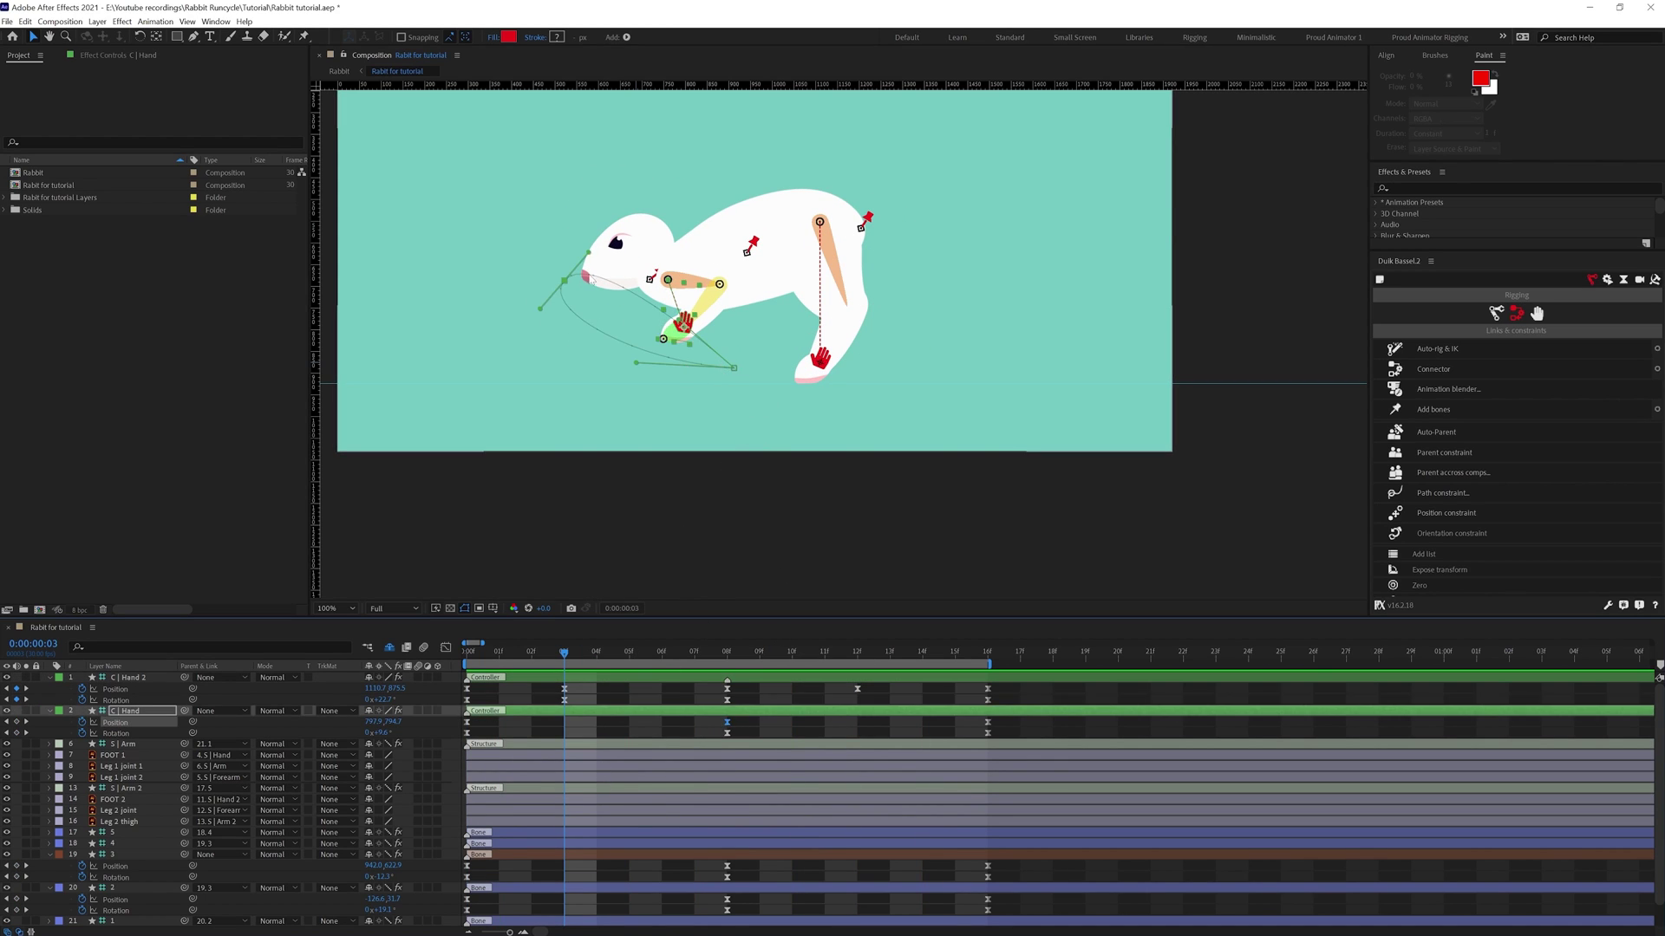
pyautogui.moveTo(684, 323); pyautogui.dragTo(673, 347)
pyautogui.press('space')
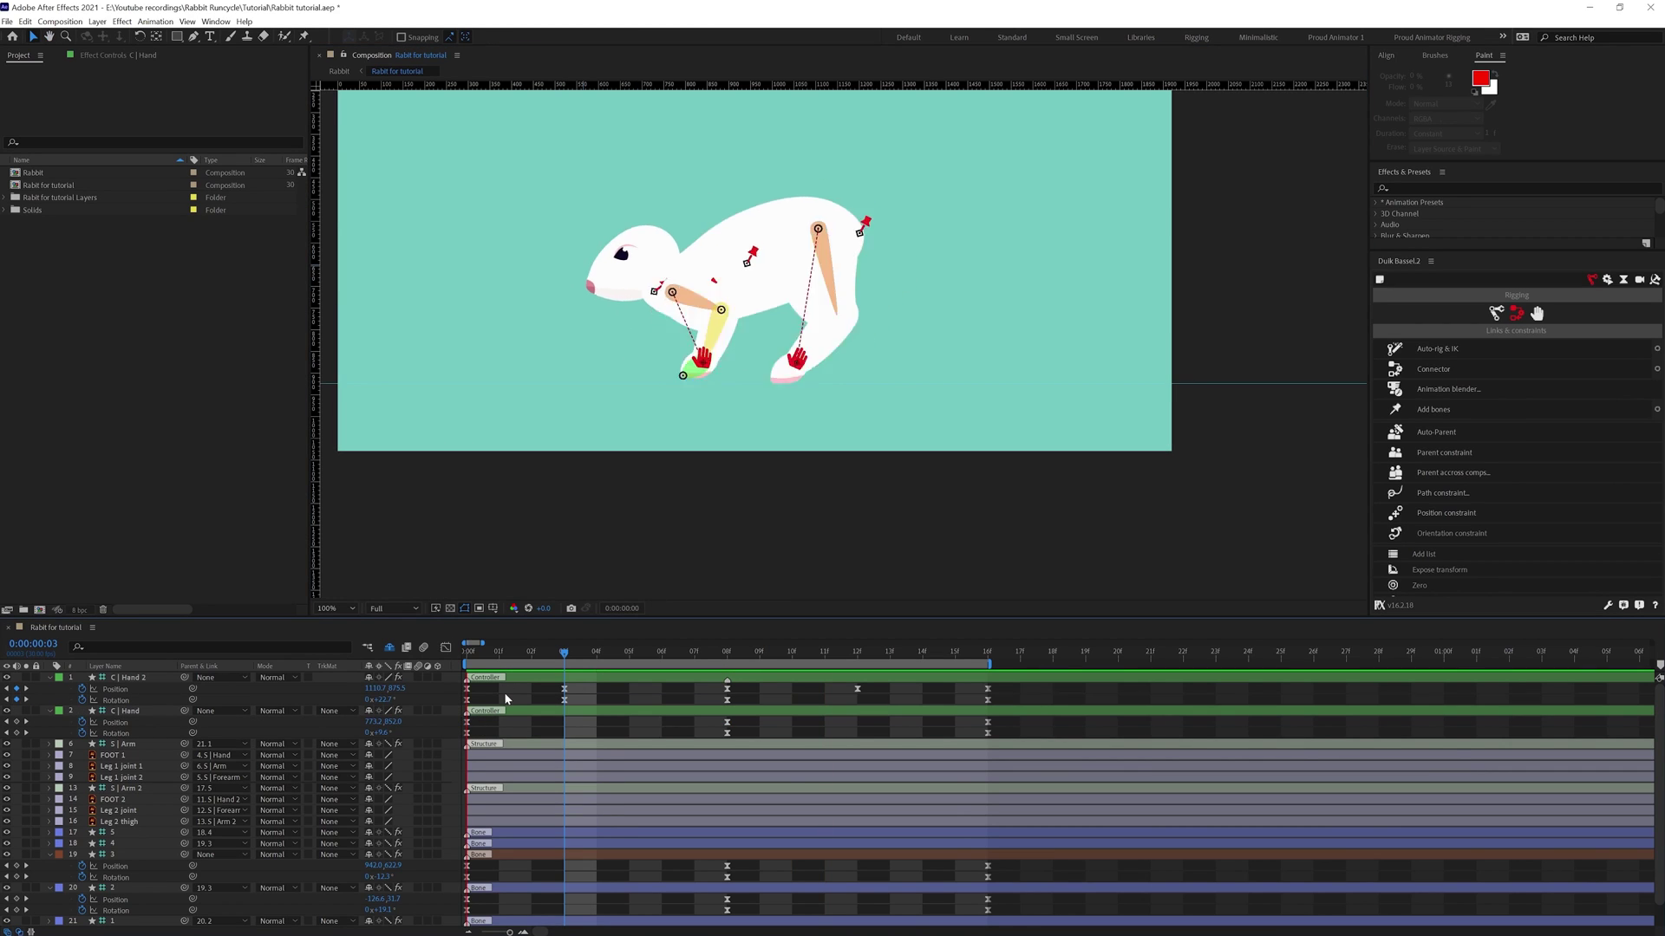
pyautogui.press('space')
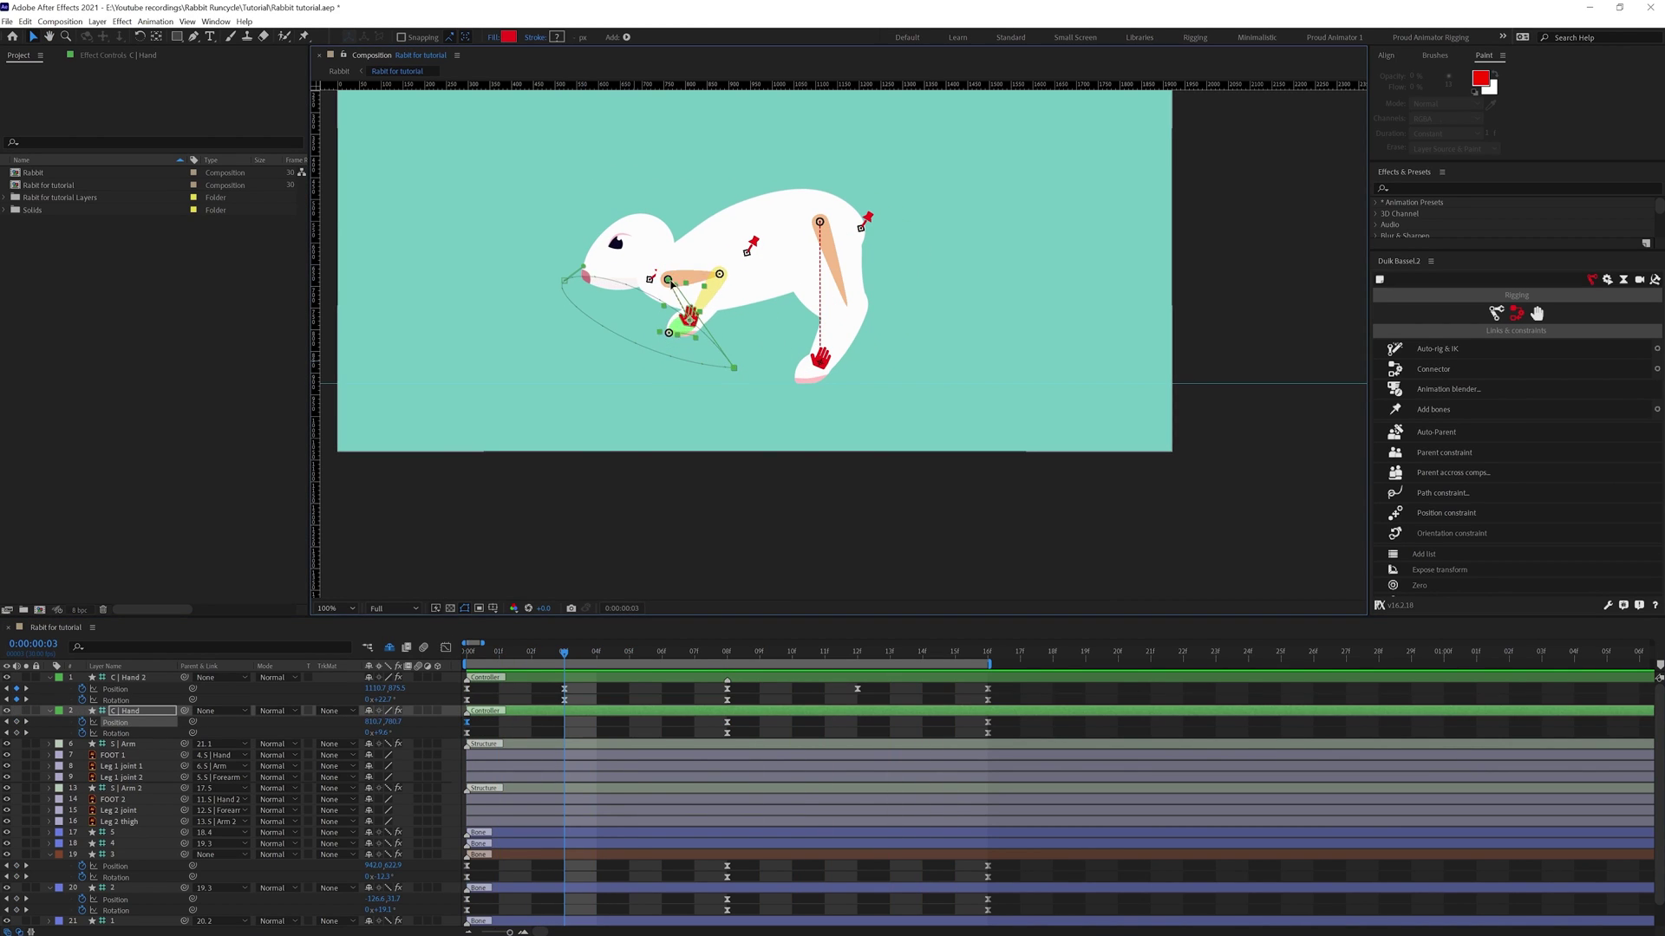
# At frame 12, lower the front foot controller C | Hand to ground level and keyframe its rotation.
pyautogui.click(649, 652)
pyautogui.moveTo(650, 652); pyautogui.dragTo(857, 652)
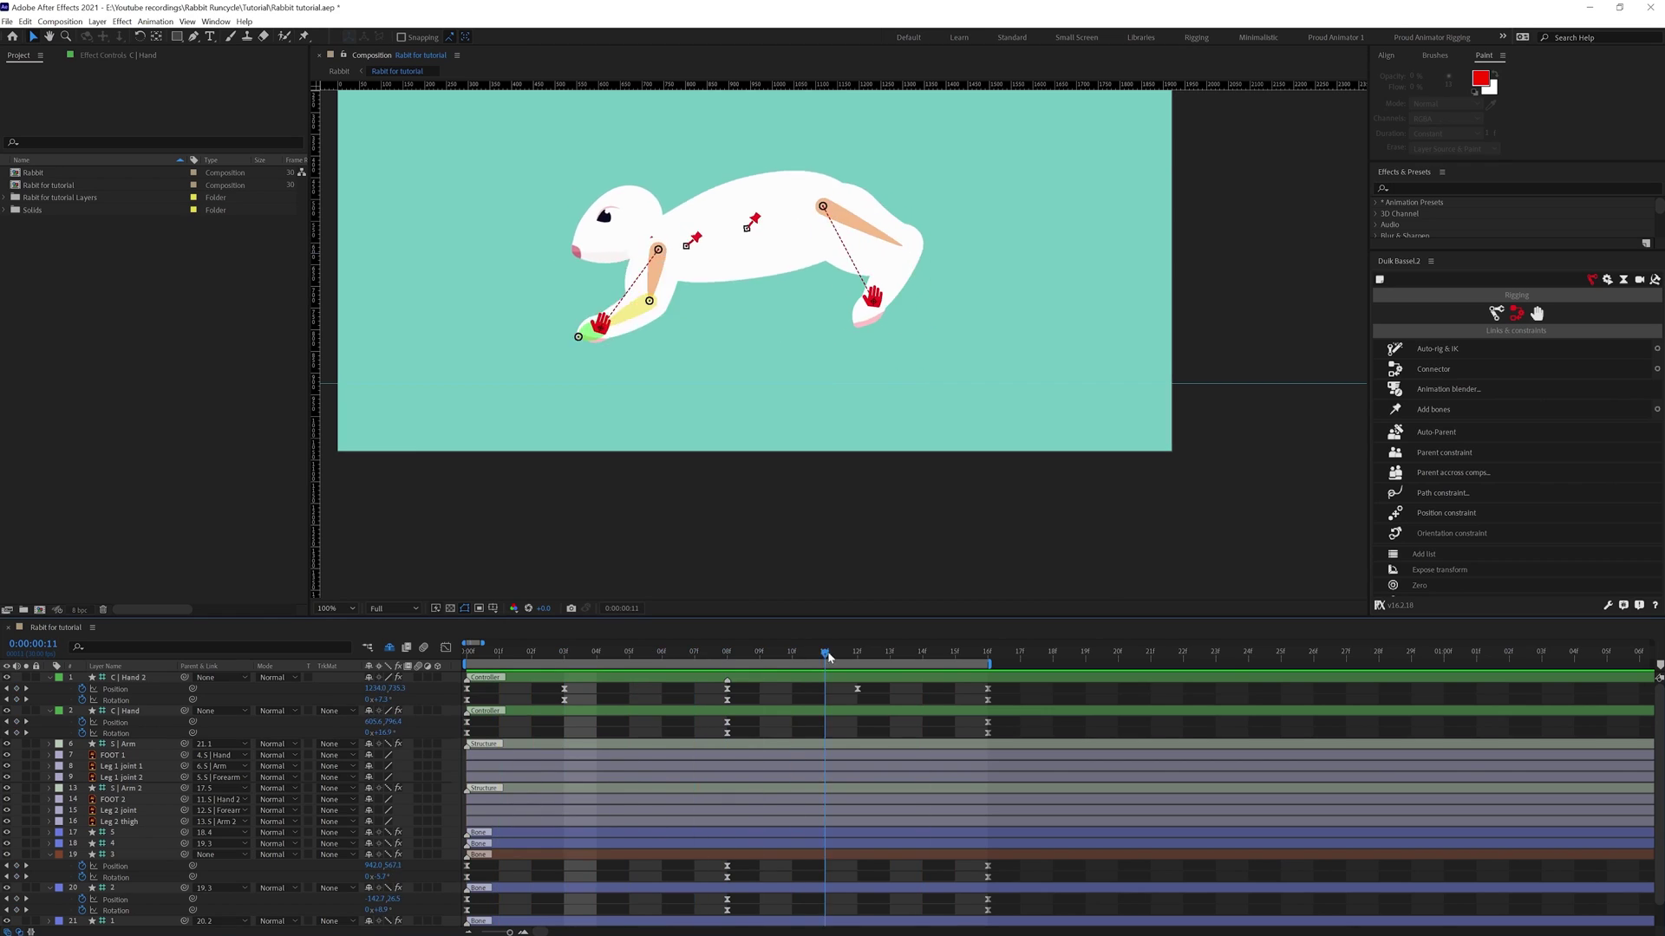
pyautogui.scroll(2, 690, 345)
pyautogui.moveTo(570, 310); pyautogui.dragTo(584, 350)
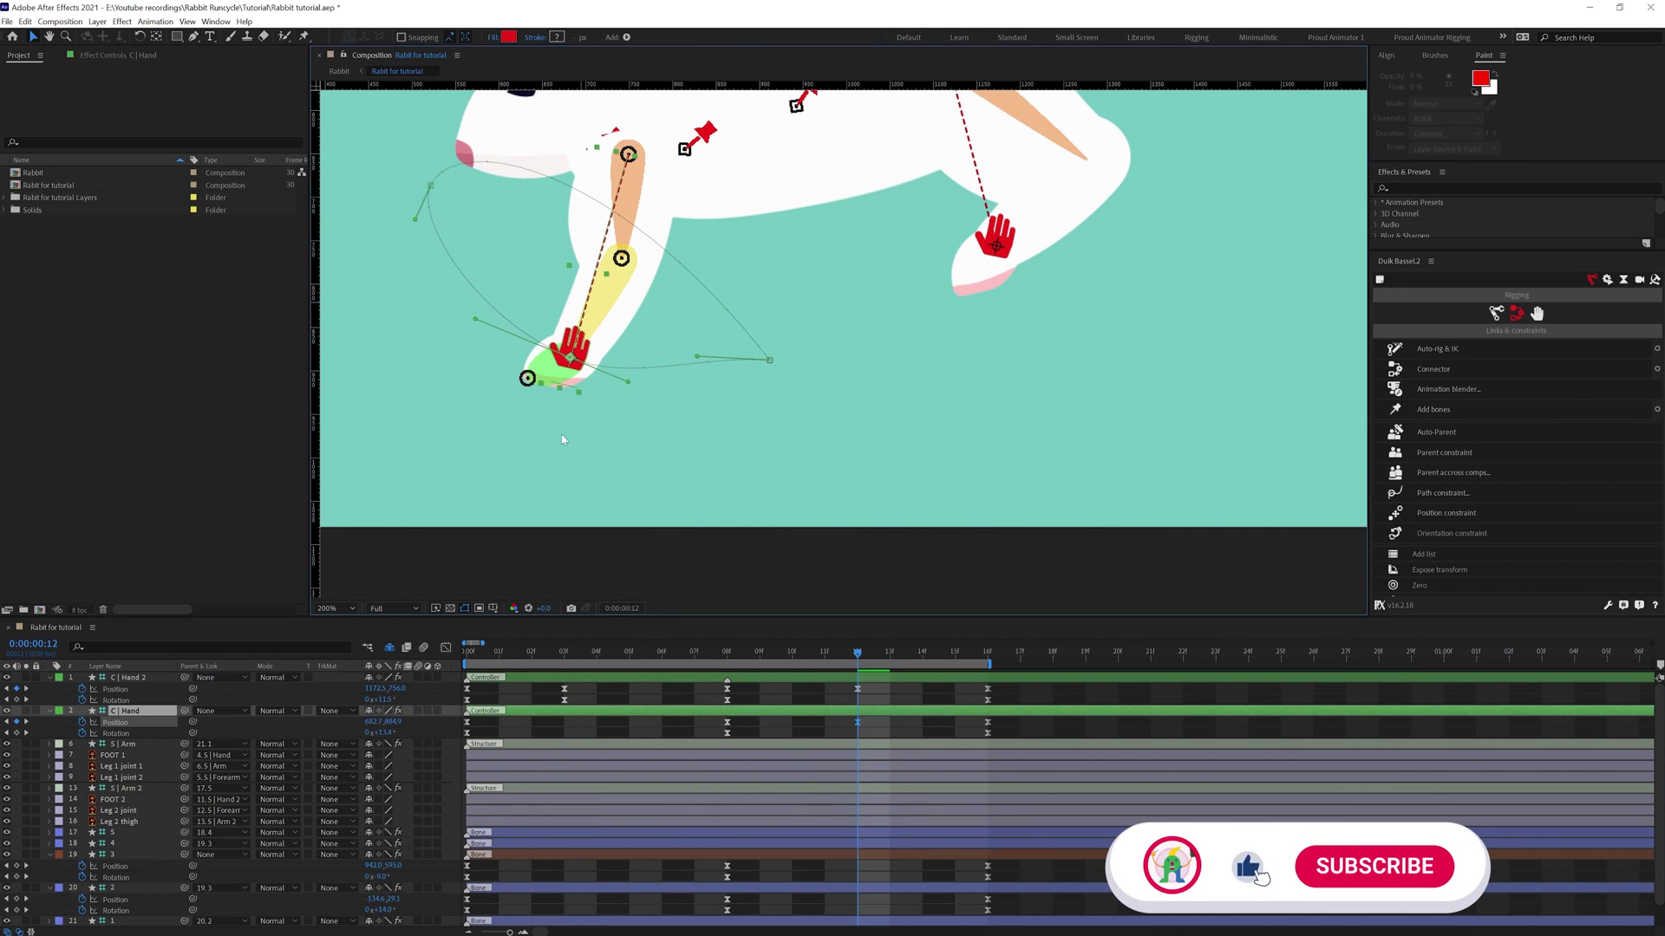
pyautogui.click(390, 731)
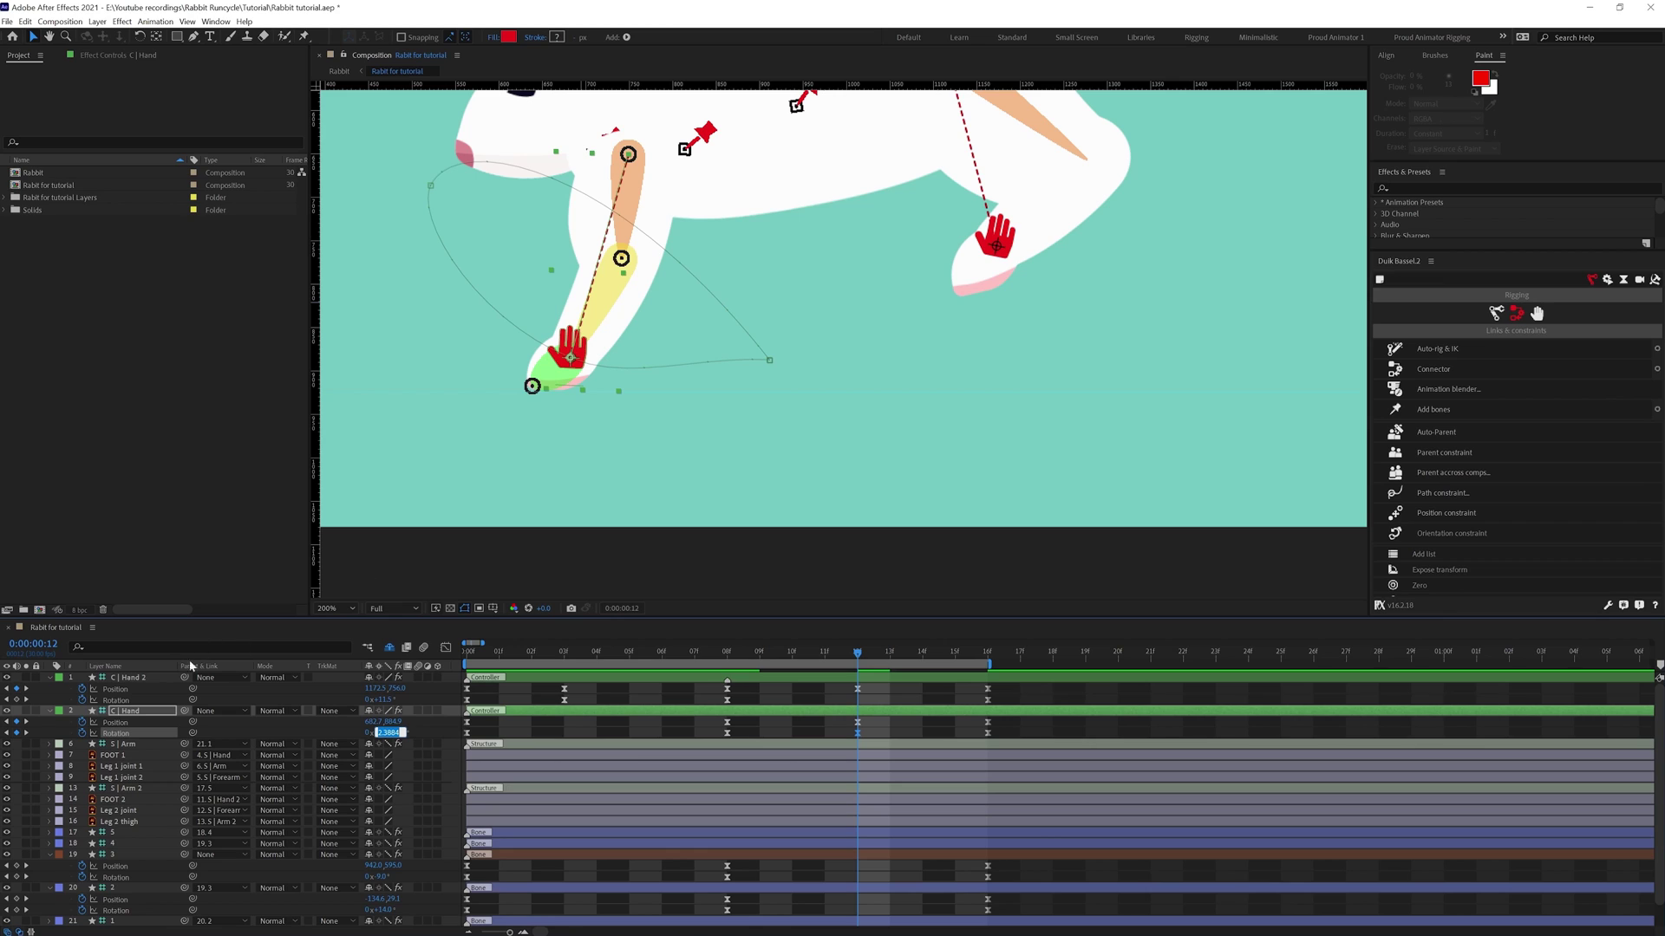
# Keyframe C | Hand's position on frames 13, 14 and 15 so its path runs level along the ground.
pyautogui.click(156, 722)
pyautogui.moveTo(701, 356); pyautogui.dragTo(650, 359)
pyautogui.click(892, 656)
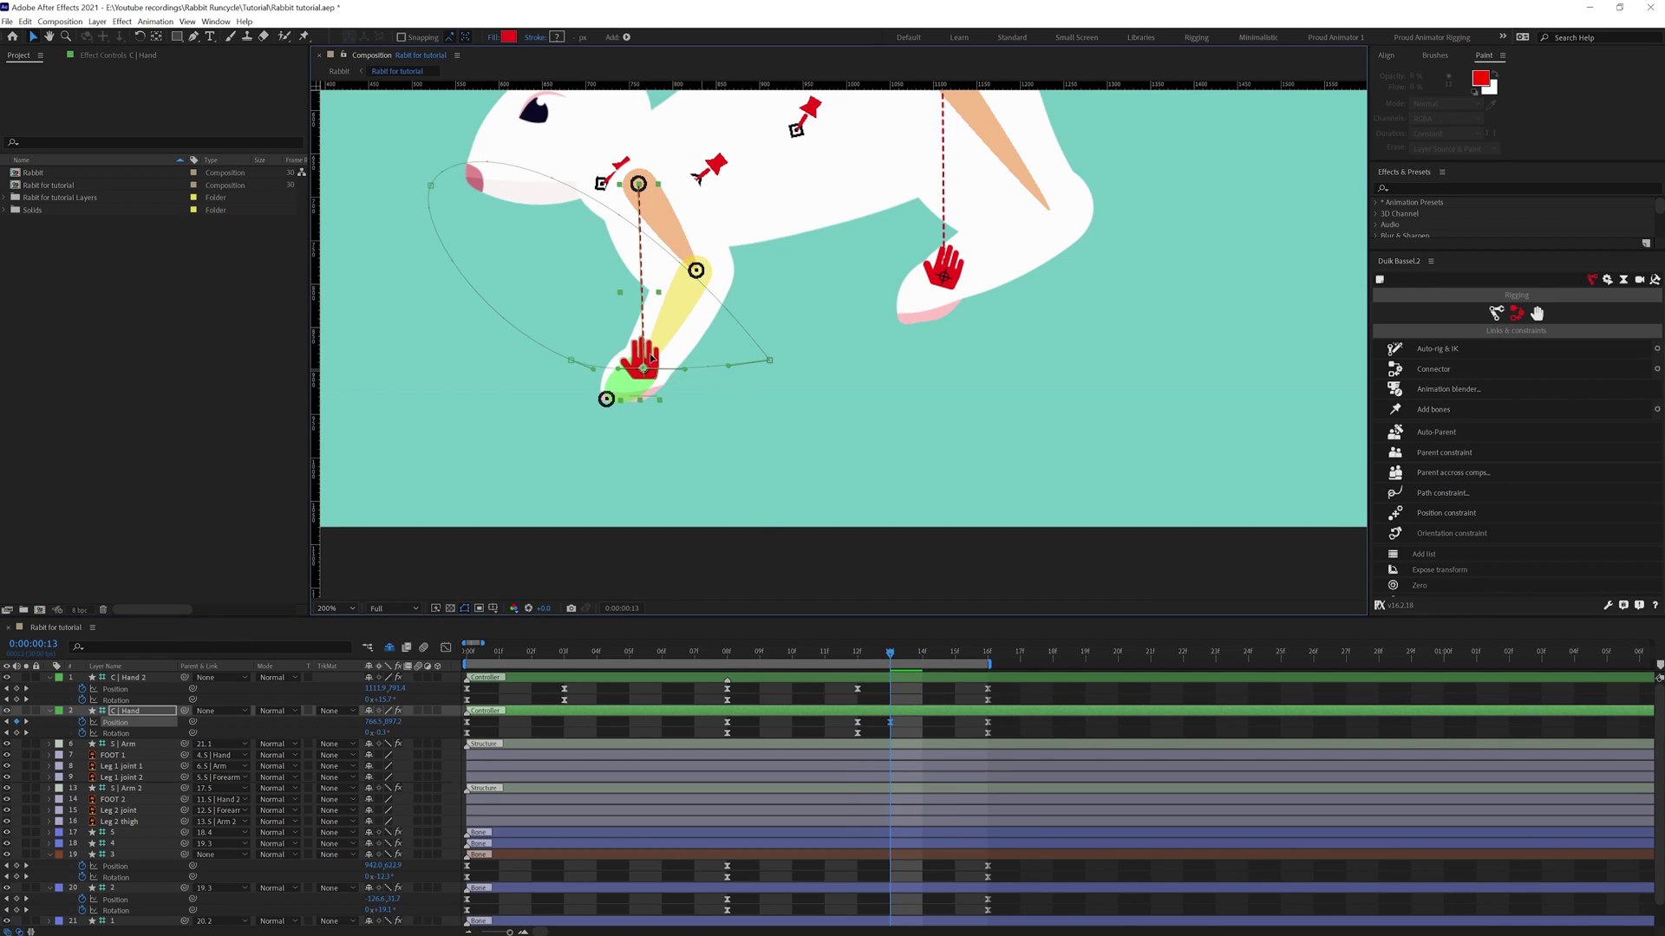
pyautogui.hotkey('shift', 'Up')
pyautogui.press('pagedown')
pyautogui.press('Up')
pyautogui.press('Up')
pyautogui.press('pagedown')
pyautogui.press('Up')
pyautogui.press('Up')
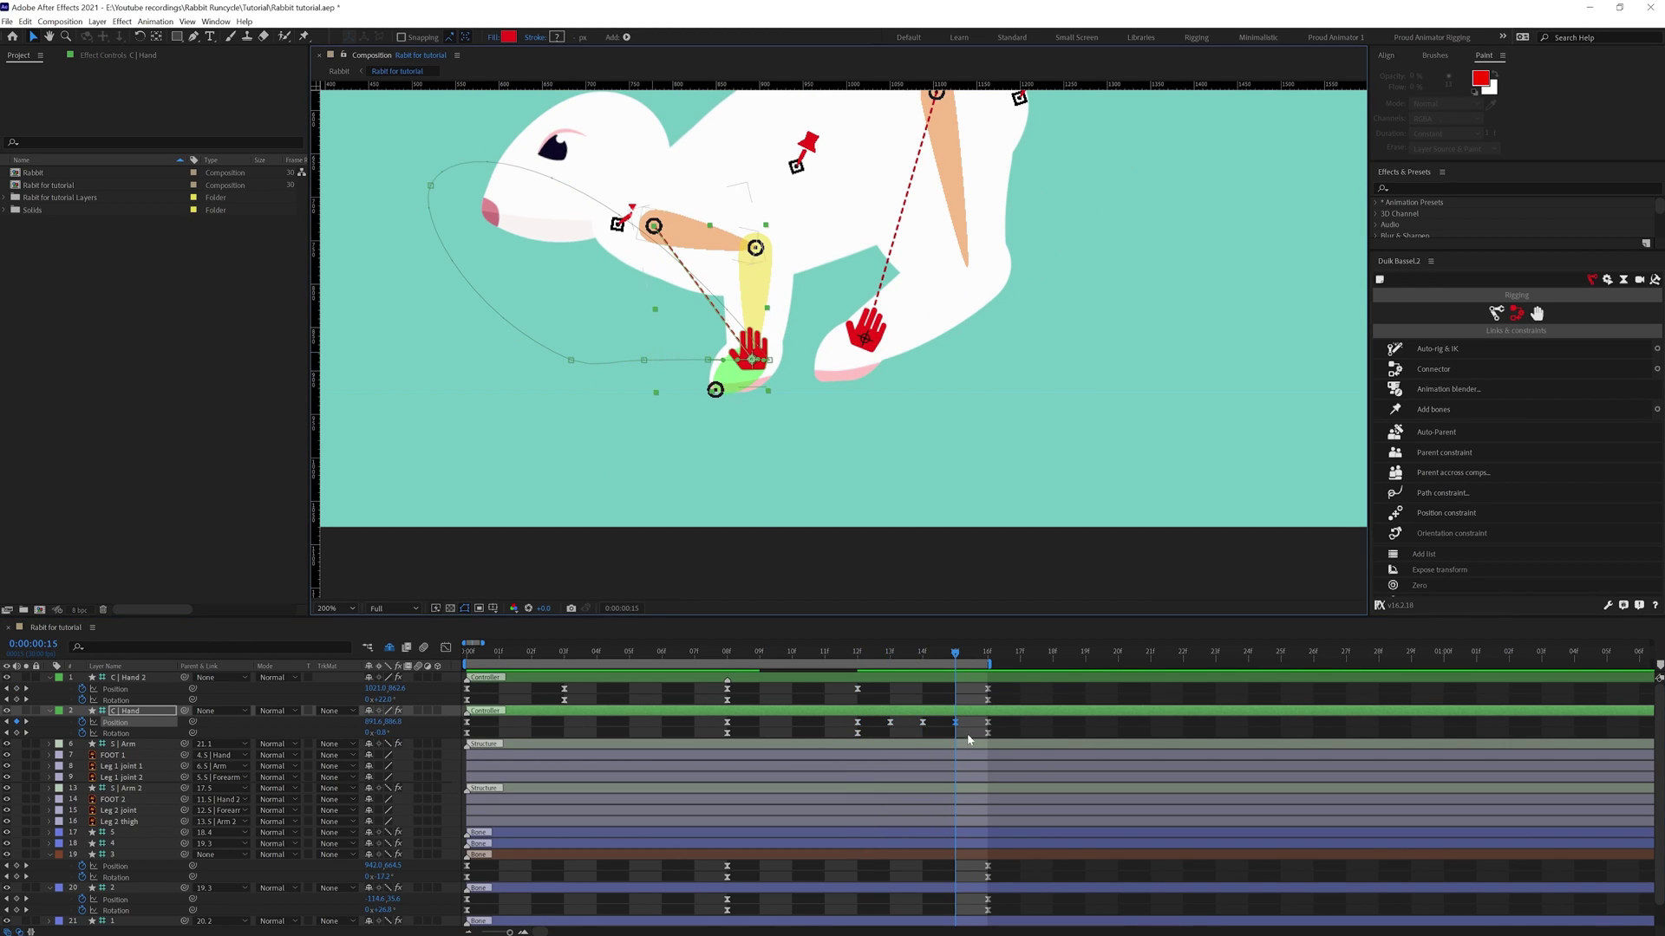
# Convert the in-between keyframes of C | Hand (frames 12–15) and C | Hand 2 (frames 3 and 12) to Auto Bezier, and preview the cycle.
pyautogui.moveTo(968, 736); pyautogui.dragTo(846, 685)
pyautogui.keyDown('ctrl'); pyautogui.click(858, 724); pyautogui.keyUp('ctrl')
pyautogui.moveTo(583, 684); pyautogui.dragTo(556, 704)
pyautogui.keyDown('ctrl'); pyautogui.click(564, 700); pyautogui.keyUp('ctrl')
pyautogui.press('F2')
pyautogui.scroll(-1, 753, 492)
pyautogui.press('space')
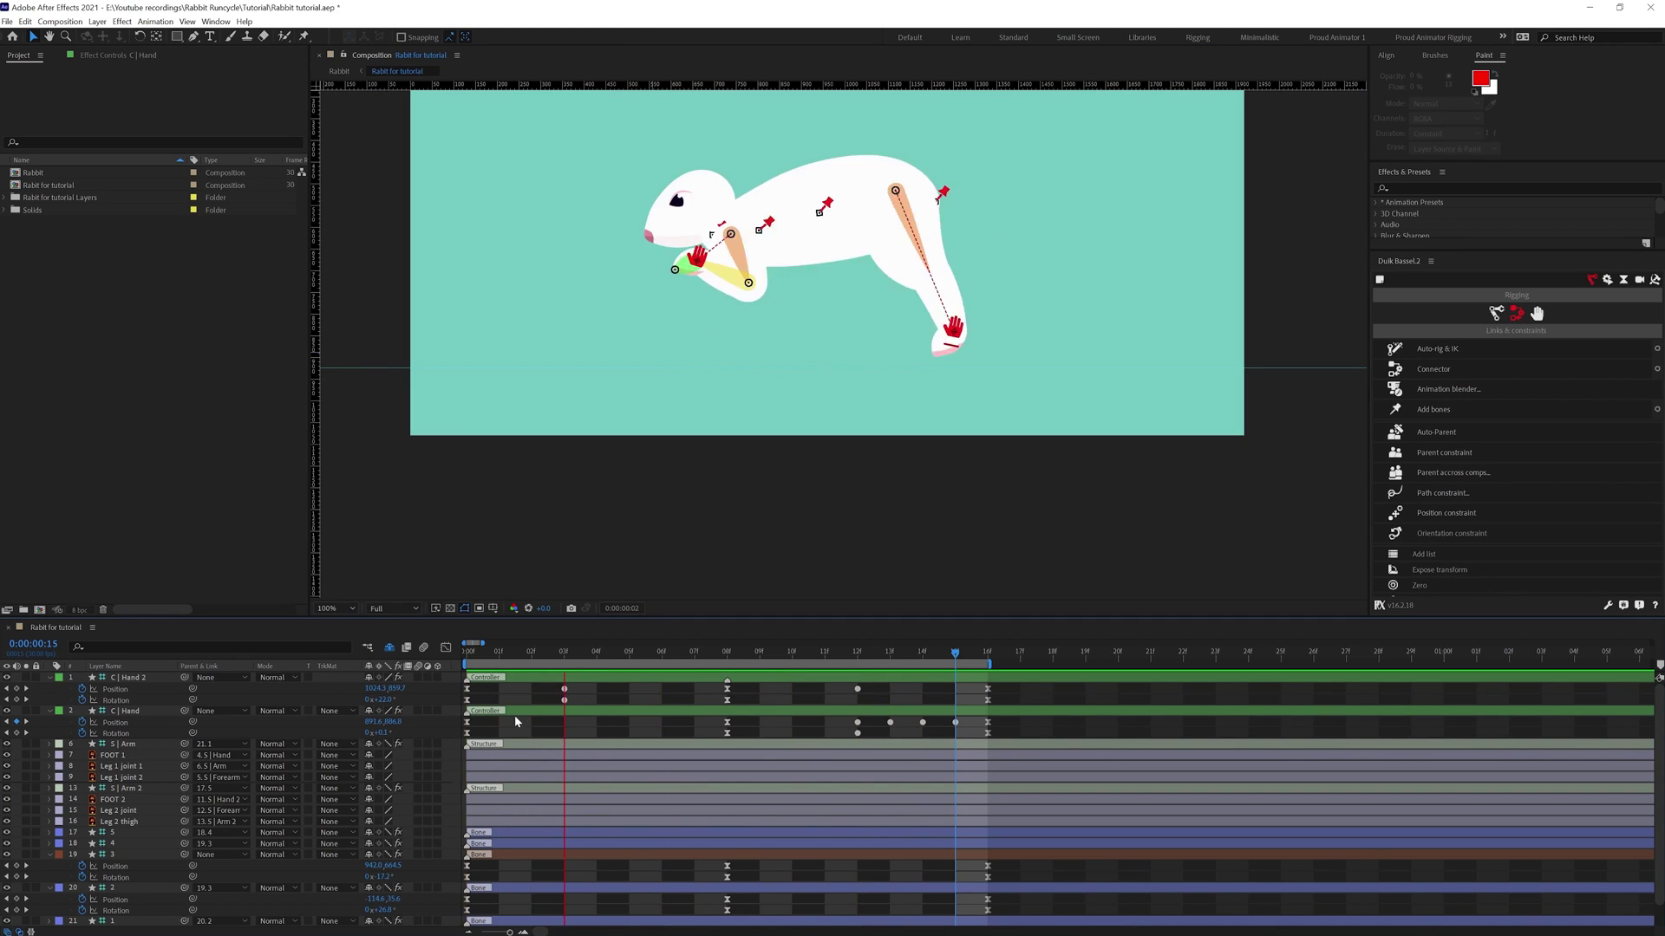
pyautogui.press('space')
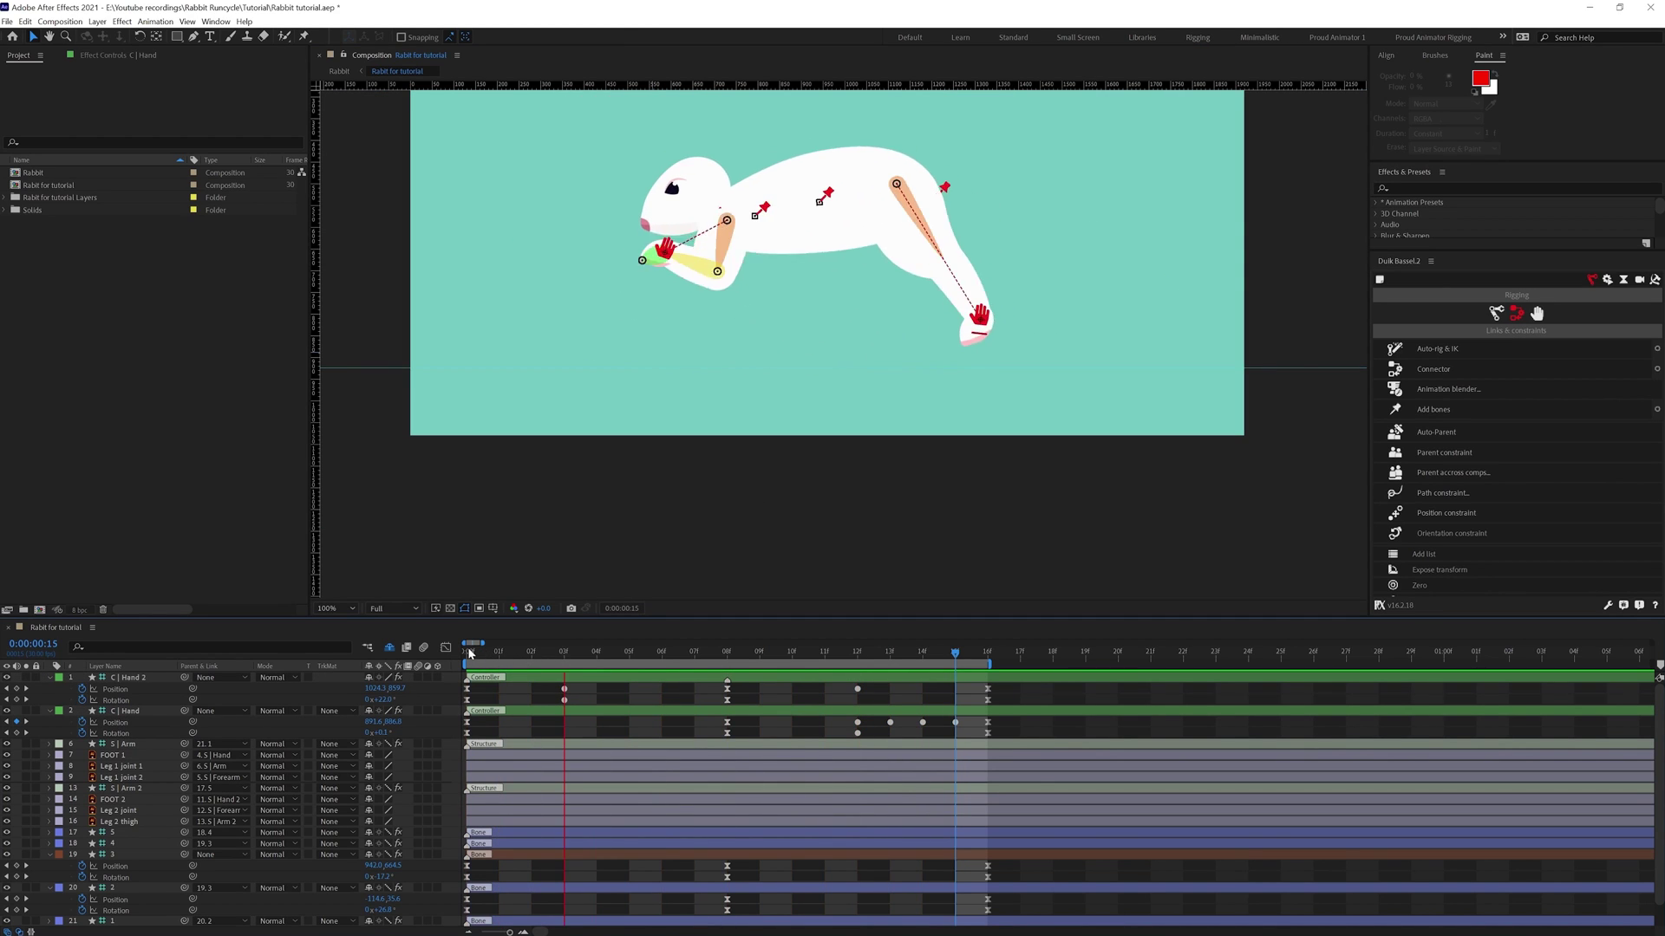
# Adjust the tangent of C | Hand 2's motion path at its frame 16 ground keyframe and play back the cycle.
pyautogui.press('space')
pyautogui.click(565, 656)
pyautogui.click(604, 711)
pyautogui.click(604, 678)
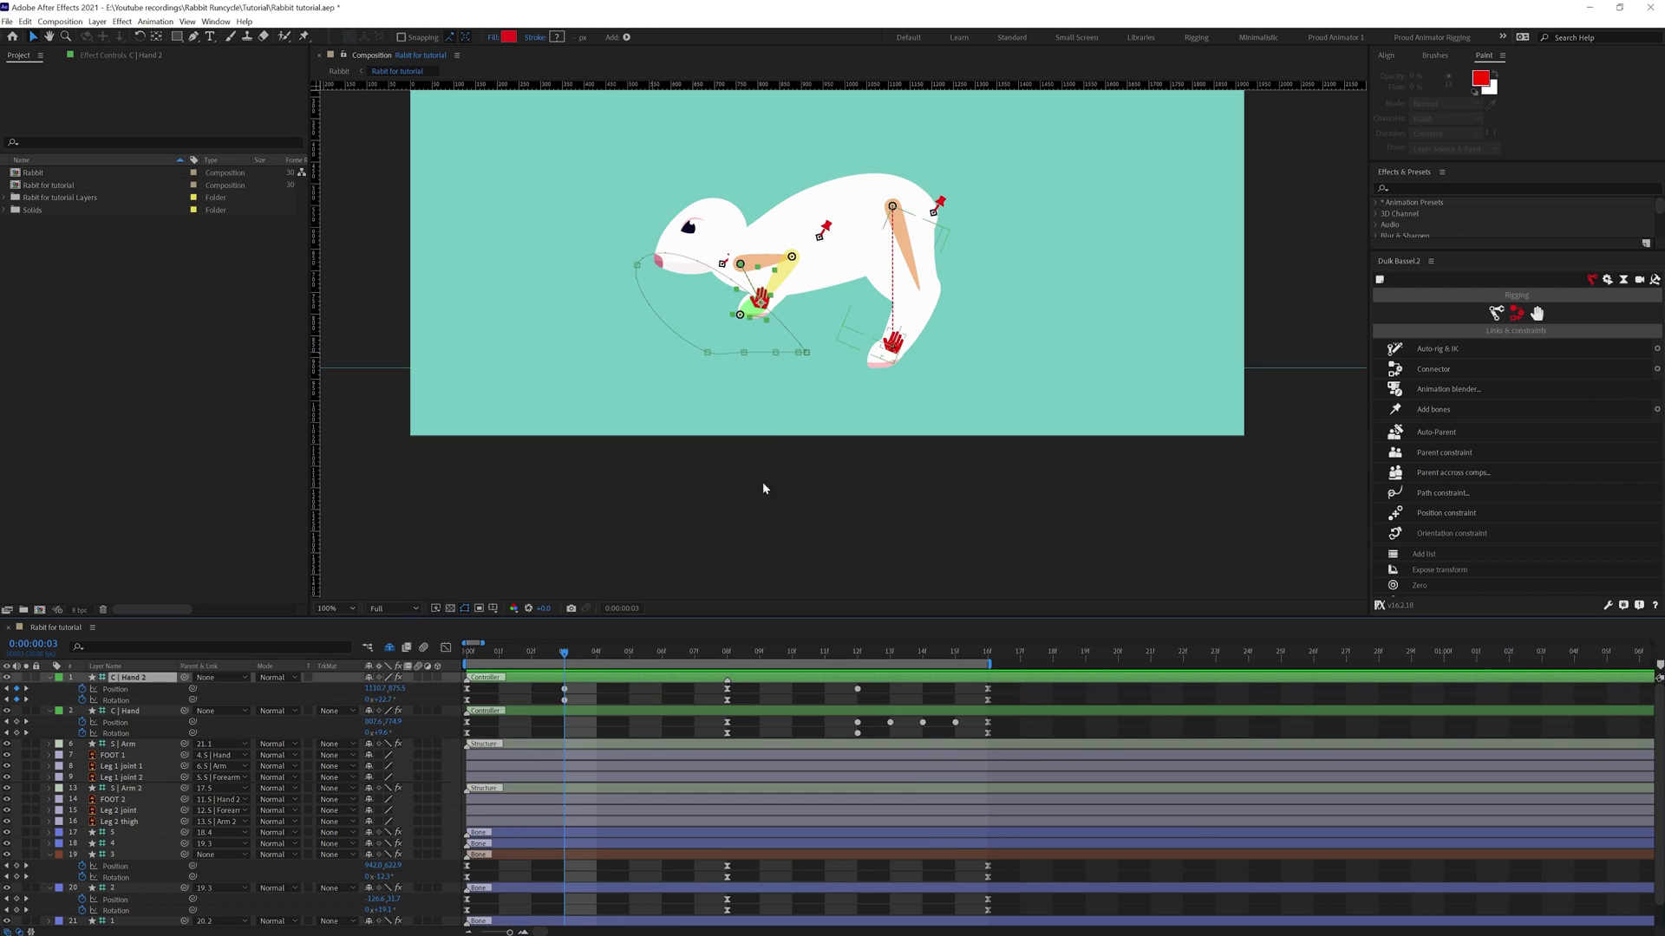
pyautogui.scroll(1, 907, 438)
pyautogui.moveTo(906, 442); pyautogui.dragTo(735, 434)
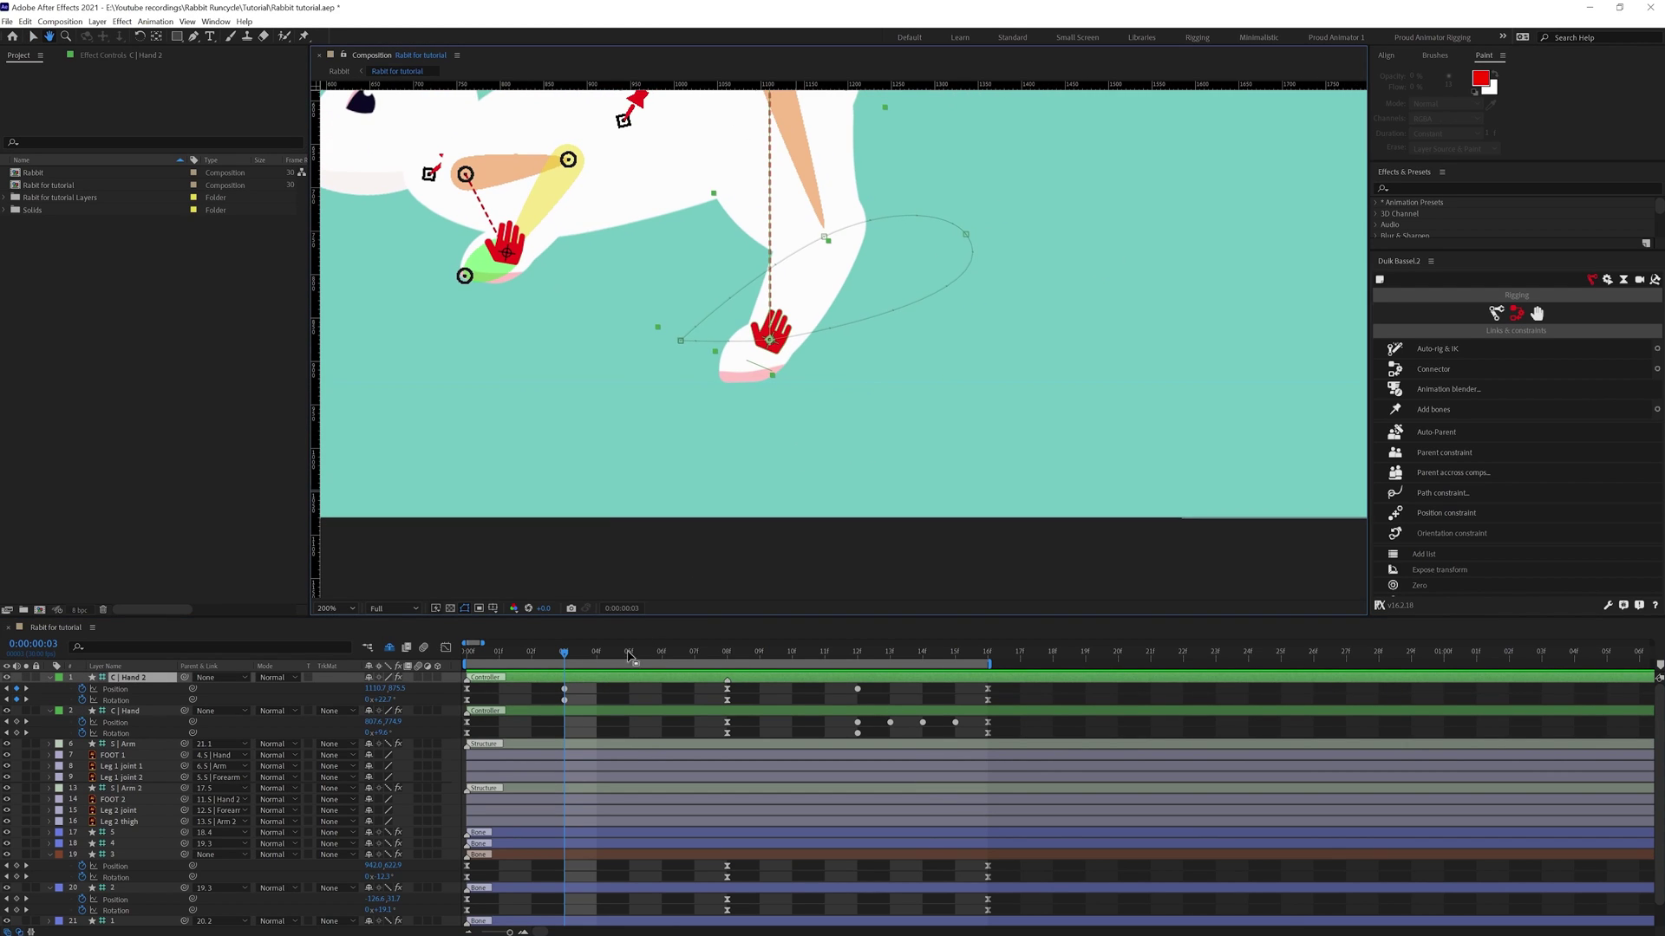
pyautogui.moveTo(540, 657); pyautogui.dragTo(858, 688)
pyautogui.click(988, 689)
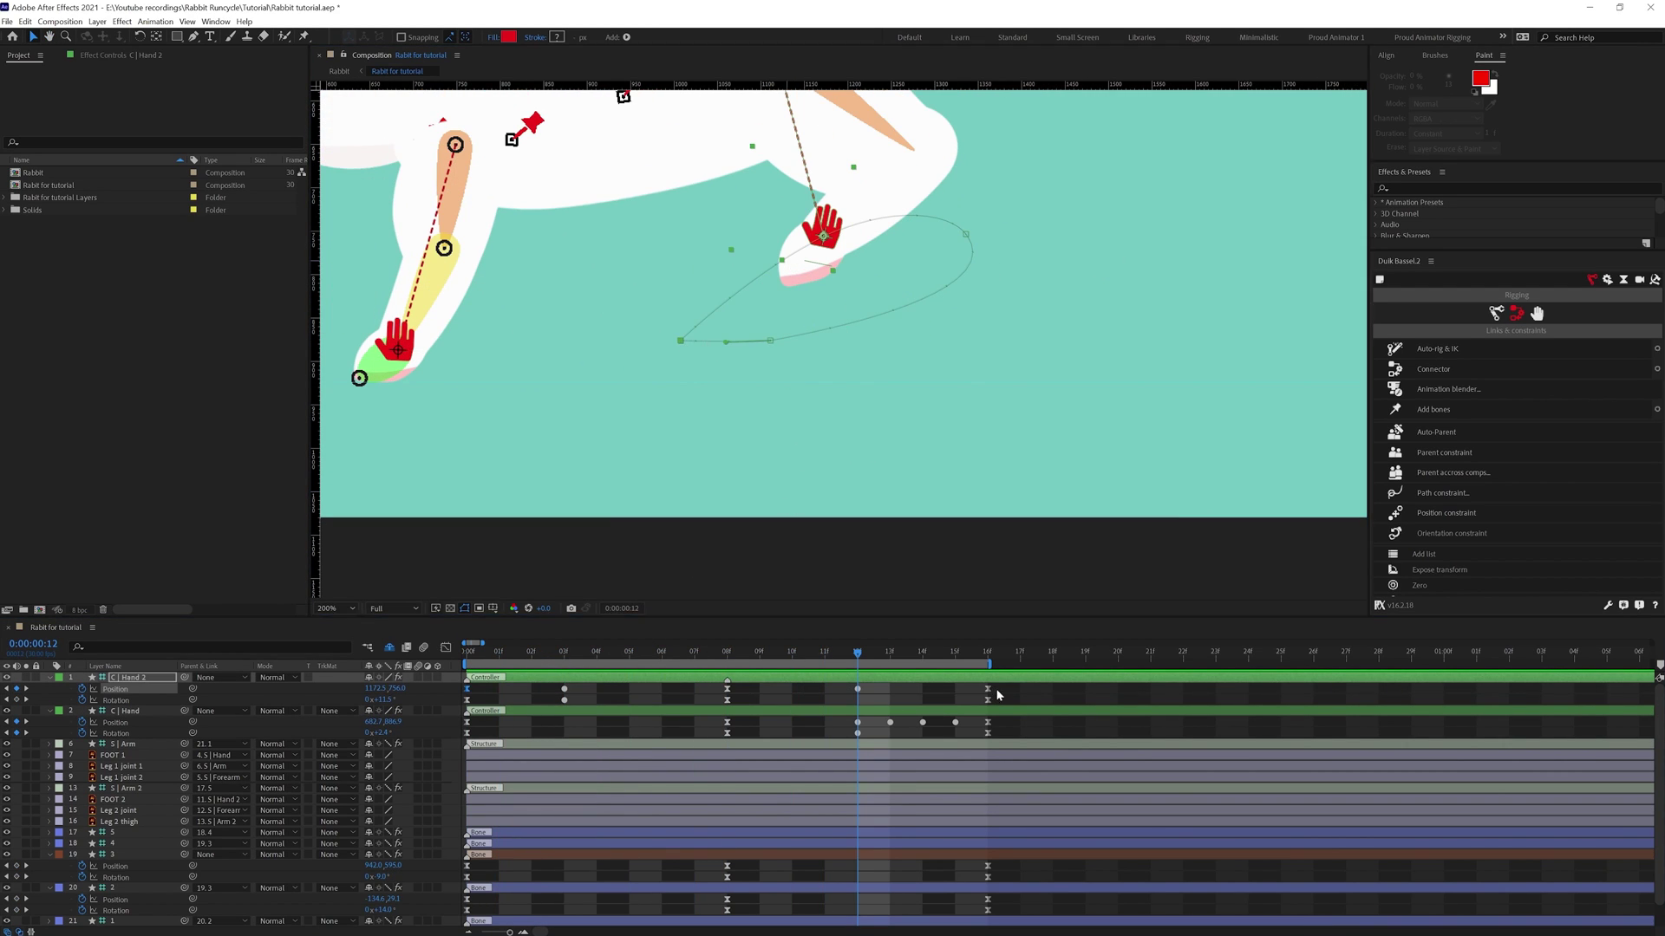
pyautogui.moveTo(689, 341); pyautogui.dragTo(726, 300)
pyautogui.click(795, 684)
pyautogui.scroll(-1, 821, 394)
pyautogui.press('space')
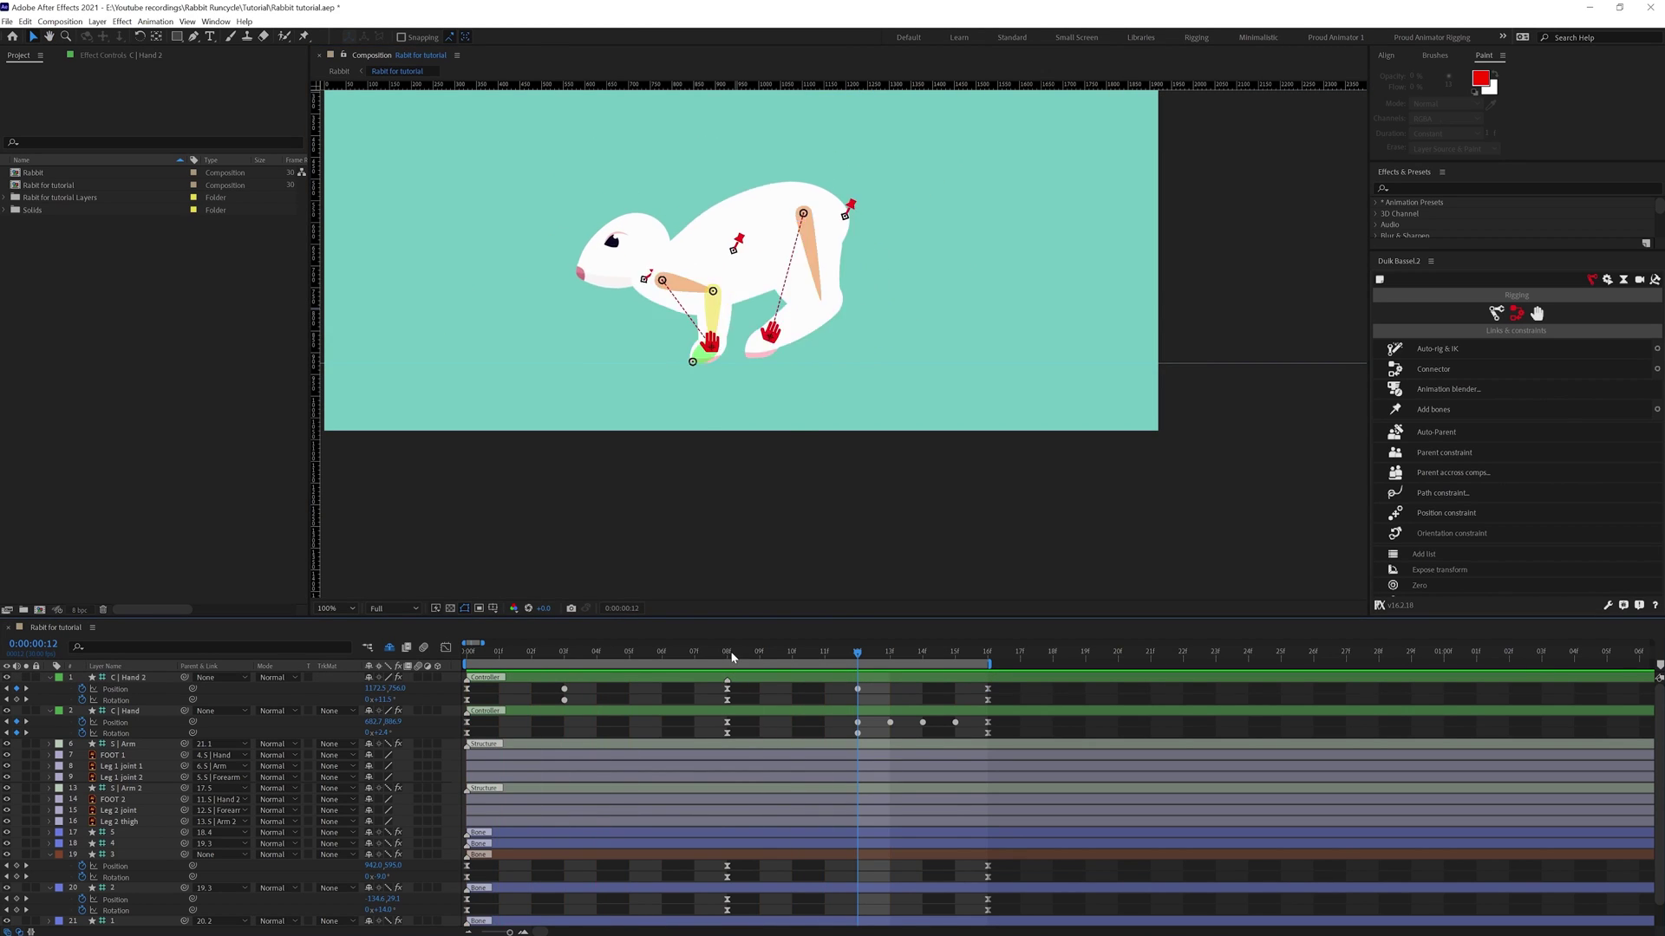
# Fine-tune the rotation of the body bones in the stretched pose at frame 8.
pyautogui.click(728, 655)
pyautogui.click(433, 888)
pyautogui.moveTo(384, 910); pyautogui.dragTo(386, 877)
pyautogui.click(763, 867)
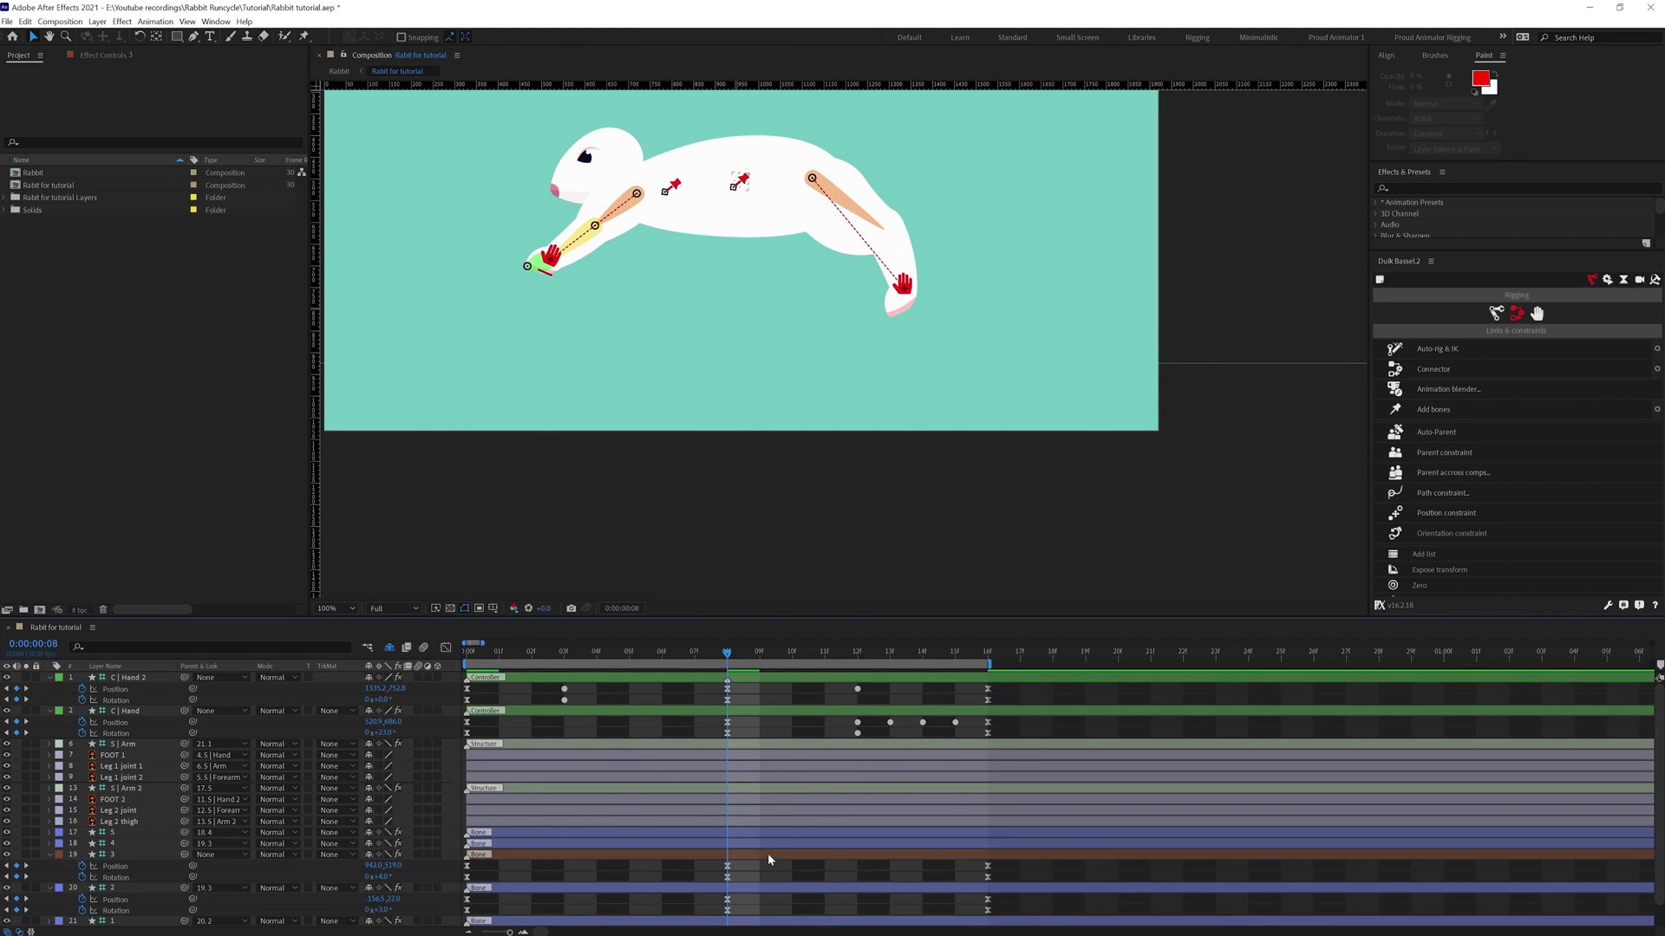
# At frame 8, raise body bone 3 and both foot controllers by 20 px, shift C | Hand slightly sideways, and preview the cycle.
pyautogui.click(765, 854)
pyautogui.keyDown('ctrl'); pyautogui.click(751, 711); pyautogui.keyUp('ctrl')
pyautogui.keyDown('ctrl'); pyautogui.click(740, 679); pyautogui.keyUp('ctrl')
pyautogui.hotkey('shift', 'Up')
pyautogui.hotkey('shift', 'Up')
pyautogui.click(747, 711)
pyautogui.moveTo(373, 723); pyautogui.dragTo(375, 722)
pyautogui.click(772, 684)
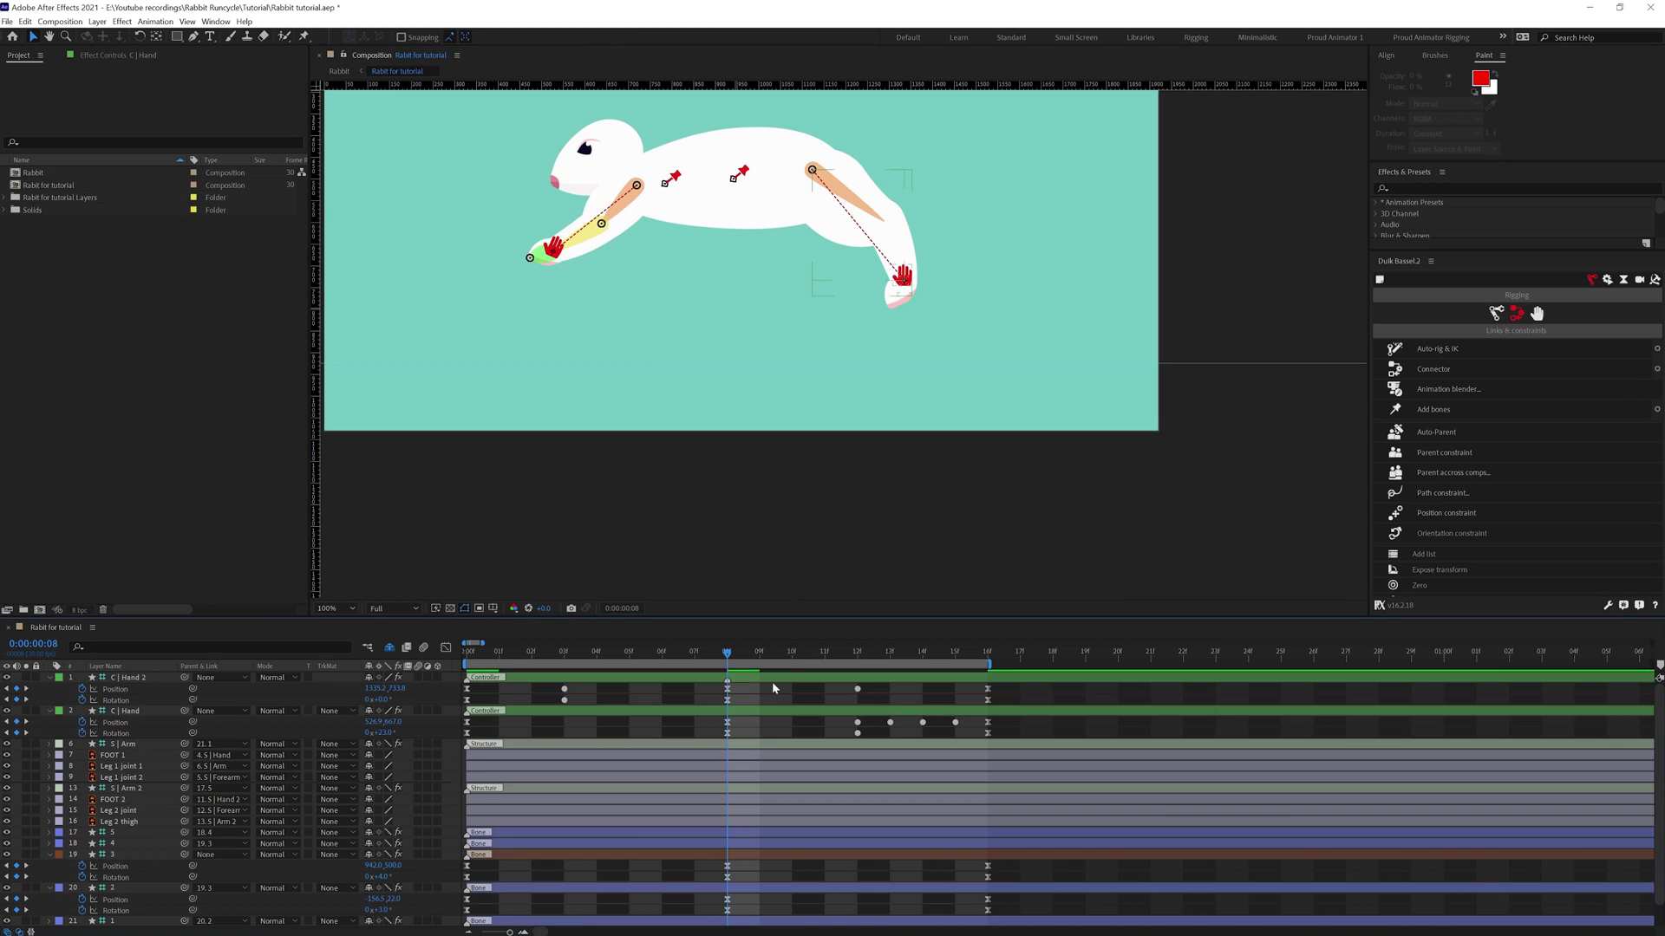
pyautogui.press('space')
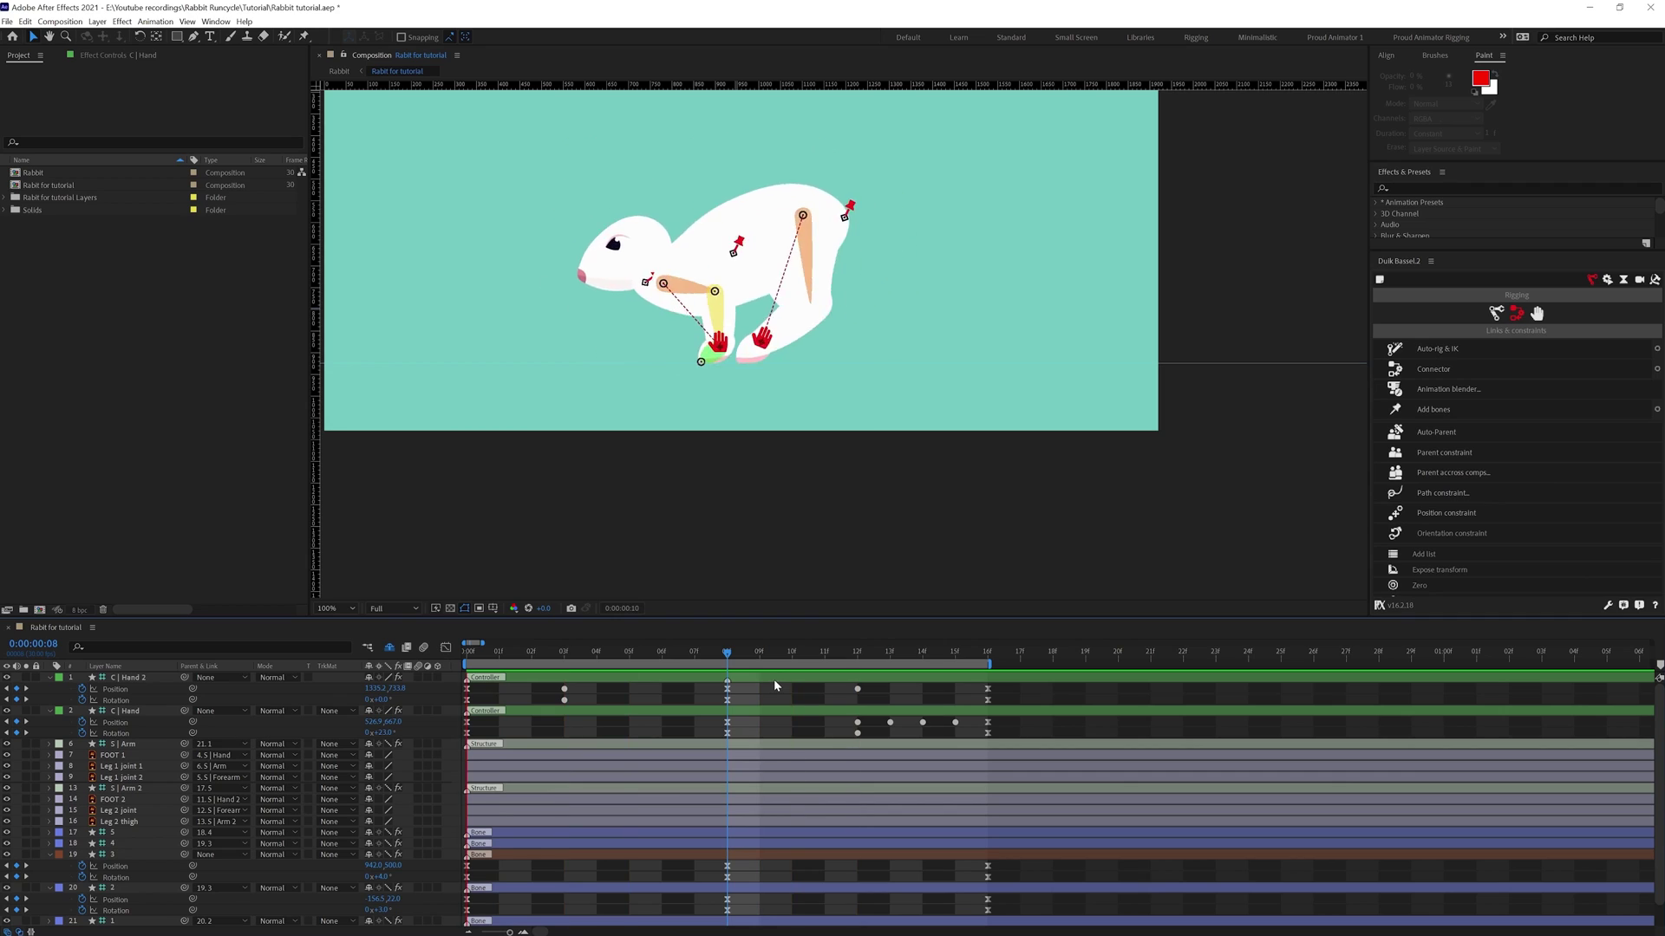
pyautogui.press('space')
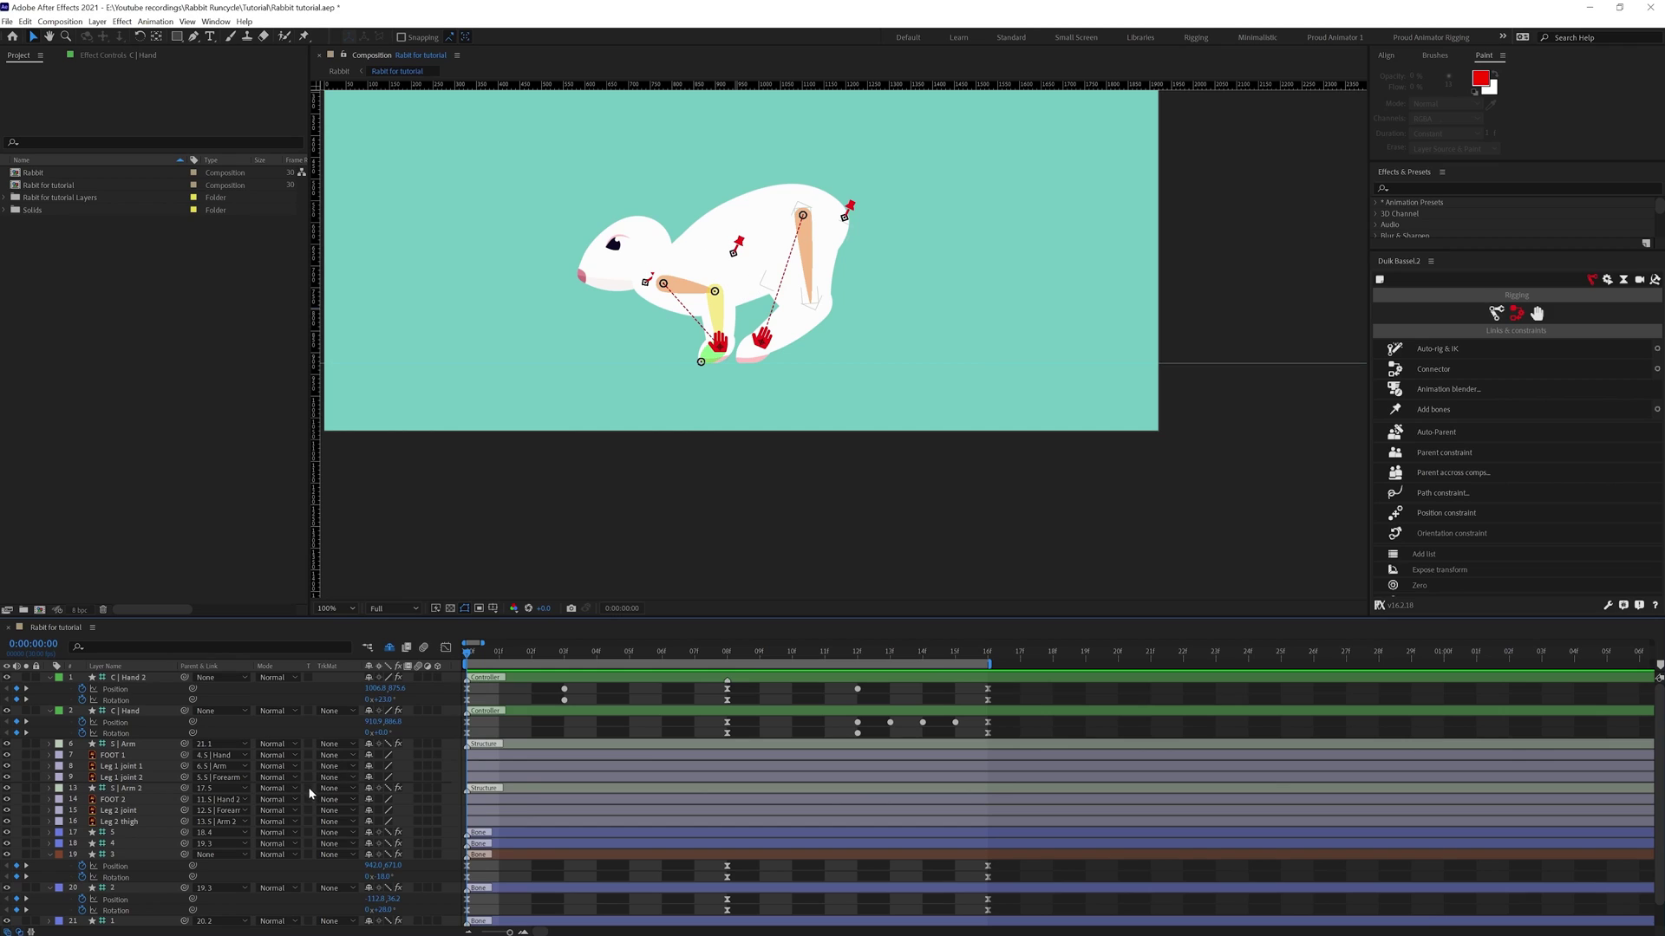
# Keyframe the Head layer's rotation on frames 0, 8 and 16 and play back the result.
pyautogui.scroll(-1, 302, 806)
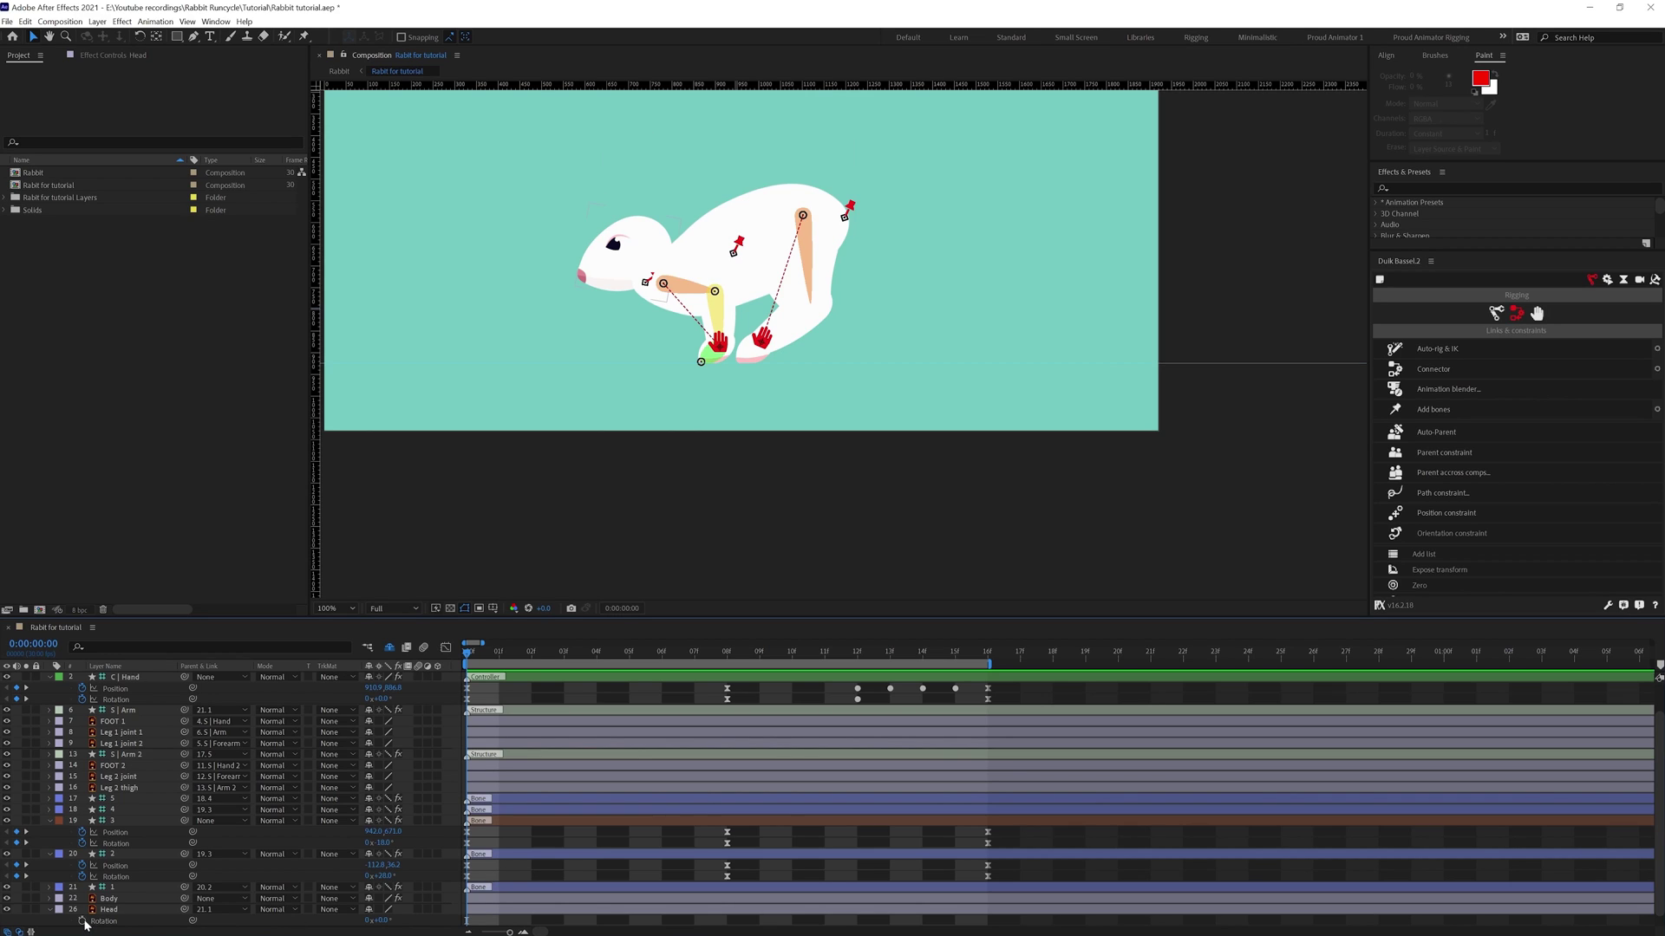
pyautogui.click(85, 923)
pyautogui.click(731, 660)
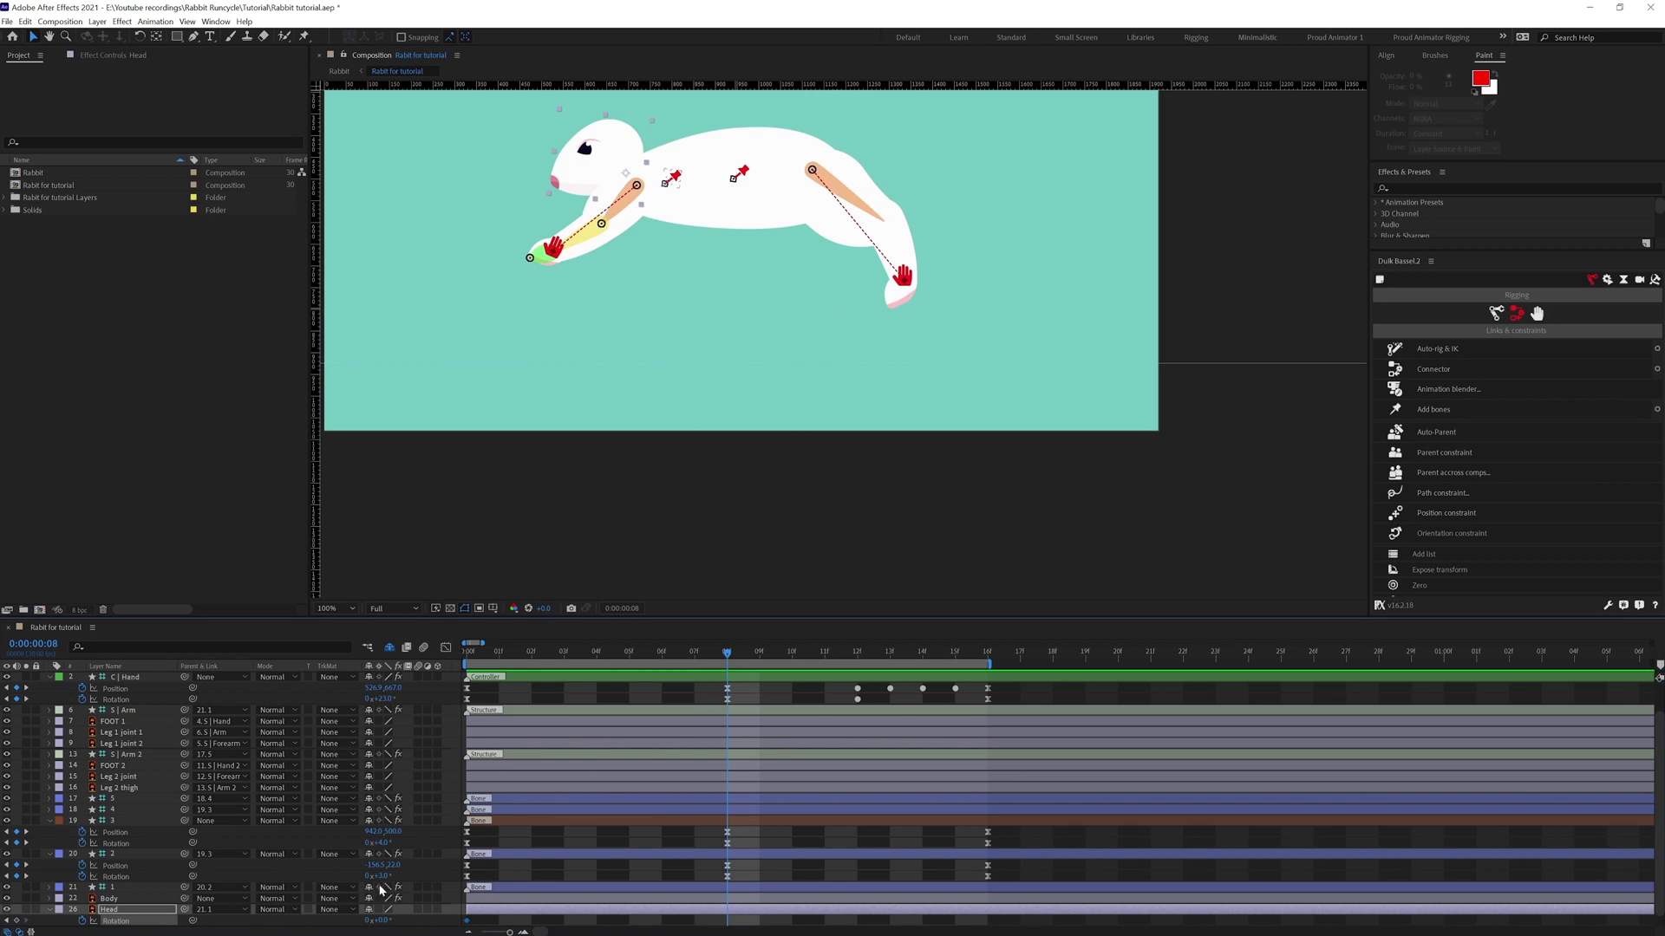
pyautogui.click(988, 652)
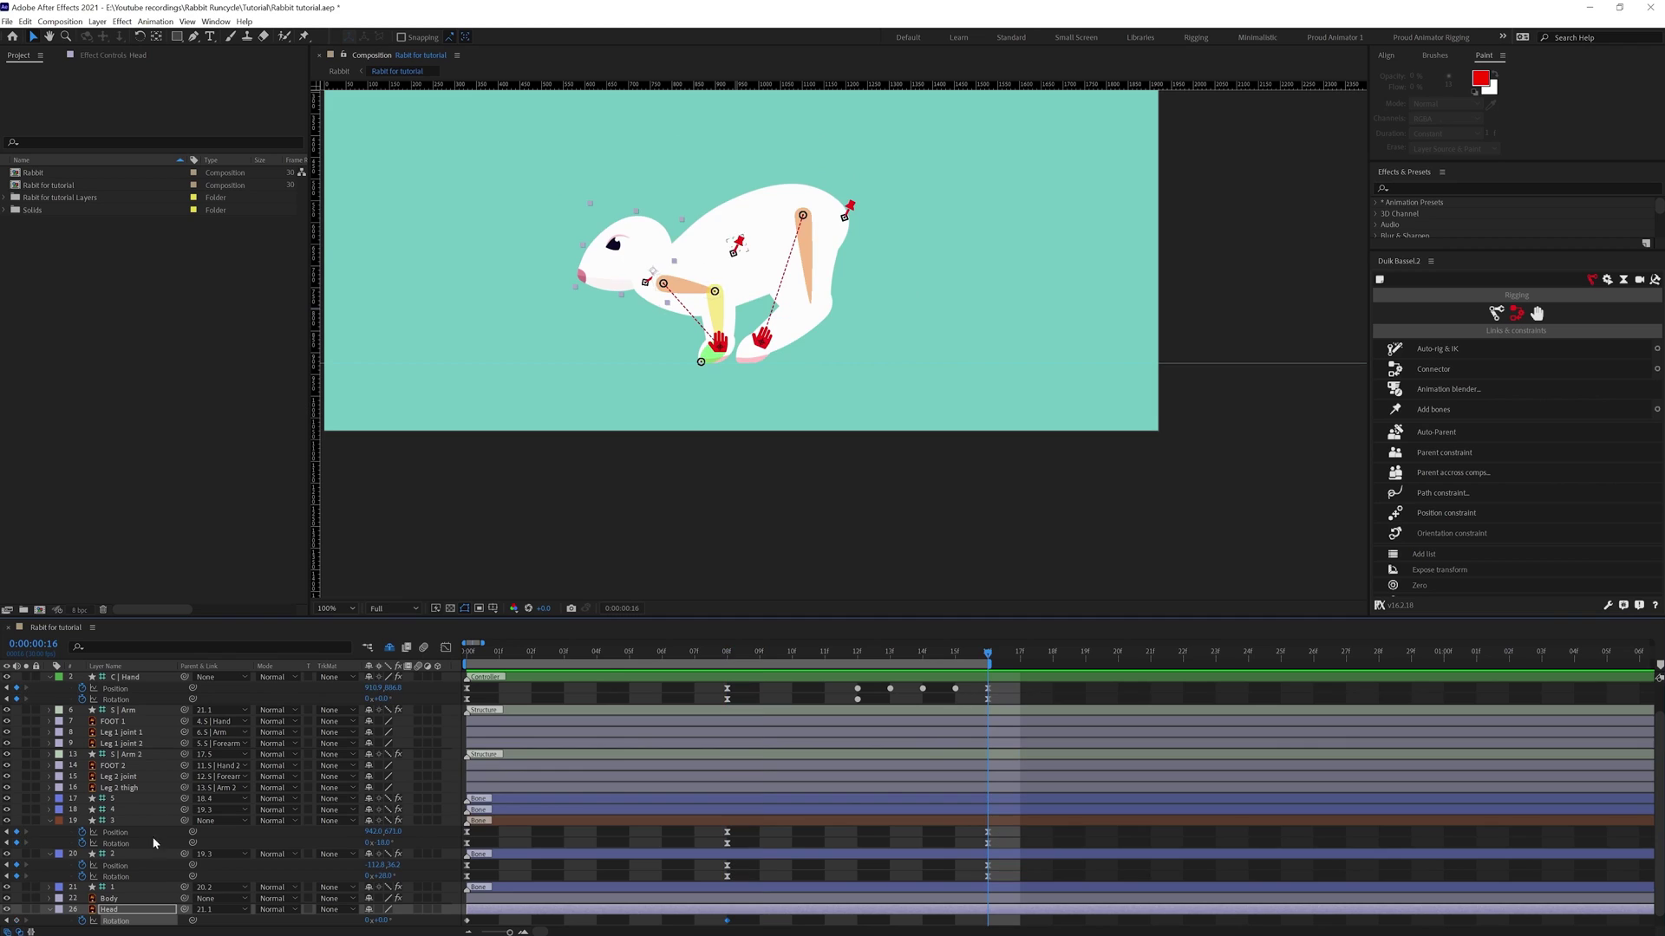
pyautogui.press('space')
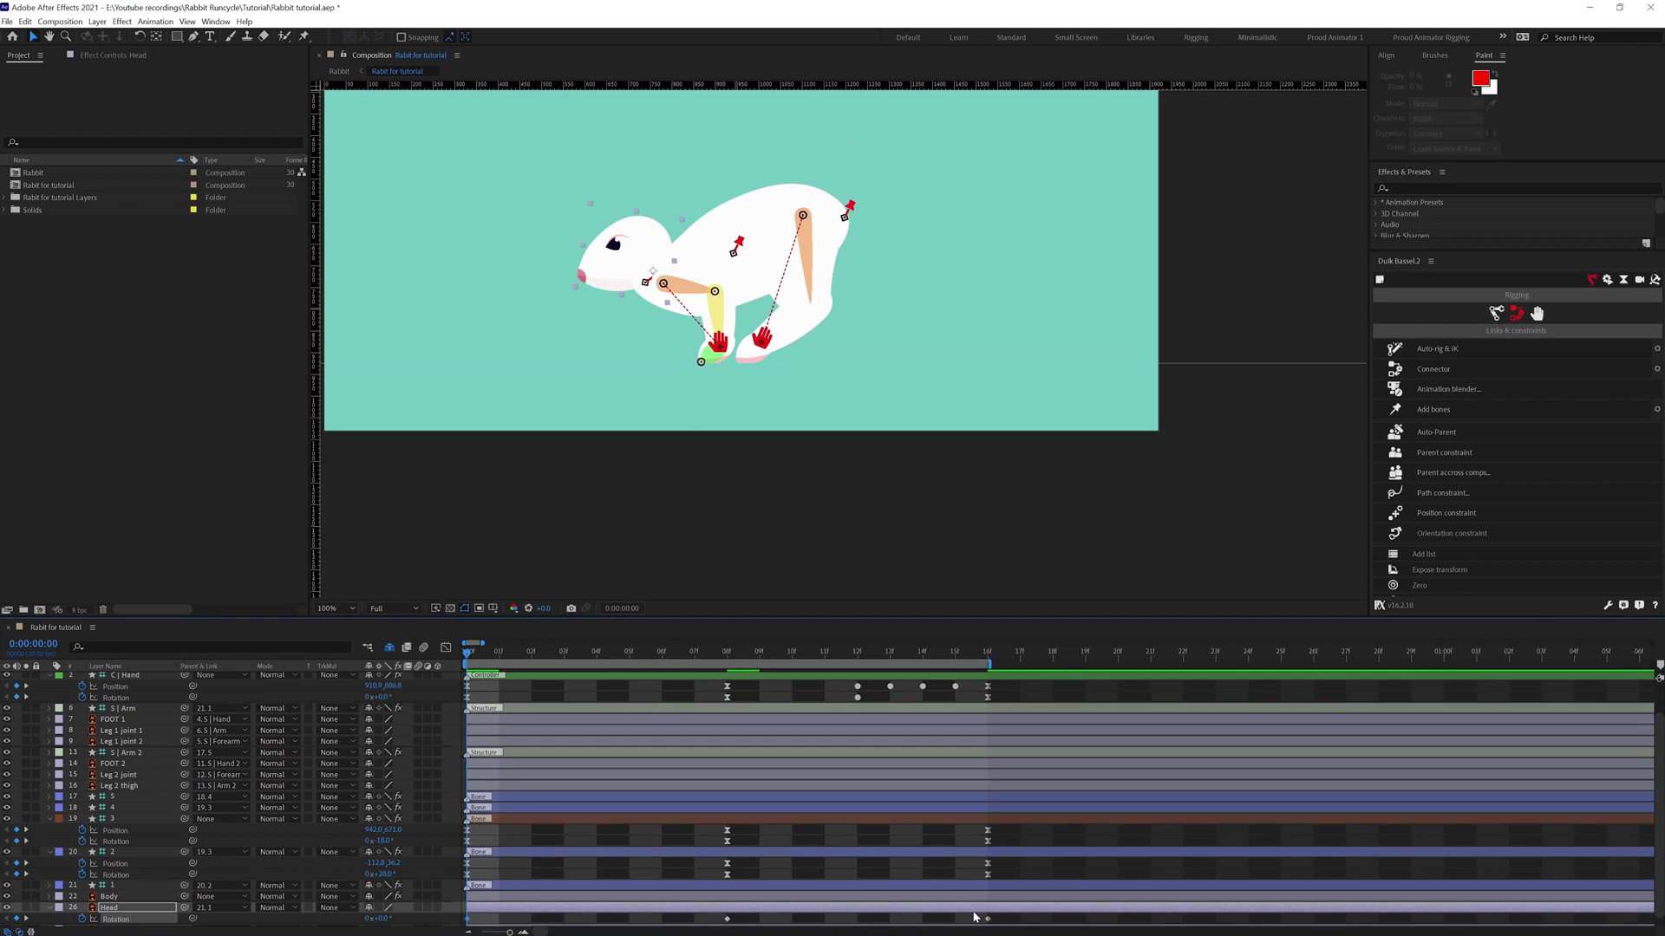
# Add the expression loopIn()+loopOut()-value; to the Head layer's rotation.
pyautogui.keyDown('alt'); pyautogui.click(83, 919); pyautogui.keyUp('alt')
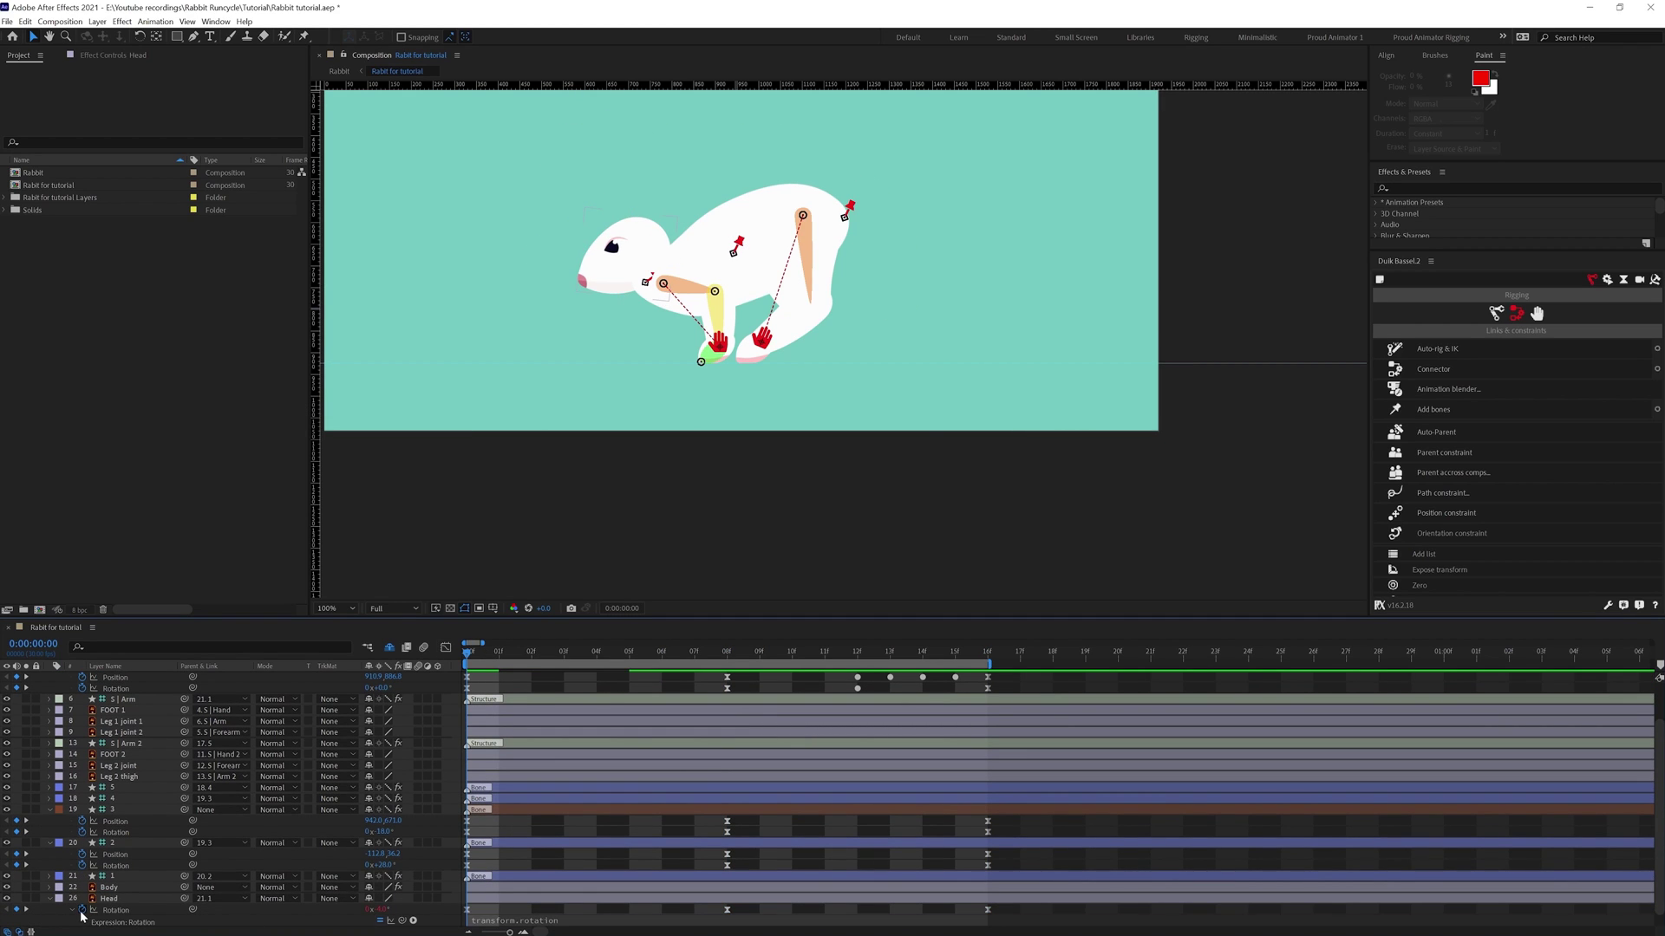
pyautogui.keyDown('alt'); pyautogui.click(82, 916); pyautogui.keyUp('alt')
pyautogui.keyDown('alt'); pyautogui.click(83, 913); pyautogui.keyUp('alt')
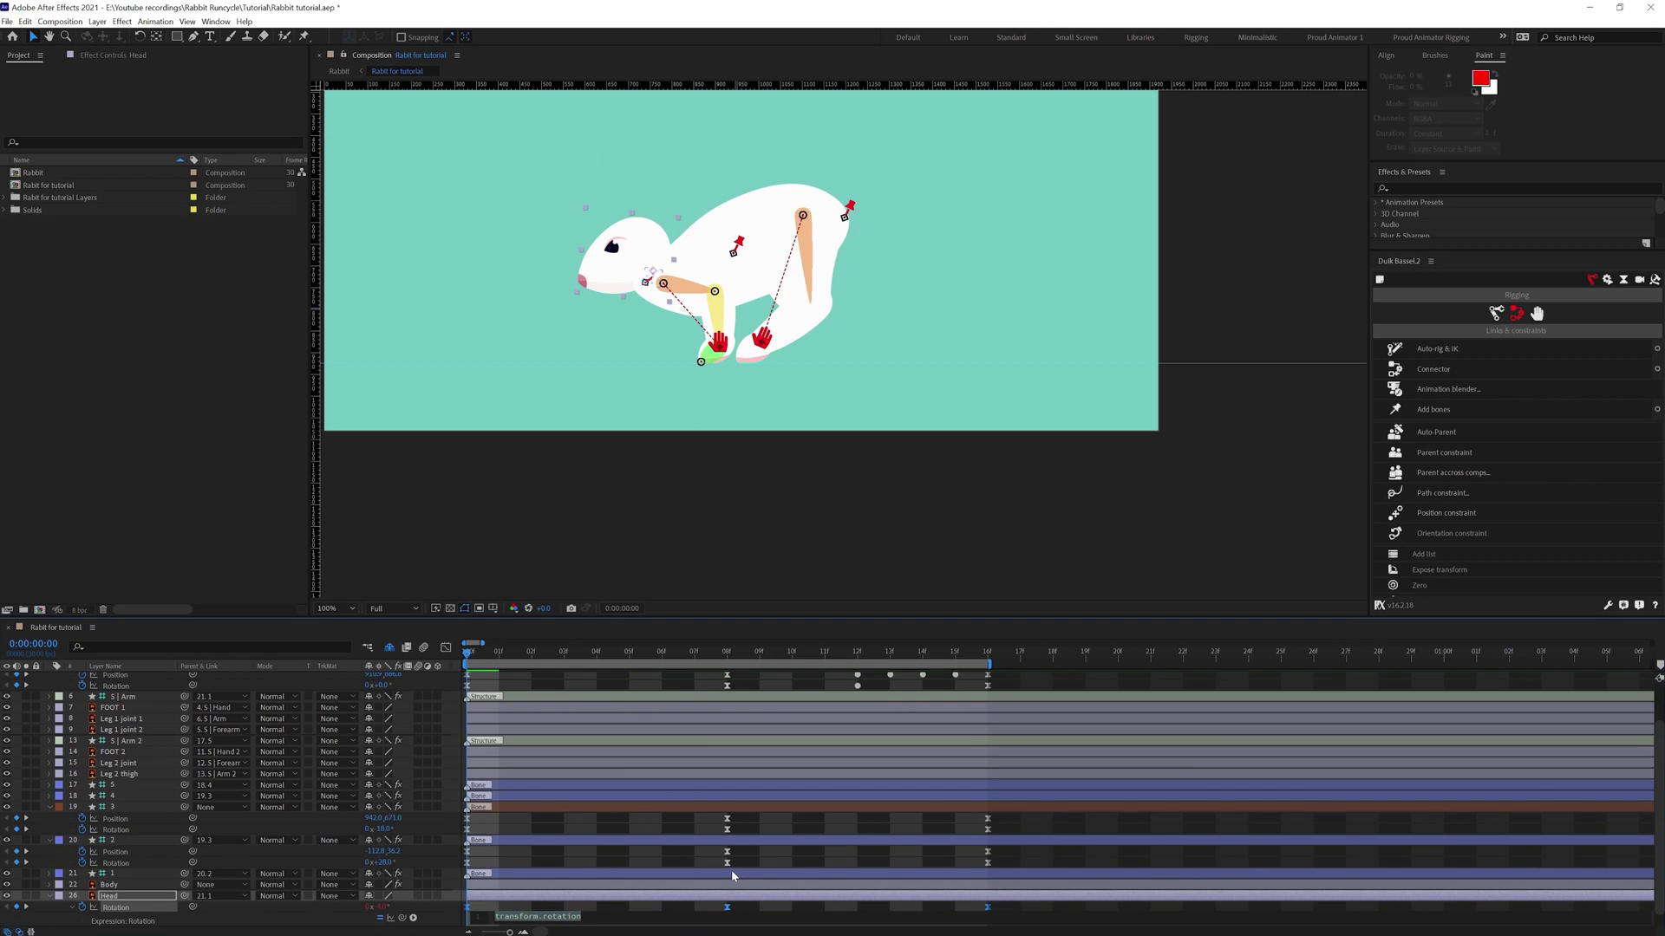
pyautogui.write('loop')
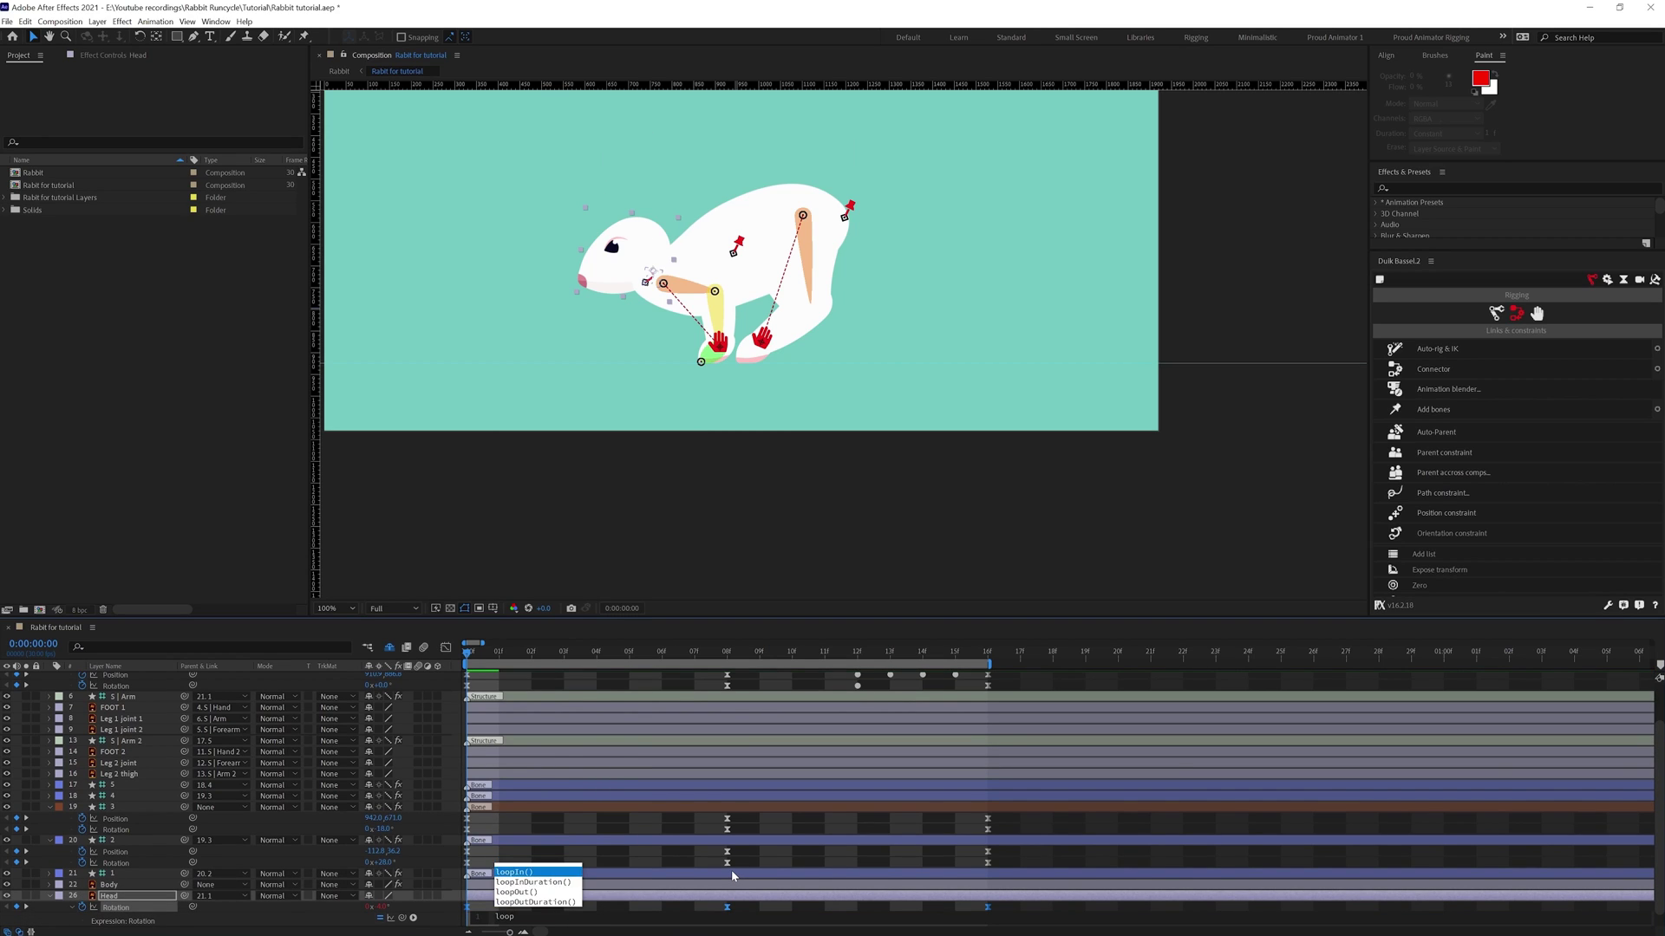
pyautogui.press('Return')
pyautogui.write('+loopO')
pyautogui.press('Return')
pyautogui.write('-value;')
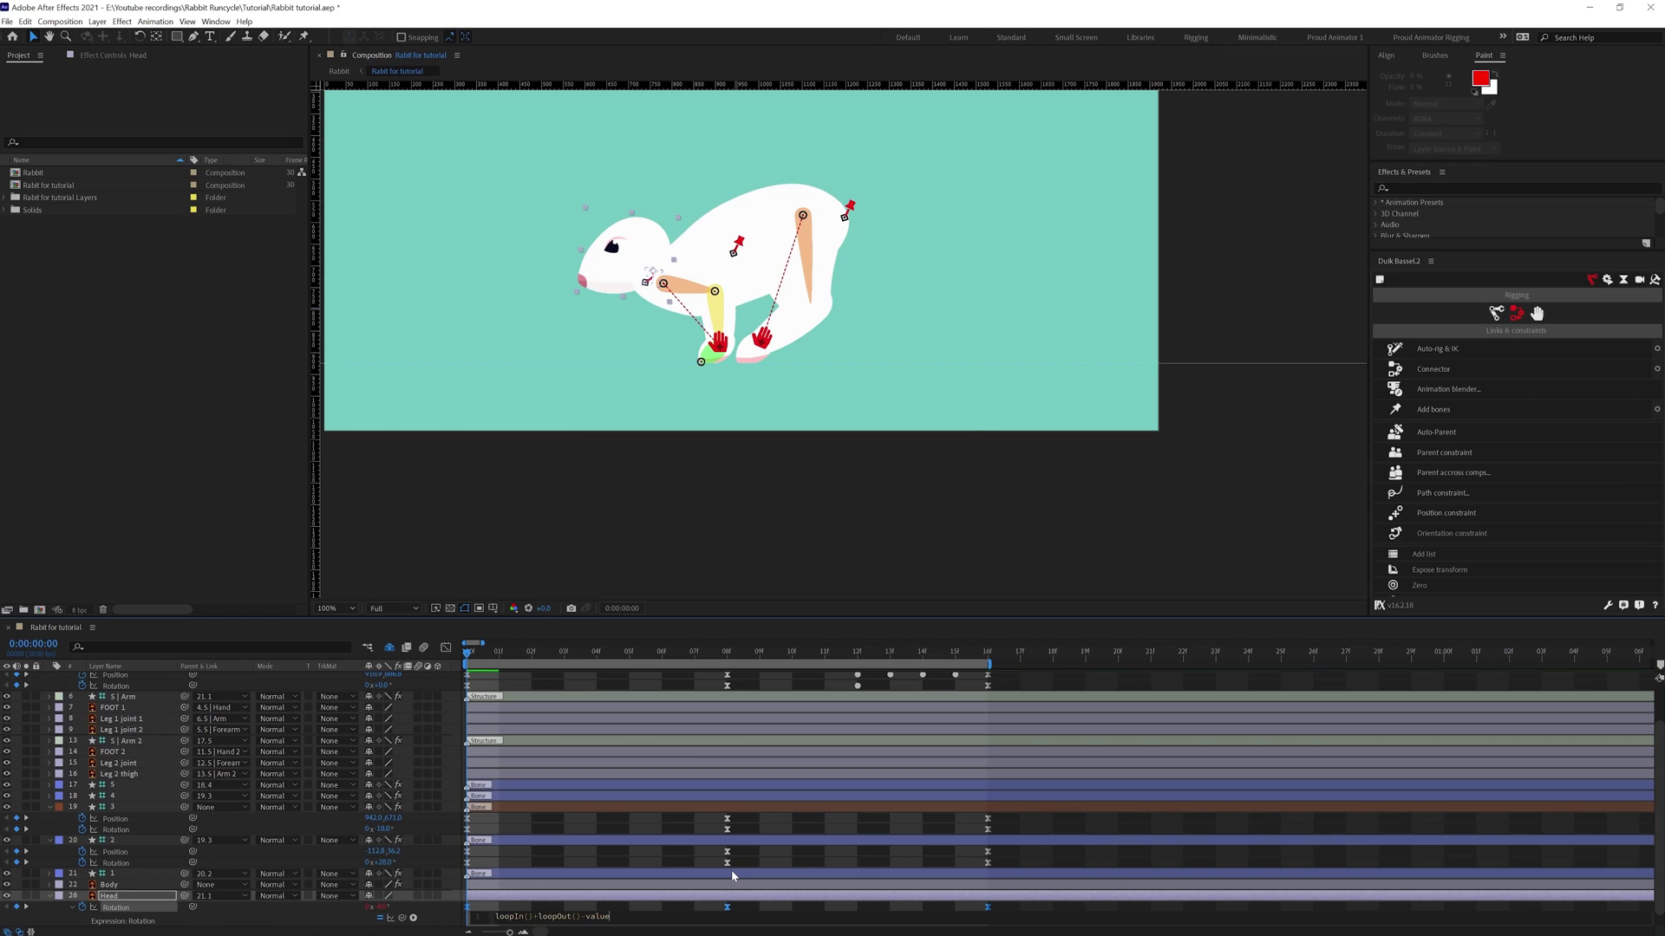
# Offset the Head's rotation keyframes two frames later, to frames 2, 10 and 18, and play back the cycle.
pyautogui.click(1005, 909)
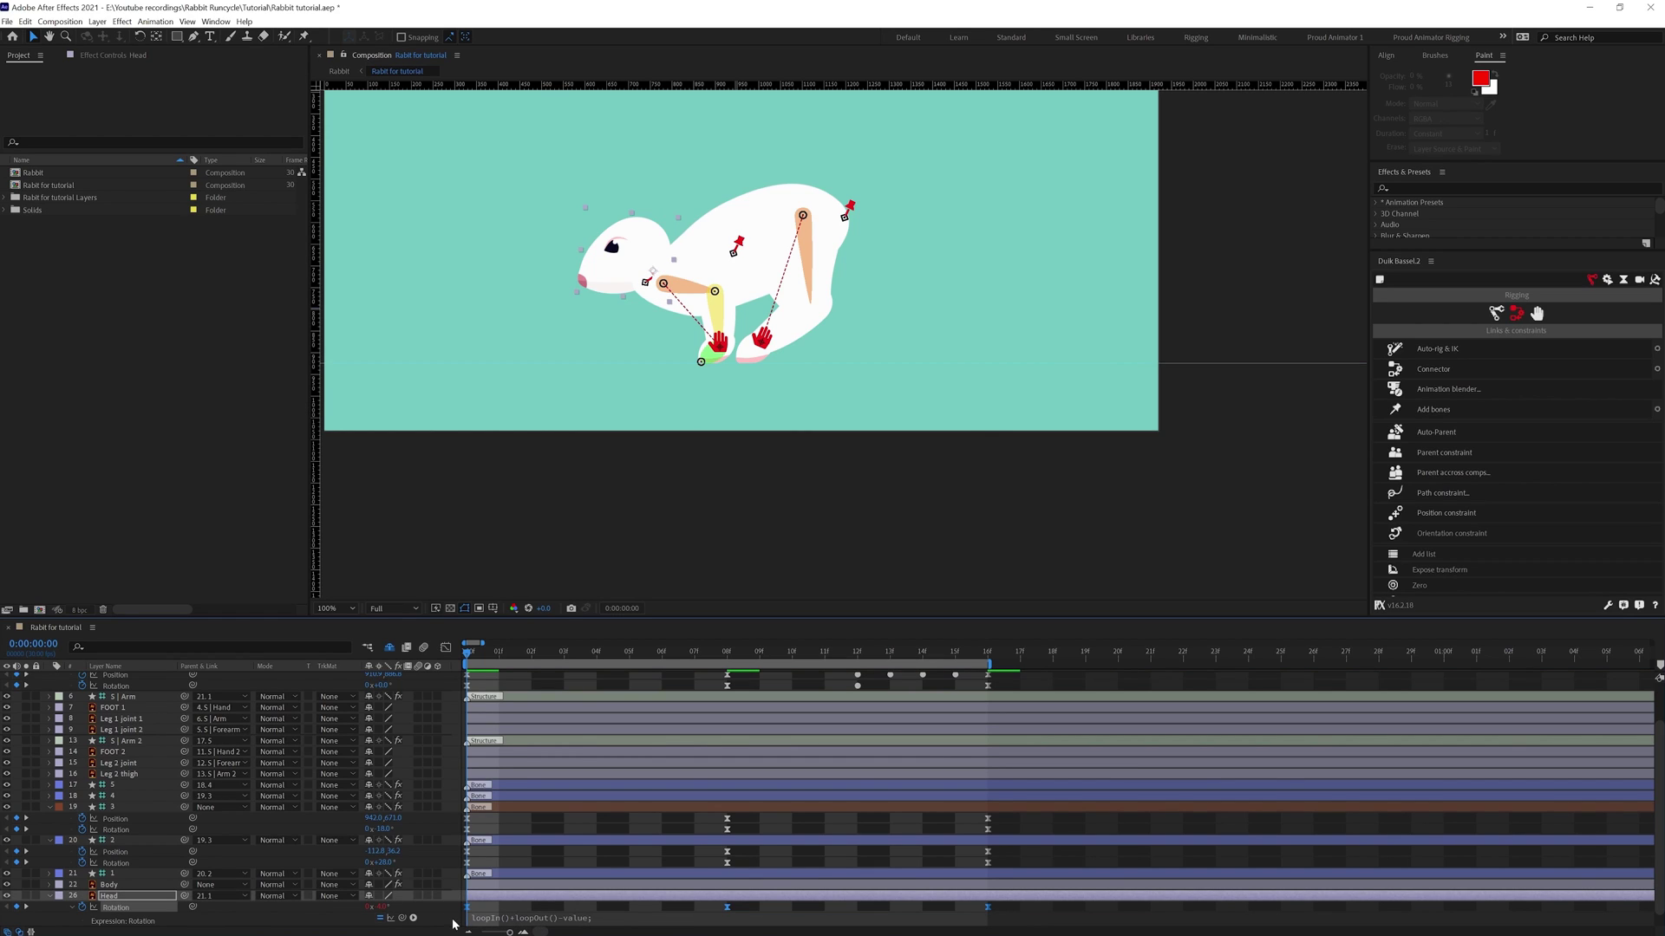
pyautogui.click(568, 911)
pyautogui.press('space')
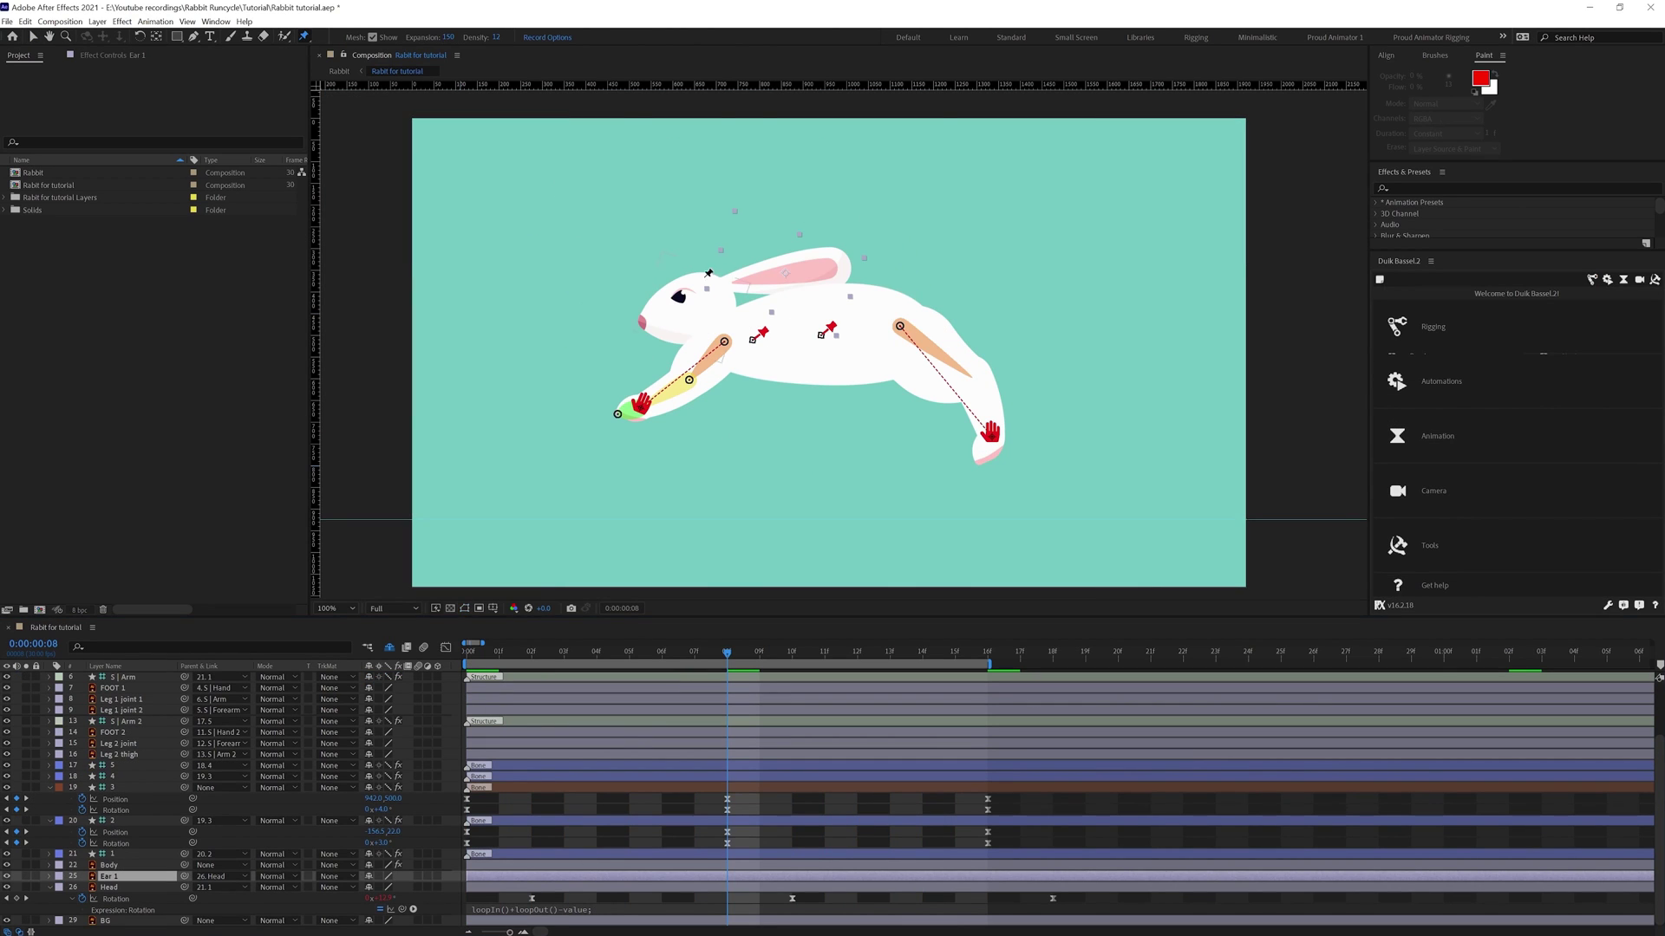
# Place five puppet pins on the Ear 1 layer, evenly spaced from the ear's base to its tip.
pyautogui.click(723, 283)
pyautogui.click(753, 280)
pyautogui.click(786, 274)
pyautogui.click(813, 270)
pyautogui.click(844, 266)
# Create Duik bones for the puppet pins of the Ear 1 layer.
pyautogui.click(99, 877)
pyautogui.click(1484, 327)
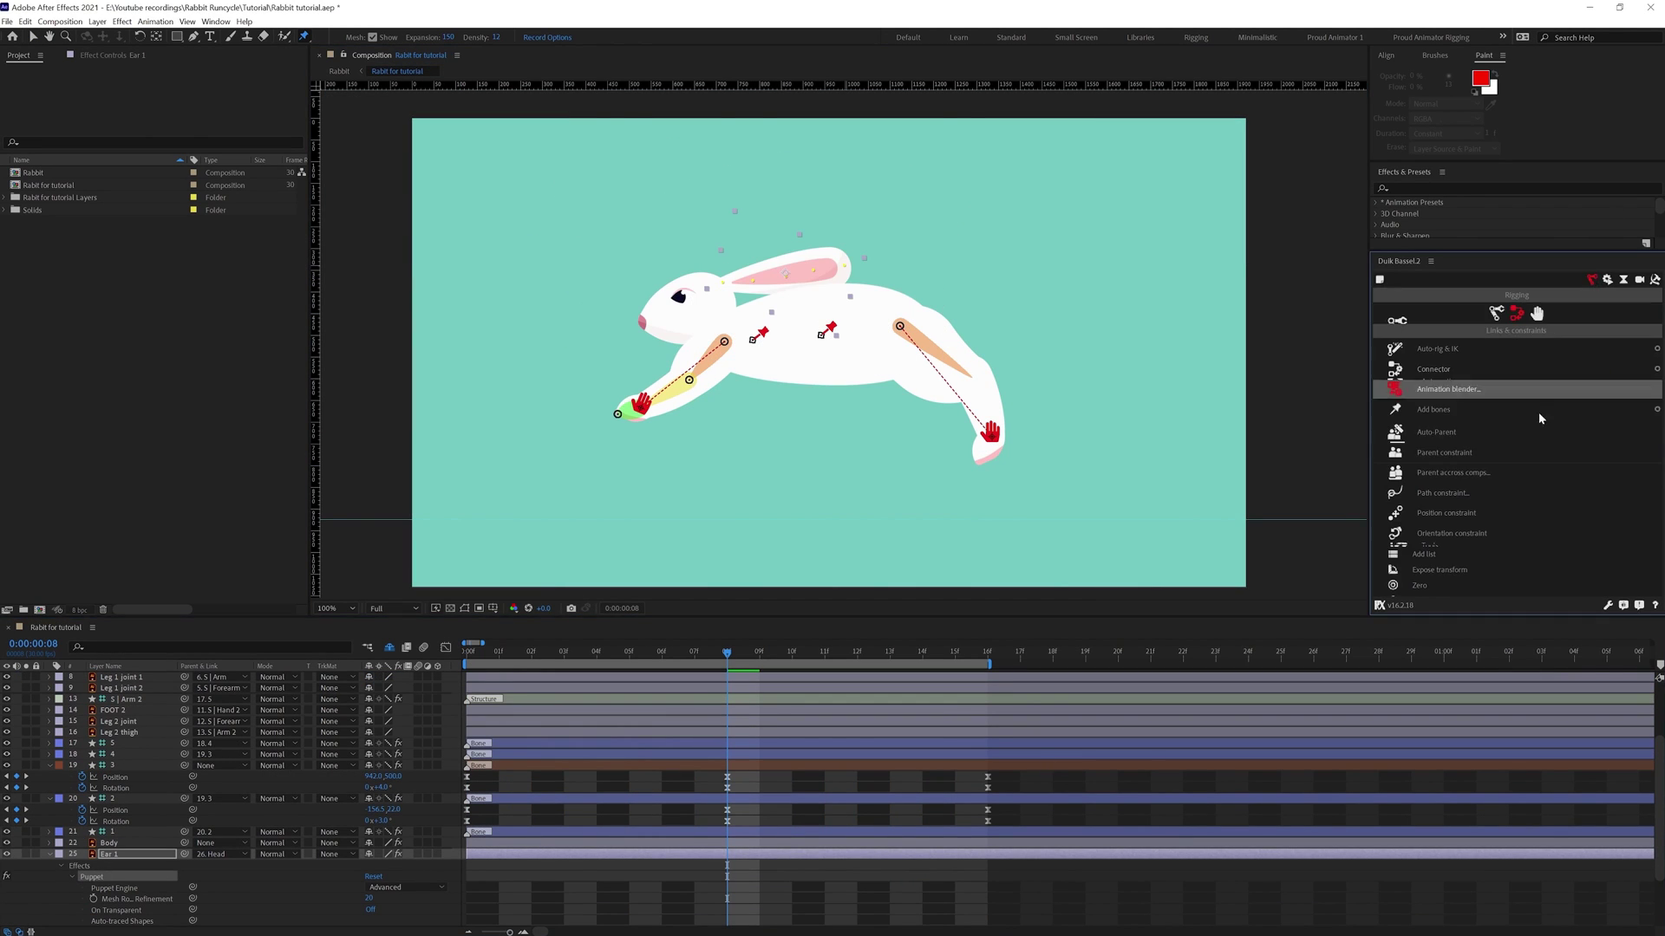
pyautogui.click(1535, 411)
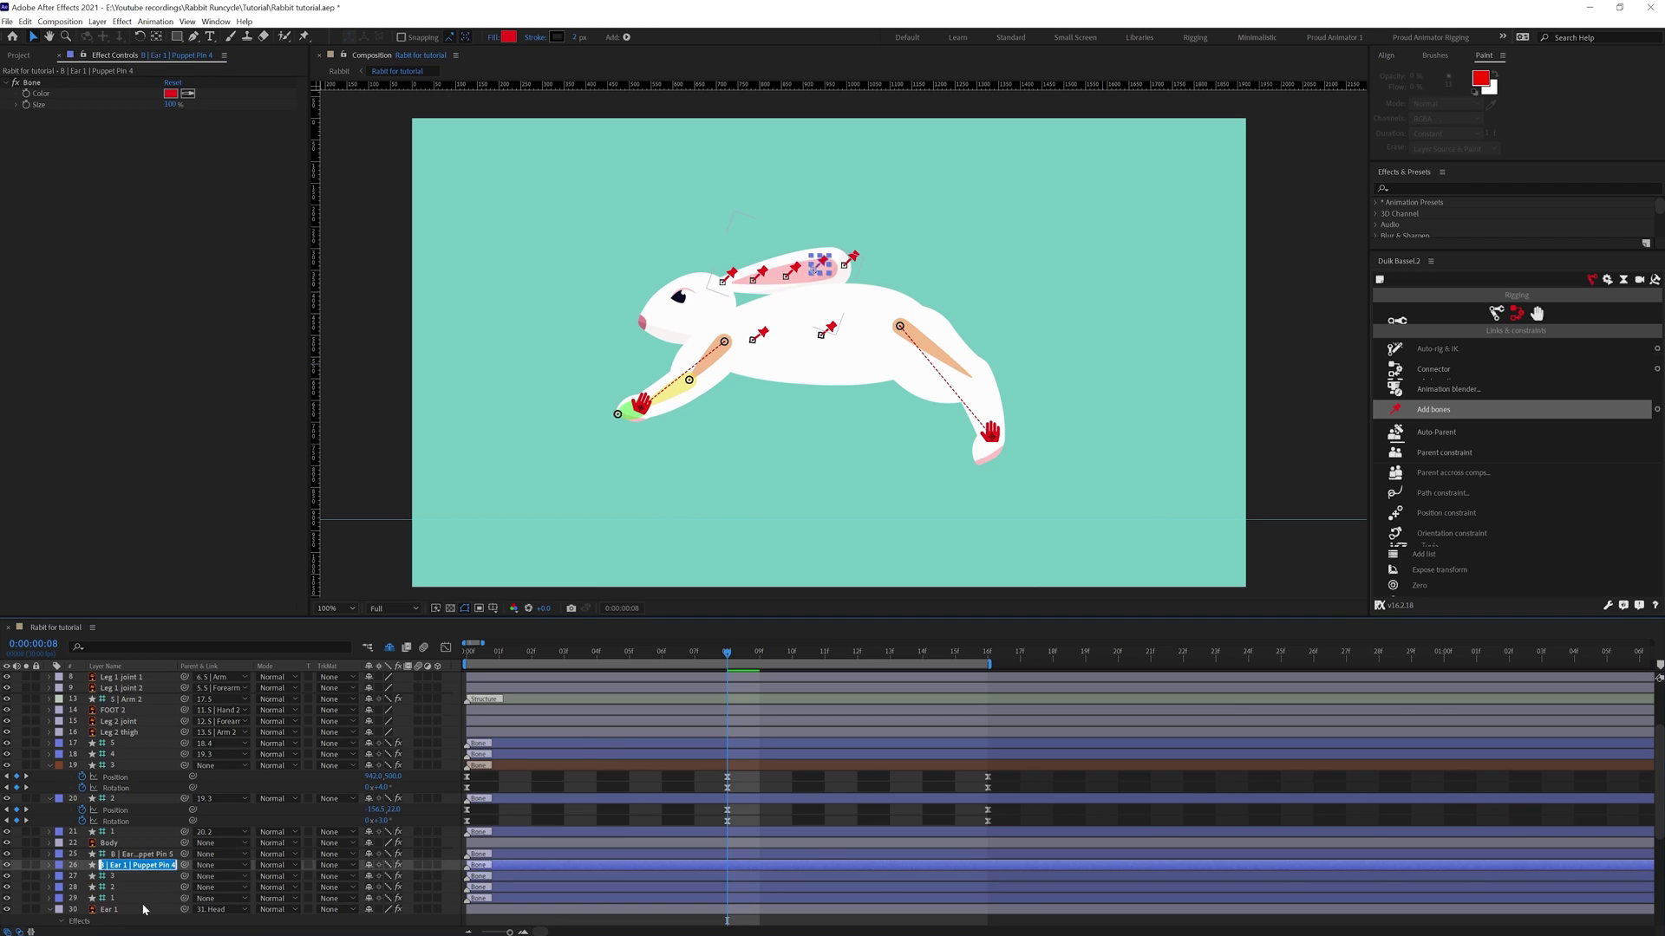
# Rename the two outermost ear bones 4 and 5 by their order along the ear.
pyautogui.write('4')
pyautogui.press('Return')
pyautogui.hotkey('ctrl', 'Up')
pyautogui.press('Return')
pyautogui.write('65')
pyautogui.scroll(-3, 167, 739)
pyautogui.scroll(8, 168, 740)
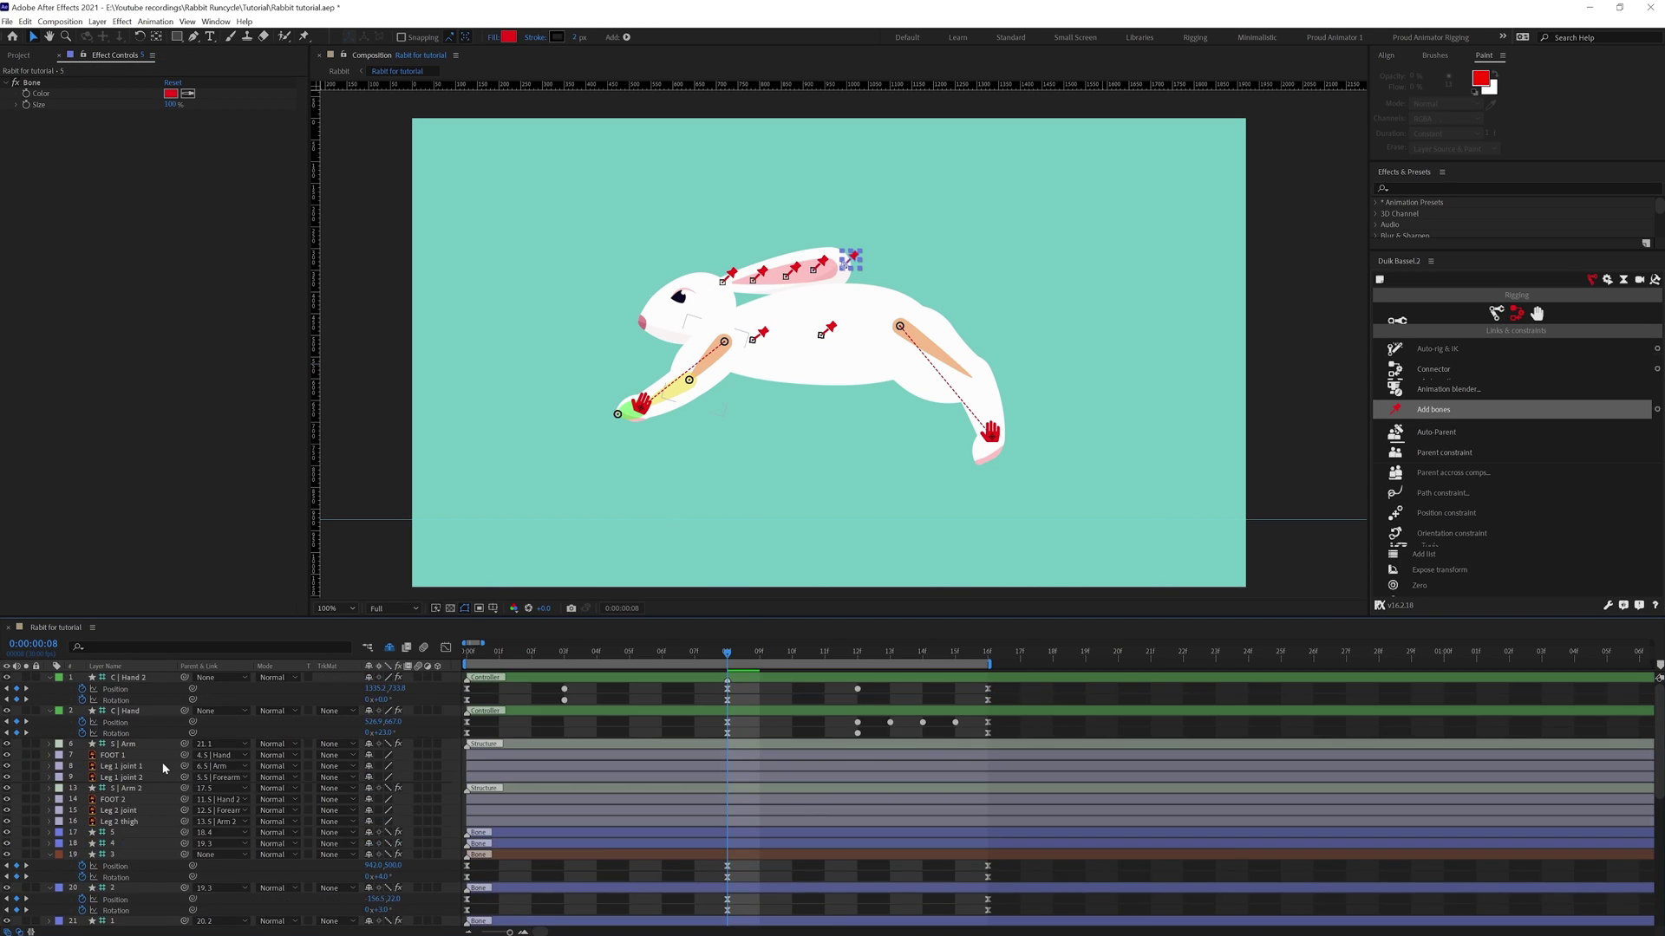
# Parent ear bone 4 to 3, 3 to 2 and 2 to 1, and parent ear bone 1 to Head.
pyautogui.scroll(-8, 167, 765)
pyautogui.click(50, 811)
pyautogui.click(132, 888)
pyautogui.moveTo(184, 864); pyautogui.dragTo(130, 889)
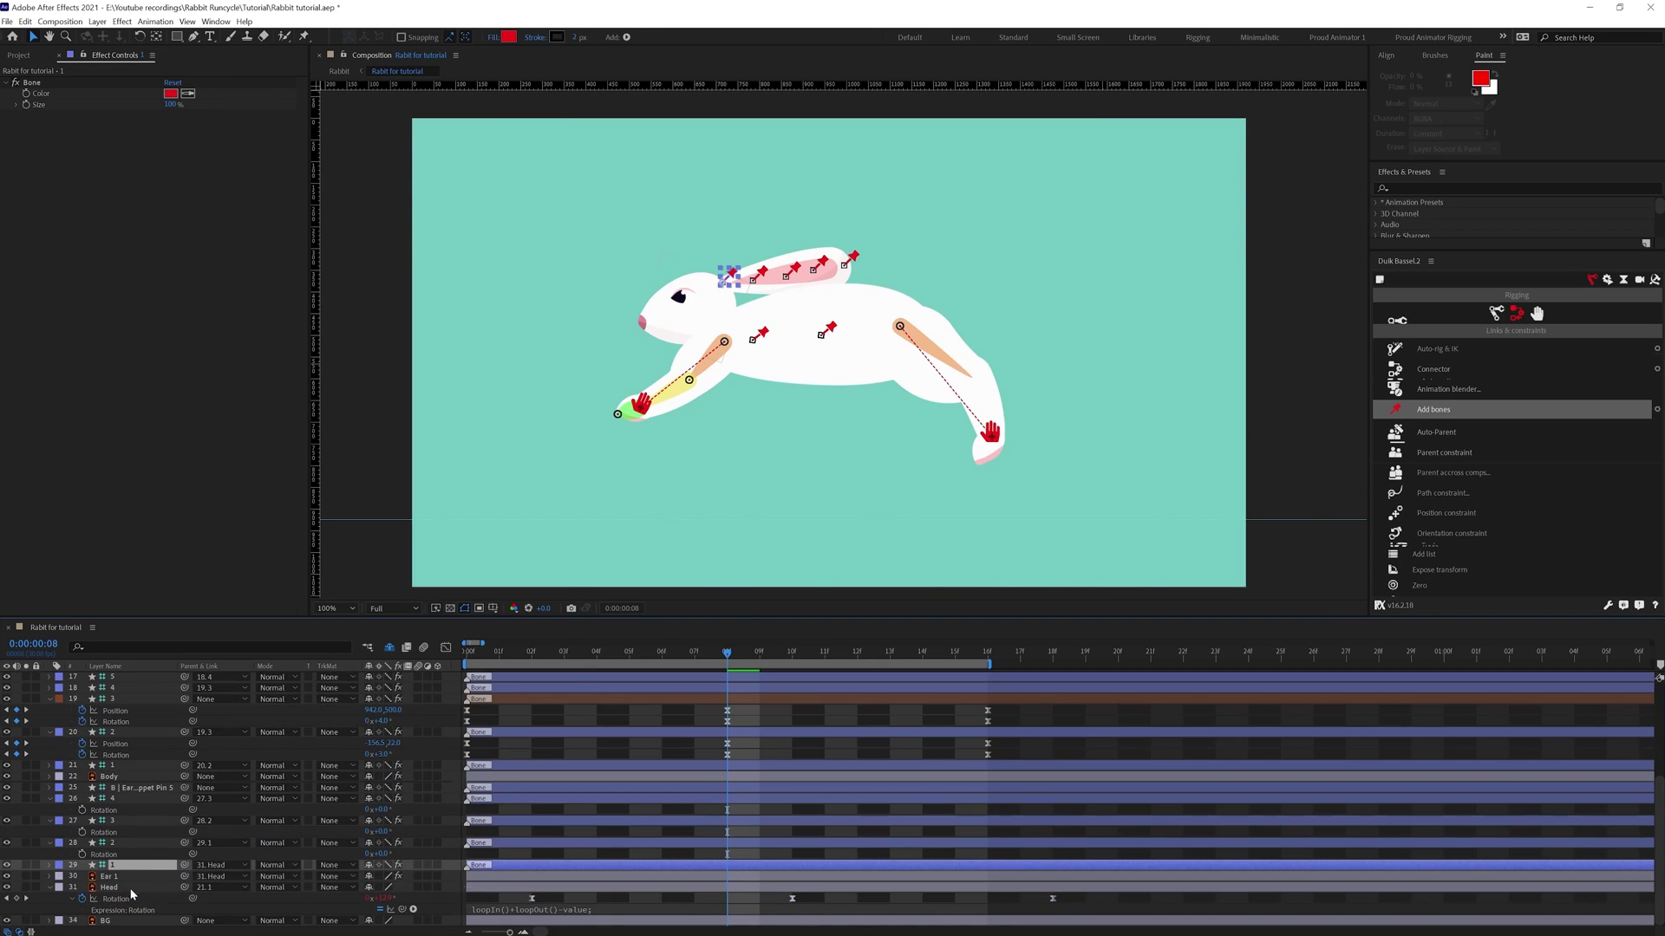
# Paste the Head's looping rotation keyframes onto ear bones 2, 3 and 4, staggering them to start at frames 6, 8 and 10.
pyautogui.click(126, 843)
pyautogui.keyDown('shift'); pyautogui.click(127, 799); pyautogui.keyUp('shift')
pyautogui.scroll(3, 249, 839)
pyautogui.hotkey('ctrl', 'v')
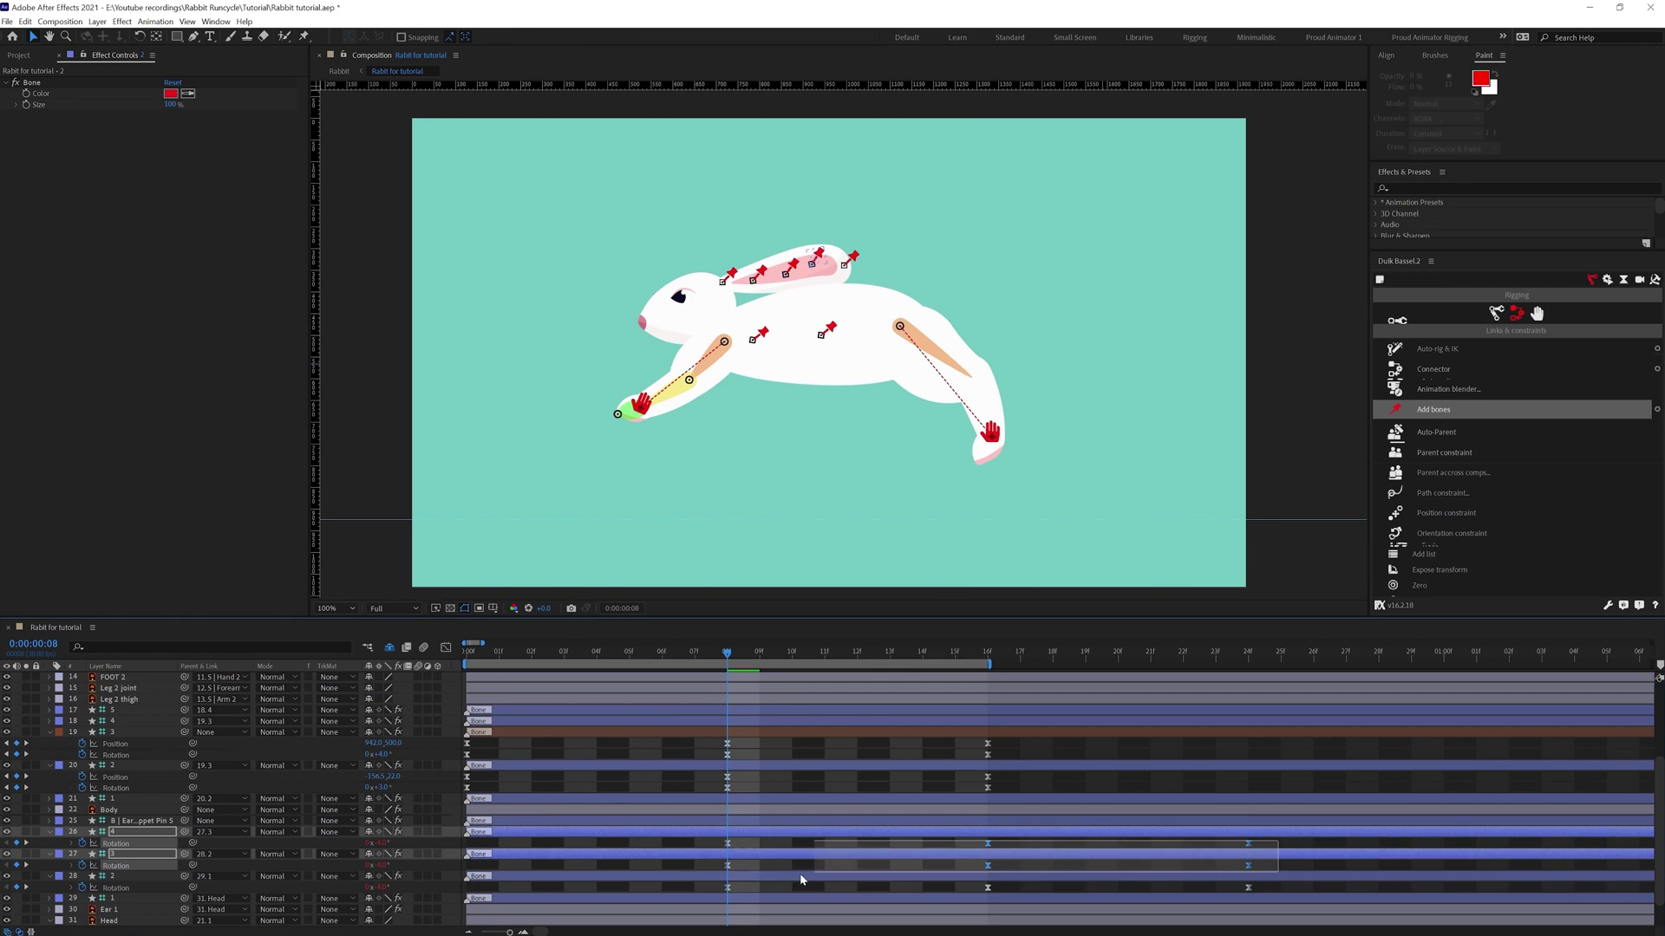
pyautogui.moveTo(1332, 841); pyautogui.dragTo(797, 847)
pyautogui.click(1426, 847)
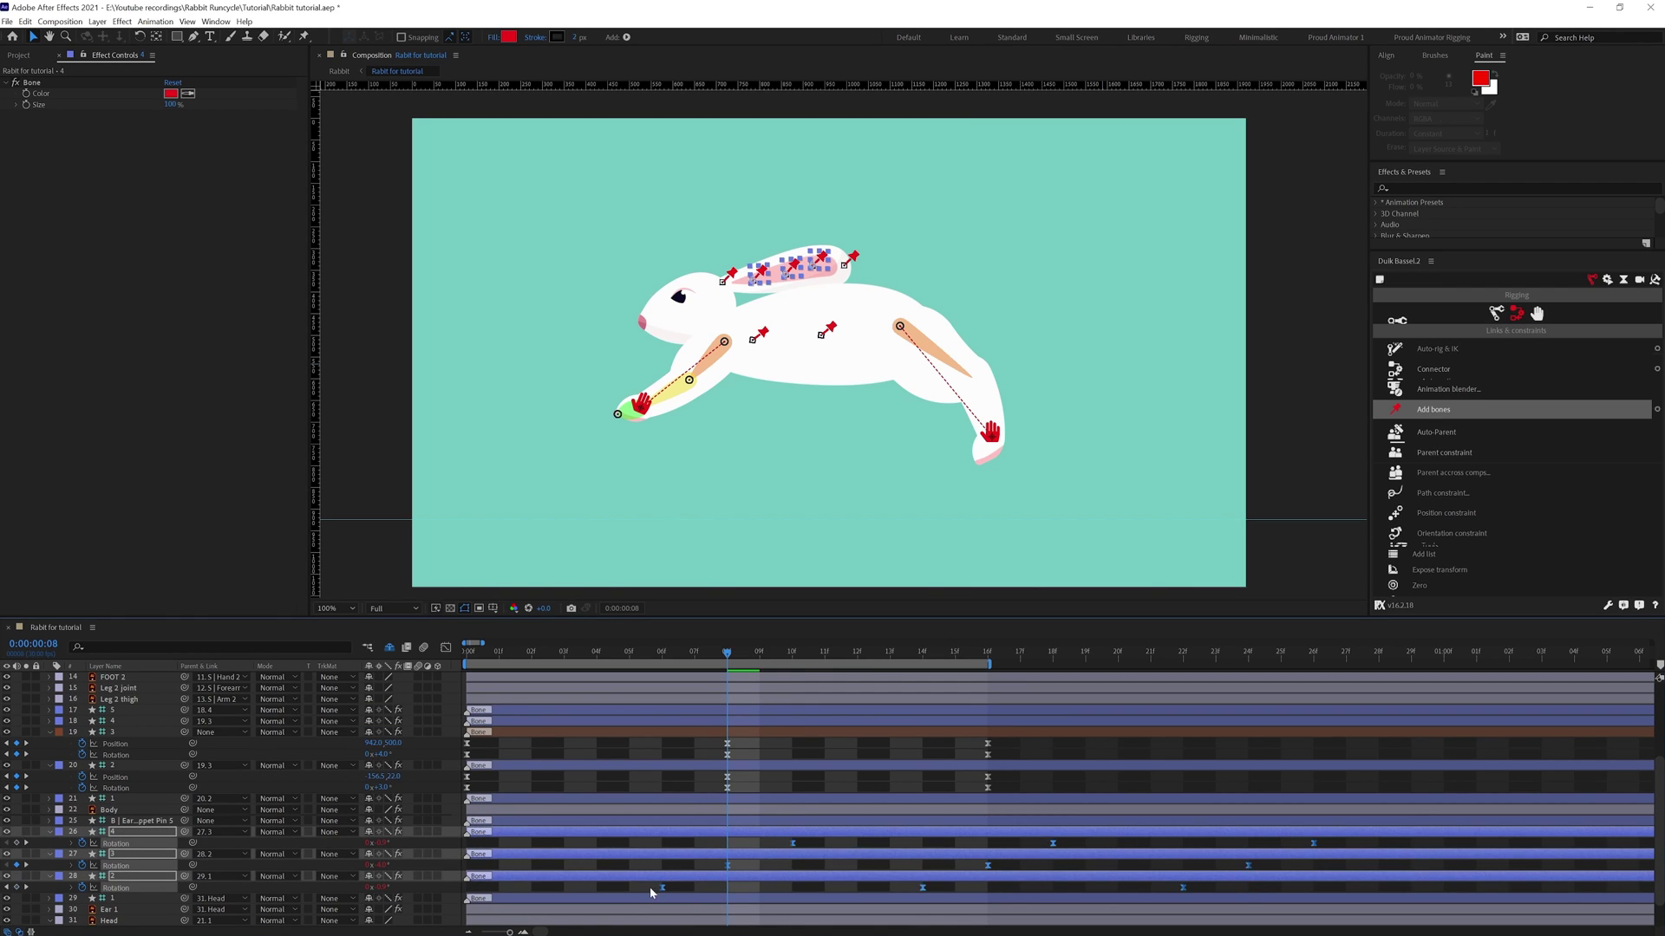